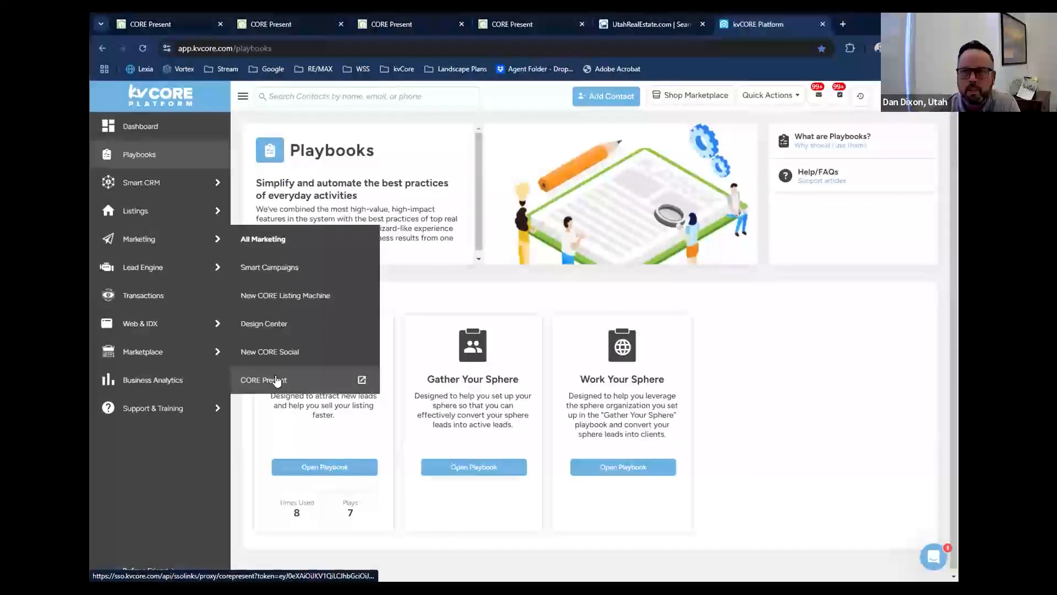
Open CORE Present from kvCORE's marketing tools, then close both pages and return to the original CORE Present home page.
{"action": "left_click", "coordinate": [277, 380]}
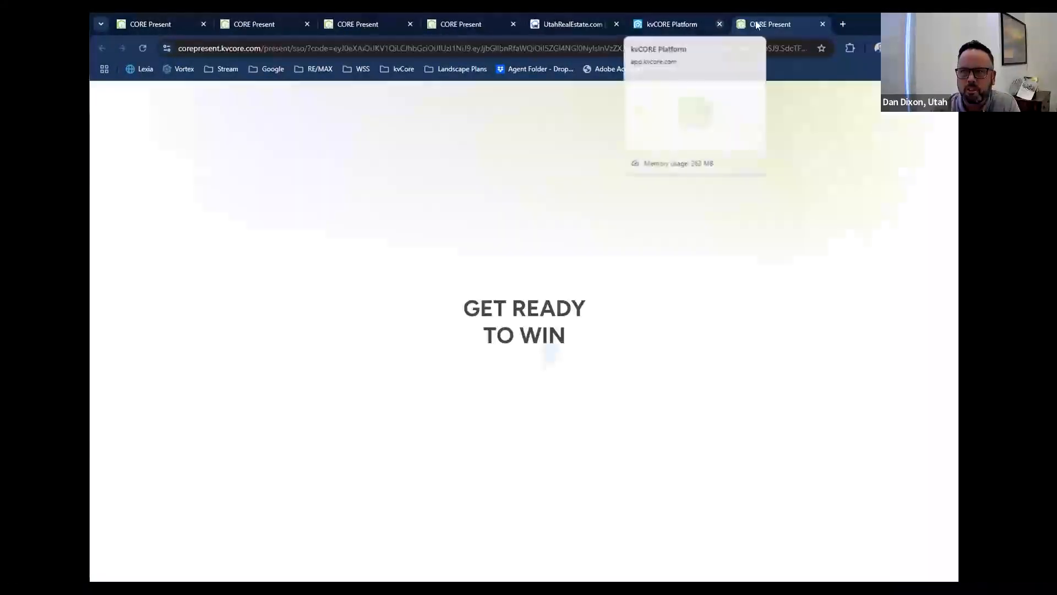
{"action": "left_click", "coordinate": [719, 24]}
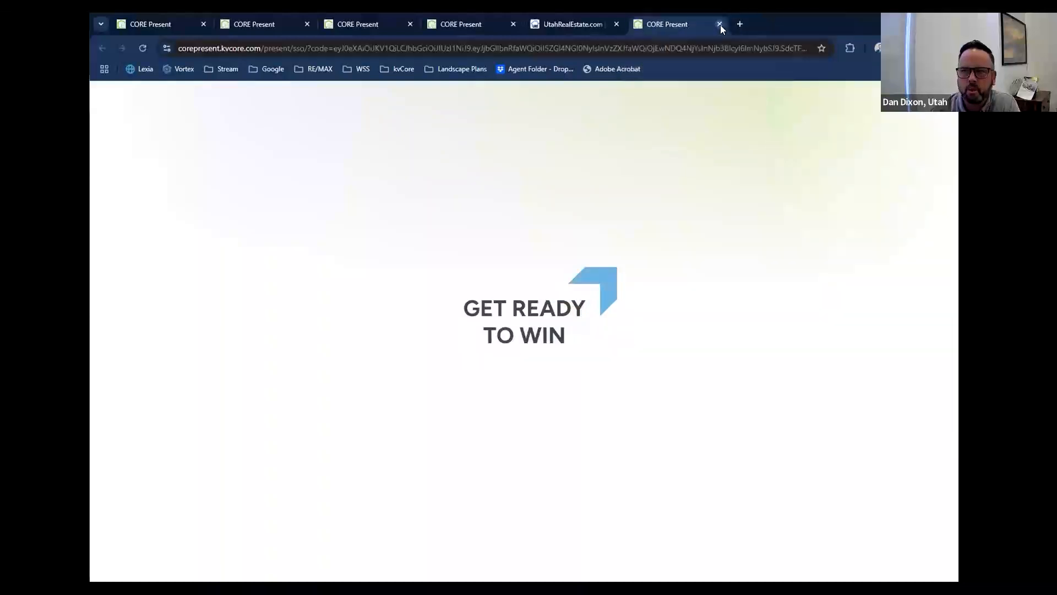
{"action": "left_click", "coordinate": [719, 24]}
{"action": "left_click", "coordinate": [179, 25]}
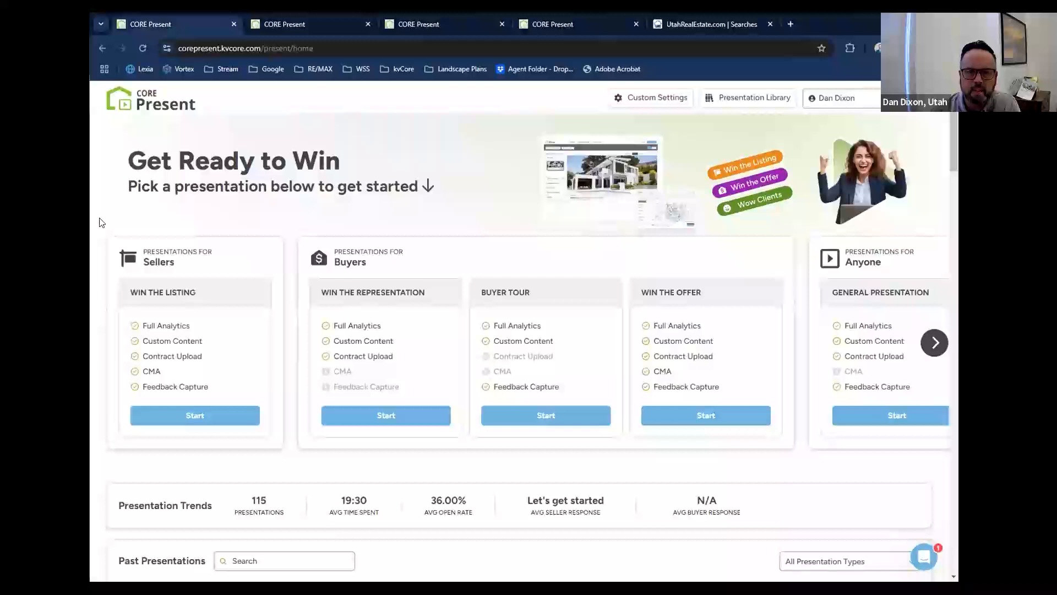
Load the kvCORE site in a new browser tab and log in to the platform dashboard.
{"action": "left_click", "coordinate": [788, 24]}
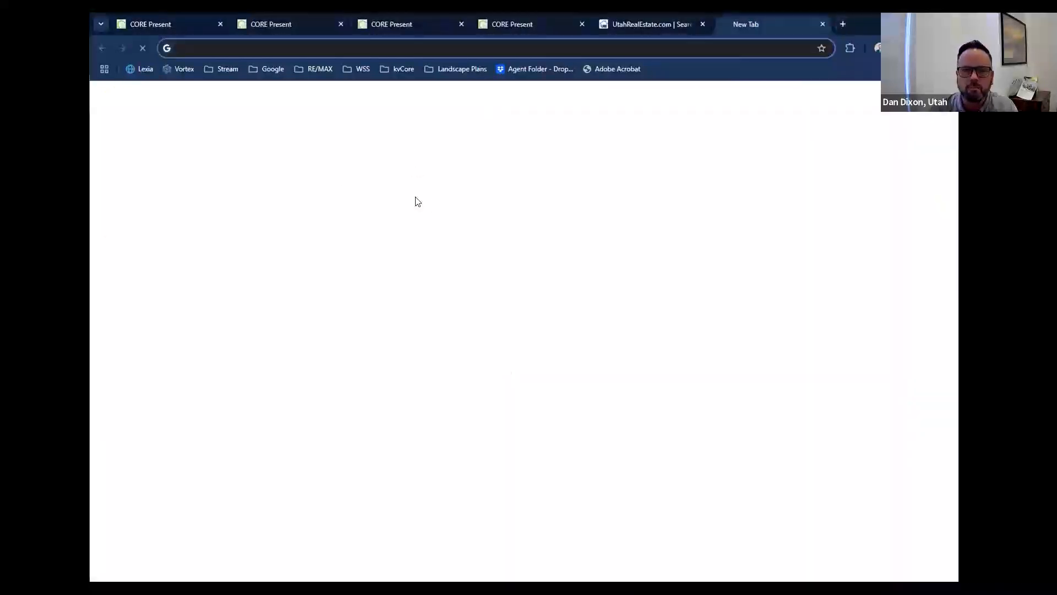
{"action": "type", "text": "kvcore.com"}
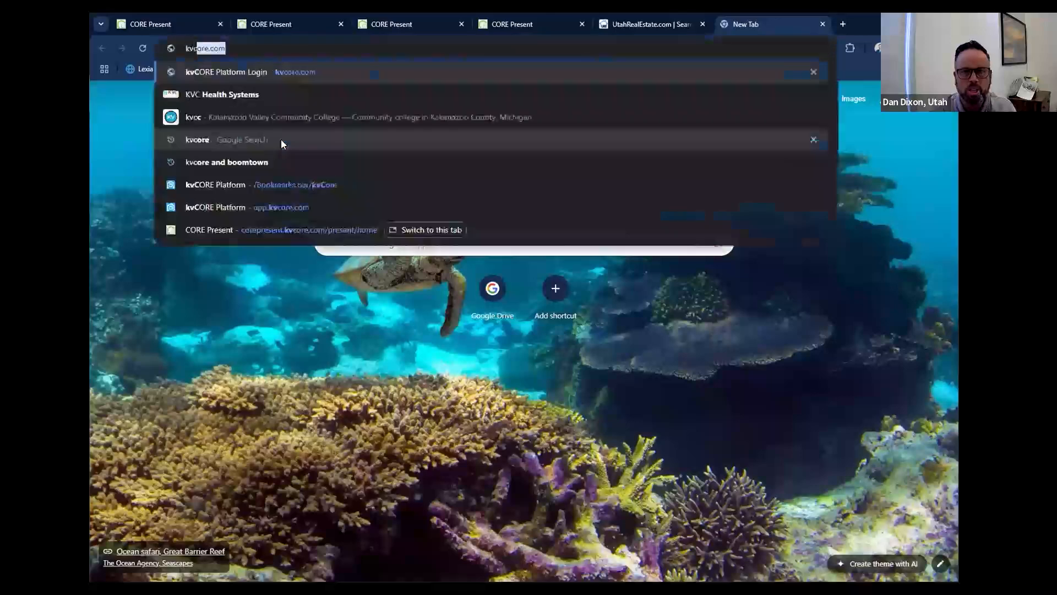
{"action": "key", "text": "Return"}
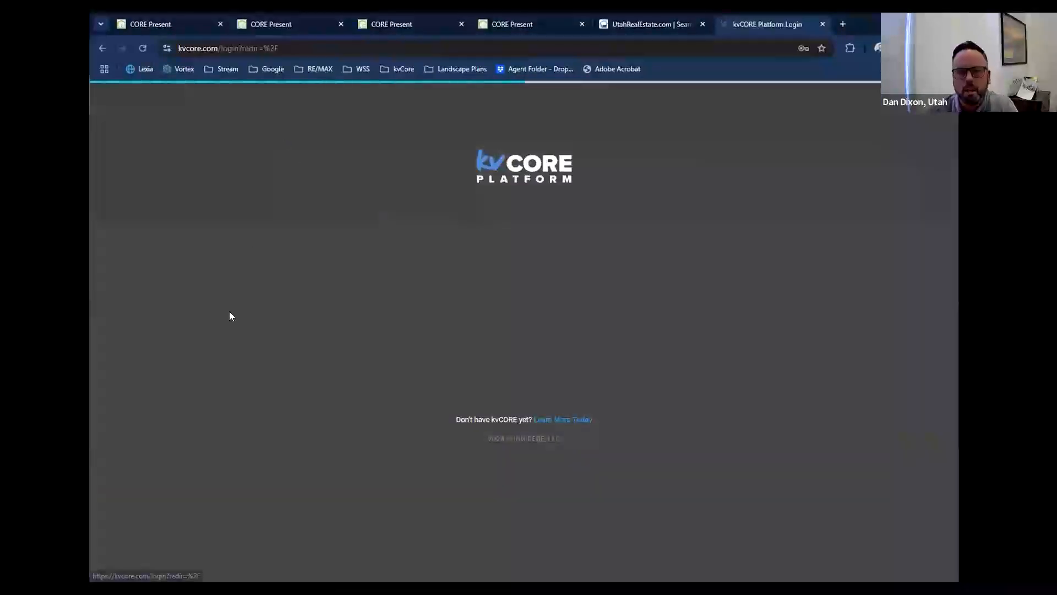
{"action": "left_click", "coordinate": [523, 336]}
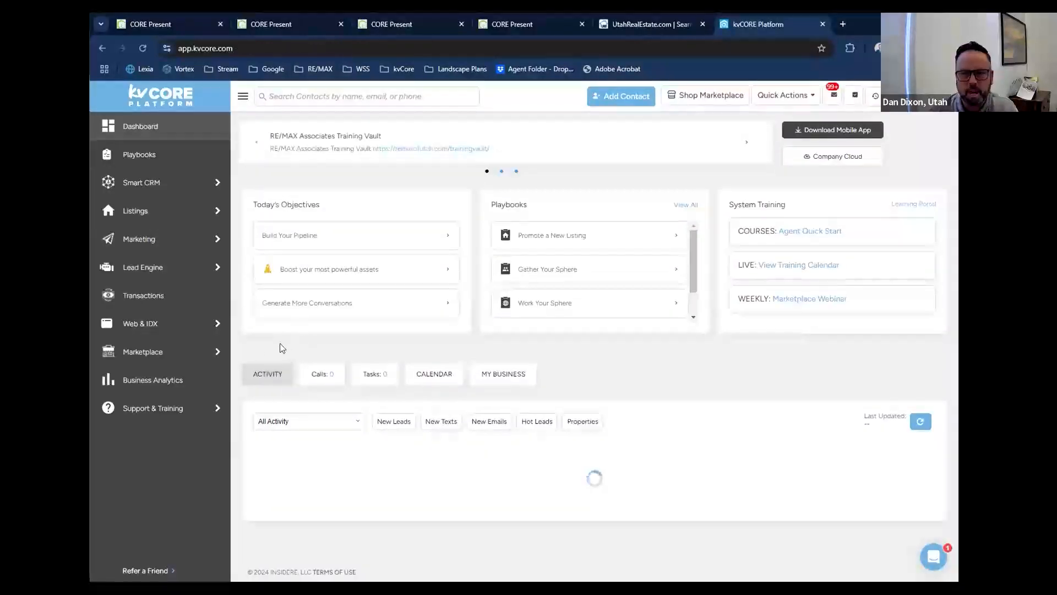
Open a contact's record from the dashboard activity feed and add a CORE Present presentation for that contact.
{"action": "scroll", "coordinate": [270, 345], "scroll_direction": "down", "scroll_amount": 2}
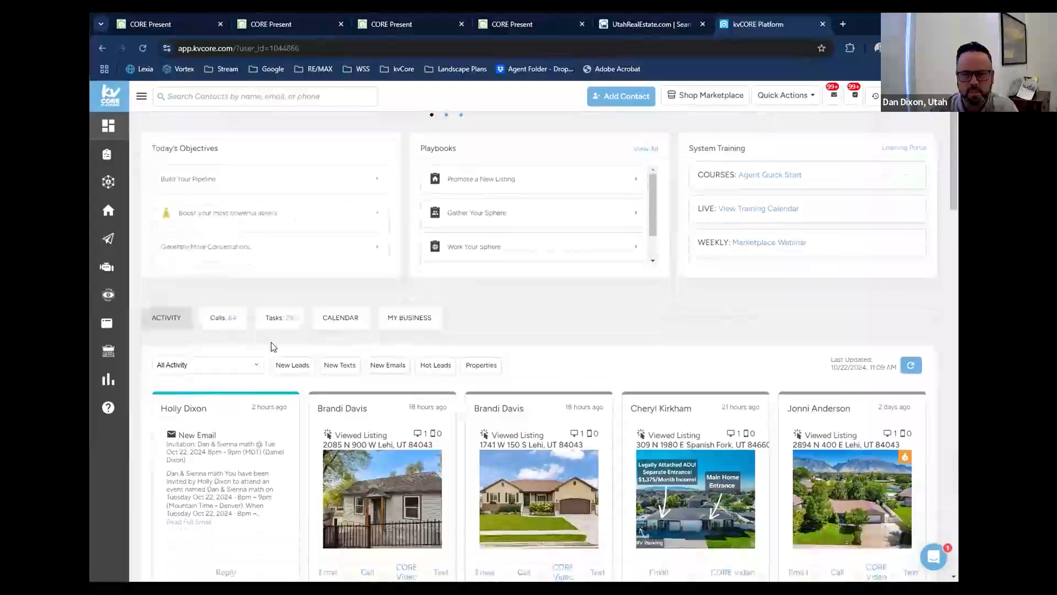
{"action": "left_click", "coordinate": [189, 357]}
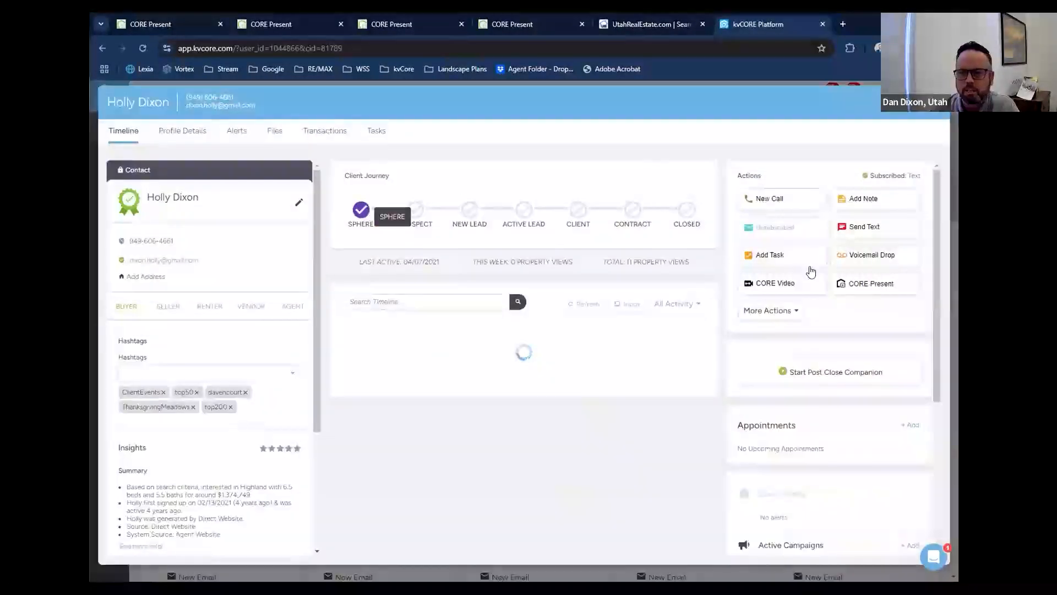
{"action": "scroll", "coordinate": [815, 273], "scroll_direction": "down", "scroll_amount": 4}
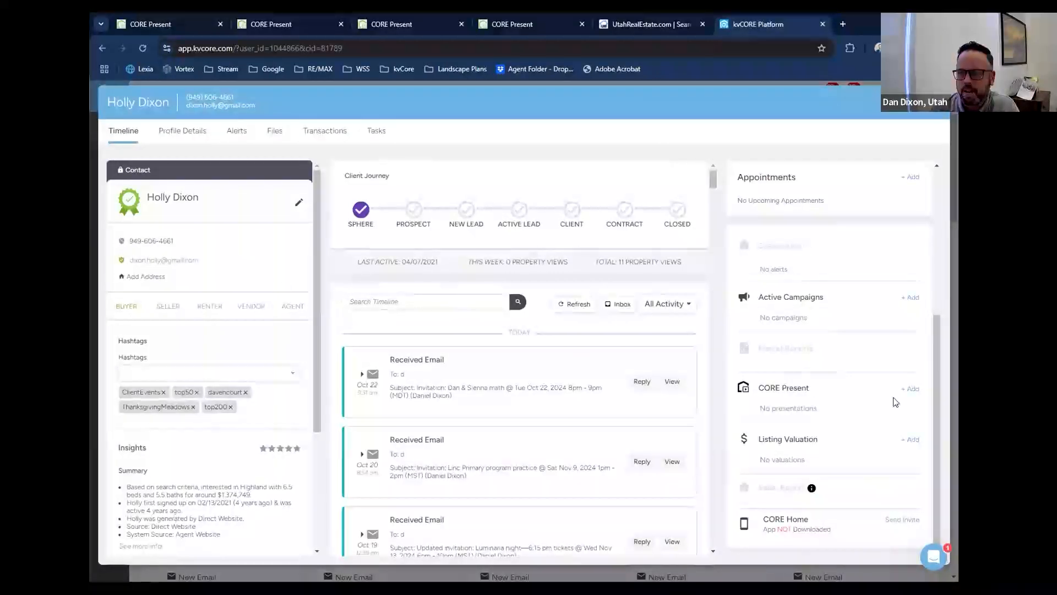
{"action": "left_click", "coordinate": [913, 390]}
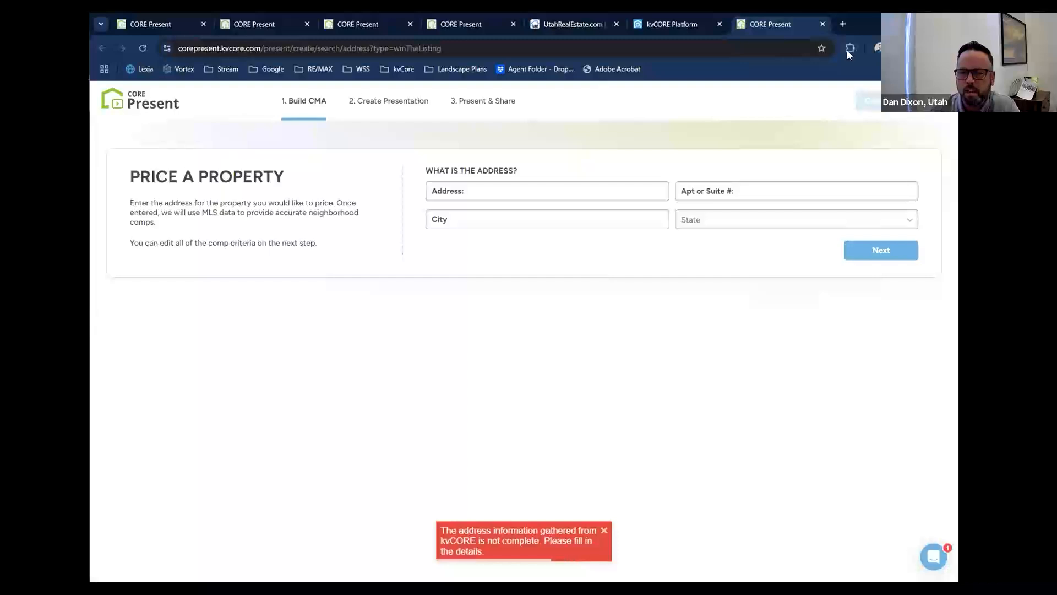
Close the property pricing form and kvCORE, and open the Presentation Library from the CORE Present home page.
{"action": "left_click", "coordinate": [821, 27]}
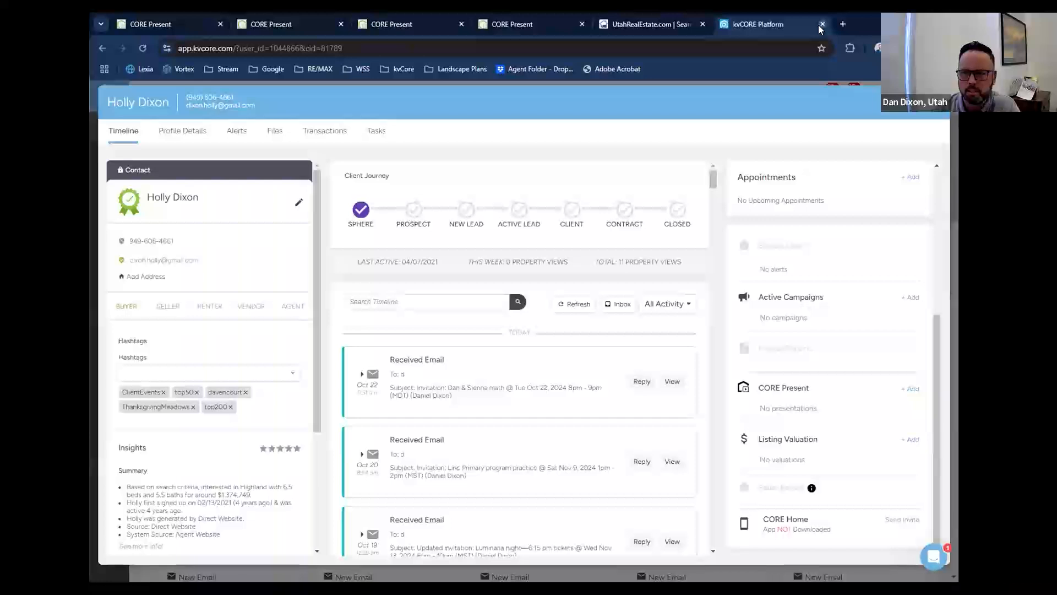
{"action": "left_click", "coordinate": [822, 24]}
{"action": "left_click", "coordinate": [168, 26]}
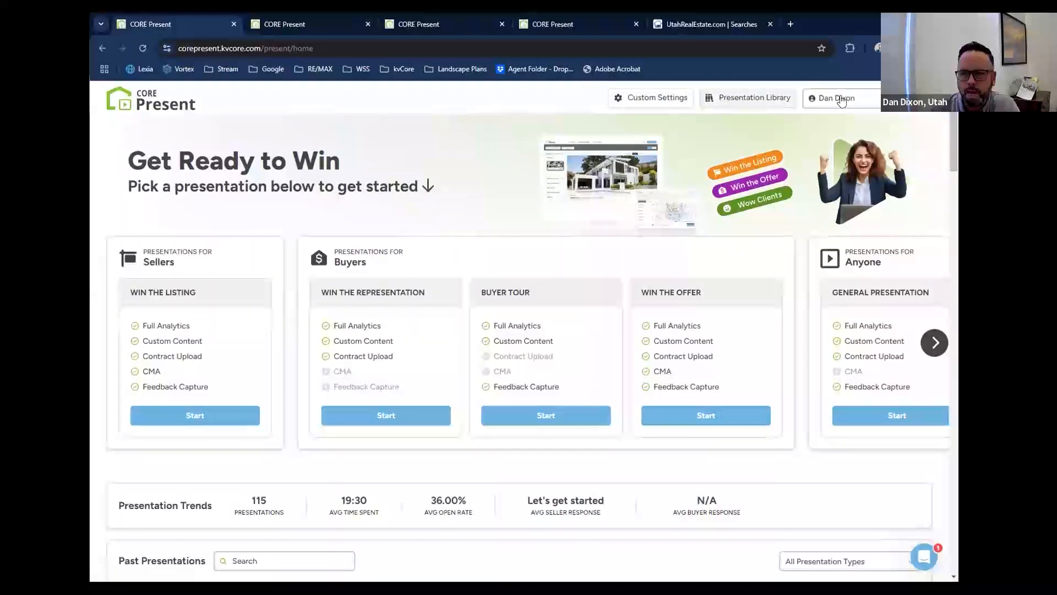
{"action": "left_click", "coordinate": [758, 104]}
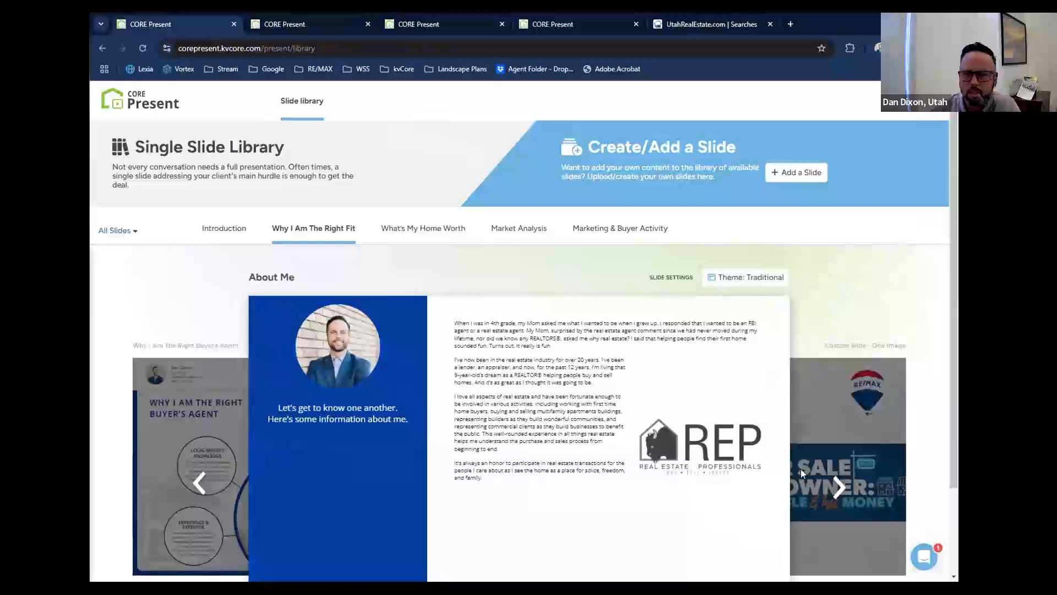
Browse forward through the Why I Am The Right Fit slides from About Me to the Premier Service slide.
{"action": "left_click", "coordinate": [838, 494]}
{"action": "left_click", "coordinate": [838, 490]}
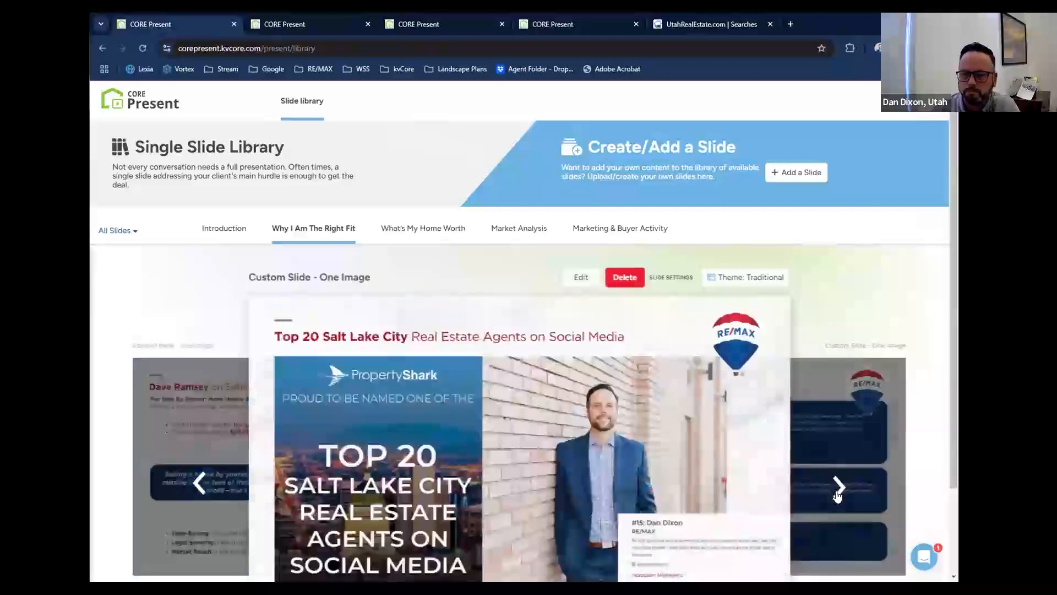
{"action": "left_click", "coordinate": [838, 490]}
{"action": "left_click", "coordinate": [837, 490]}
{"action": "left_click", "coordinate": [837, 489]}
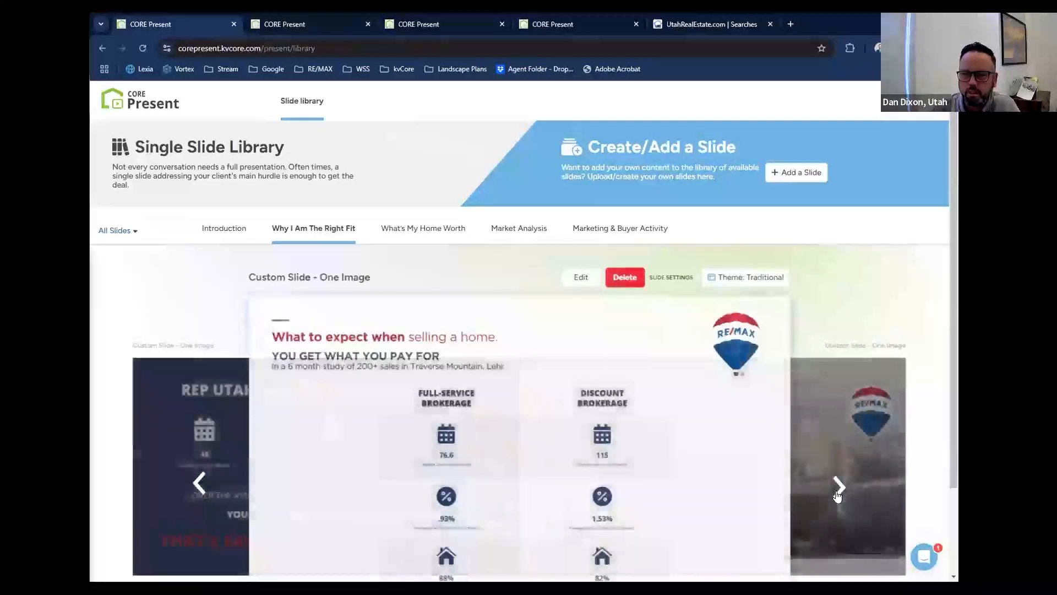
{"action": "left_click", "coordinate": [838, 489]}
{"action": "scroll", "coordinate": [878, 430], "scroll_direction": "down", "scroll_amount": 1}
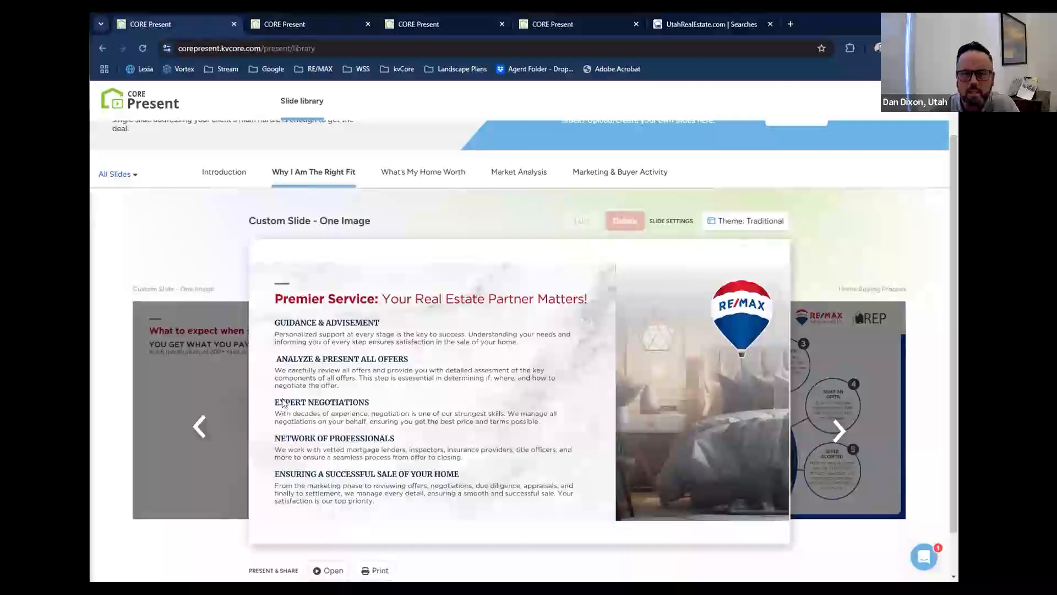
Continue forward past the home selling process and Listing Packet stats slides to Listing Packet (2) - Finding Market Value.
{"action": "left_click", "coordinate": [838, 428]}
{"action": "left_click", "coordinate": [838, 428]}
{"action": "left_click", "coordinate": [838, 428]}
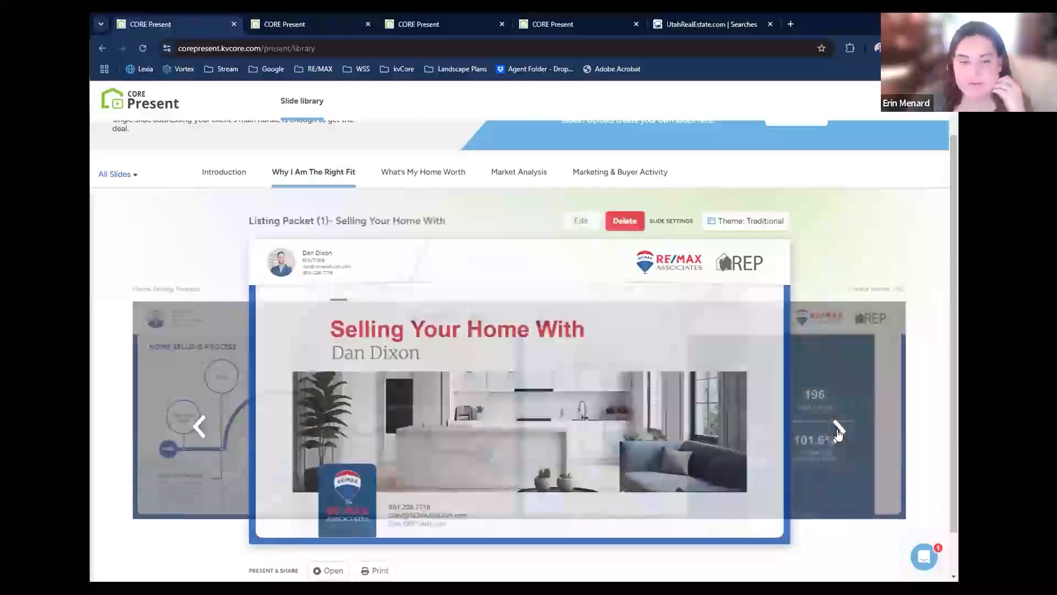
{"action": "left_click", "coordinate": [838, 428]}
{"action": "left_click", "coordinate": [838, 427]}
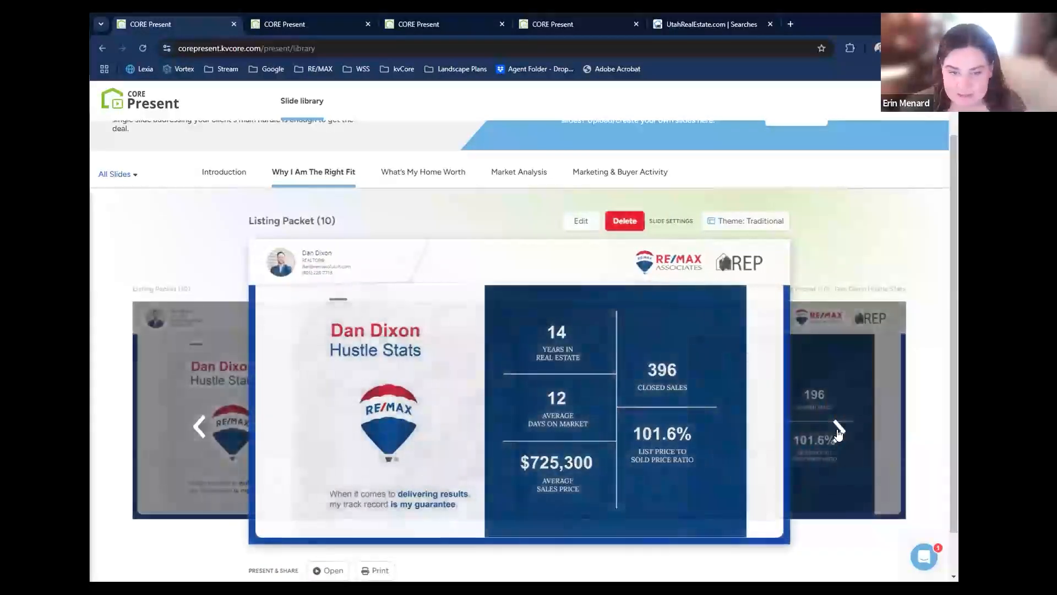
{"action": "left_click", "coordinate": [838, 429]}
{"action": "left_click", "coordinate": [838, 430]}
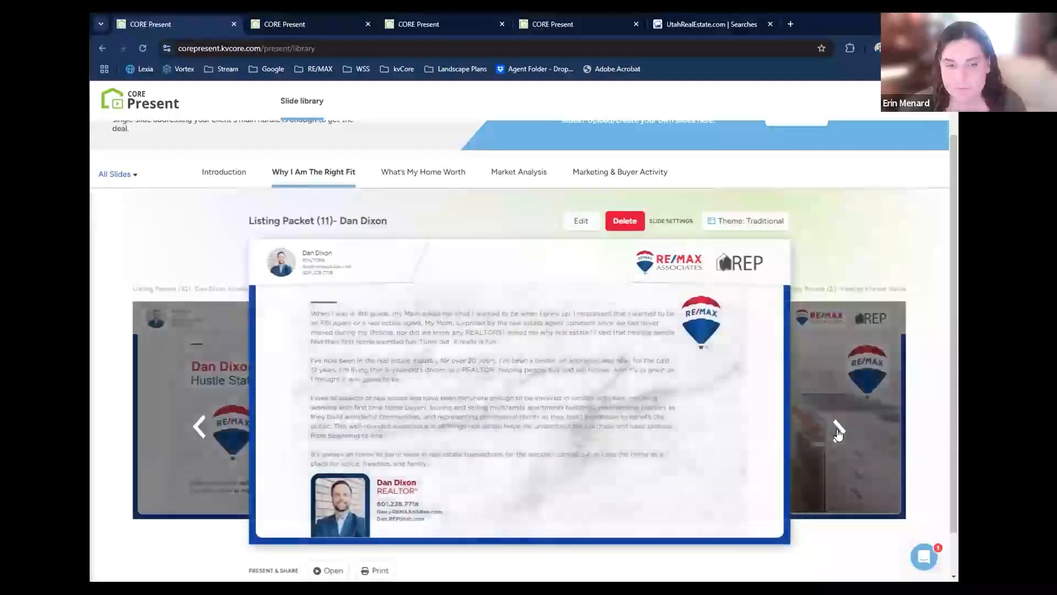
{"action": "left_click", "coordinate": [838, 429]}
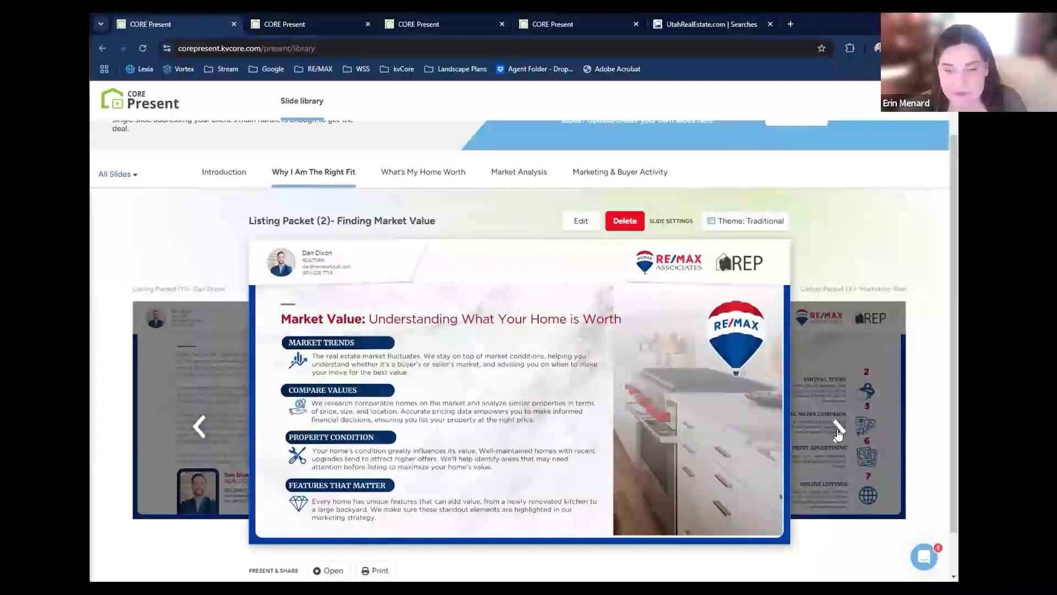
Browse back through the Listing Packet and custom one-image slides to the About Me slide.
{"action": "left_click", "coordinate": [199, 425]}
{"action": "left_click", "coordinate": [199, 425]}
{"action": "left_click", "coordinate": [199, 426]}
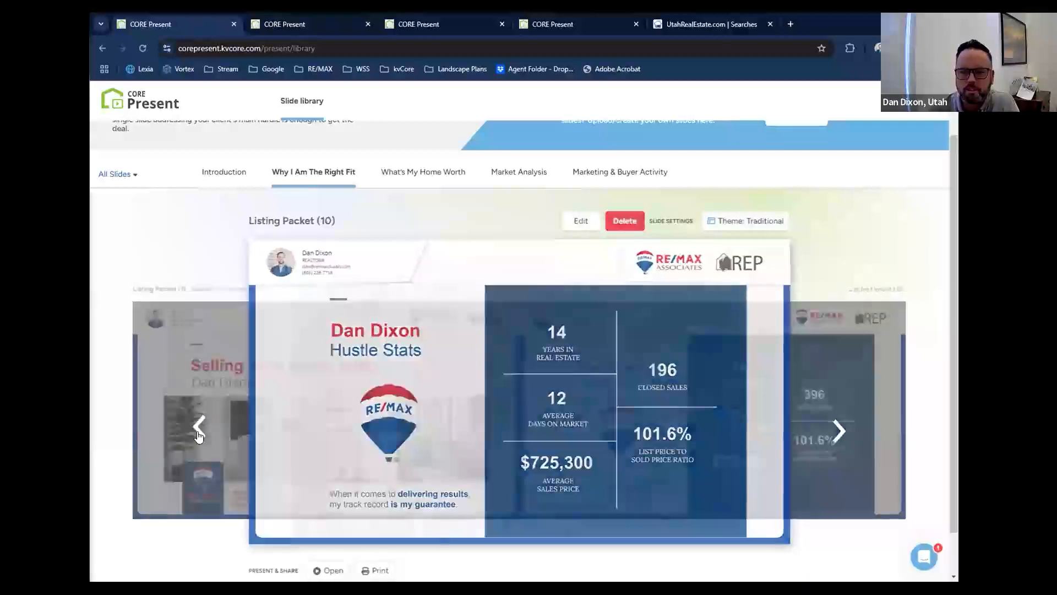
{"action": "left_click", "coordinate": [198, 432]}
{"action": "left_click", "coordinate": [199, 433]}
{"action": "left_click", "coordinate": [198, 432]}
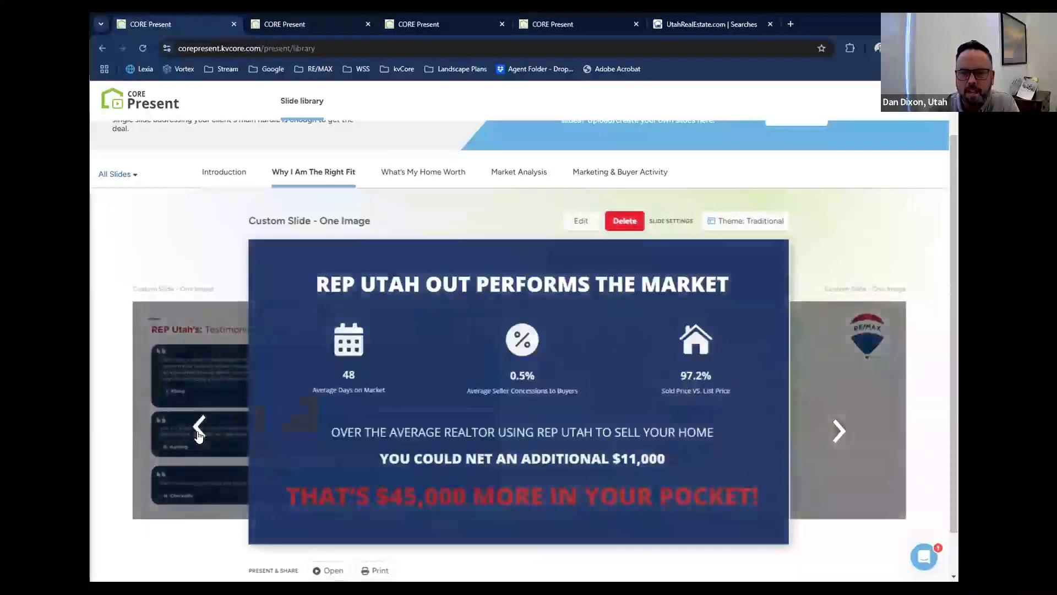
{"action": "left_click", "coordinate": [199, 432]}
{"action": "left_click", "coordinate": [198, 427]}
{"action": "left_click", "coordinate": [199, 426]}
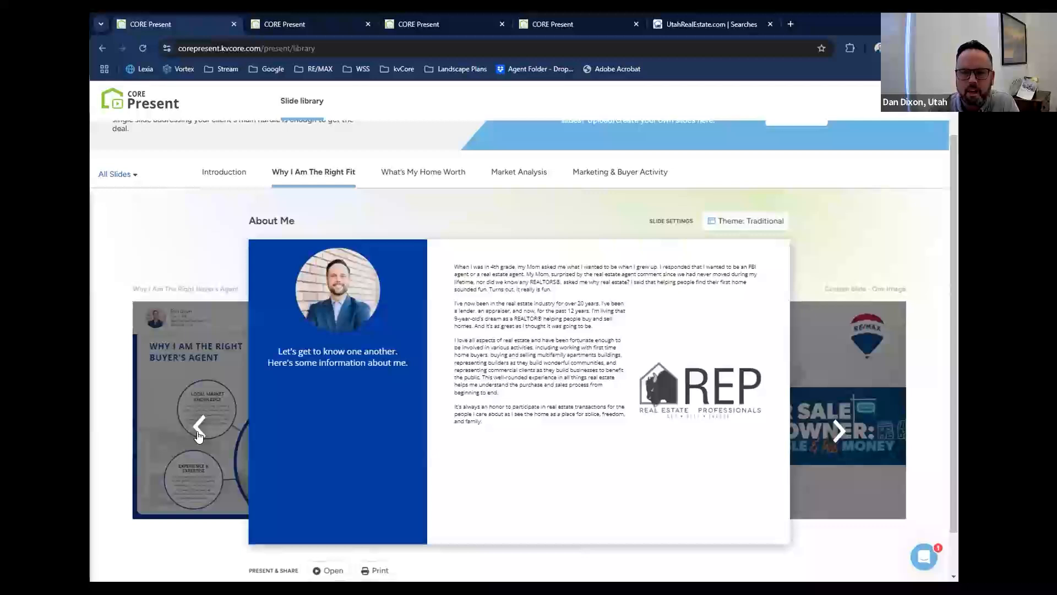
Browse back from About Me past the Value Of An Agent and RE/MAX Vs The Industry slides to My Testimonials.
{"action": "left_click", "coordinate": [199, 427]}
{"action": "left_click", "coordinate": [198, 427]}
{"action": "left_click", "coordinate": [198, 427]}
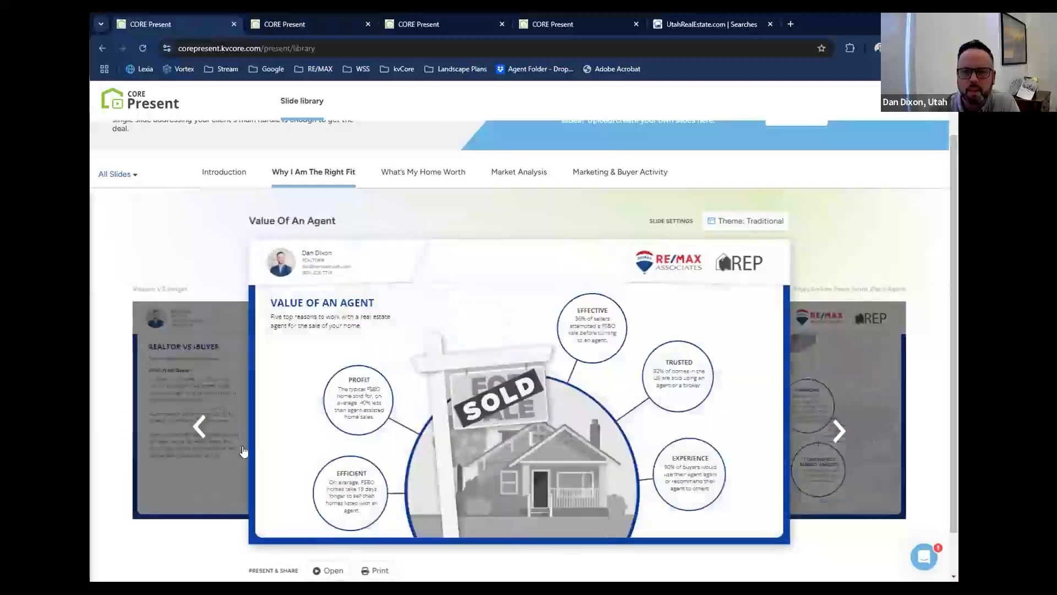
{"action": "left_click", "coordinate": [199, 433]}
{"action": "left_click", "coordinate": [199, 432]}
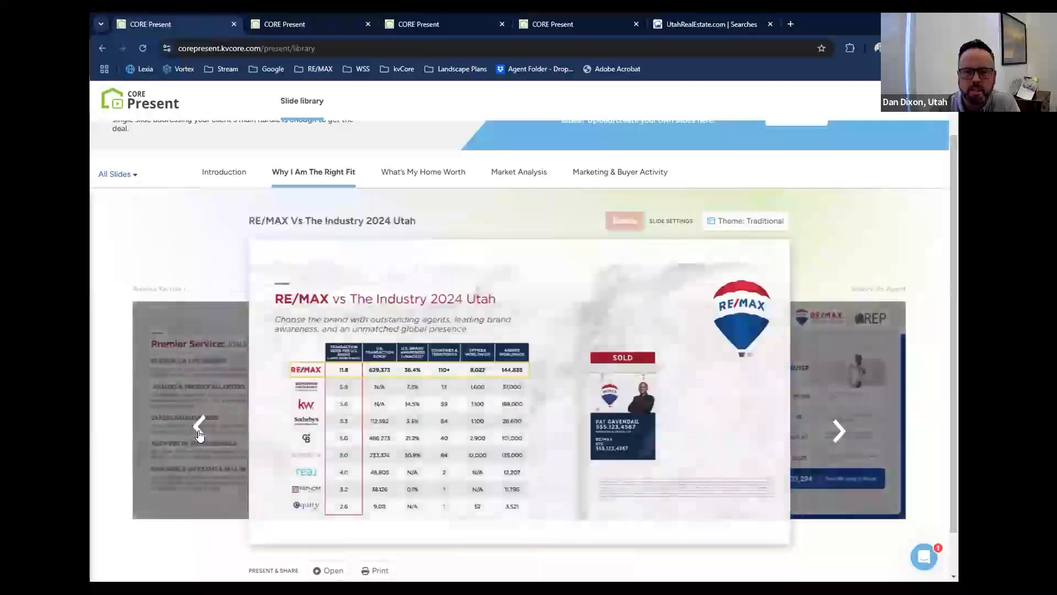
{"action": "left_click", "coordinate": [199, 433]}
{"action": "left_click", "coordinate": [199, 433]}
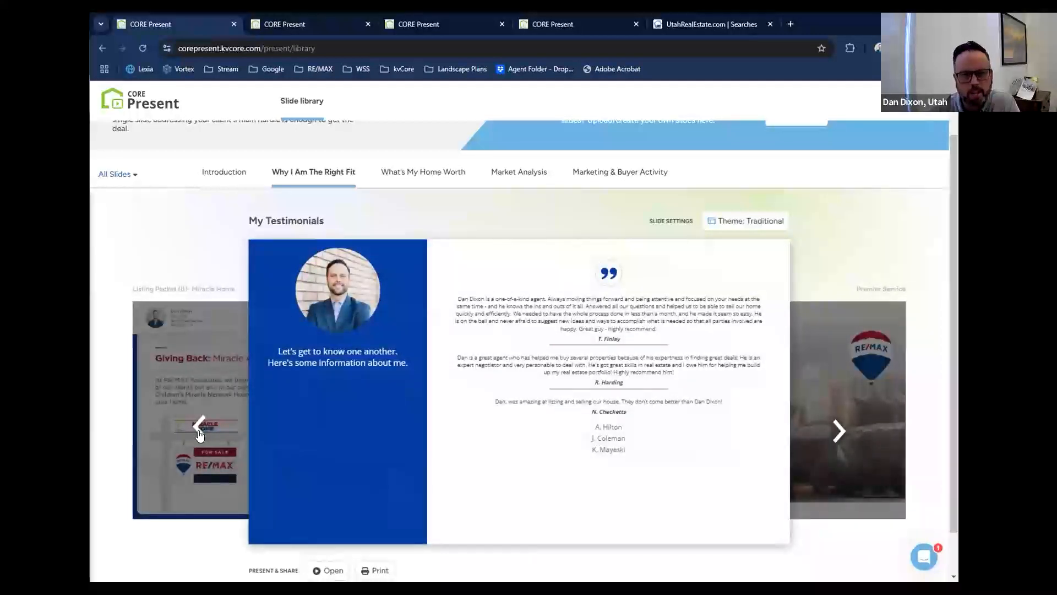
Page back through the Listing Packet slides from My Testimonials to the agent biography slide, Listing Packet (11).
{"action": "left_click", "coordinate": [199, 426]}
{"action": "left_click", "coordinate": [200, 426]}
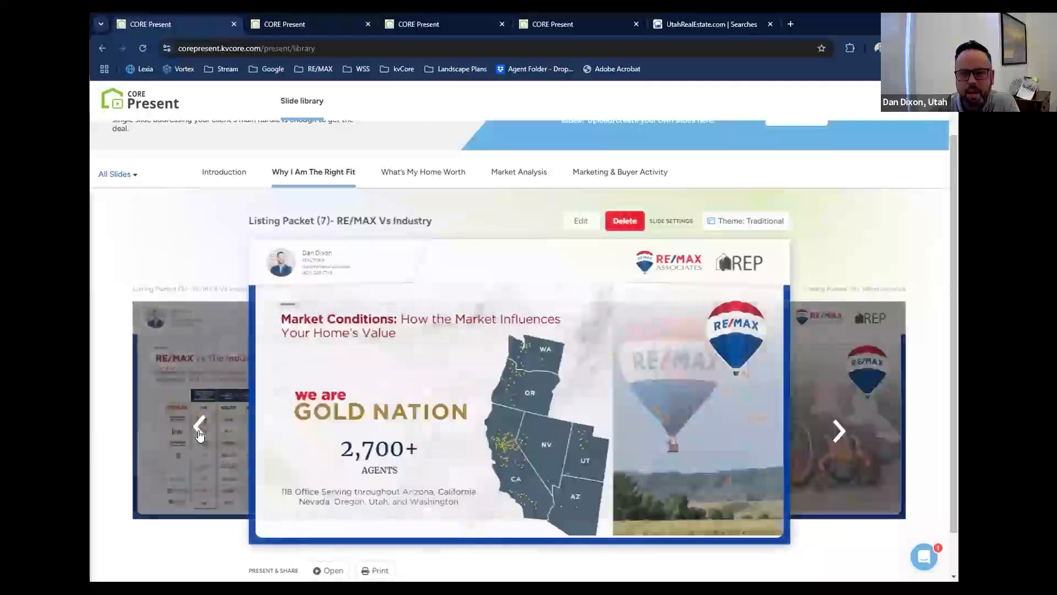
{"action": "left_click", "coordinate": [200, 426]}
{"action": "left_click", "coordinate": [200, 426]}
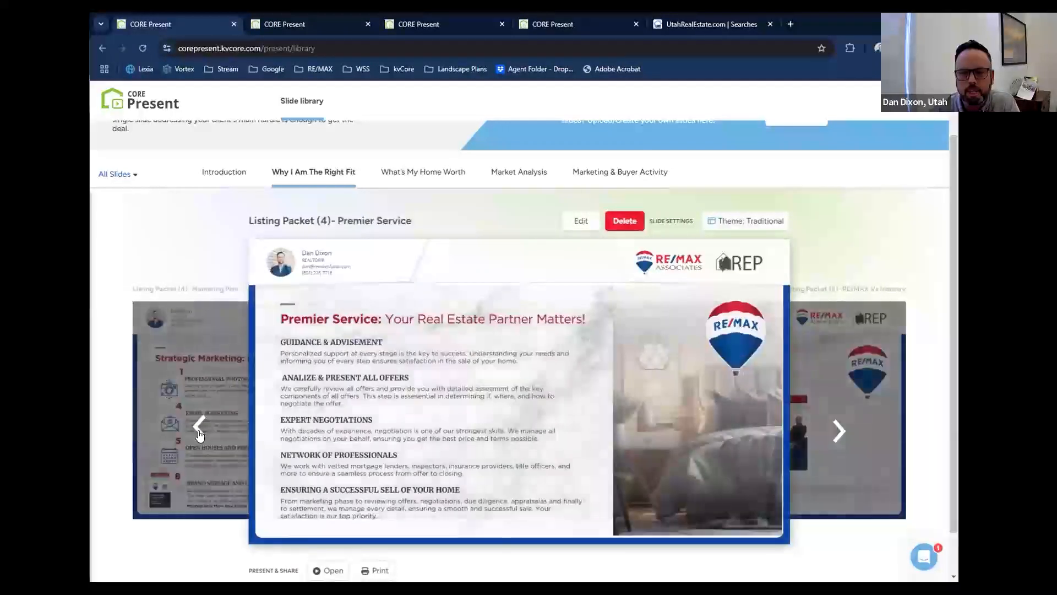
{"action": "left_click", "coordinate": [199, 425]}
{"action": "left_click", "coordinate": [199, 431]}
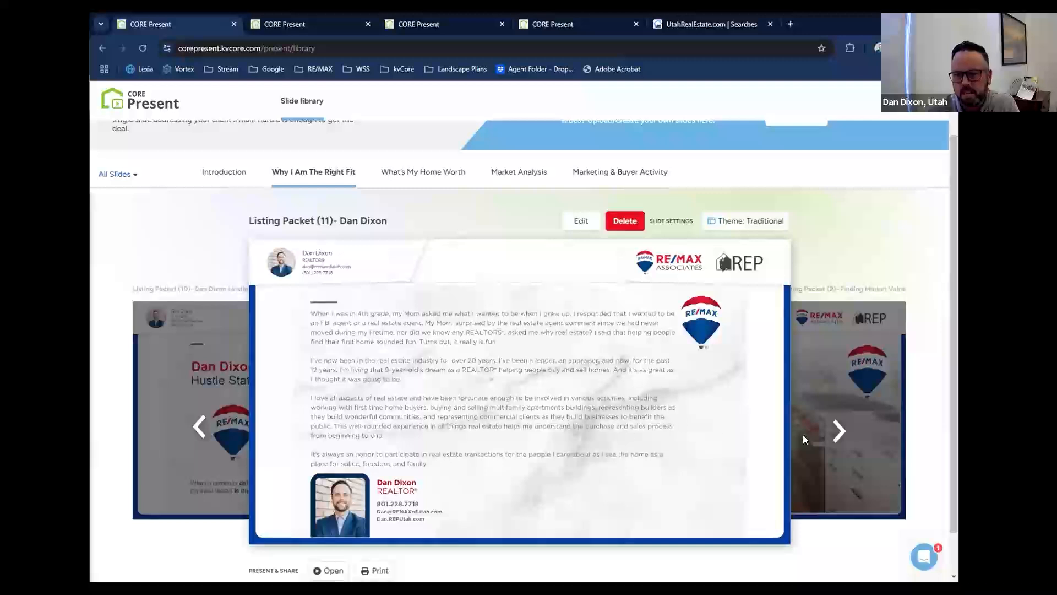
Review the Listing Packet slides on finding market value and the marketing plan.
{"action": "left_click", "coordinate": [838, 430]}
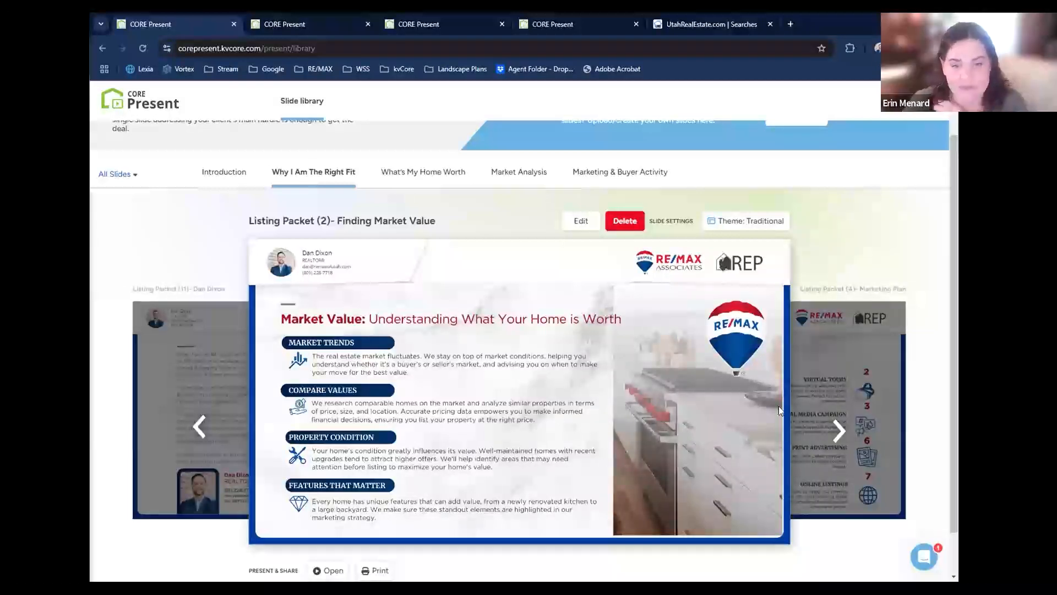
{"action": "left_click", "coordinate": [838, 428]}
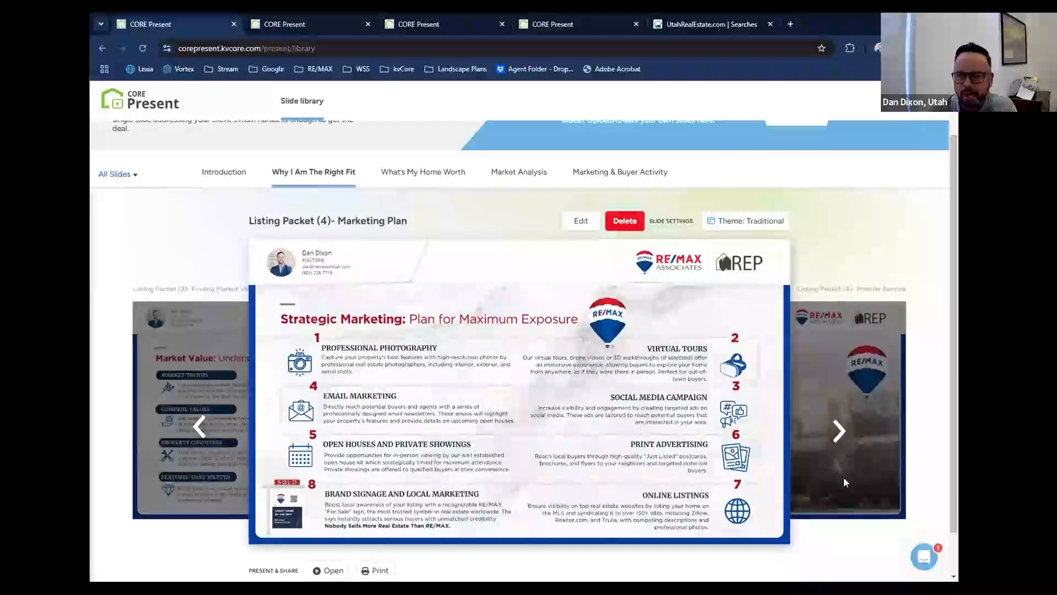
{"action": "scroll", "coordinate": [846, 481], "scroll_direction": "up", "scroll_amount": 1}
{"action": "scroll", "coordinate": [846, 486], "scroll_direction": "down", "scroll_amount": 2}
{"action": "scroll", "coordinate": [846, 486], "scroll_direction": "up", "scroll_amount": 2}
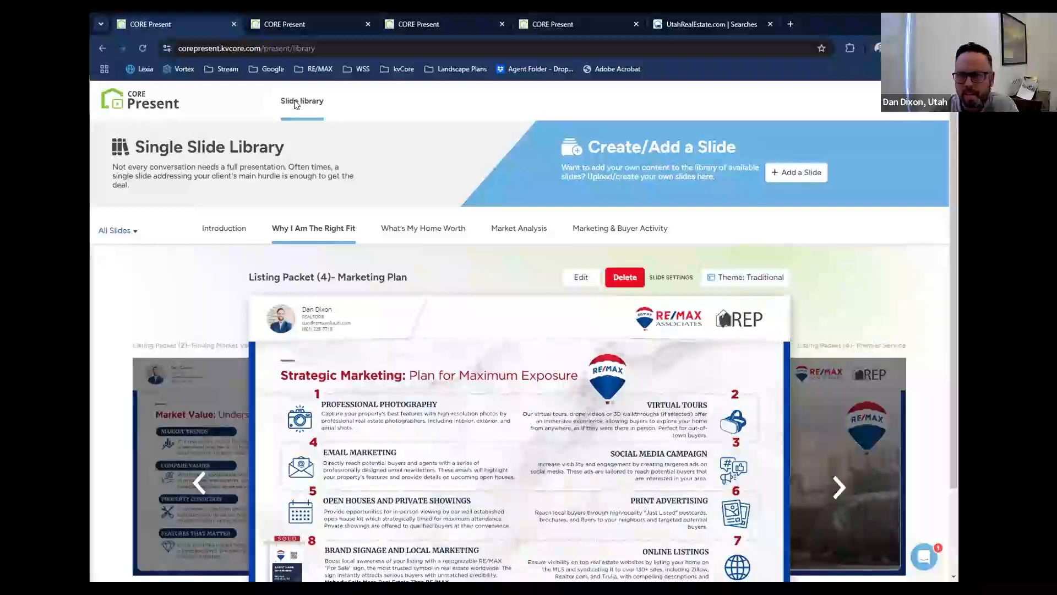
Start a new library slide using the one-photo layout with the image right of the text, and enter "cvjHx:ZLKjCX" as body text.
{"action": "left_click", "coordinate": [801, 173]}
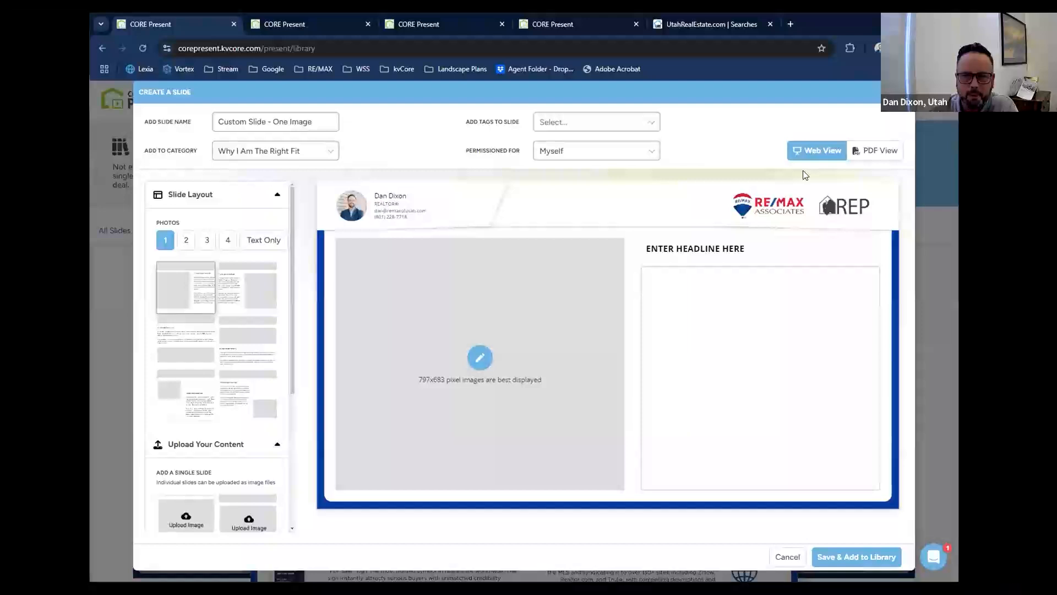
{"action": "scroll", "coordinate": [226, 333], "scroll_direction": "down", "scroll_amount": 1}
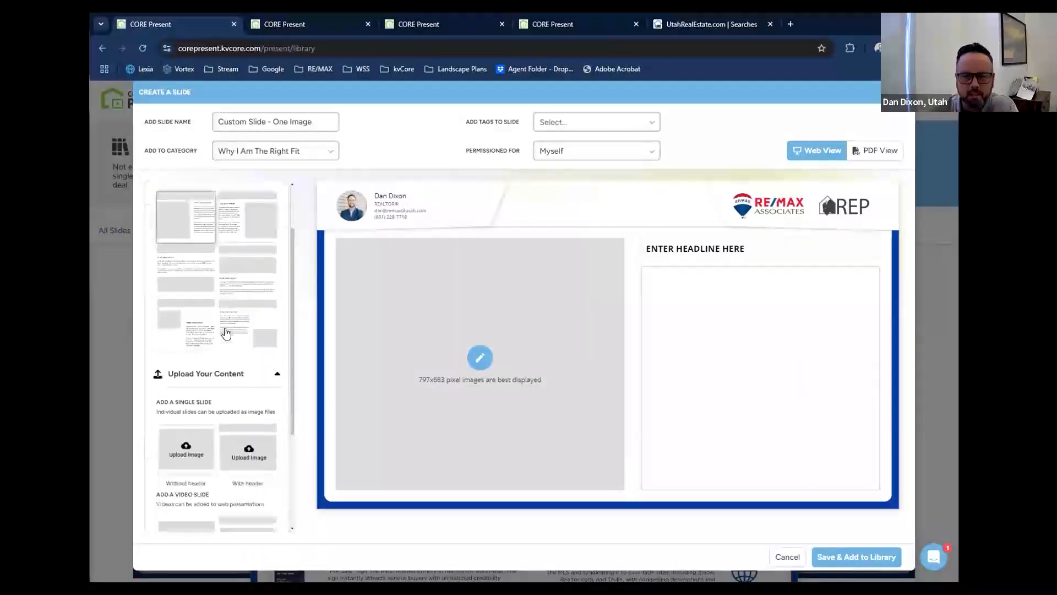
{"action": "scroll", "coordinate": [225, 332], "scroll_direction": "down", "scroll_amount": 2}
{"action": "scroll", "coordinate": [230, 336], "scroll_direction": "up", "scroll_amount": 3}
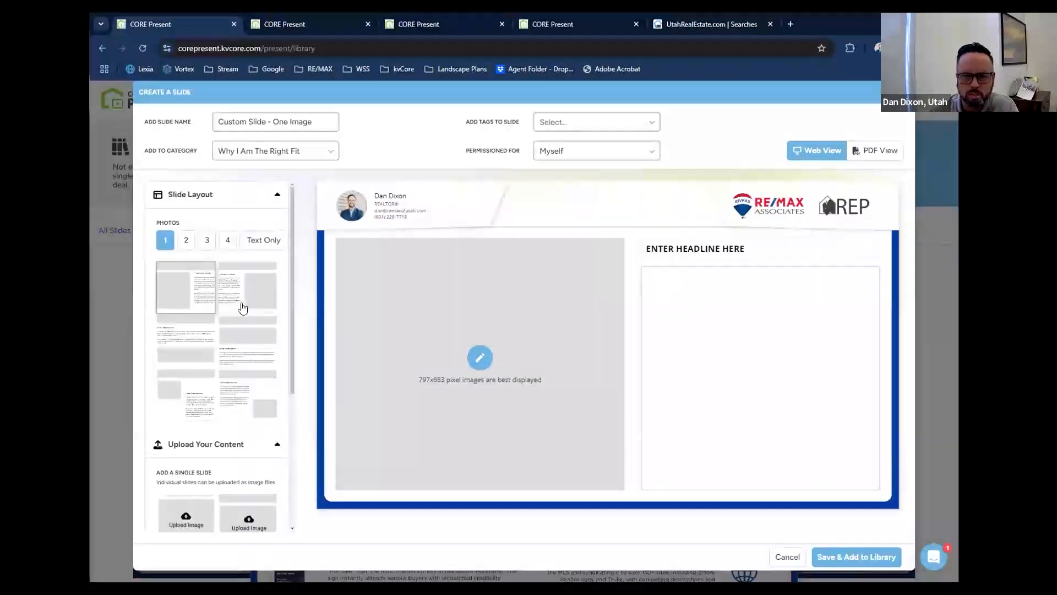
{"action": "left_click", "coordinate": [243, 308]}
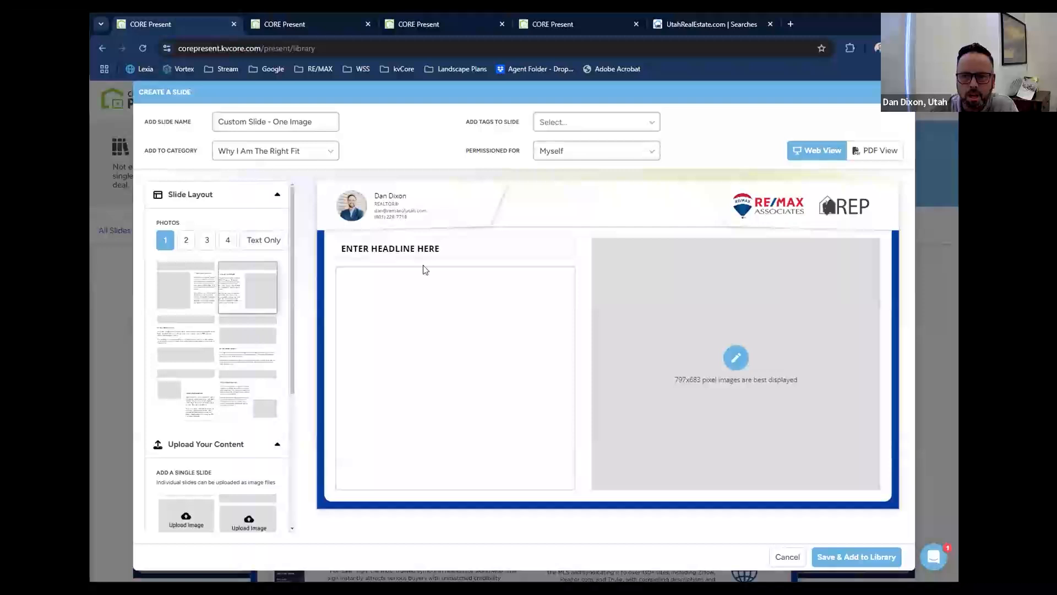
{"action": "left_click", "coordinate": [434, 338]}
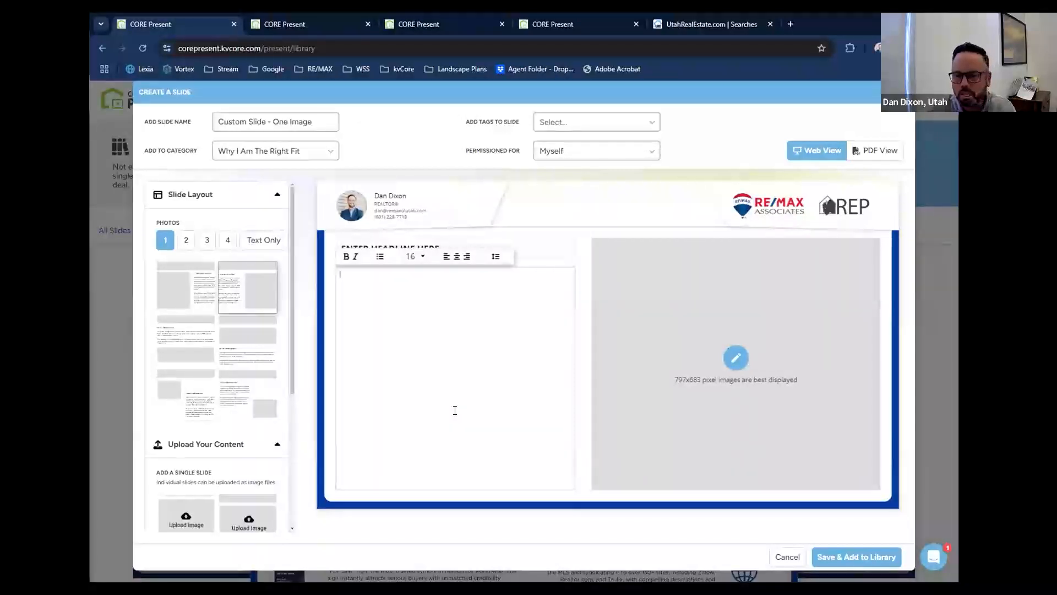
{"action": "type", "text": "cvjHx:ZLKjCX"}
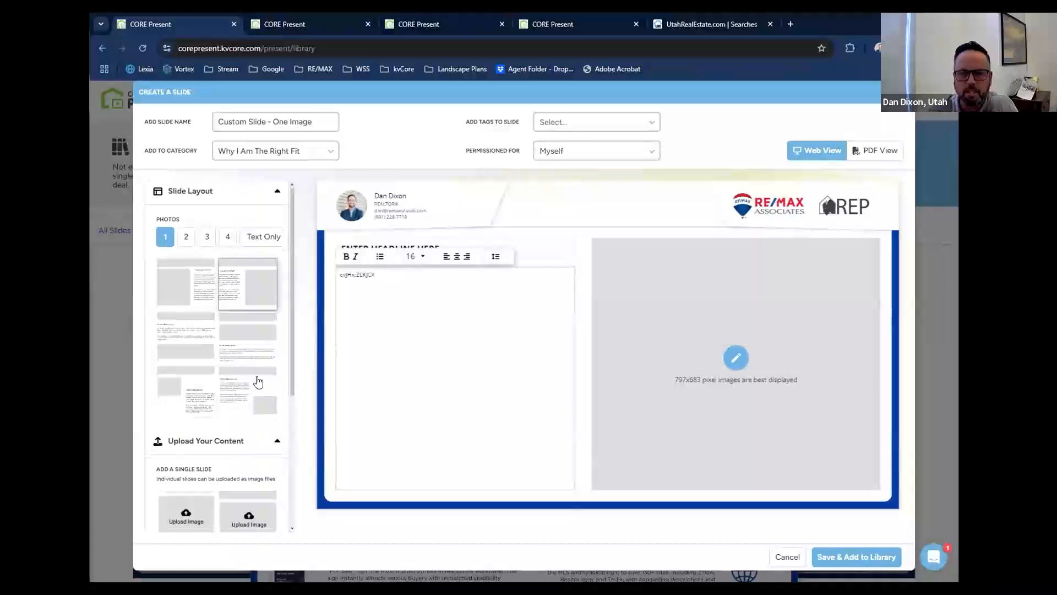
Examine the upload options for a full PDF presentation, a video slide and a single image slide without header, cancelling each one.
{"action": "scroll", "coordinate": [256, 380], "scroll_direction": "down", "scroll_amount": 4}
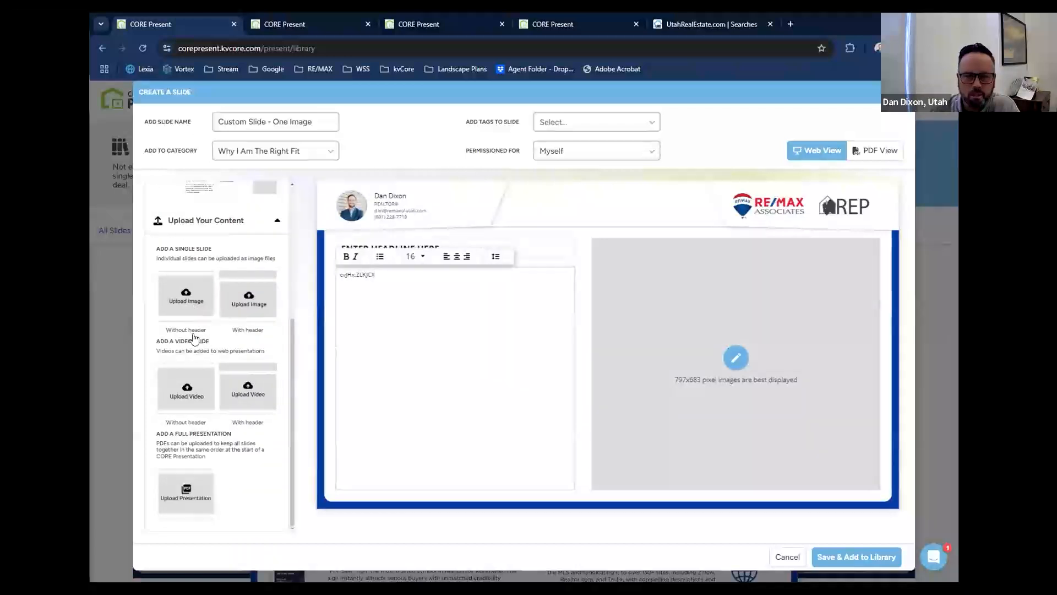
{"action": "left_click", "coordinate": [200, 501]}
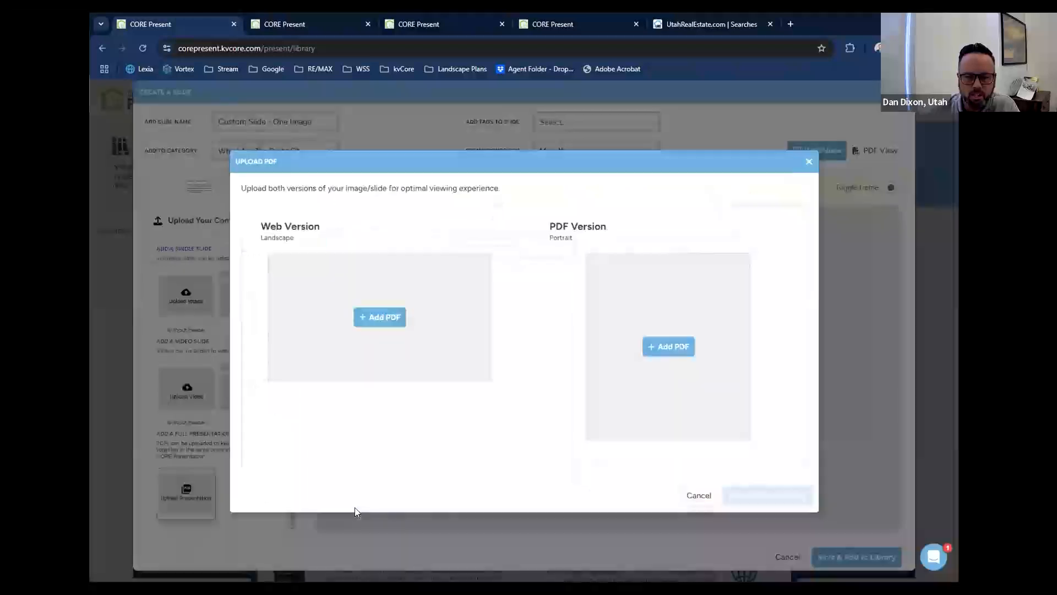
{"action": "left_click", "coordinate": [699, 496]}
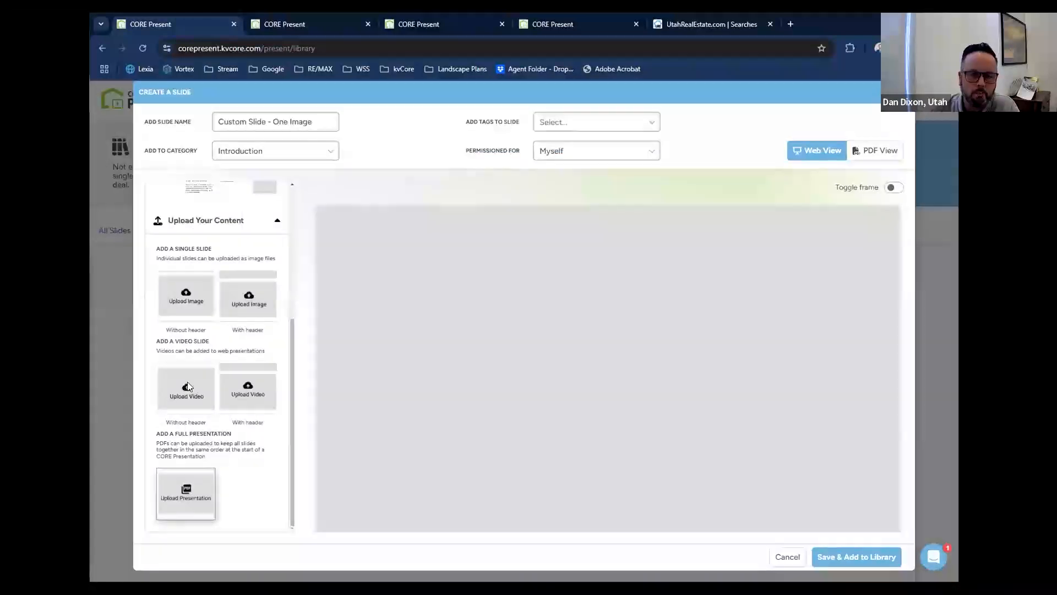
{"action": "left_click", "coordinate": [187, 388]}
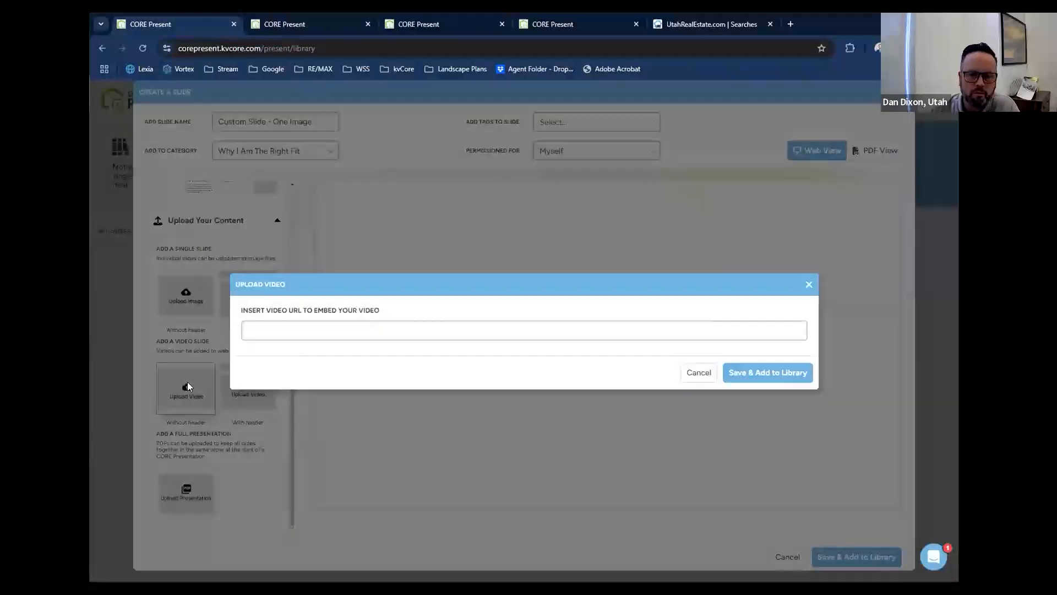
{"action": "left_click", "coordinate": [699, 373]}
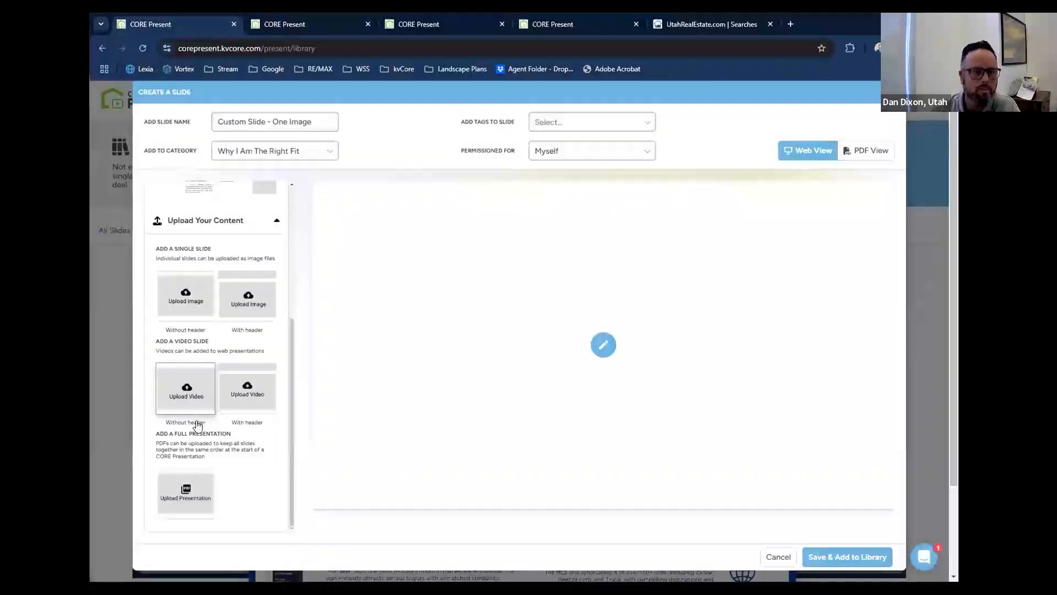
{"action": "scroll", "coordinate": [197, 426], "scroll_direction": "up", "scroll_amount": 1}
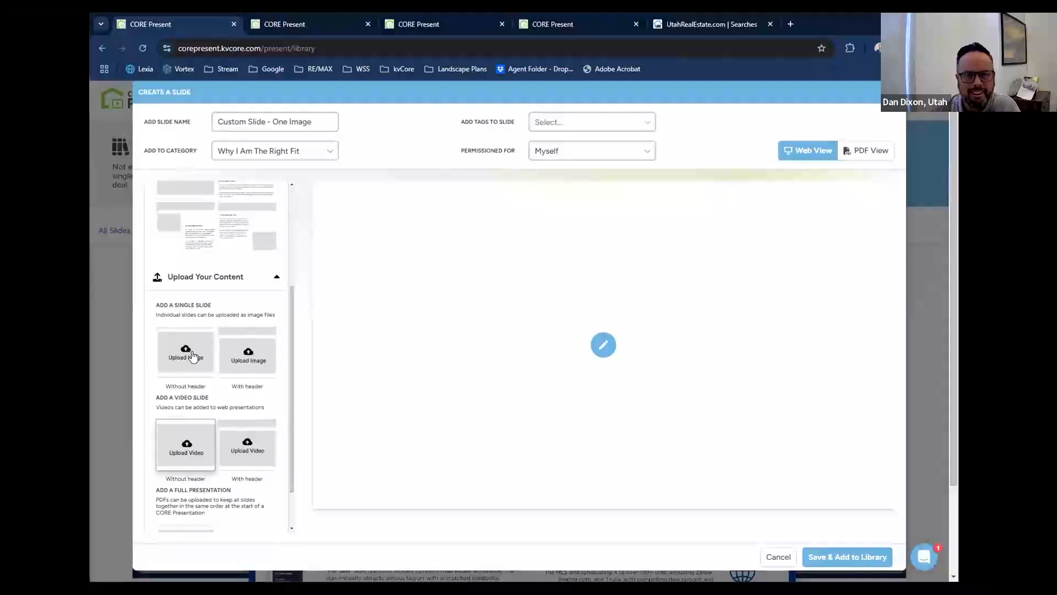
{"action": "left_click", "coordinate": [191, 354]}
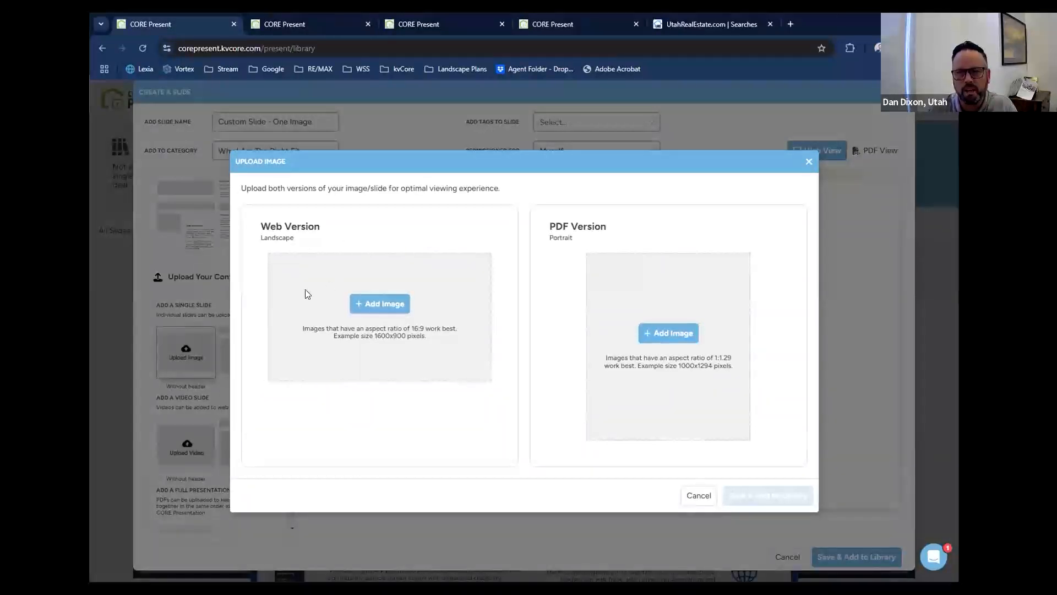
{"action": "left_click", "coordinate": [695, 497]}
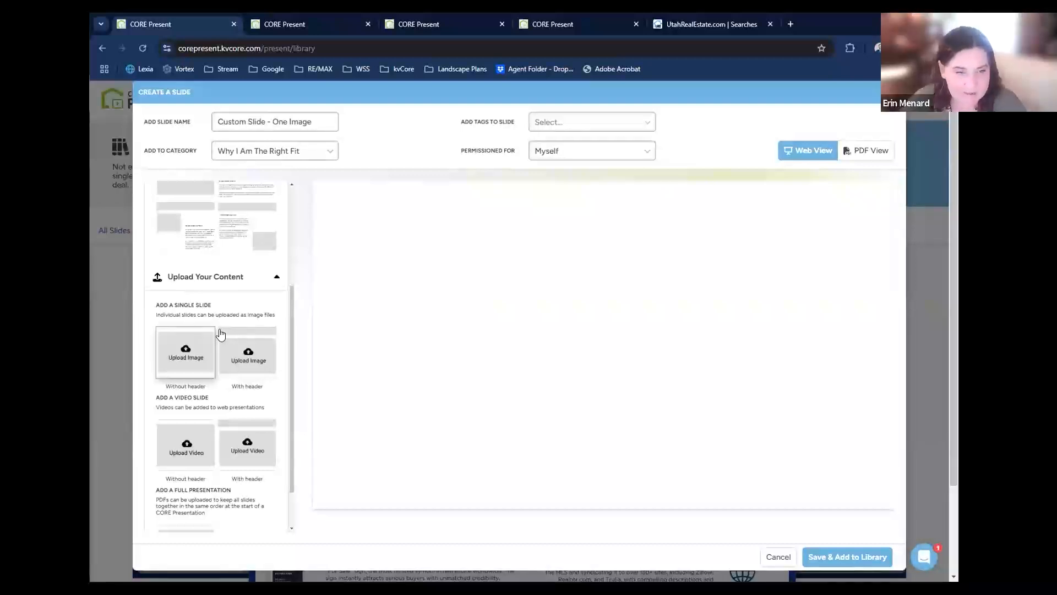
Review the categories a new slide can be added to, and cancel the slide creation without saving.
{"action": "scroll", "coordinate": [221, 334], "scroll_direction": "up", "scroll_amount": 3}
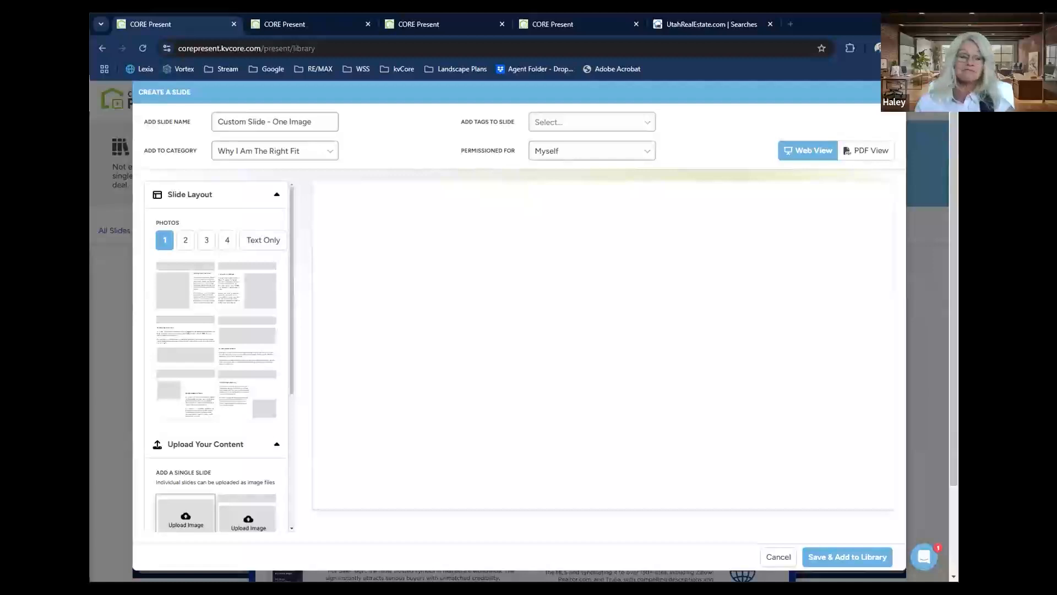
{"action": "left_click", "coordinate": [287, 159]}
{"action": "scroll", "coordinate": [291, 193], "scroll_direction": "down", "scroll_amount": 1}
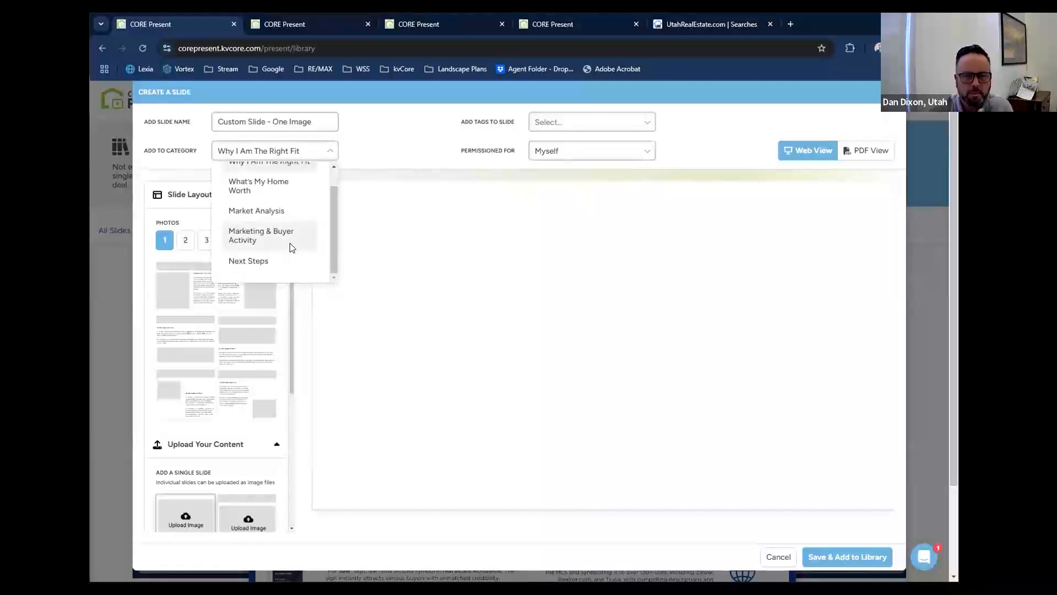
{"action": "scroll", "coordinate": [304, 239], "scroll_direction": "up", "scroll_amount": 1}
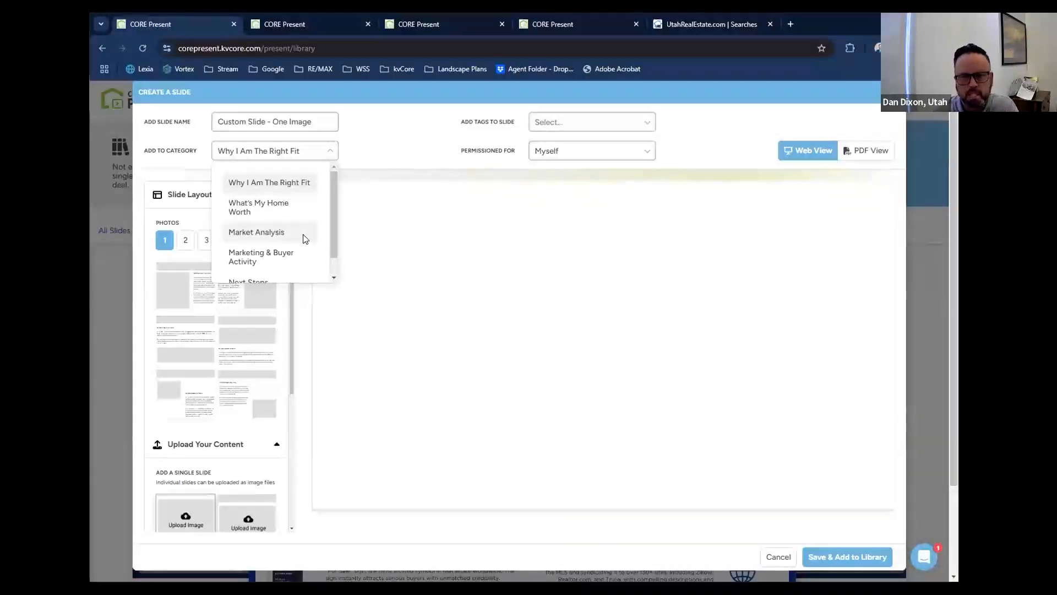
{"action": "scroll", "coordinate": [304, 239], "scroll_direction": "down", "scroll_amount": 1}
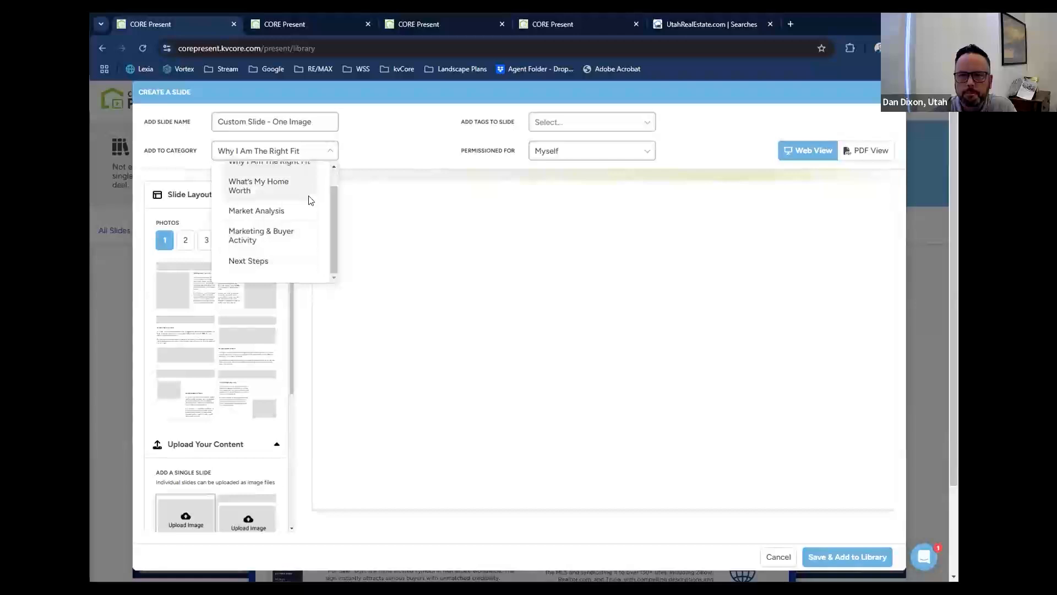
{"action": "left_click", "coordinate": [730, 168]}
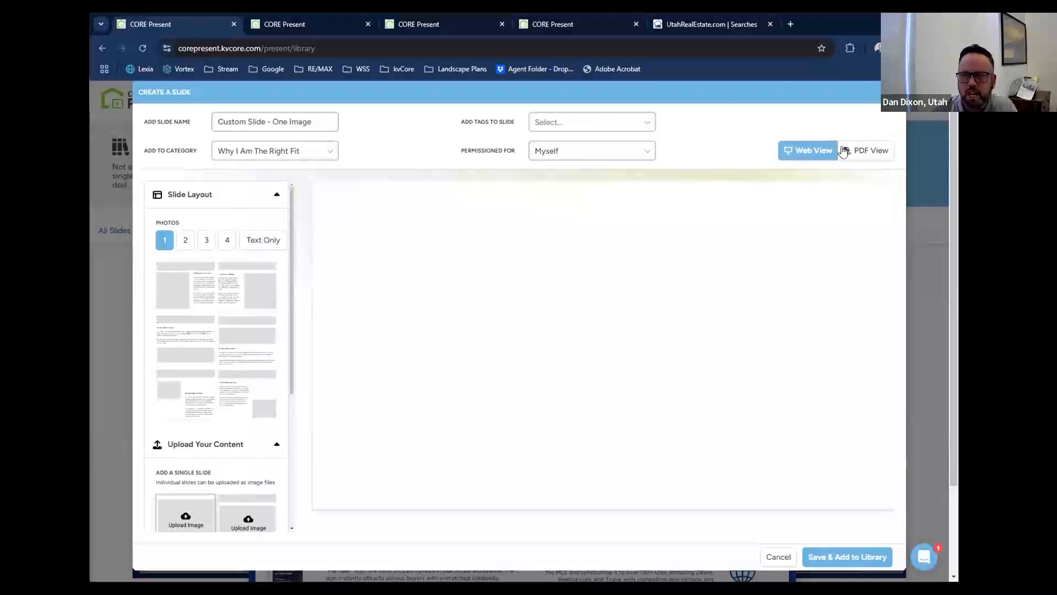
{"action": "left_click", "coordinate": [779, 557]}
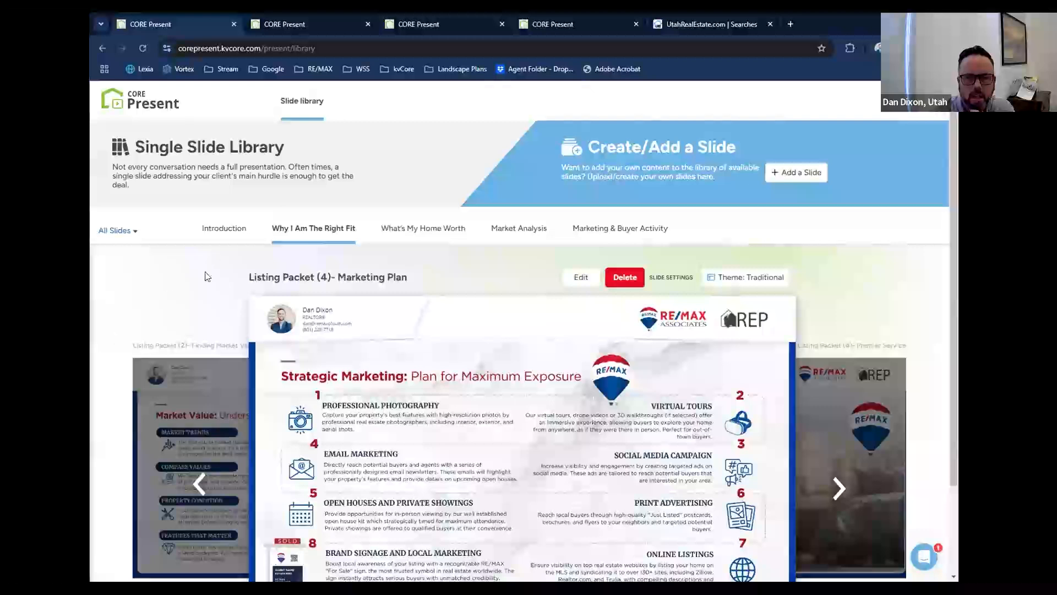
Browse the Listing Packet slides forward from Marketing Plan through Premier Service to the Market Conditions slide, Listing Packet (7).
{"action": "scroll", "coordinate": [423, 397], "scroll_direction": "down", "scroll_amount": 1}
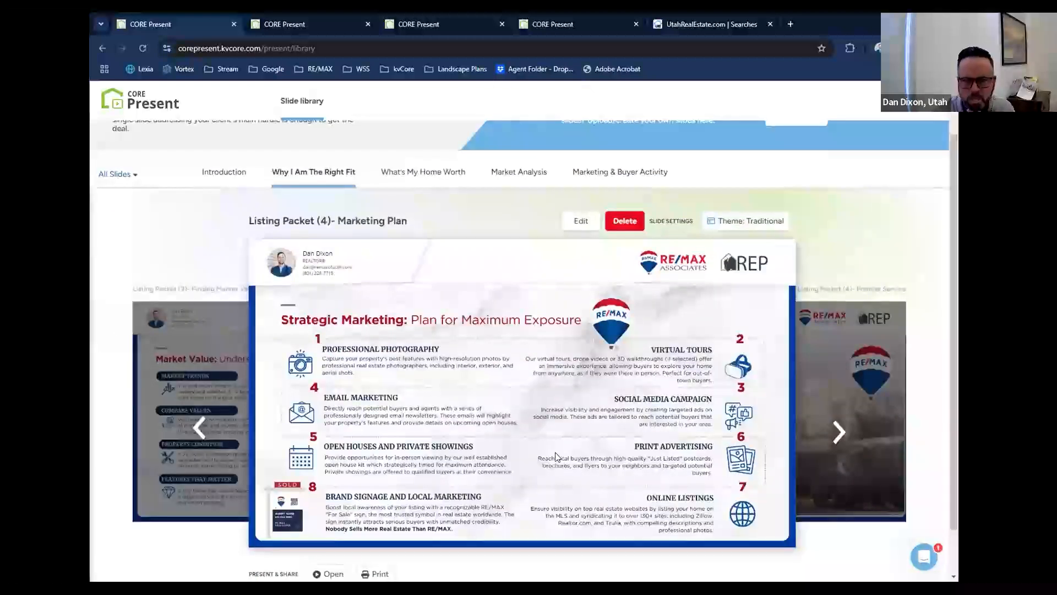
{"action": "left_click", "coordinate": [836, 433]}
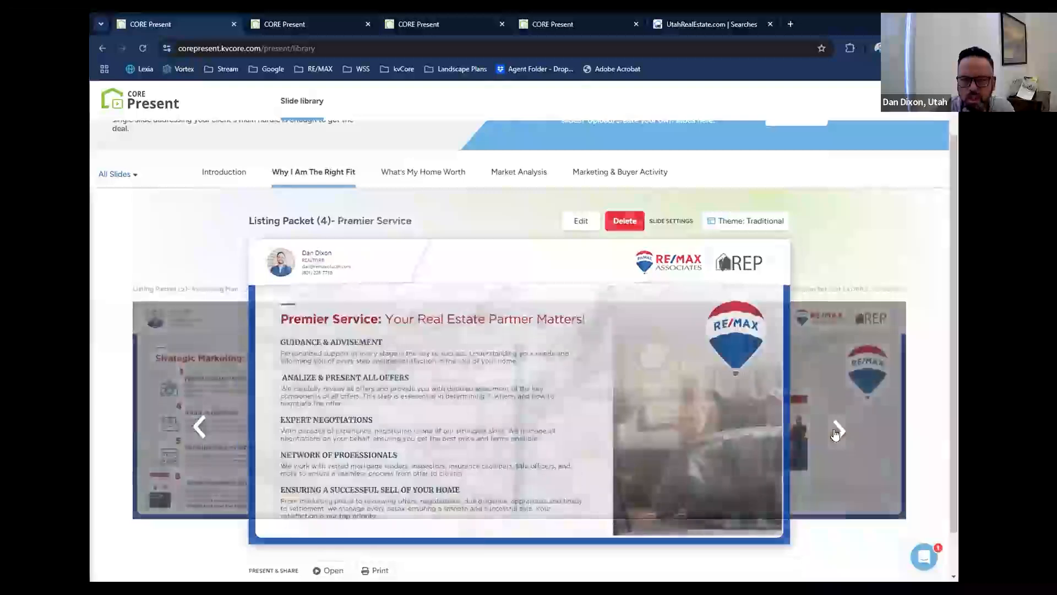
{"action": "left_click", "coordinate": [837, 431]}
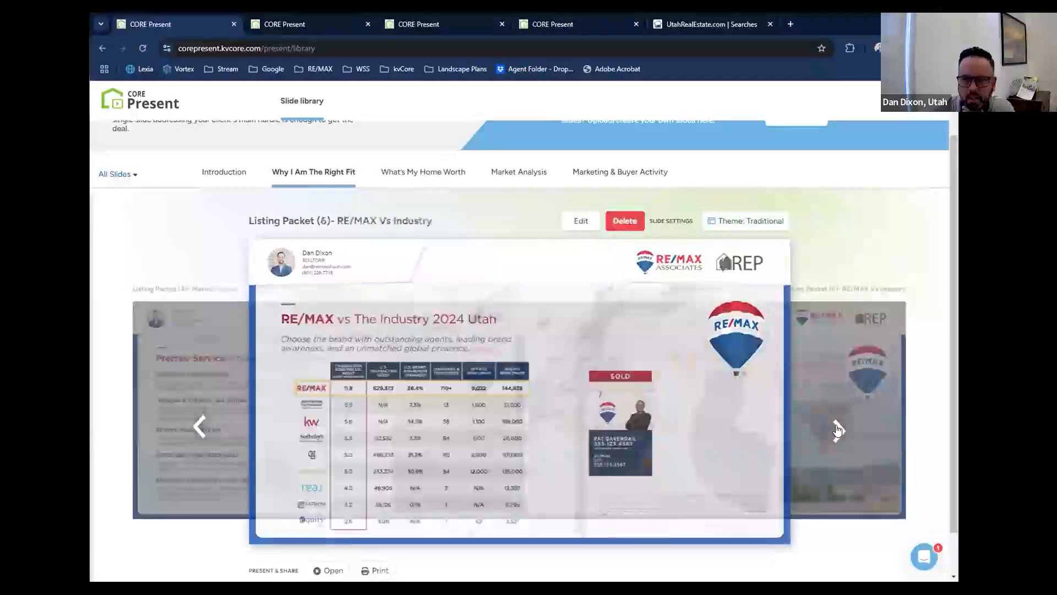
{"action": "left_click", "coordinate": [837, 431]}
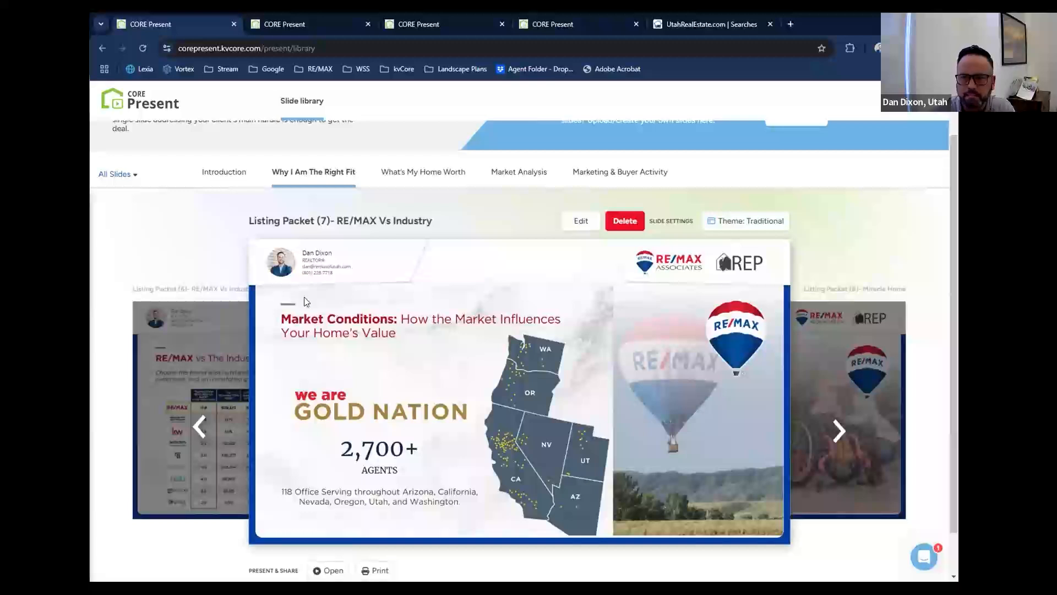
{"action": "scroll", "coordinate": [932, 237], "scroll_direction": "down", "scroll_amount": 1}
{"action": "scroll", "coordinate": [932, 237], "scroll_direction": "up", "scroll_amount": 3}
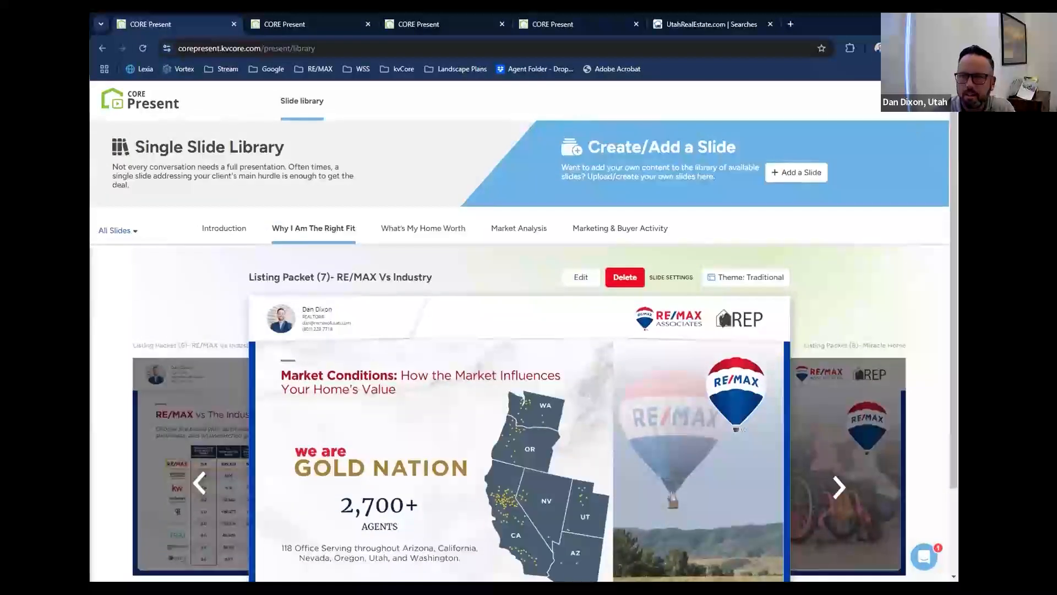
Return to the CORE Present home page and start a Win the Listing presentation for sellers.
{"action": "left_click", "coordinate": [102, 49]}
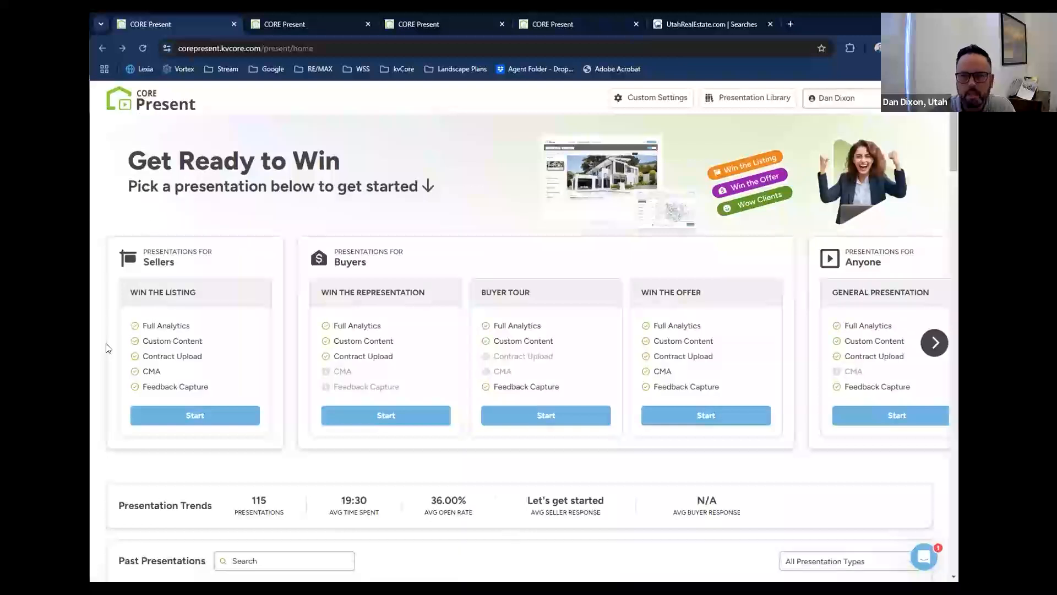
{"action": "scroll", "coordinate": [102, 349], "scroll_direction": "down", "scroll_amount": 1}
{"action": "scroll", "coordinate": [100, 353], "scroll_direction": "down", "scroll_amount": 1}
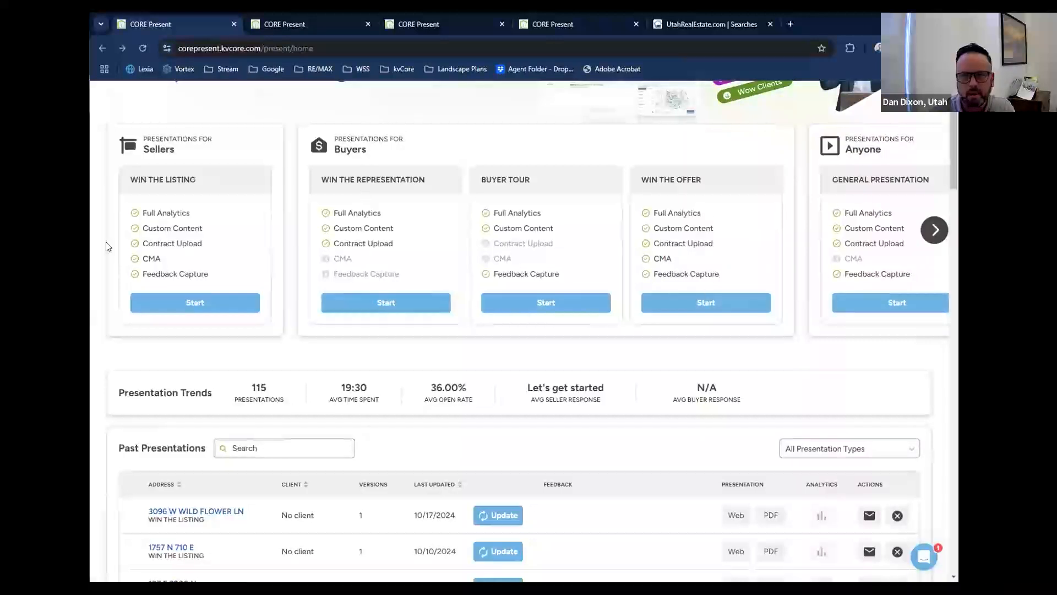
{"action": "left_click", "coordinate": [178, 301]}
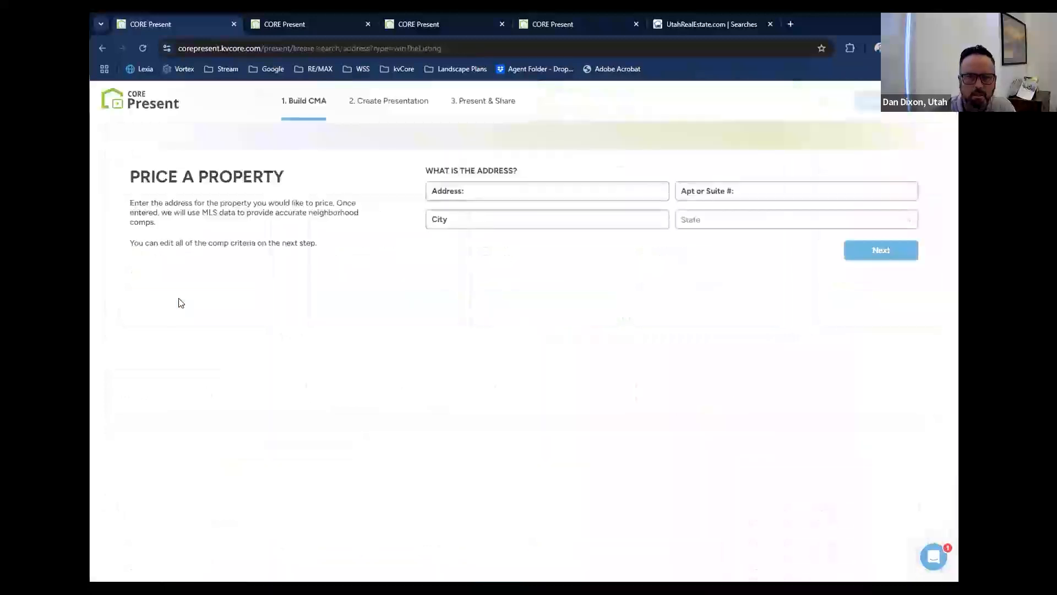
Fill in the subject property's street address and city from a saved address.
{"action": "left_click", "coordinate": [562, 192]}
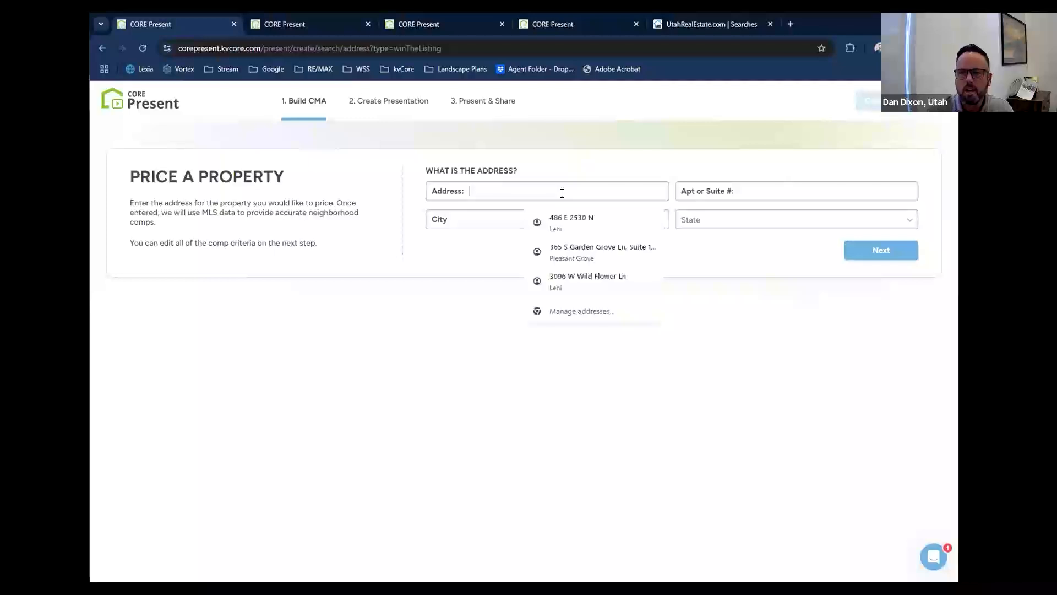
{"action": "left_click", "coordinate": [579, 282]}
{"action": "left_click", "coordinate": [572, 221]}
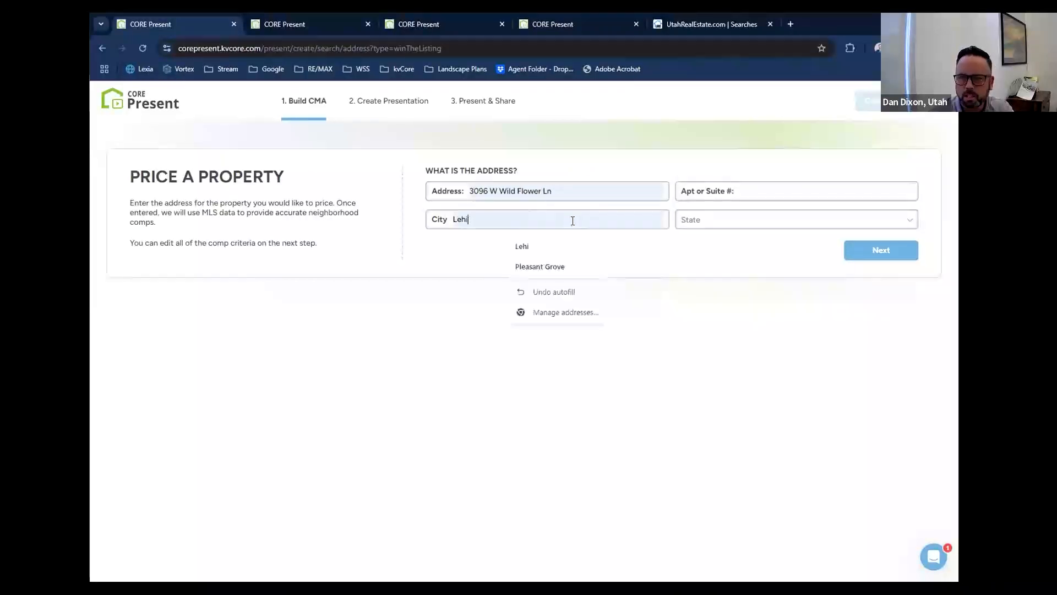
Set the property's state to Utah and continue to the subject property information.
{"action": "left_click", "coordinate": [732, 227]}
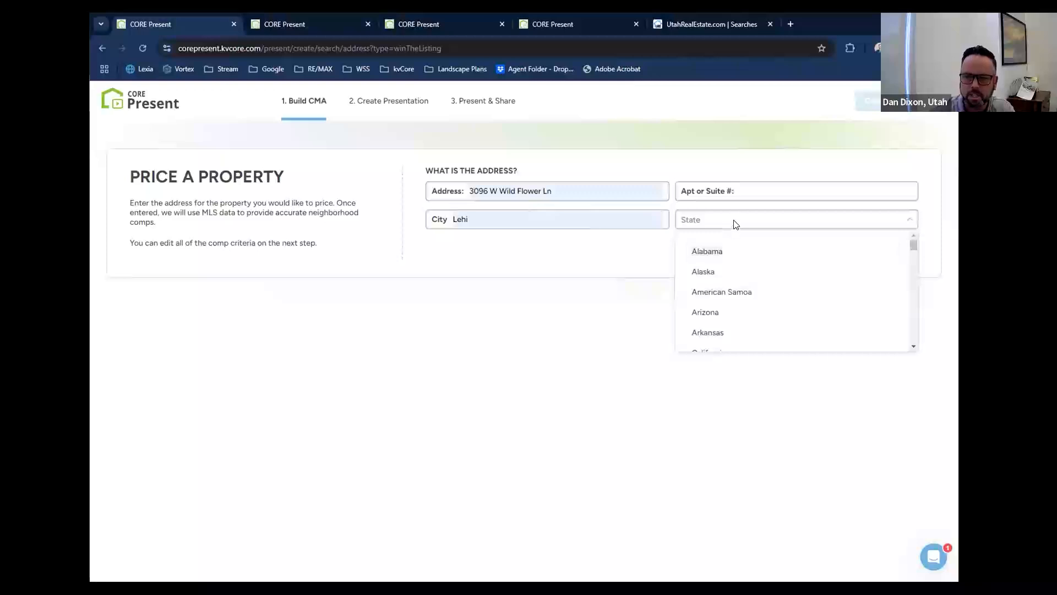
{"action": "left_click", "coordinate": [735, 223]}
{"action": "left_click", "coordinate": [735, 223]}
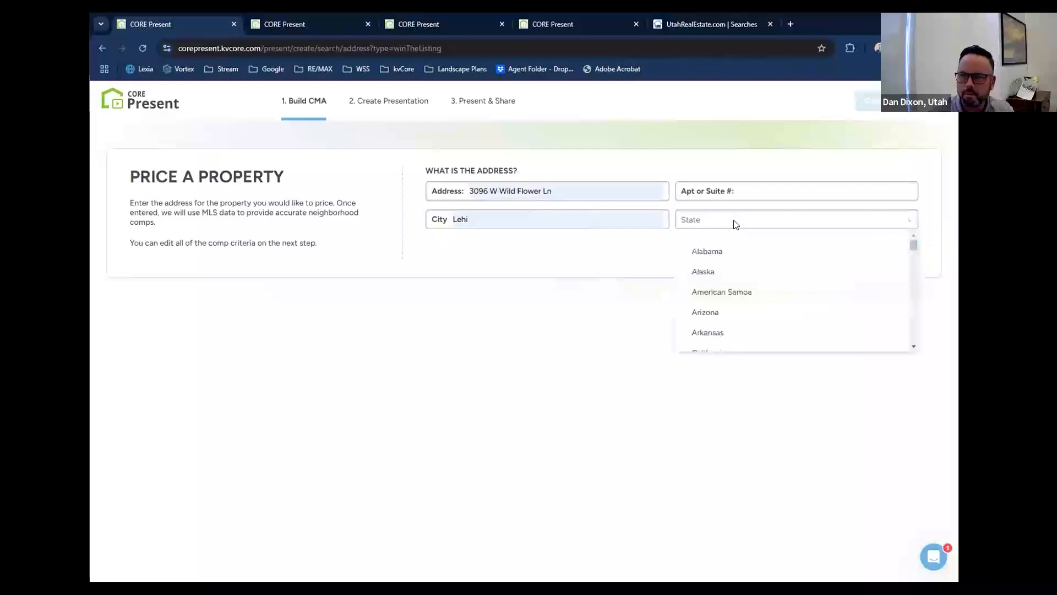
{"action": "scroll", "coordinate": [767, 269], "scroll_direction": "down", "scroll_amount": 15}
{"action": "scroll", "coordinate": [765, 268], "scroll_direction": "up", "scroll_amount": 1}
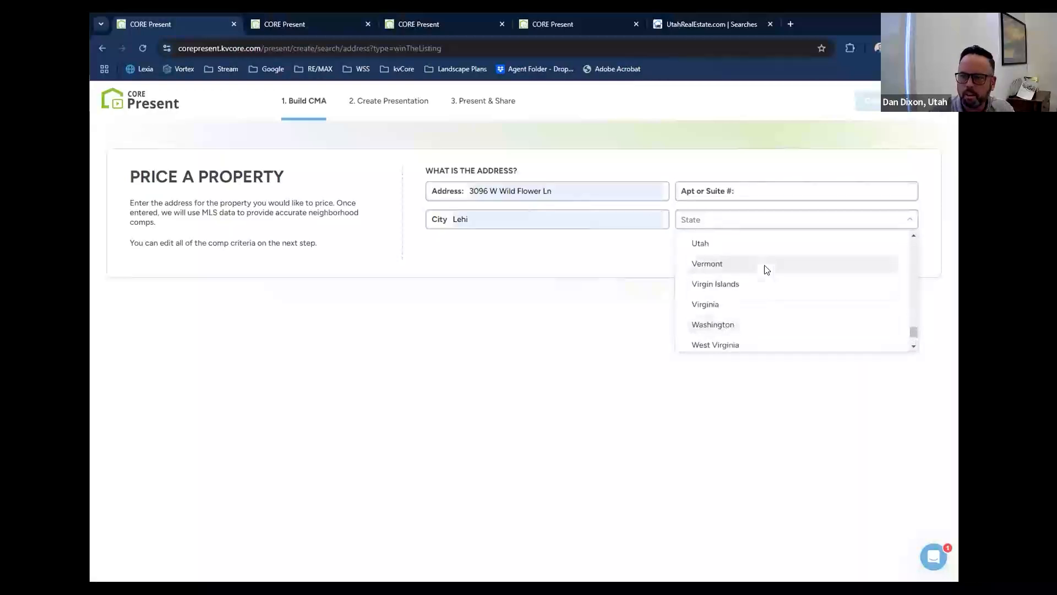
{"action": "left_click", "coordinate": [760, 242]}
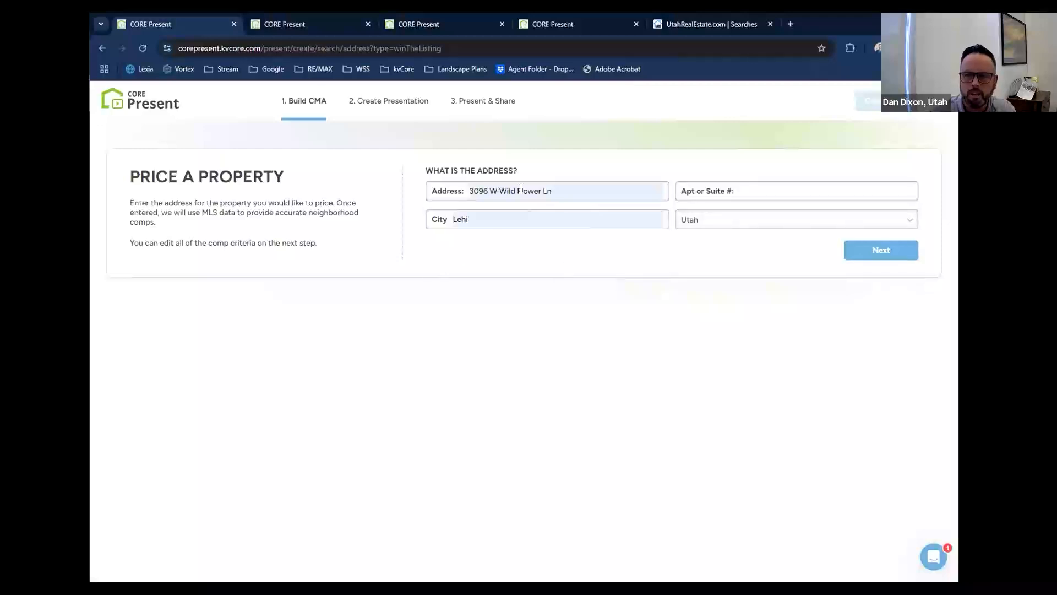
{"action": "left_click", "coordinate": [896, 246]}
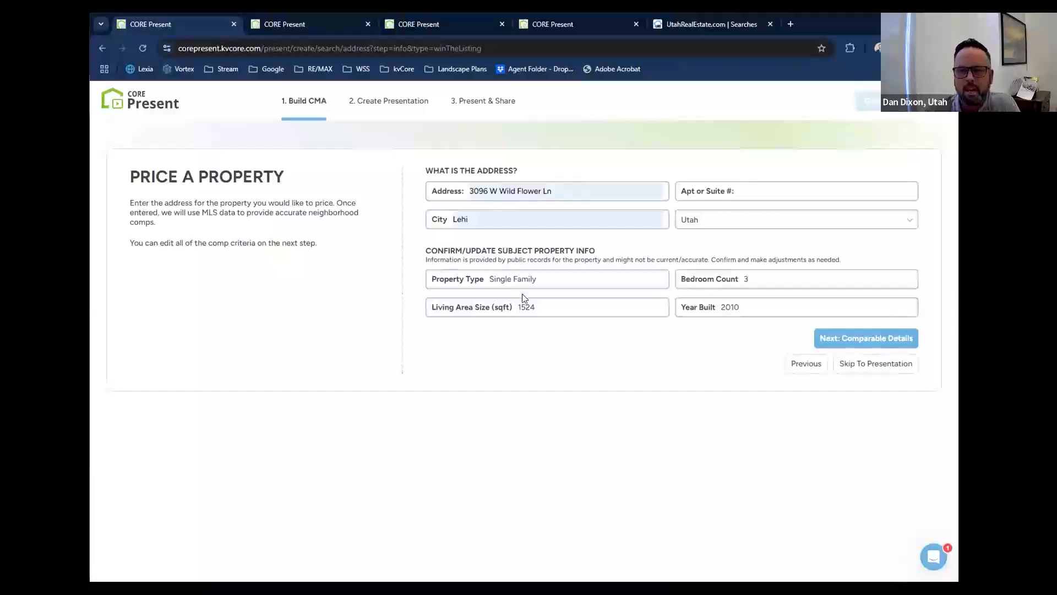
Set the subject property's living area to 3200 sqft and bedroom count to 5, and continue to the comparable details.
{"action": "double_click", "coordinate": [551, 312]}
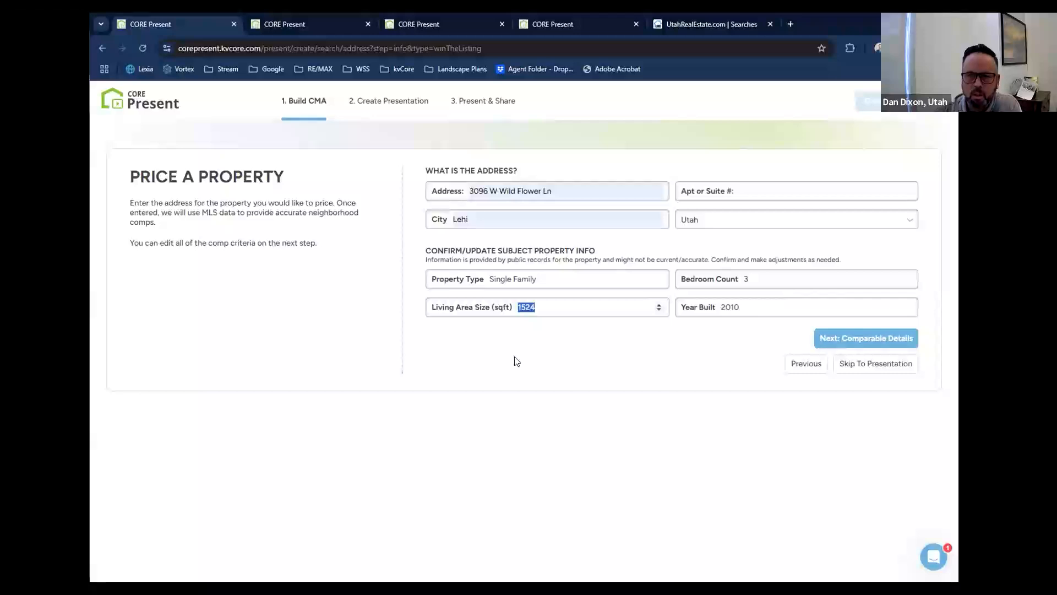
{"action": "type", "text": "3200"}
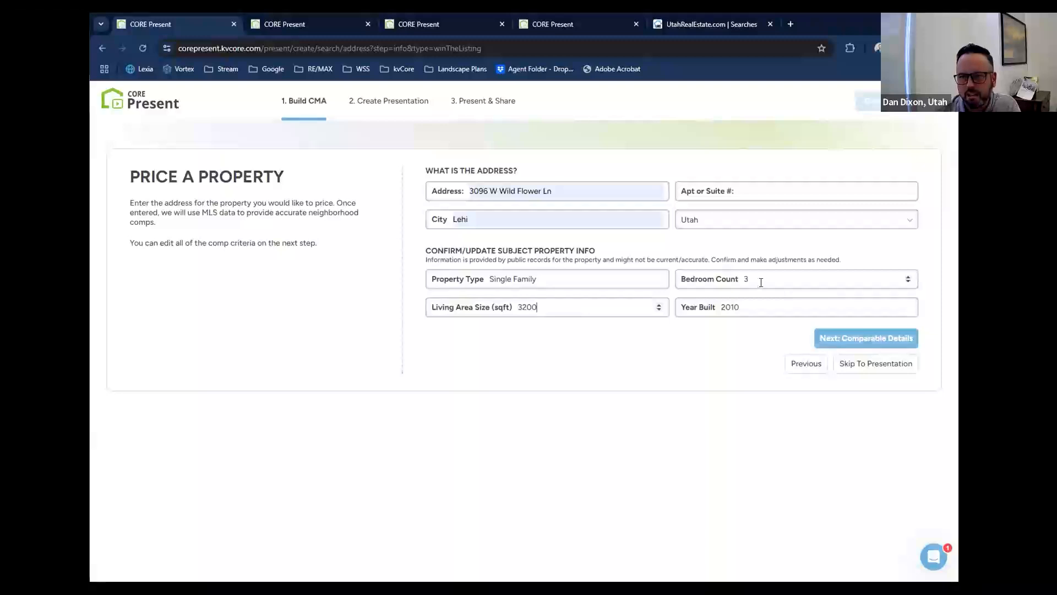
{"action": "left_click", "coordinate": [908, 277]}
{"action": "left_click", "coordinate": [908, 277]}
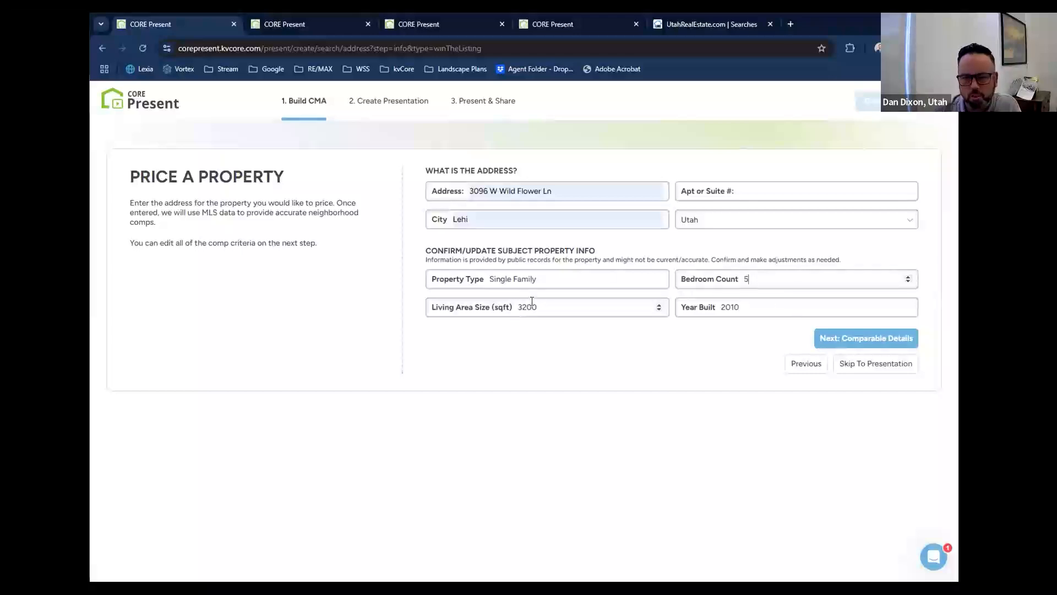
{"action": "left_click", "coordinate": [880, 337]}
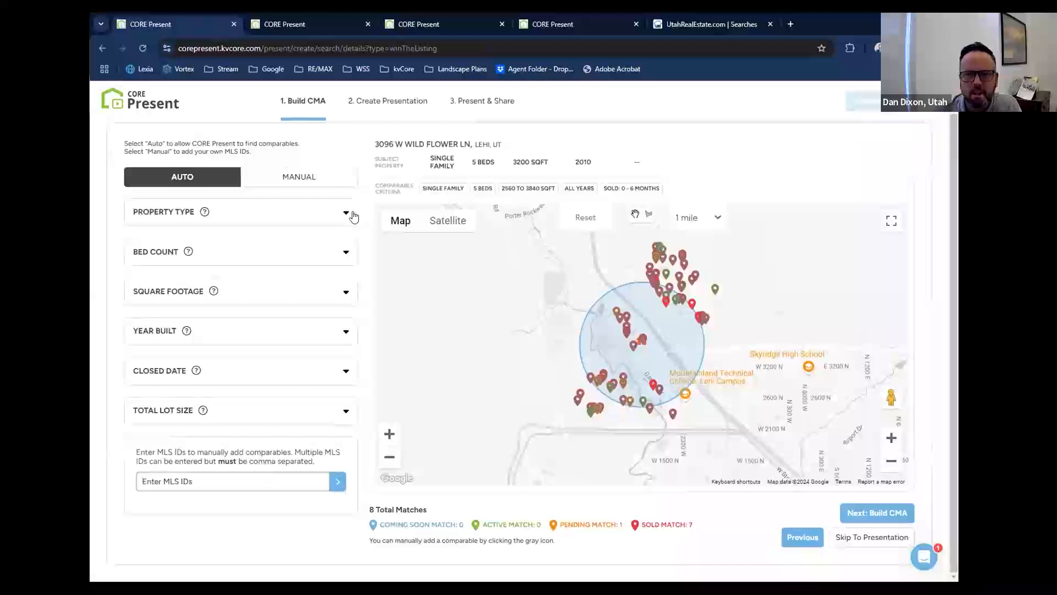
Check the property type criteria and widen the comparables' bed count range to 3 through 7.
{"action": "left_click", "coordinate": [346, 214]}
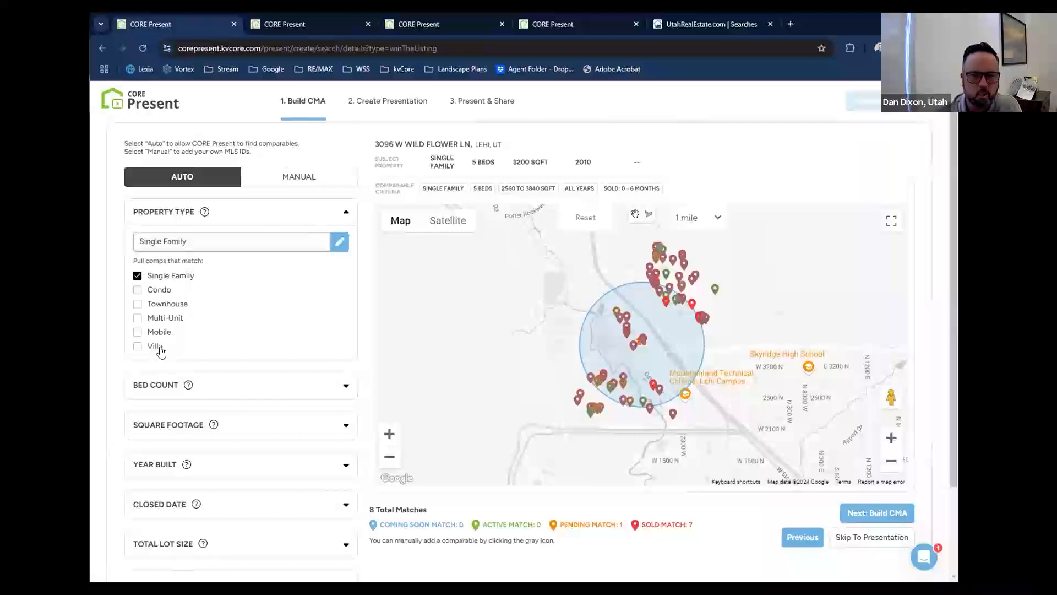
{"action": "left_click", "coordinate": [346, 215]}
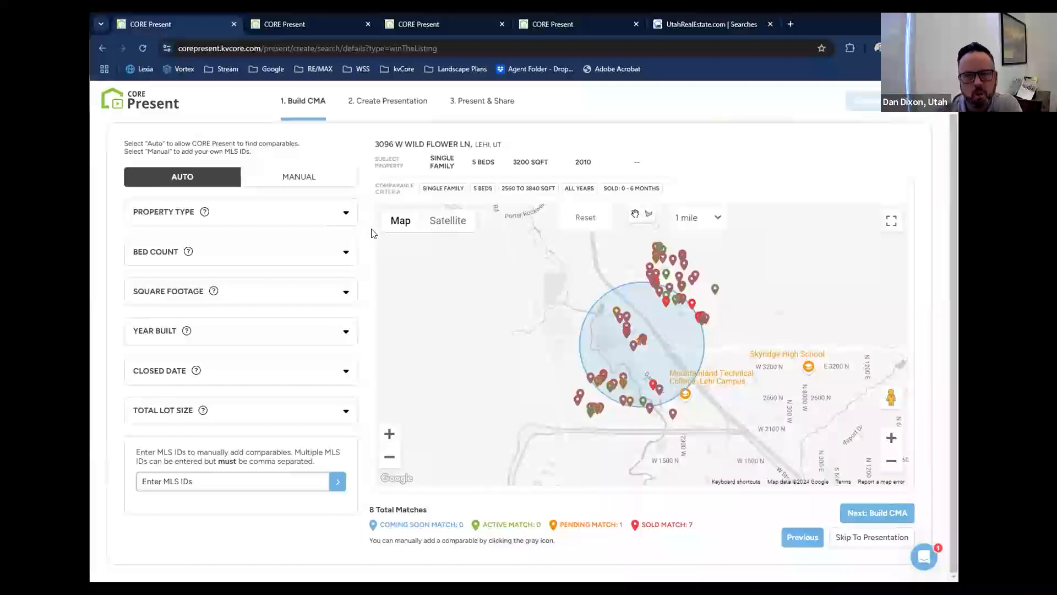
{"action": "left_click", "coordinate": [347, 253]}
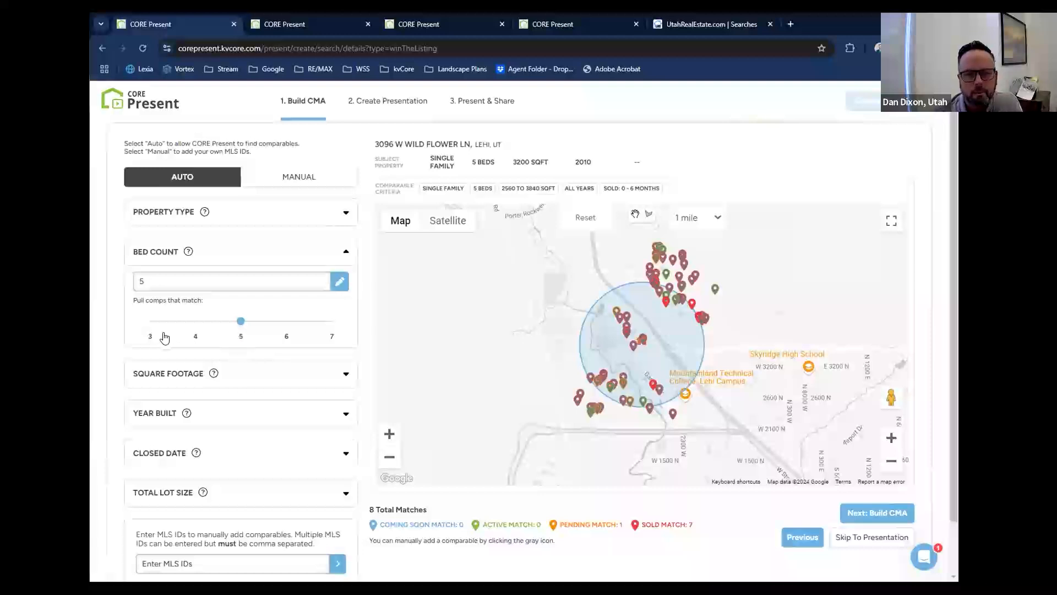
{"action": "left_click", "coordinate": [150, 321]}
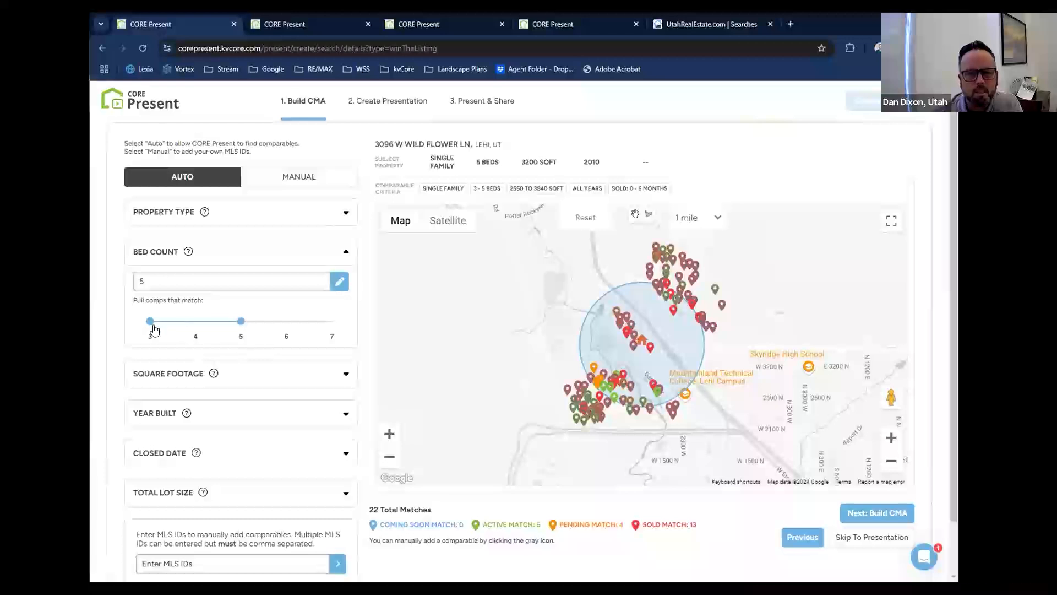
{"action": "left_click_drag", "start_coordinate": [151, 325], "coordinate": [241, 332]}
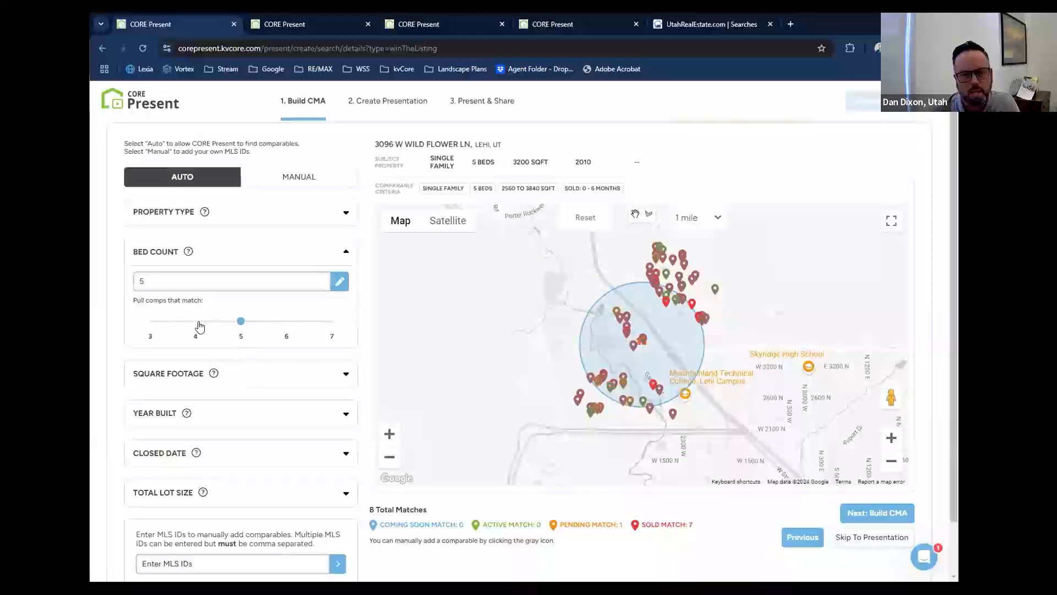
{"action": "left_click", "coordinate": [150, 322]}
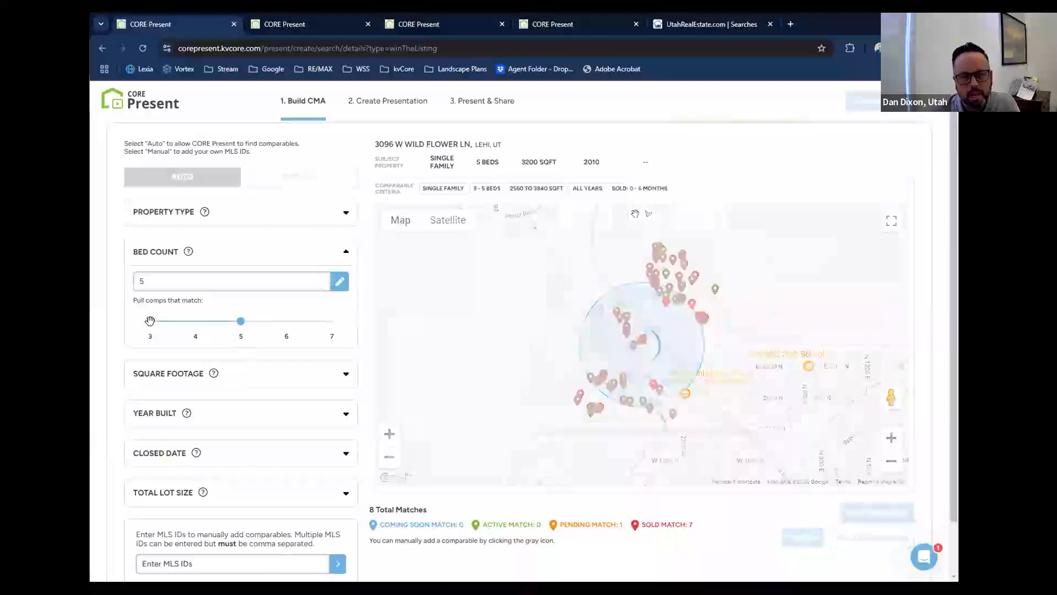
{"action": "left_click", "coordinate": [332, 322]}
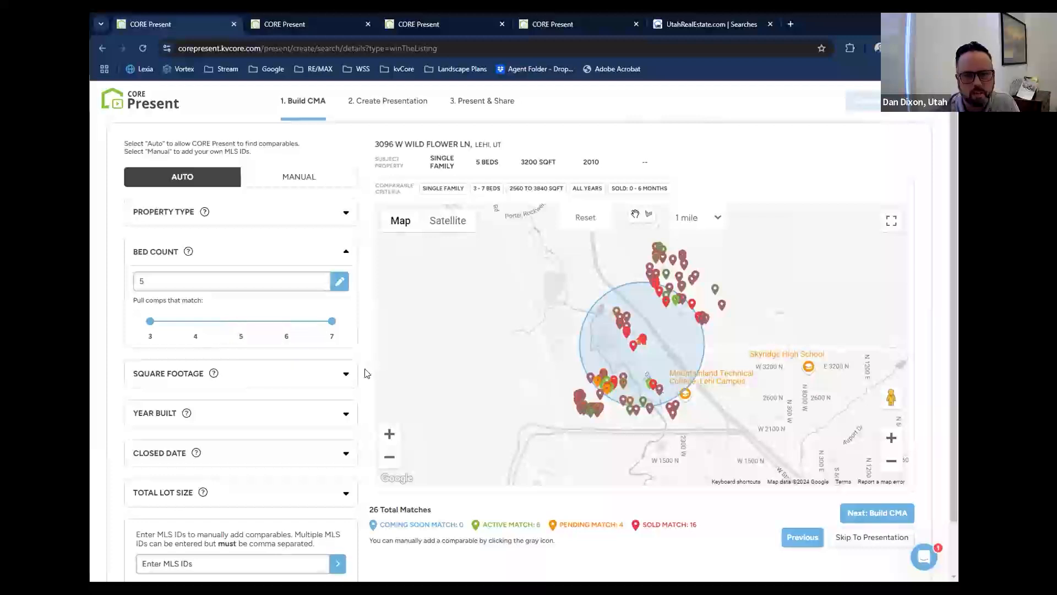
Try a lower square footage limit of -10% for the comparables and return it to -20%.
{"action": "scroll", "coordinate": [365, 374], "scroll_direction": "down", "scroll_amount": 1}
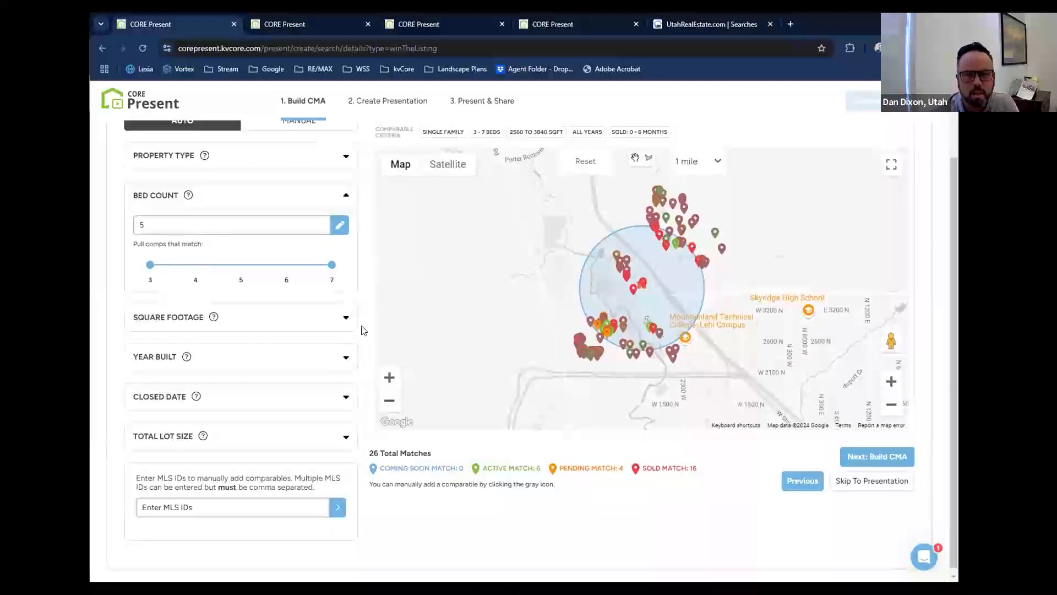
{"action": "left_click", "coordinate": [346, 319]}
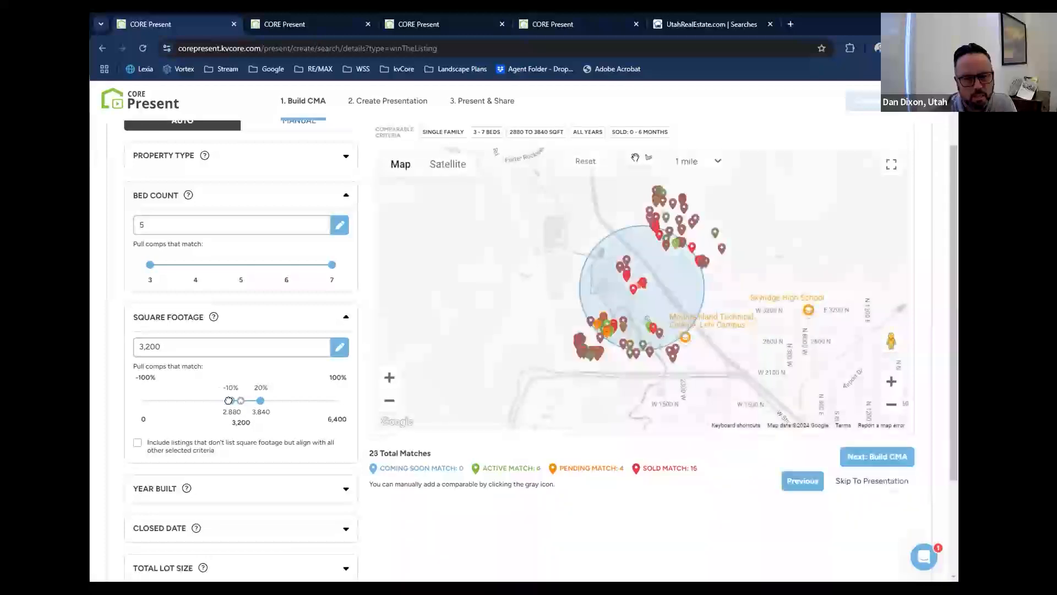
{"action": "left_click_drag", "start_coordinate": [227, 400], "coordinate": [221, 401]}
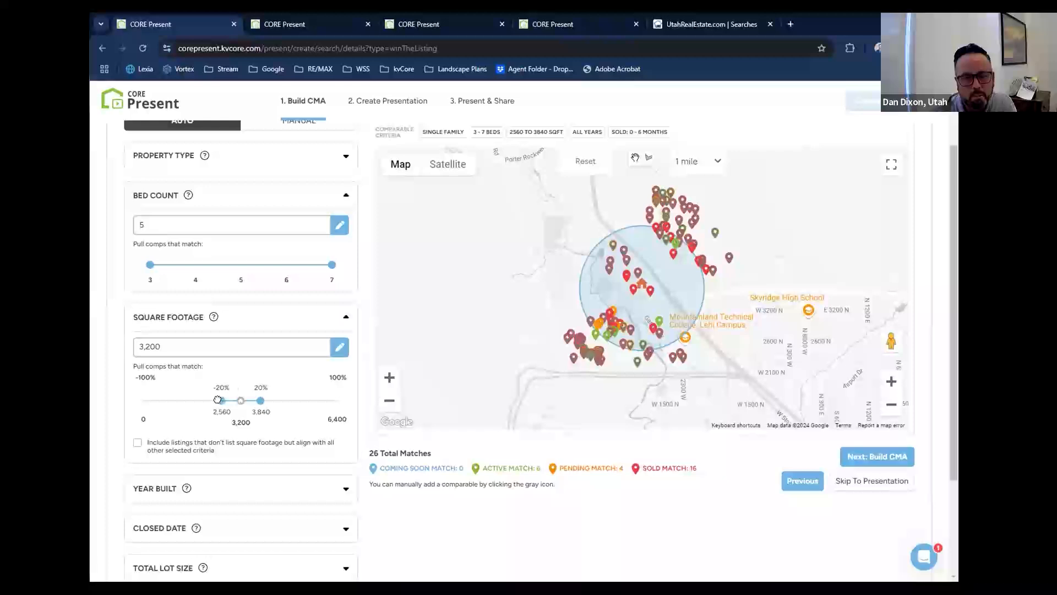
{"action": "left_click_drag", "start_coordinate": [218, 399], "coordinate": [260, 400]}
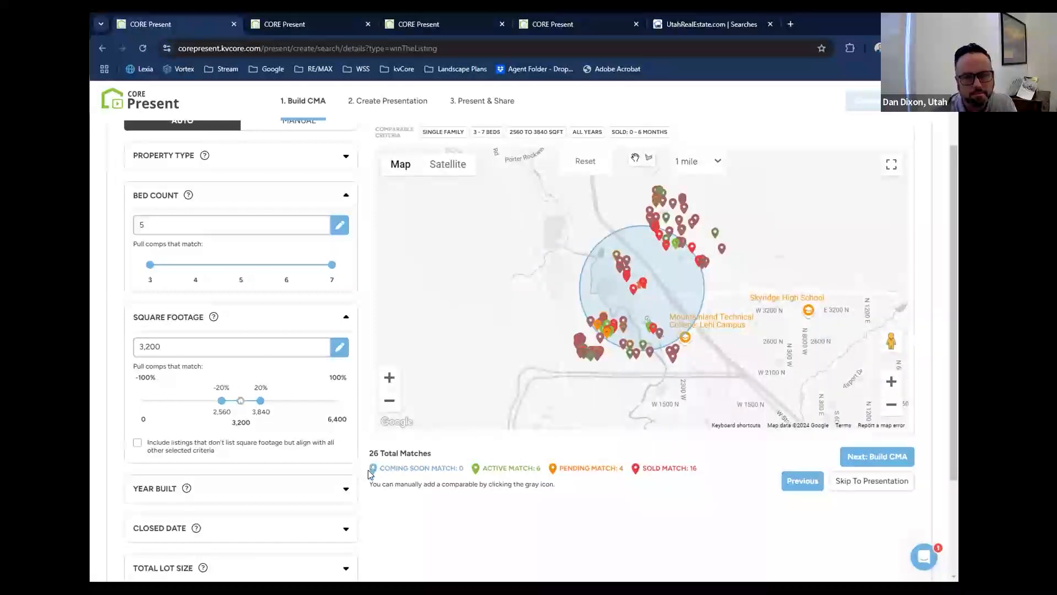
Limit the comparables' year built range to 2010 through 2018.
{"action": "scroll", "coordinate": [358, 440], "scroll_direction": "down", "scroll_amount": 3}
{"action": "left_click", "coordinate": [348, 352]}
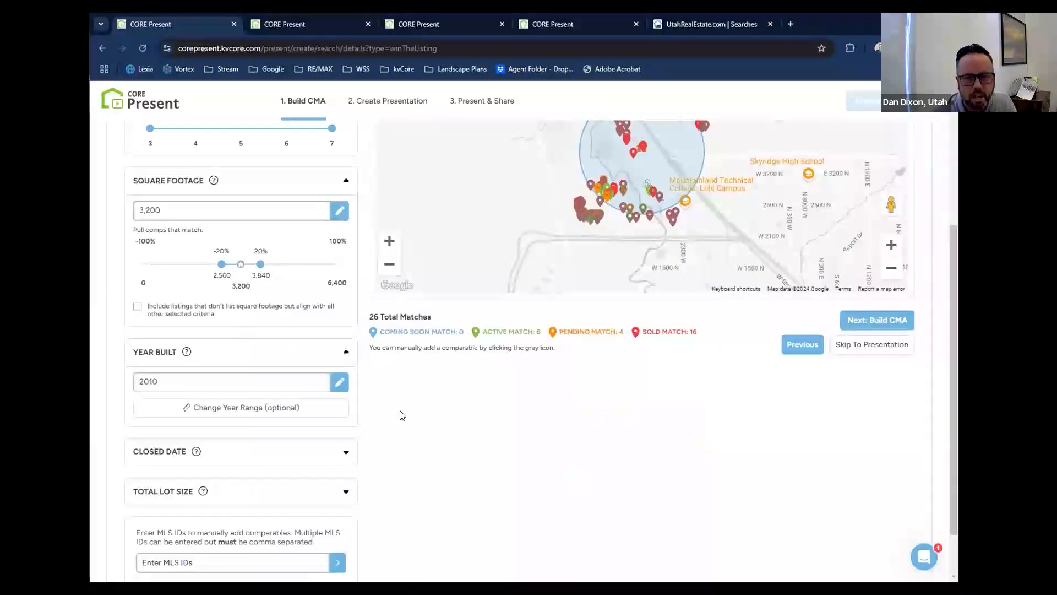
{"action": "scroll", "coordinate": [396, 422], "scroll_direction": "up", "scroll_amount": 3}
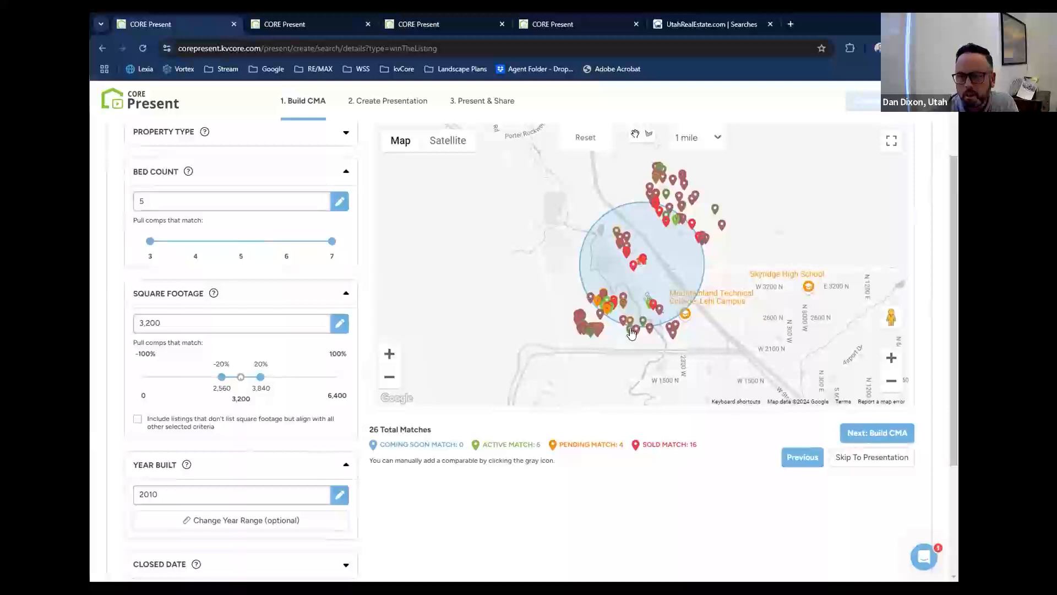
{"action": "left_click_drag", "start_coordinate": [777, 263], "coordinate": [762, 286]}
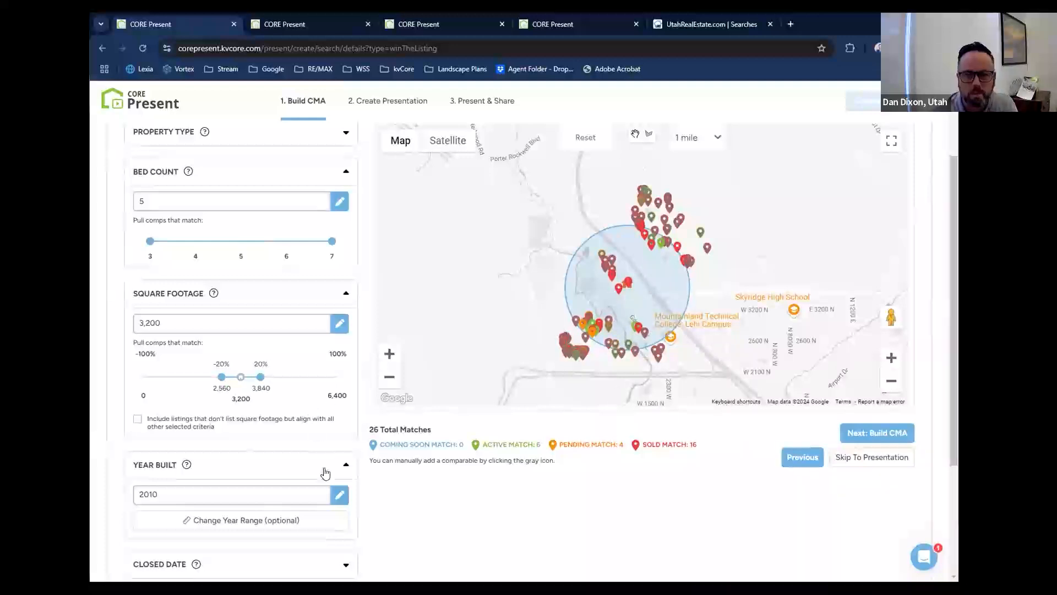
{"action": "scroll", "coordinate": [371, 493], "scroll_direction": "down", "scroll_amount": 1}
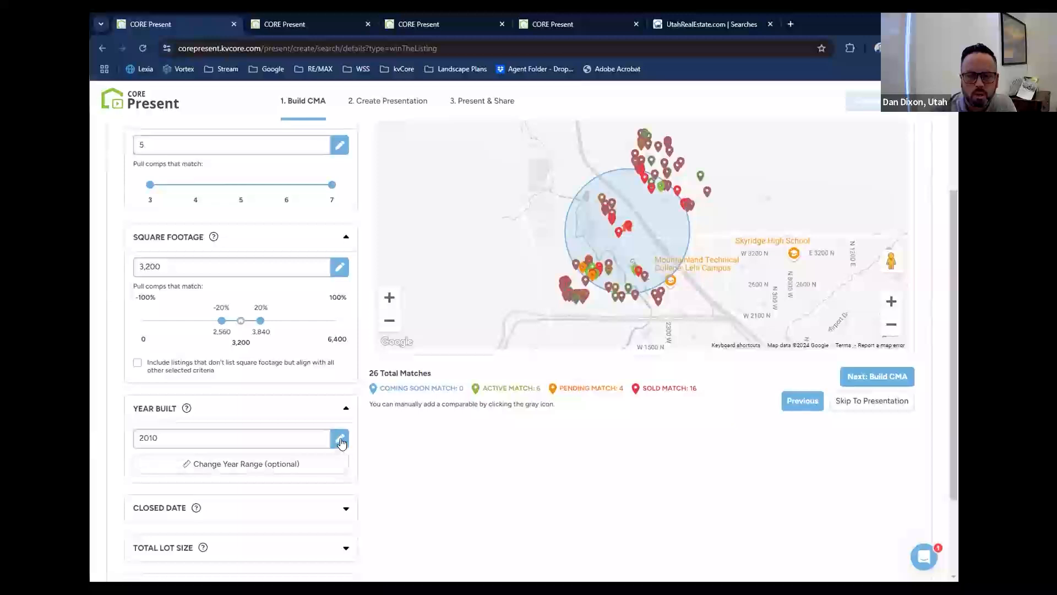
{"action": "left_click", "coordinate": [341, 441]}
{"action": "left_click", "coordinate": [288, 465]}
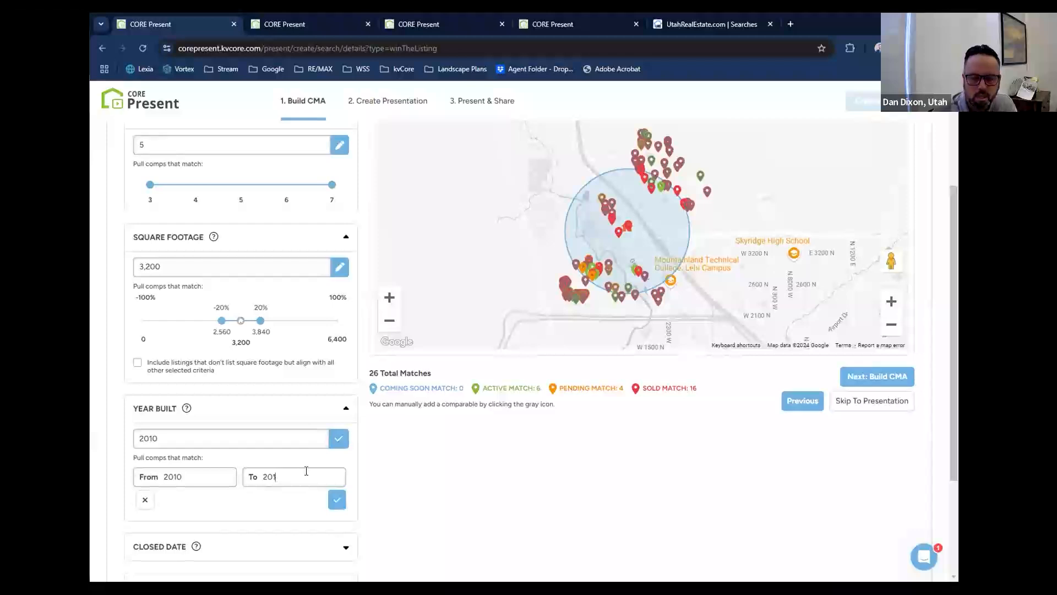
{"action": "type", "text": "8"}
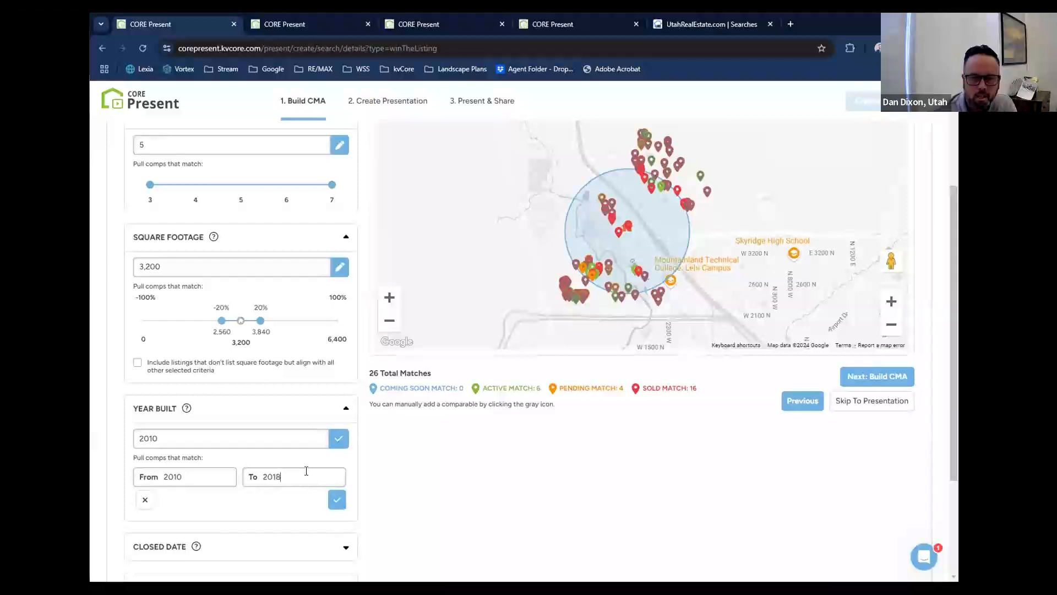
{"action": "left_click", "coordinate": [336, 501]}
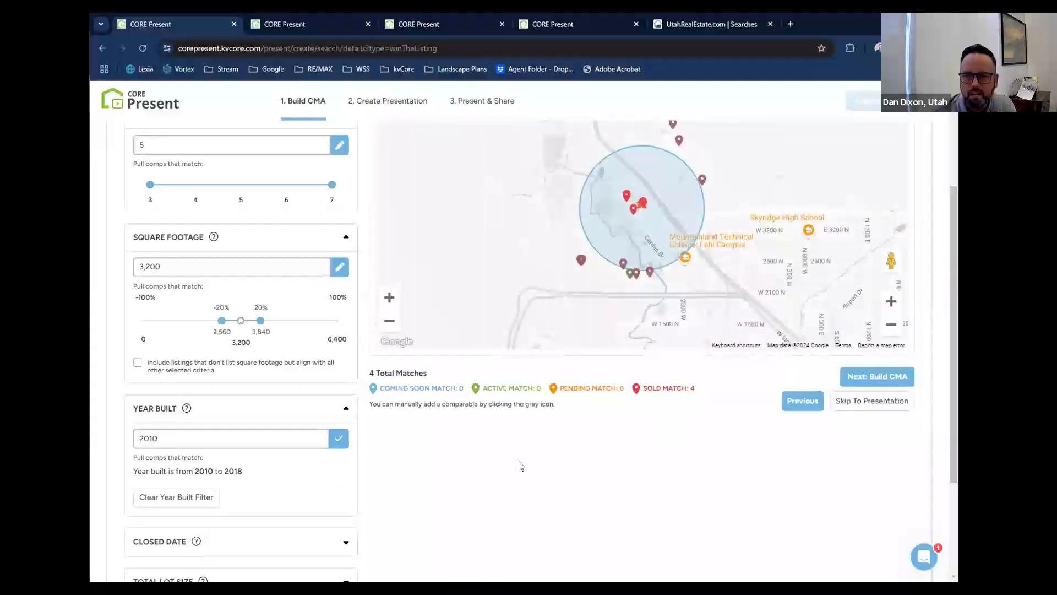
Review the matches on the map and clear the year built filter.
{"action": "scroll", "coordinate": [534, 496], "scroll_direction": "up", "scroll_amount": 2}
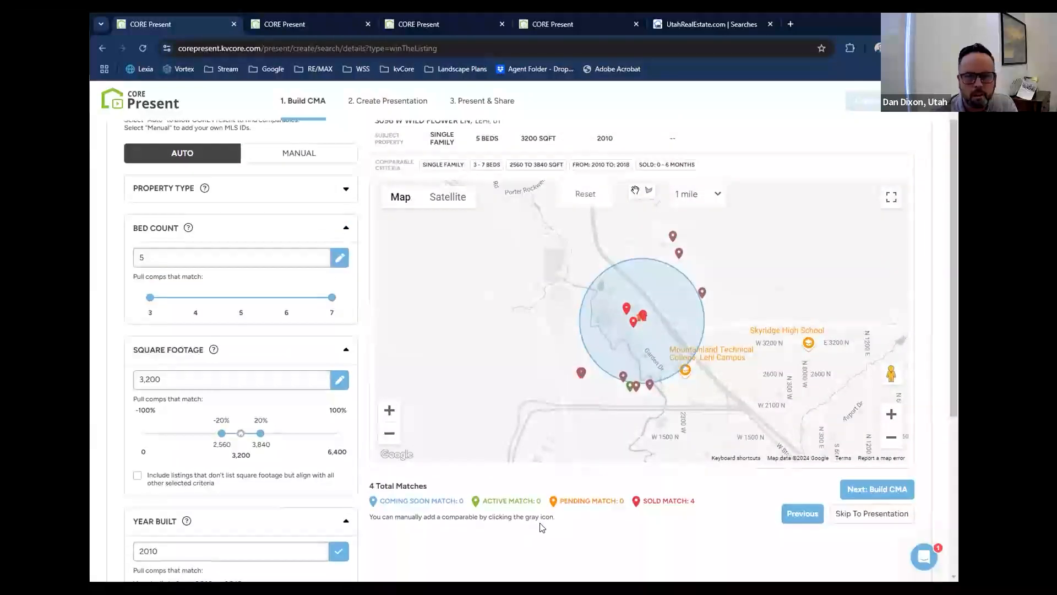
{"action": "scroll", "coordinate": [543, 528], "scroll_direction": "down", "scroll_amount": 1}
{"action": "scroll", "coordinate": [542, 527], "scroll_direction": "up", "scroll_amount": 1}
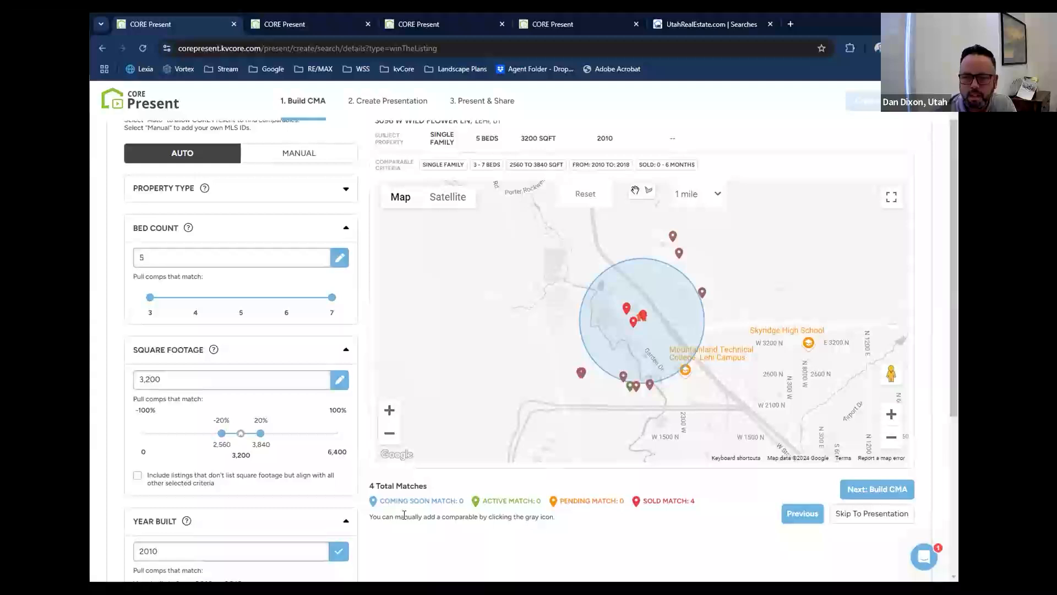
{"action": "scroll", "coordinate": [405, 517], "scroll_direction": "down", "scroll_amount": 1}
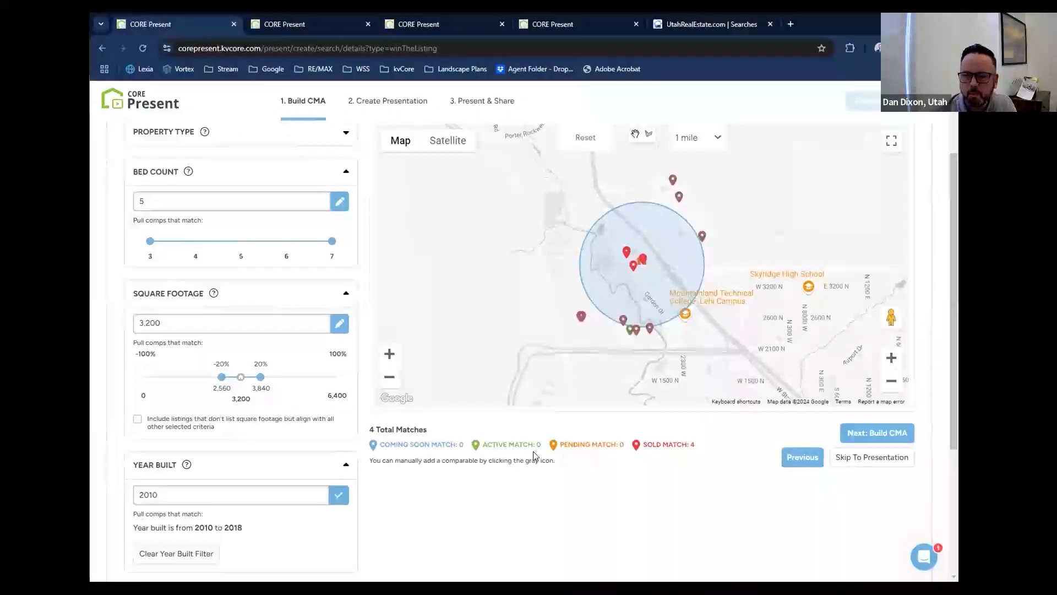
{"action": "left_click", "coordinate": [337, 499]}
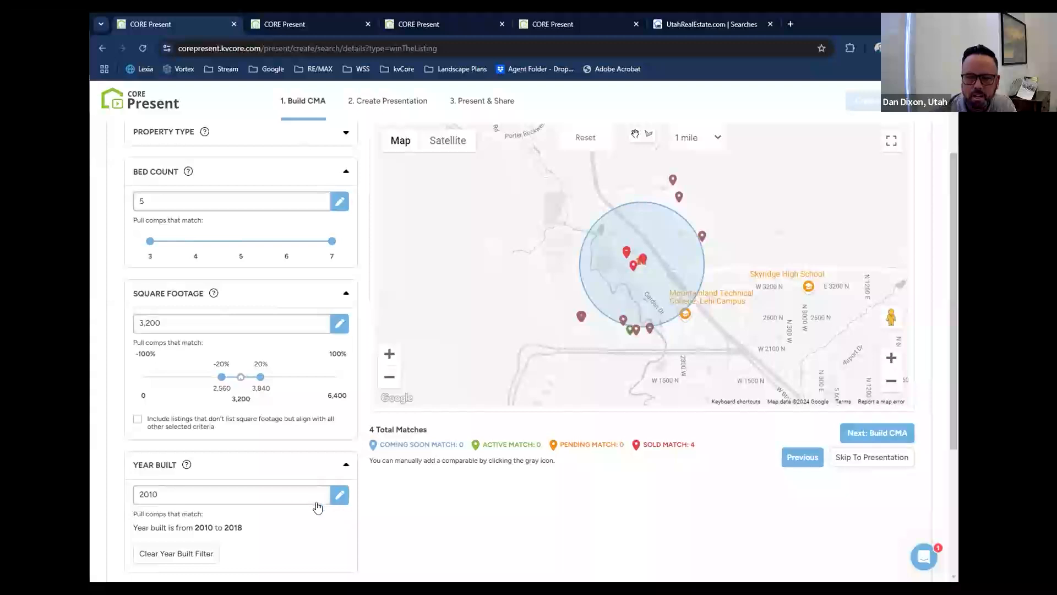
{"action": "left_click", "coordinate": [208, 554]}
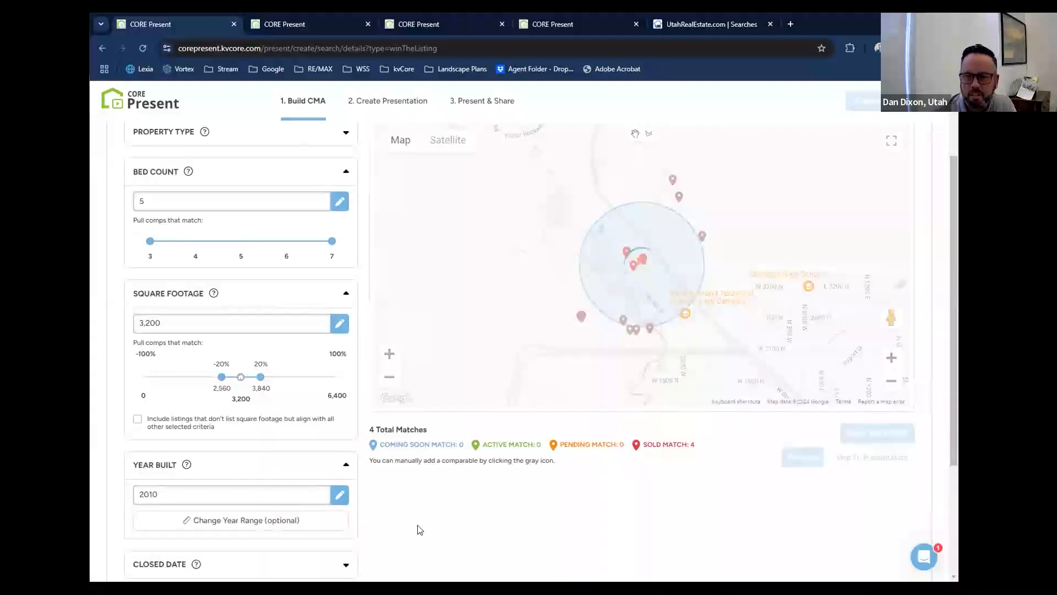
Set the comparables' year built range from 2010 to 2022 and review the matches on the map.
{"action": "scroll", "coordinate": [420, 530], "scroll_direction": "up", "scroll_amount": 1}
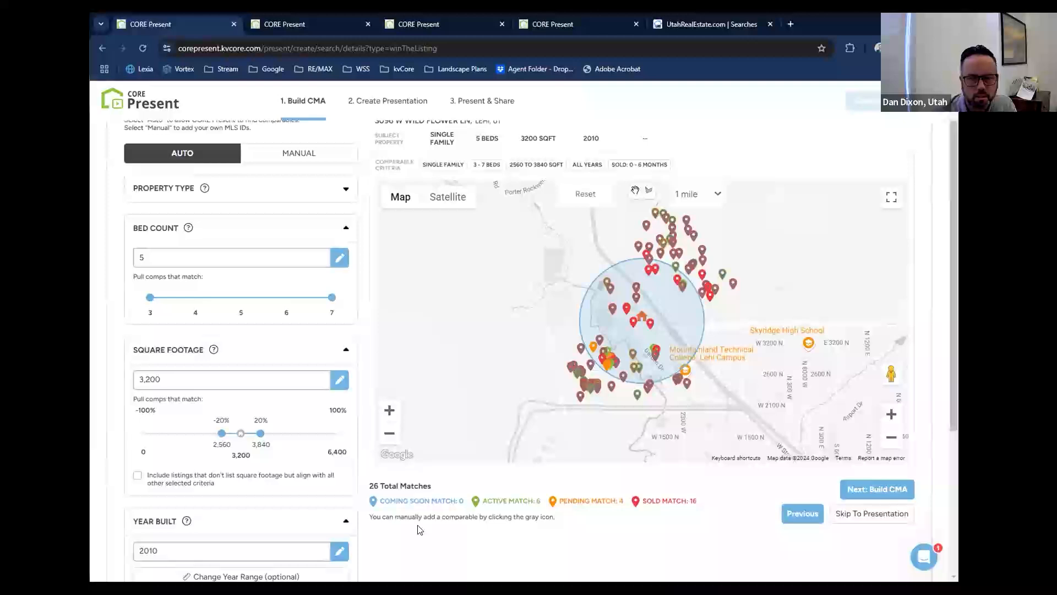
{"action": "scroll", "coordinate": [407, 517], "scroll_direction": "down", "scroll_amount": 1}
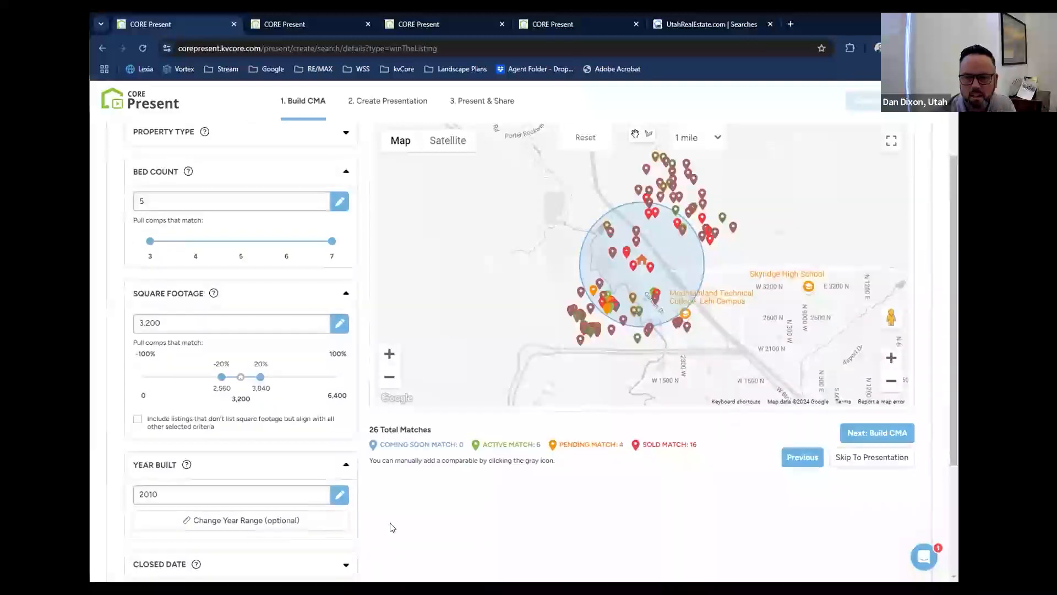
{"action": "scroll", "coordinate": [393, 527], "scroll_direction": "up", "scroll_amount": 1}
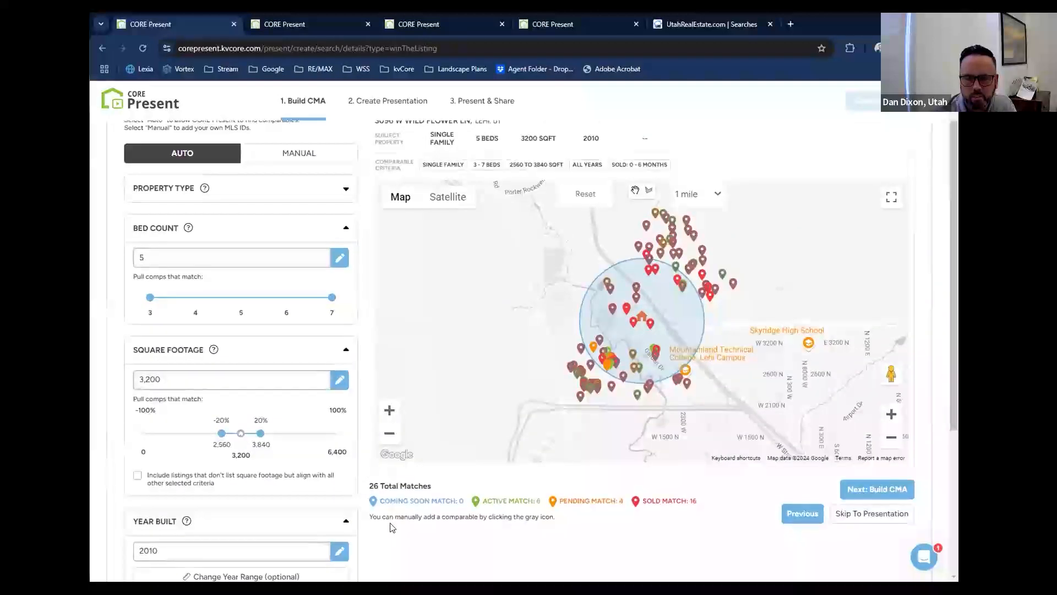
{"action": "scroll", "coordinate": [391, 527], "scroll_direction": "down", "scroll_amount": 1}
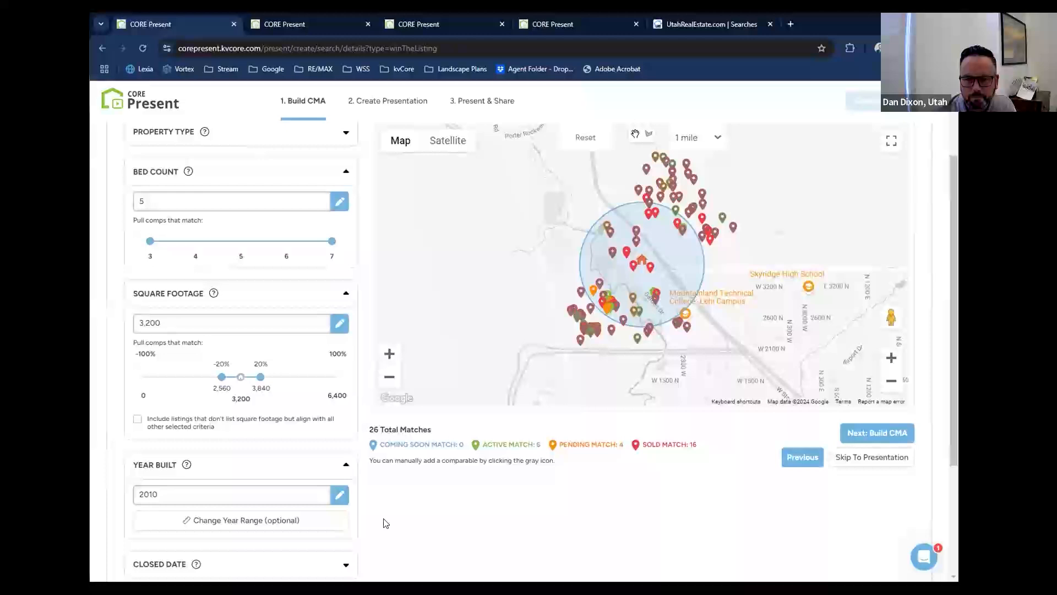
{"action": "left_click", "coordinate": [340, 499]}
{"action": "left_click", "coordinate": [326, 518]}
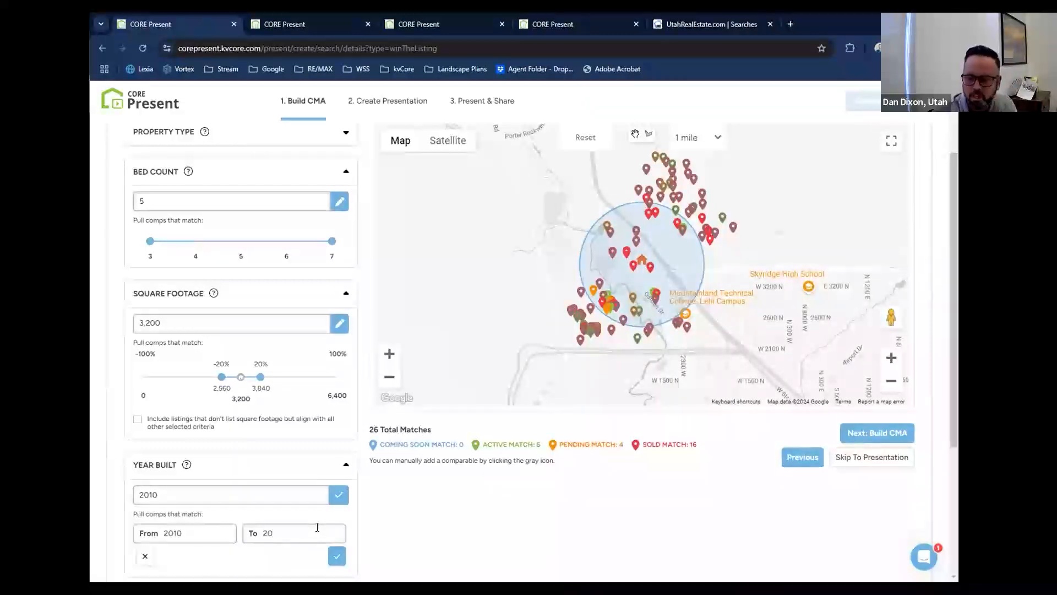
{"action": "scroll", "coordinate": [388, 470], "scroll_direction": "down", "scroll_amount": 1}
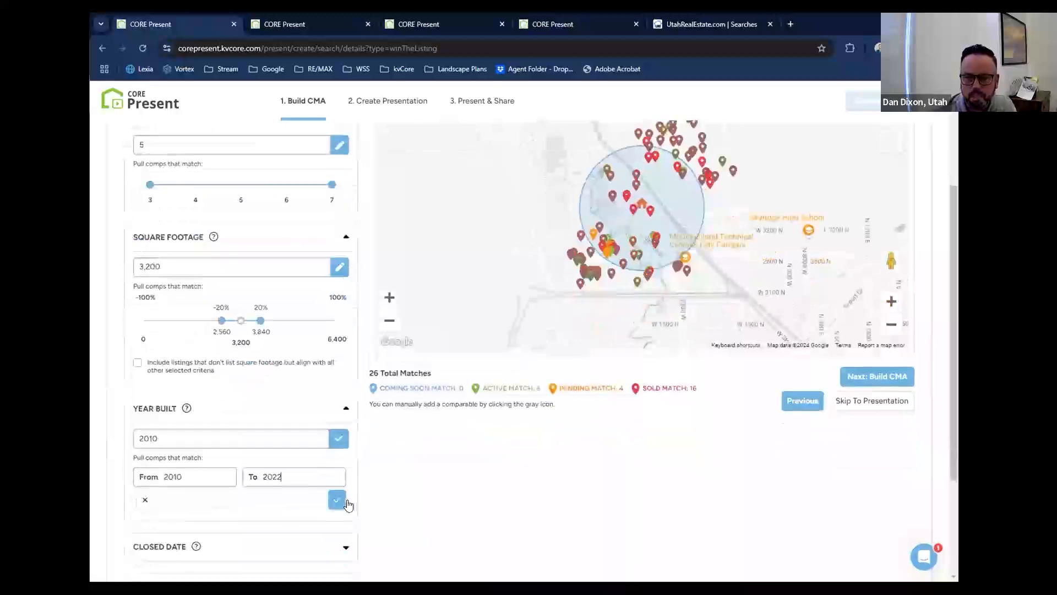
{"action": "left_click", "coordinate": [342, 500]}
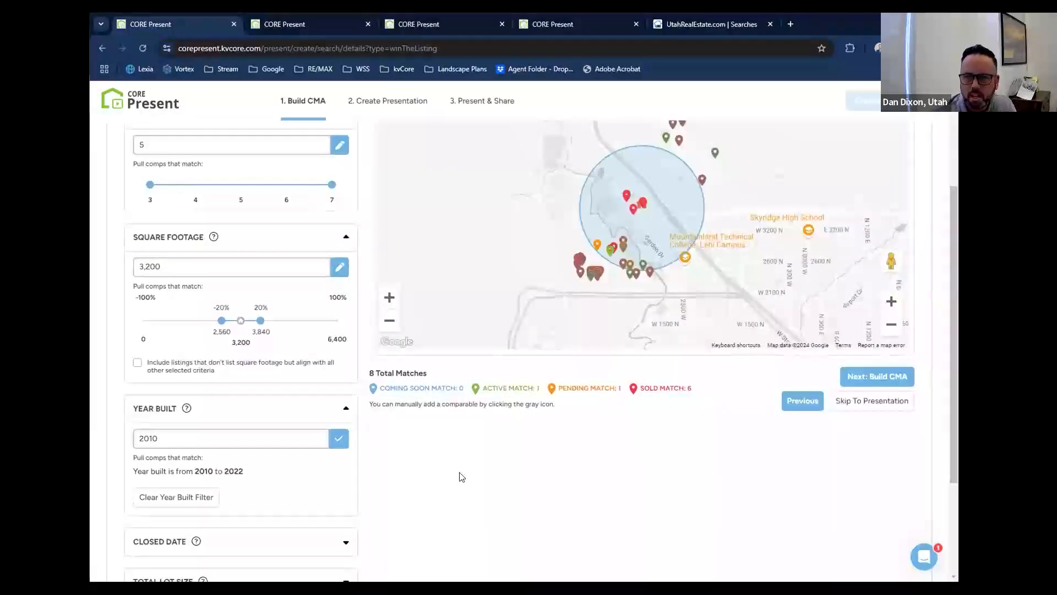
{"action": "scroll", "coordinate": [462, 477], "scroll_direction": "up", "scroll_amount": 2}
{"action": "scroll", "coordinate": [462, 477], "scroll_direction": "down", "scroll_amount": 1}
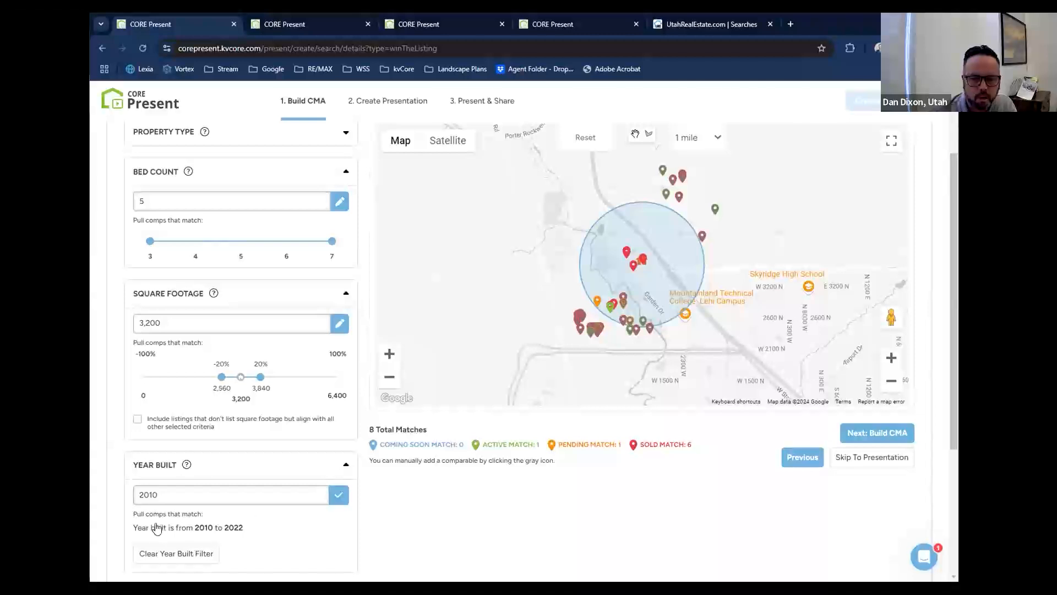
Clear the year built filter, set the comparables' year built range from 2000 to 2022, and apply it.
{"action": "scroll", "coordinate": [176, 450], "scroll_direction": "down", "scroll_amount": 2}
{"action": "left_click", "coordinate": [175, 450]}
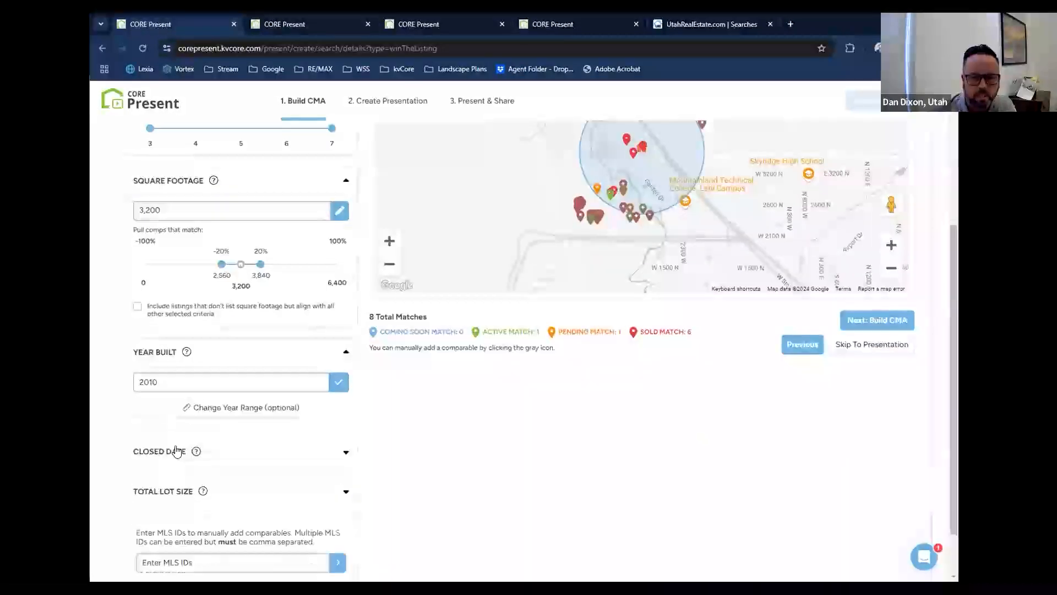
{"action": "left_click", "coordinate": [211, 416]}
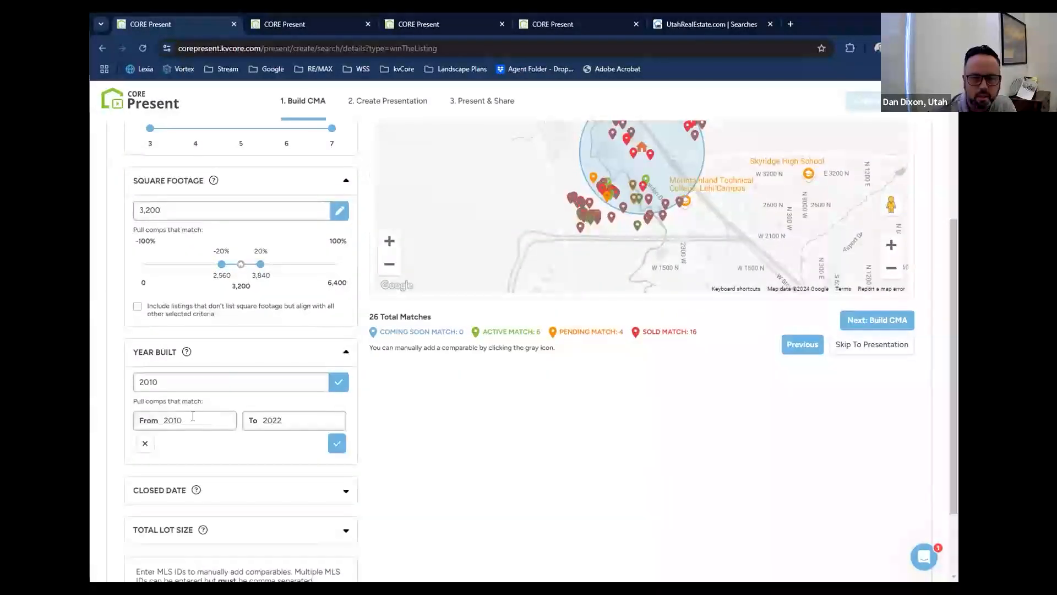
{"action": "key", "text": "BackSpace"}
{"action": "key", "text": "BackSpace"}
{"action": "type", "text": "00"}
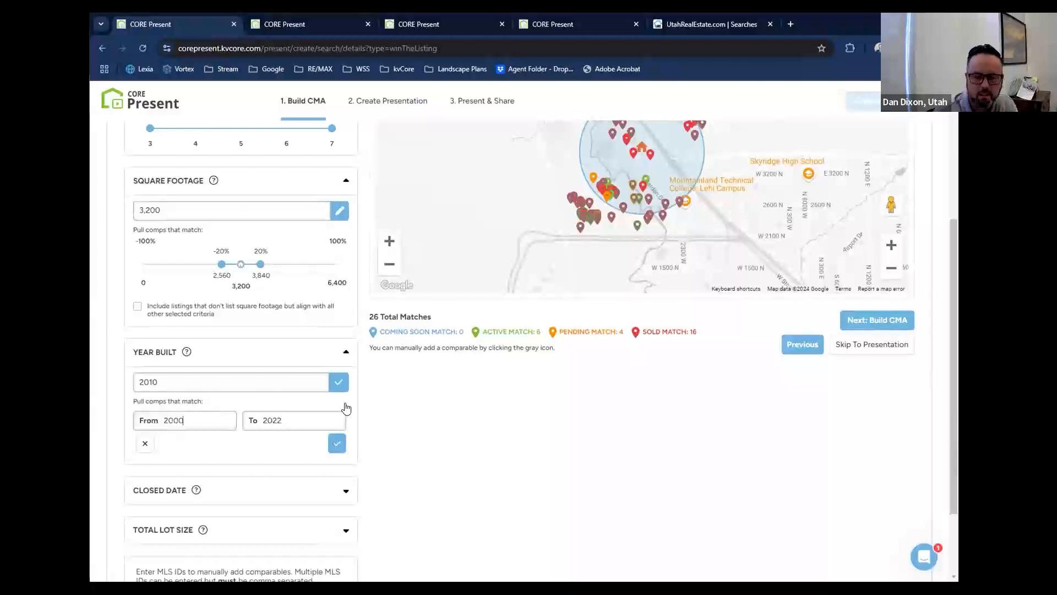
{"action": "left_click", "coordinate": [337, 443]}
{"action": "scroll", "coordinate": [443, 457], "scroll_direction": "up", "scroll_amount": 1}
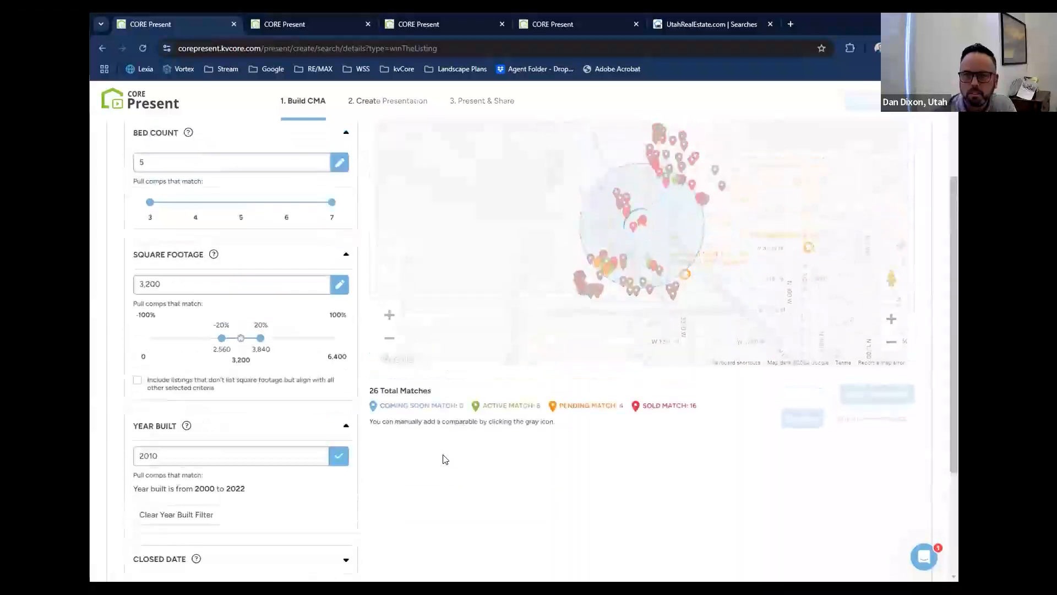
{"action": "scroll", "coordinate": [449, 473], "scroll_direction": "up", "scroll_amount": 1}
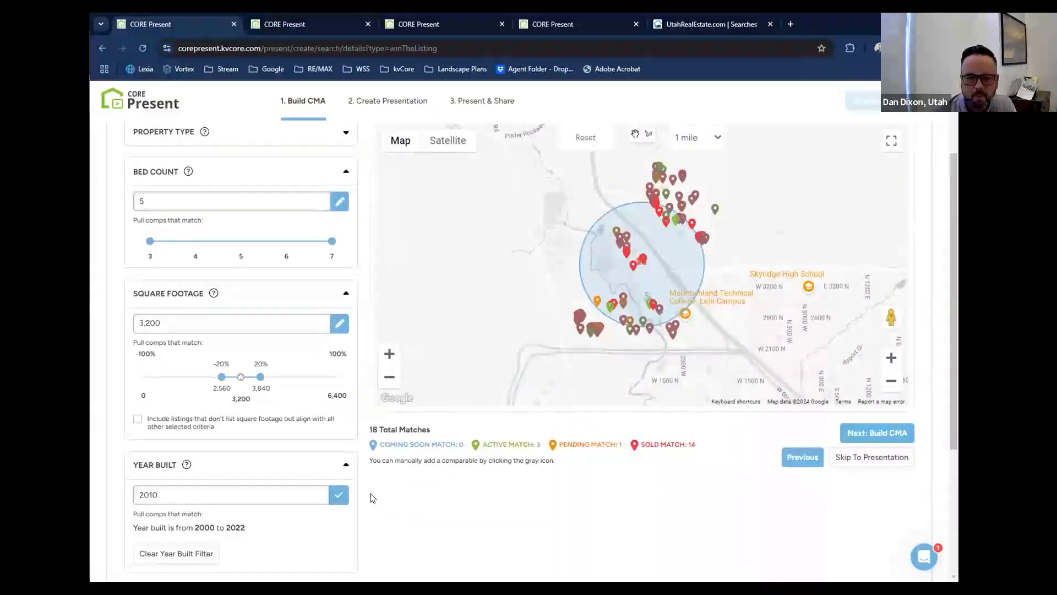
Expand the closed date criteria and extend the comparables' sold period to 12 months.
{"action": "scroll", "coordinate": [371, 498], "scroll_direction": "down", "scroll_amount": 3}
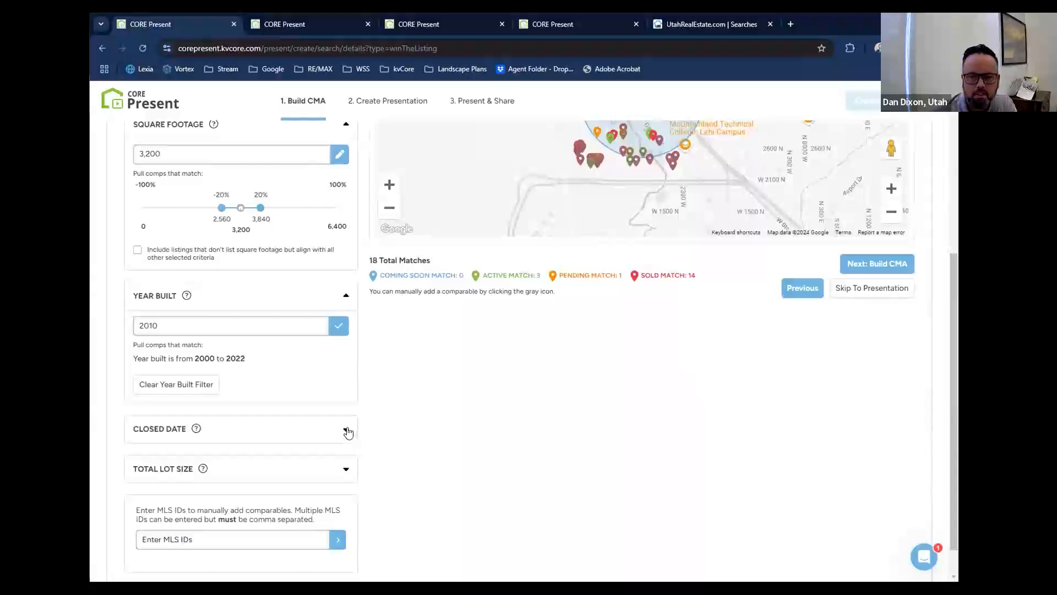
{"action": "left_click", "coordinate": [346, 431]}
{"action": "scroll", "coordinate": [307, 538], "scroll_direction": "down", "scroll_amount": 2}
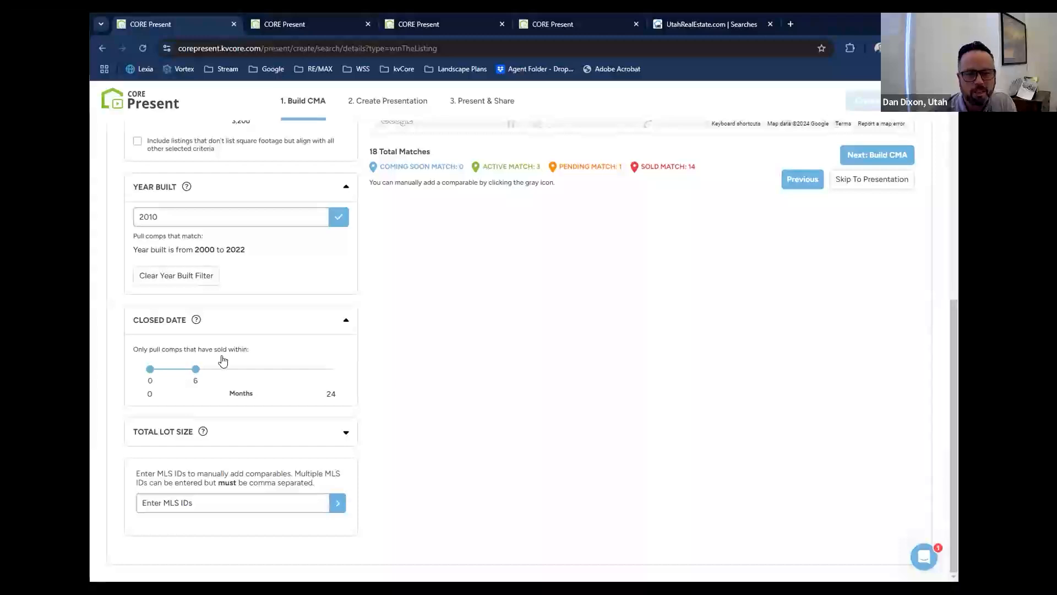
{"action": "scroll", "coordinate": [497, 414], "scroll_direction": "up", "scroll_amount": 3}
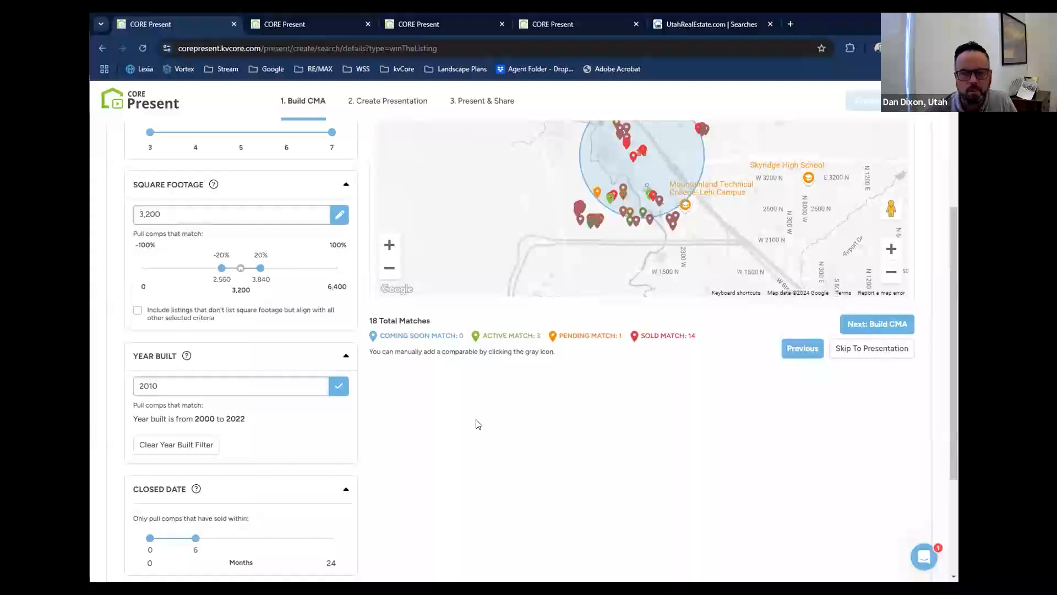
{"action": "scroll", "coordinate": [475, 419], "scroll_direction": "down", "scroll_amount": 1}
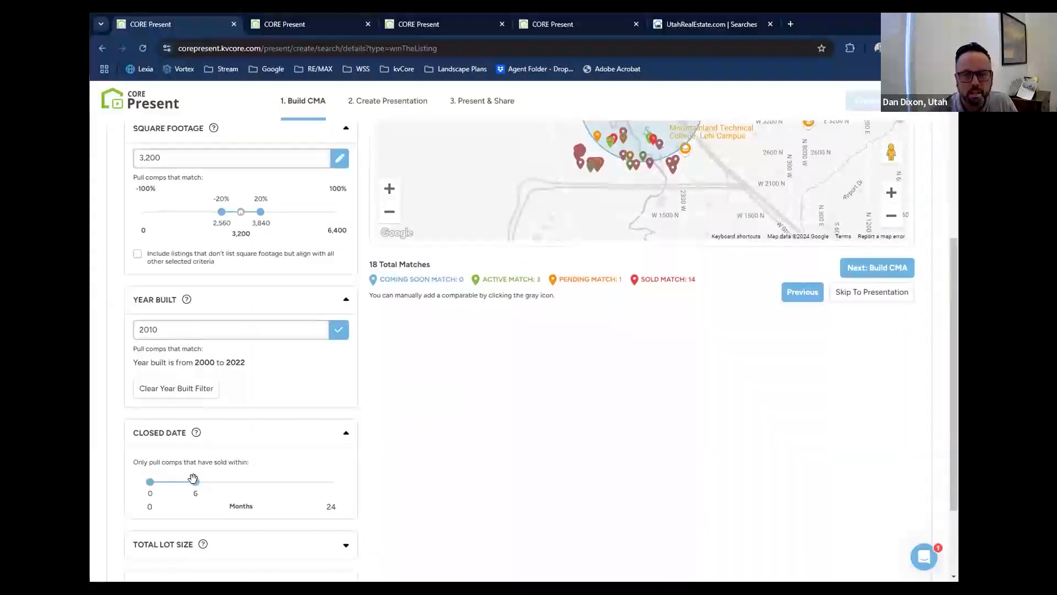
{"action": "left_click_drag", "start_coordinate": [195, 482], "coordinate": [240, 482]}
{"action": "scroll", "coordinate": [397, 523], "scroll_direction": "up", "scroll_amount": 3}
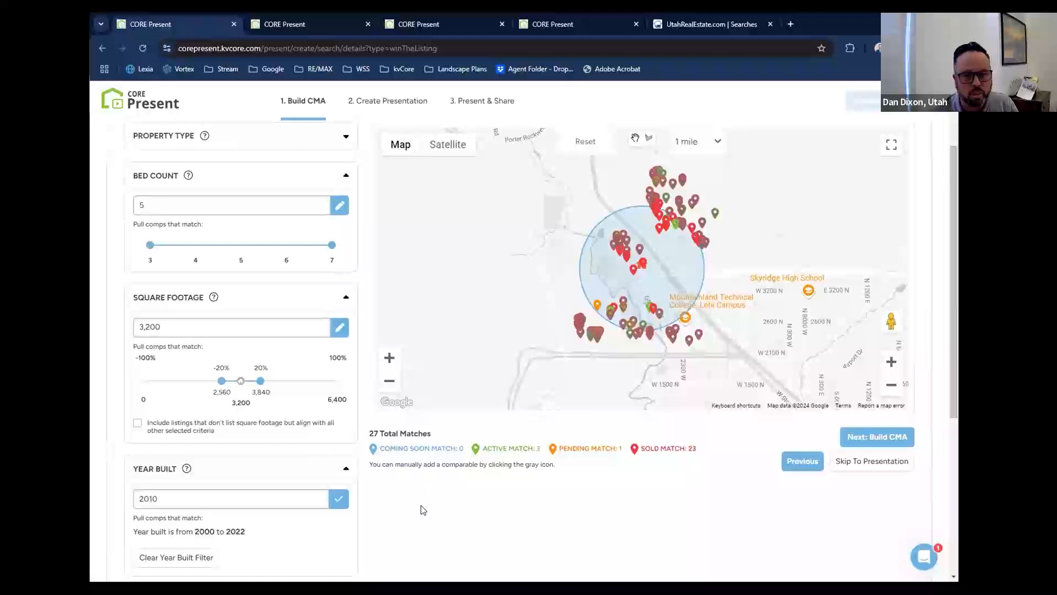
Expand the total lot size criteria for the comparables.
{"action": "scroll", "coordinate": [423, 514], "scroll_direction": "down", "scroll_amount": 3}
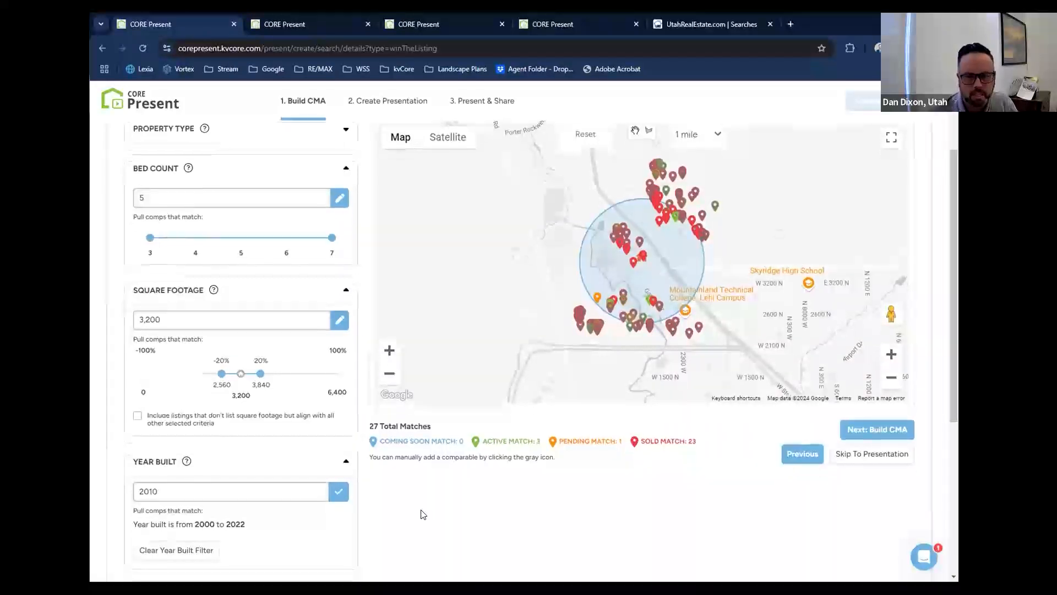
{"action": "scroll", "coordinate": [423, 514], "scroll_direction": "down", "scroll_amount": 2}
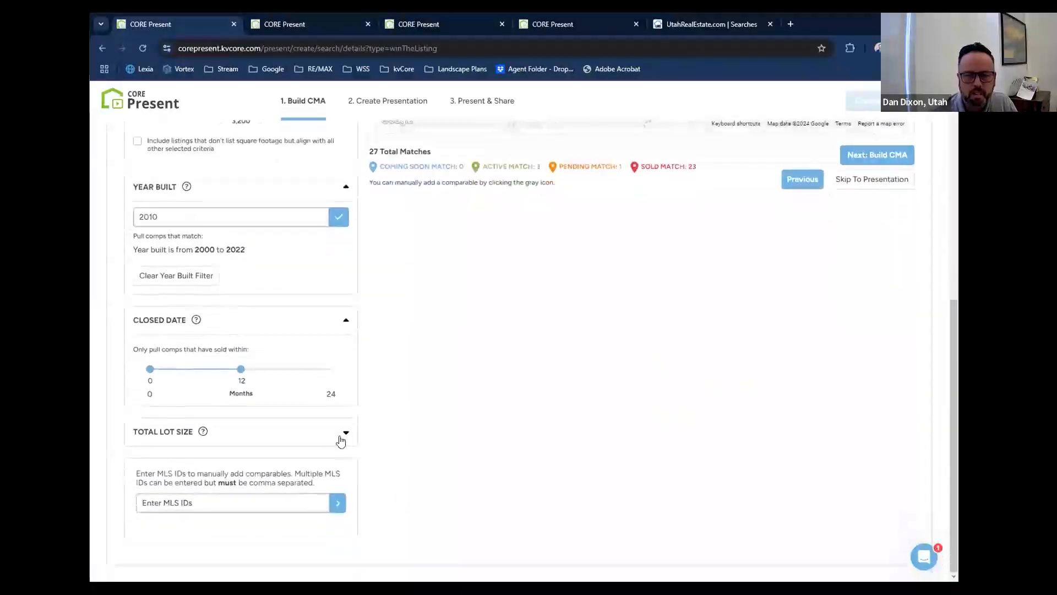
{"action": "left_click", "coordinate": [342, 439]}
Examine the comparable criteria, including the optional lot size and manual MLS ID entry, alongside the matches on the map.
{"action": "scroll", "coordinate": [432, 432], "scroll_direction": "up", "scroll_amount": 5}
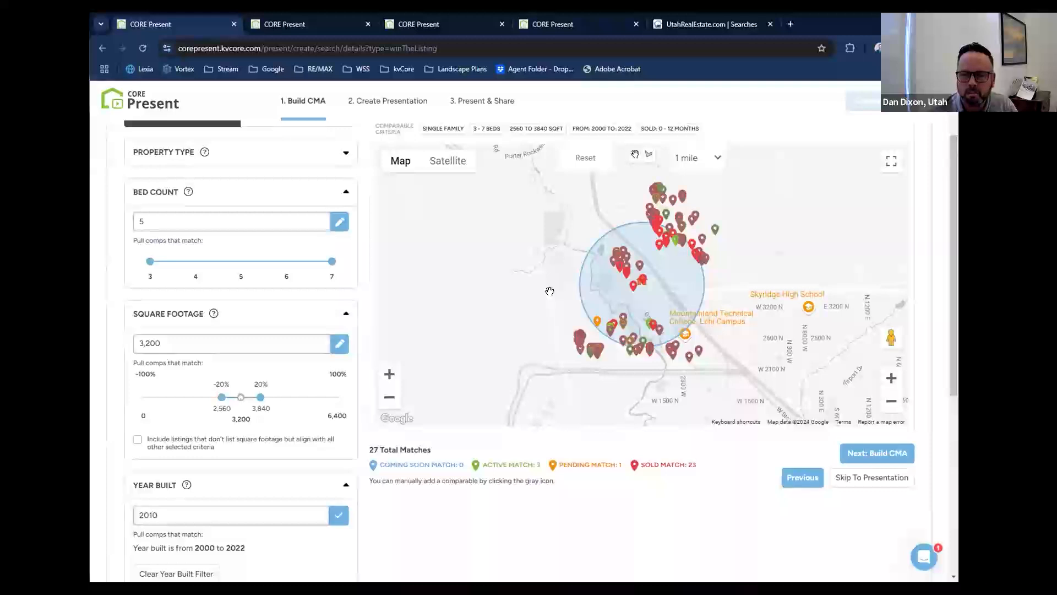
{"action": "scroll", "coordinate": [361, 468], "scroll_direction": "down", "scroll_amount": 6}
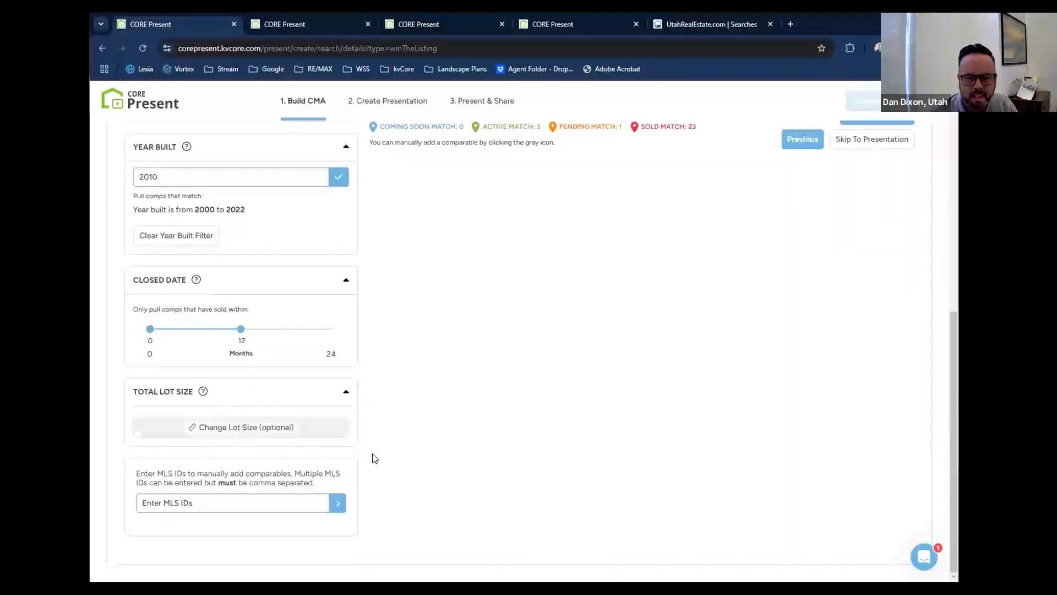
{"action": "scroll", "coordinate": [383, 458], "scroll_direction": "up", "scroll_amount": 8}
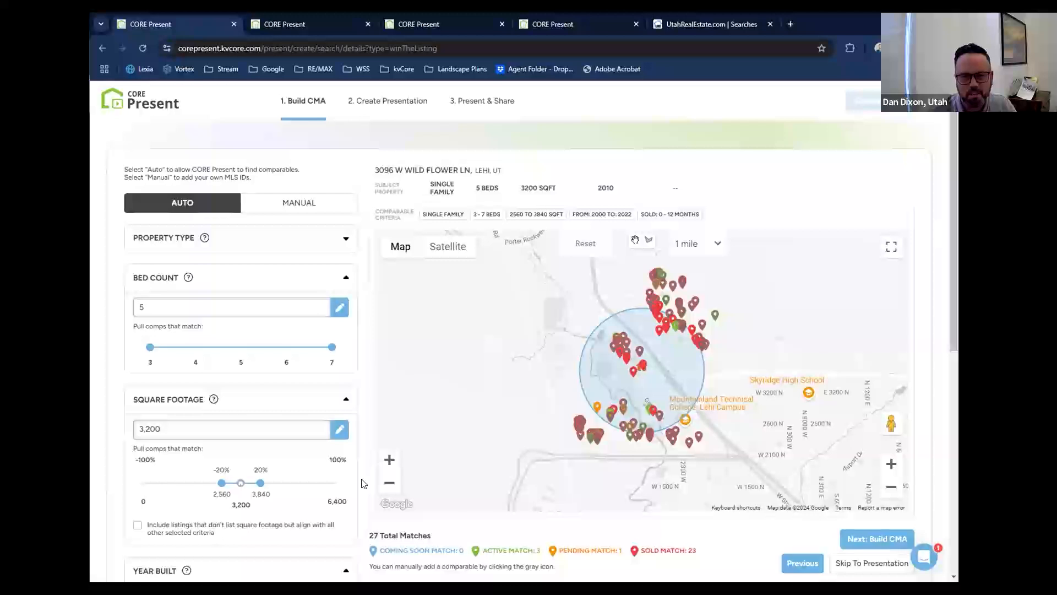
{"action": "scroll", "coordinate": [363, 483], "scroll_direction": "down", "scroll_amount": 7}
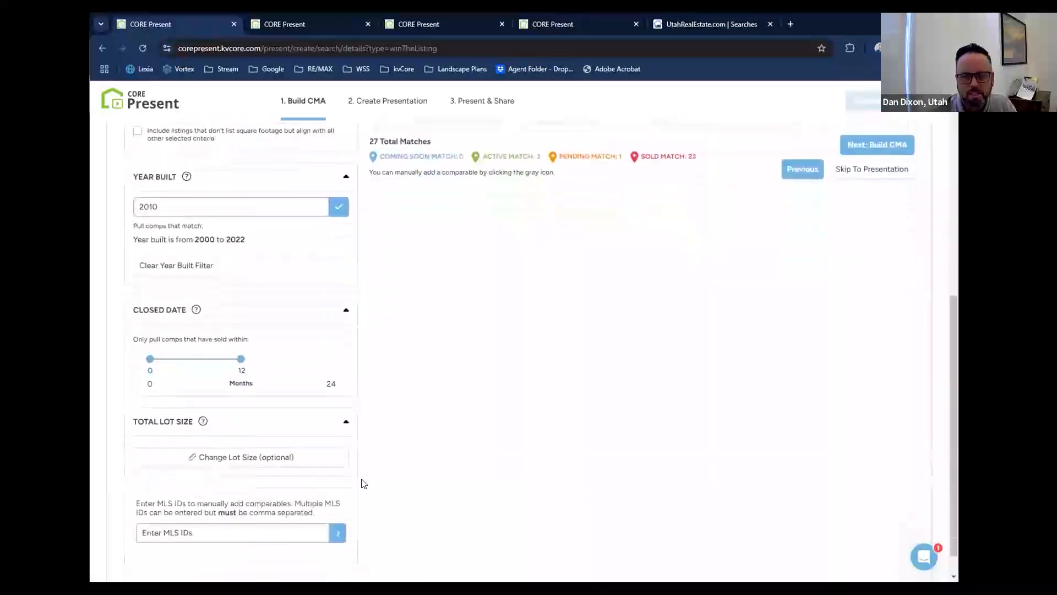
{"action": "scroll", "coordinate": [363, 484], "scroll_direction": "down", "scroll_amount": 1}
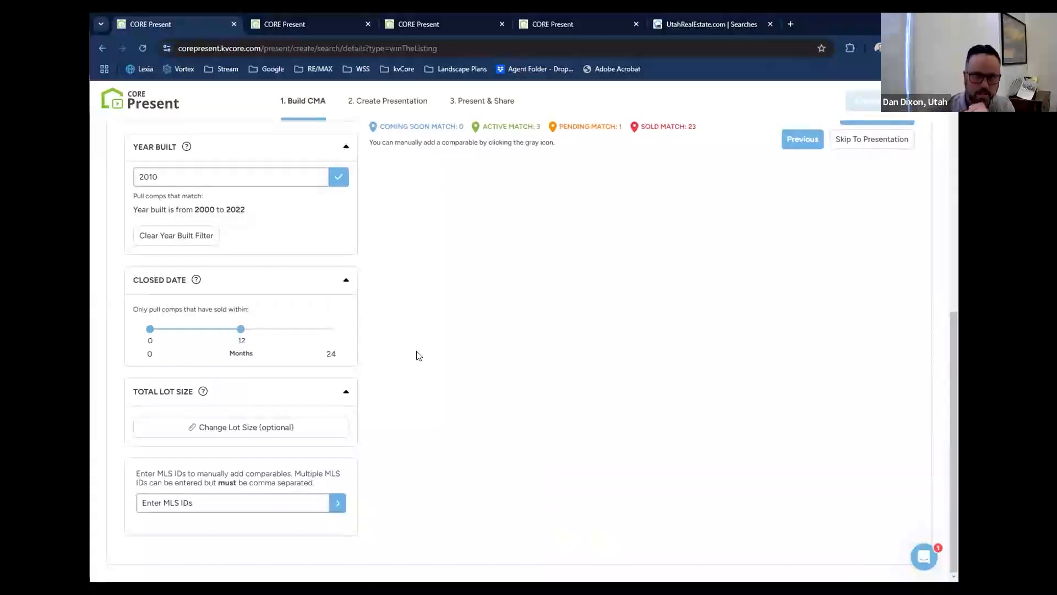
{"action": "scroll", "coordinate": [413, 358], "scroll_direction": "up", "scroll_amount": 7}
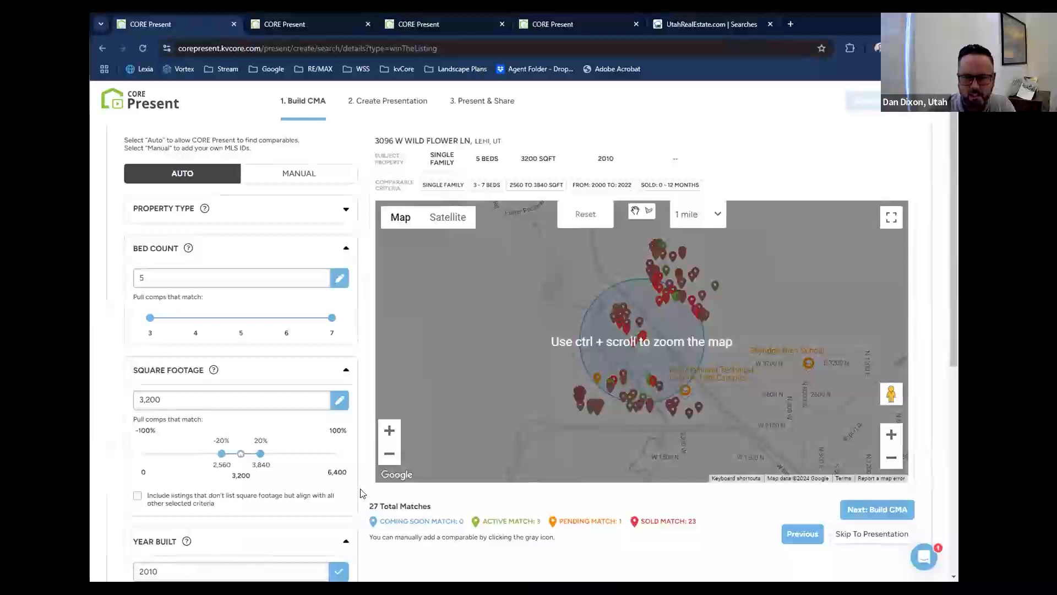
{"action": "scroll", "coordinate": [362, 493], "scroll_direction": "down", "scroll_amount": 2}
{"action": "scroll", "coordinate": [363, 491], "scroll_direction": "up", "scroll_amount": 2}
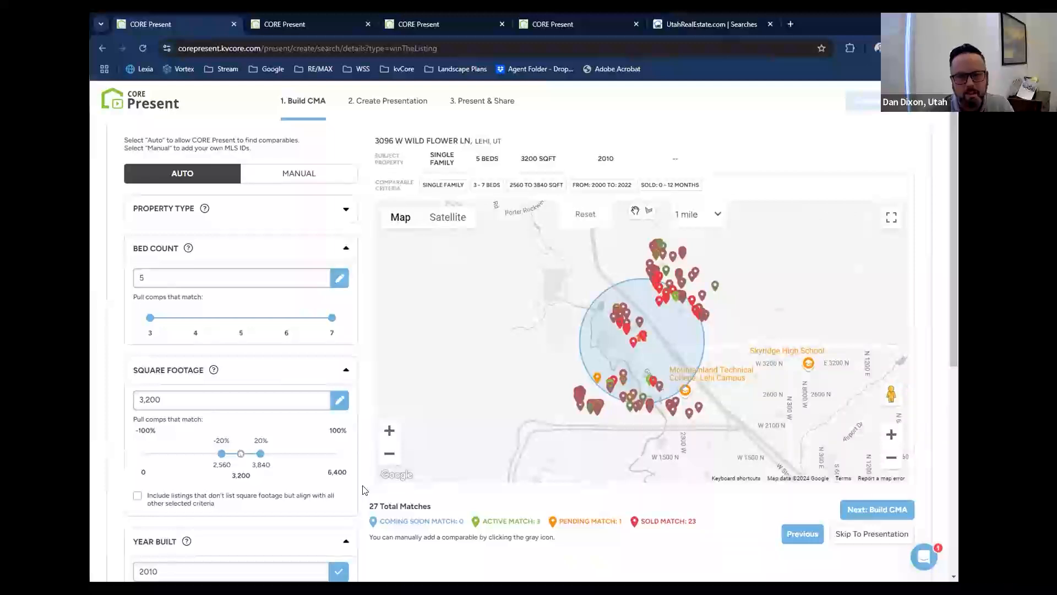
{"action": "scroll", "coordinate": [363, 490], "scroll_direction": "down", "scroll_amount": 2}
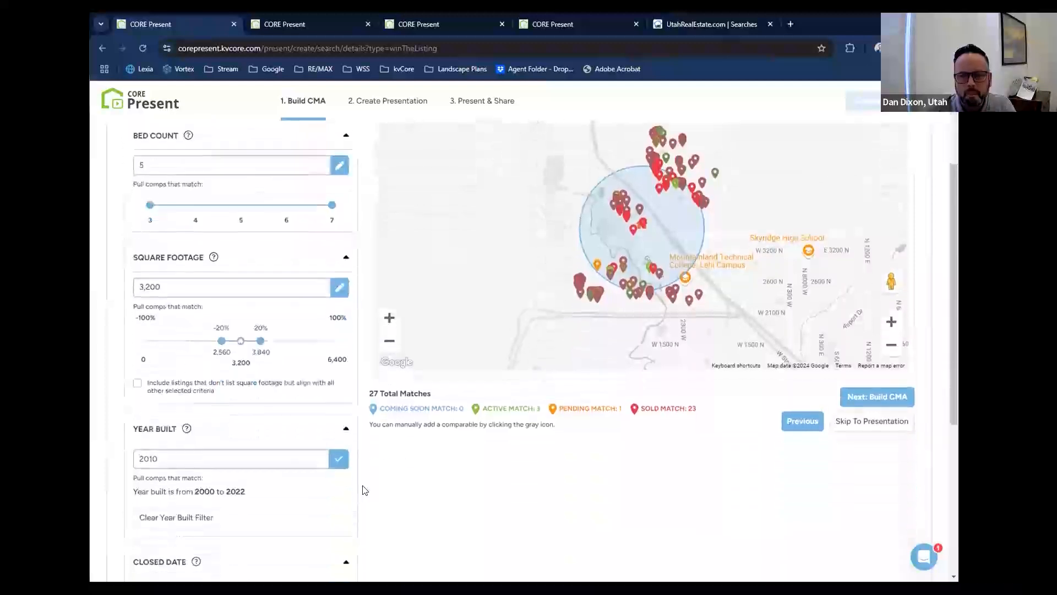
{"action": "scroll", "coordinate": [363, 490], "scroll_direction": "down", "scroll_amount": 2}
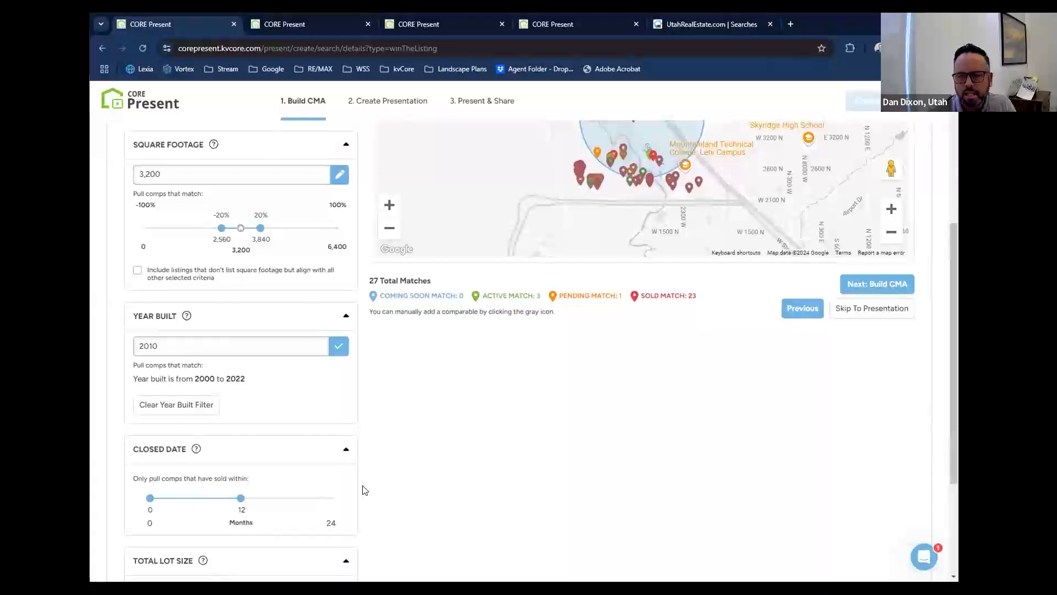
{"action": "scroll", "coordinate": [364, 490], "scroll_direction": "down", "scroll_amount": 1}
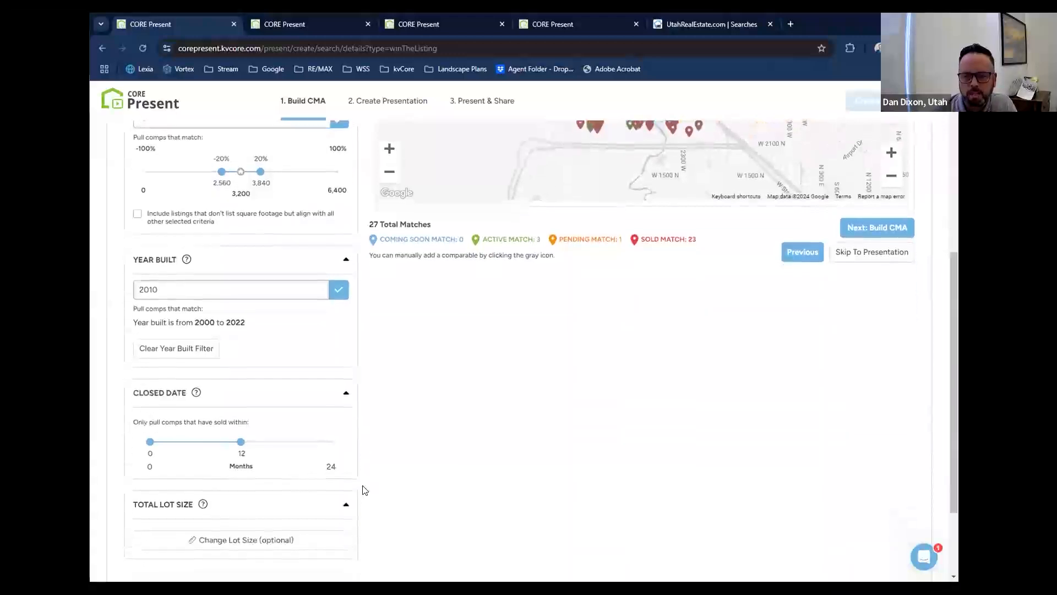
{"action": "scroll", "coordinate": [363, 491], "scroll_direction": "down", "scroll_amount": 2}
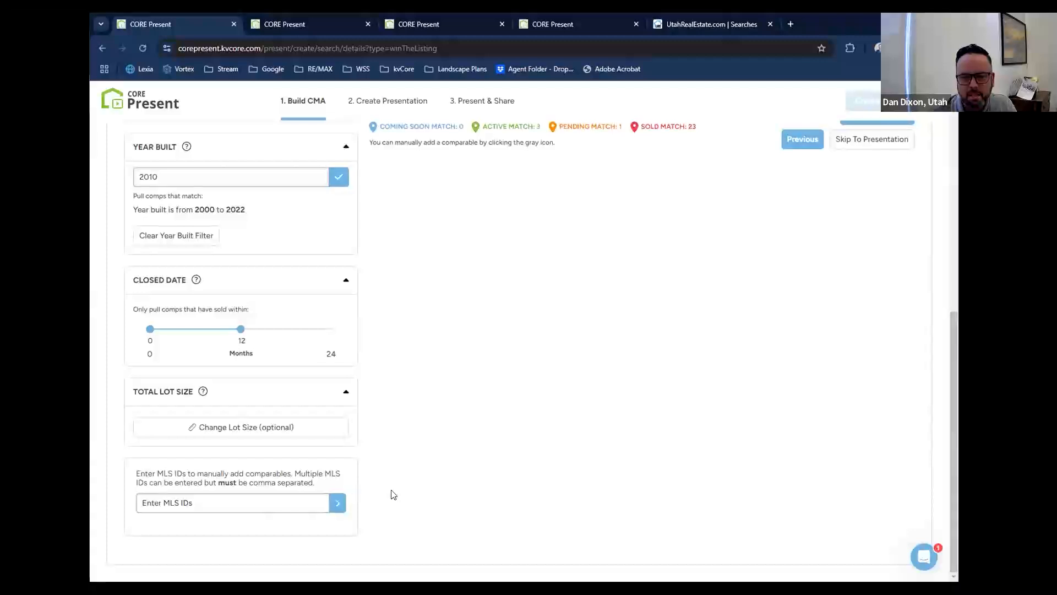
{"action": "scroll", "coordinate": [391, 495], "scroll_direction": "up", "scroll_amount": 1}
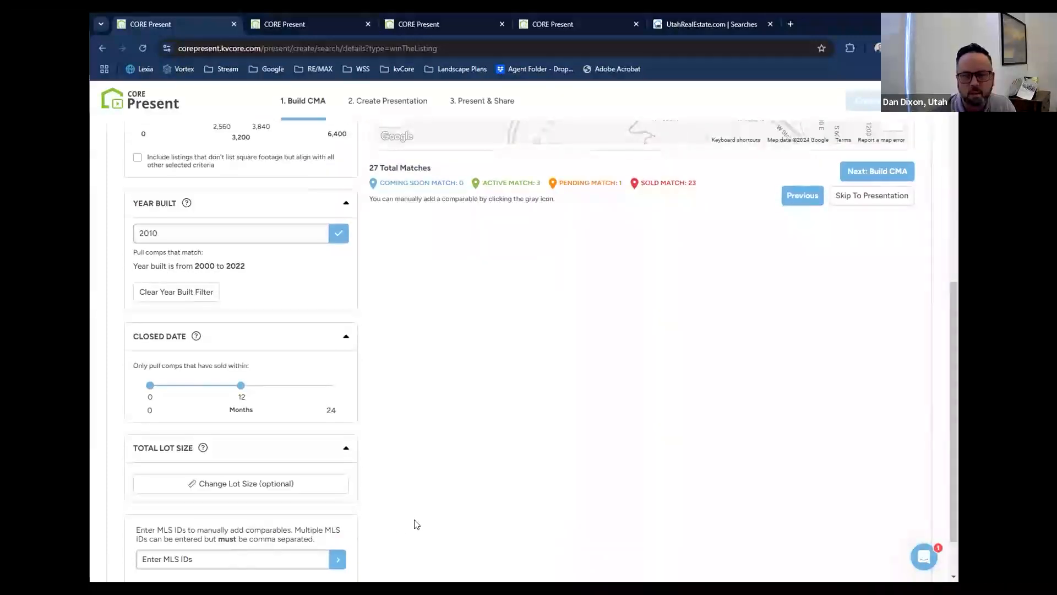
{"action": "scroll", "coordinate": [400, 522], "scroll_direction": "down", "scroll_amount": 1}
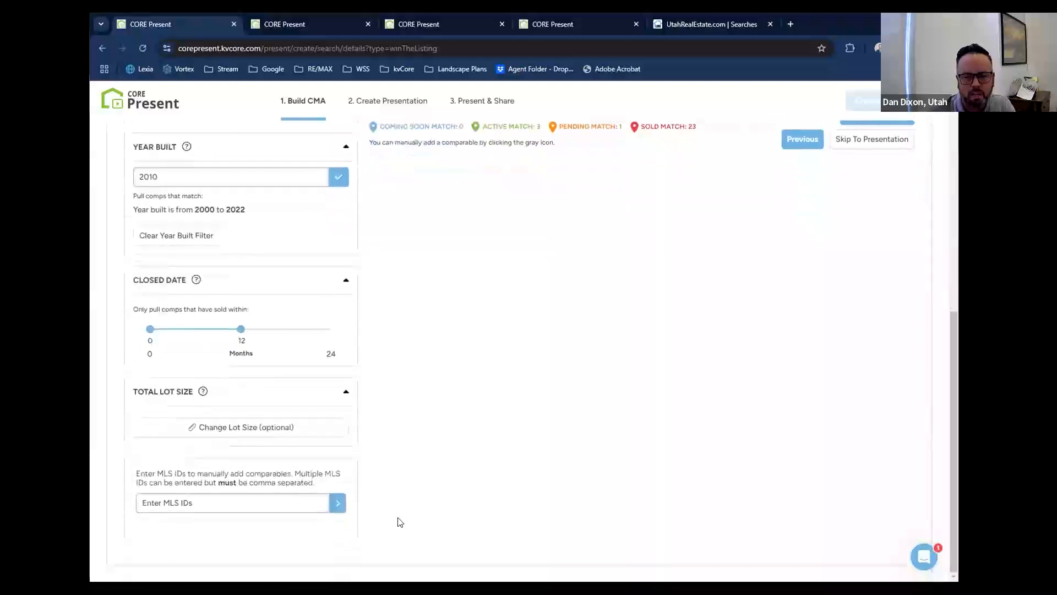
{"action": "scroll", "coordinate": [391, 525], "scroll_direction": "up", "scroll_amount": 6}
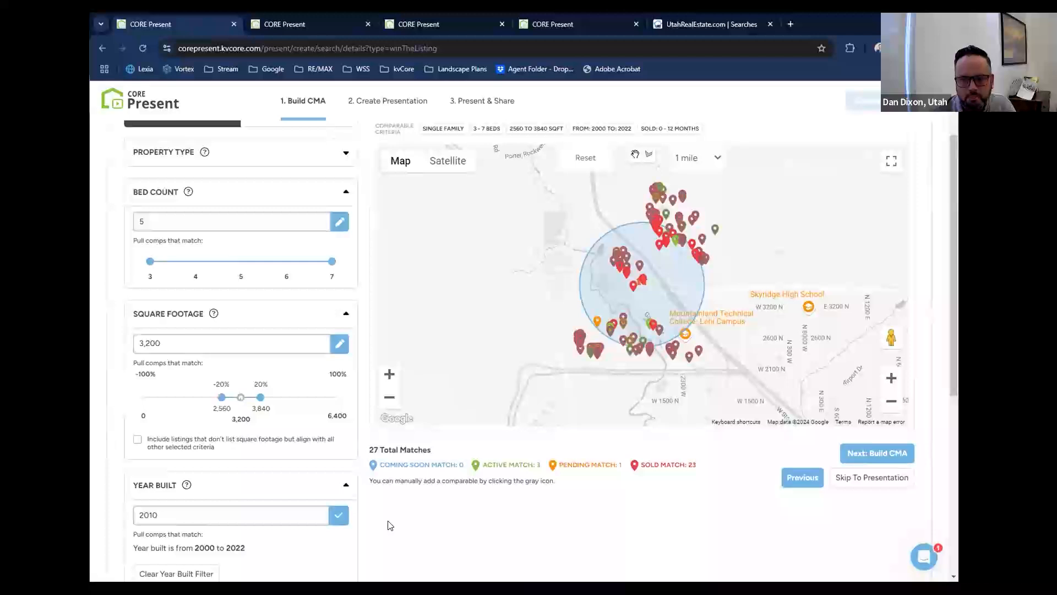
{"action": "scroll", "coordinate": [386, 523], "scroll_direction": "down", "scroll_amount": 6}
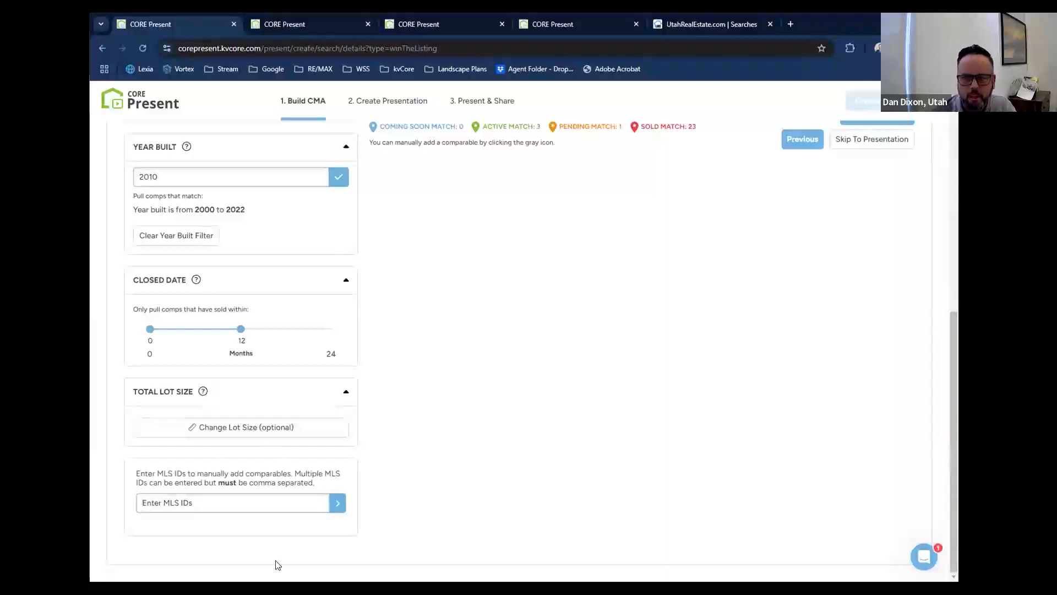
{"action": "scroll", "coordinate": [440, 479], "scroll_direction": "up", "scroll_amount": 2}
{"action": "scroll", "coordinate": [439, 482], "scroll_direction": "up", "scroll_amount": 5}
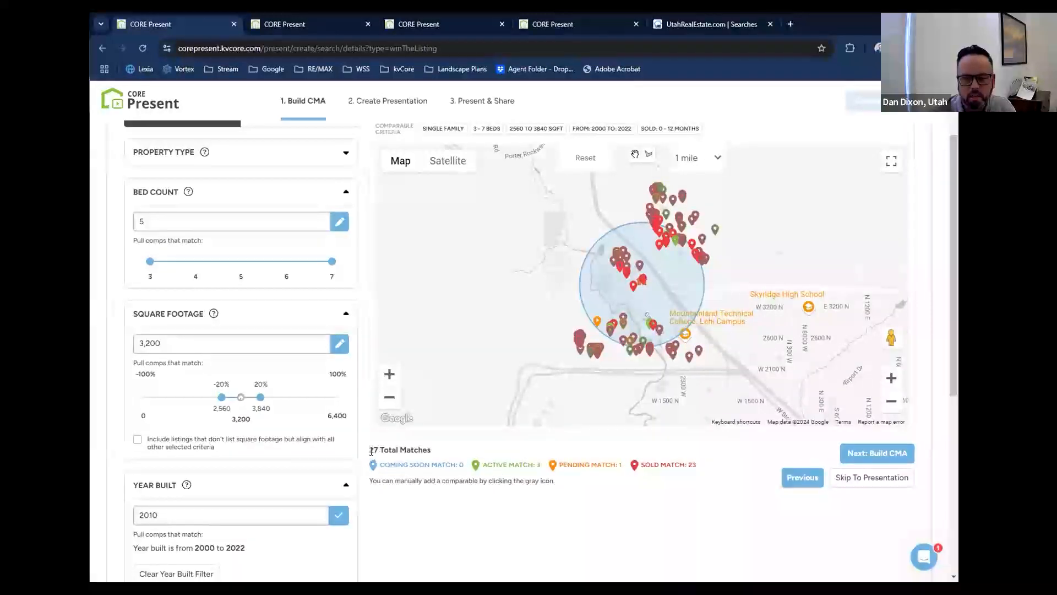
{"action": "scroll", "coordinate": [364, 461], "scroll_direction": "down", "scroll_amount": 6}
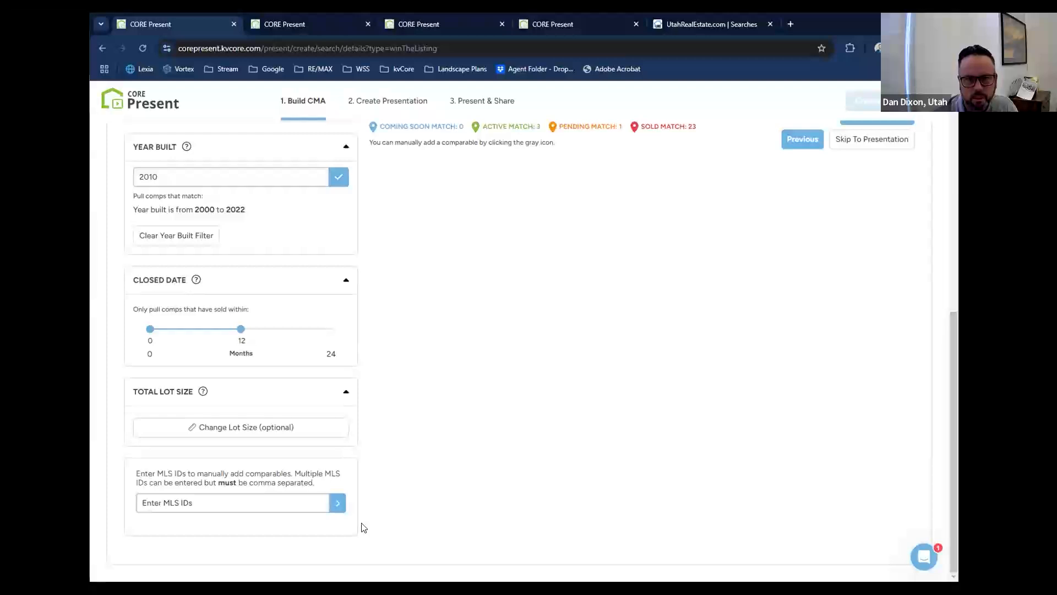
Inspect the comparables on the map up close and view the full details of a sold home just south of the search circle.
{"action": "scroll", "coordinate": [363, 528], "scroll_direction": "up", "scroll_amount": 7}
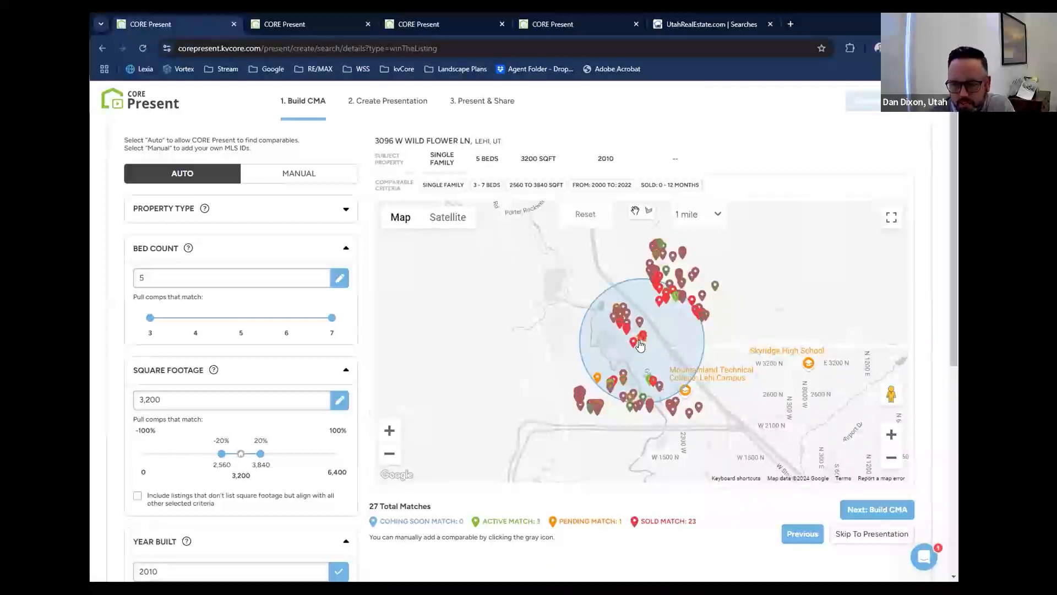
{"action": "left_click", "coordinate": [891, 433]}
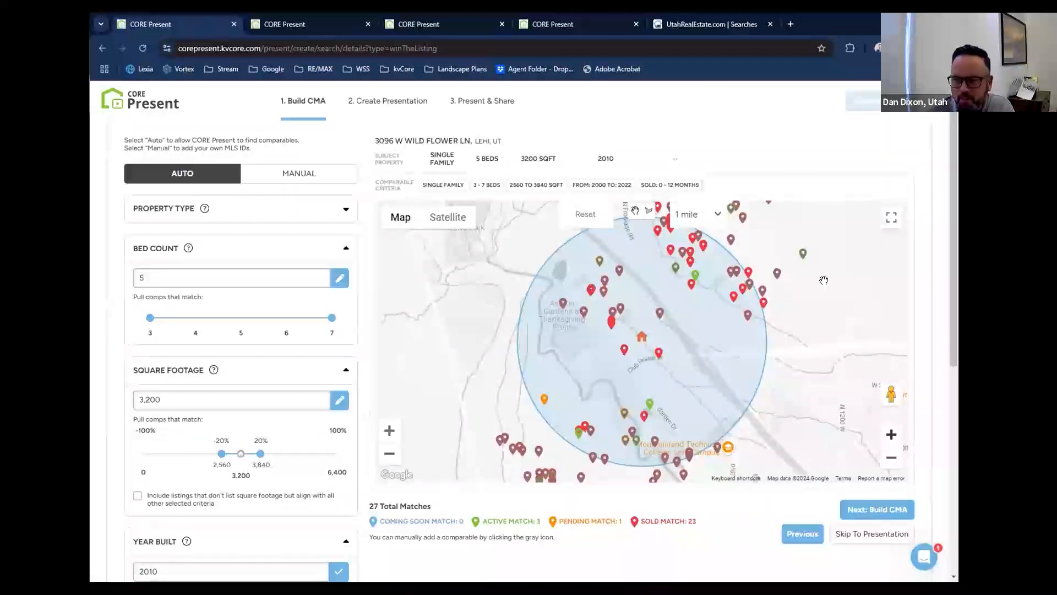
{"action": "left_click", "coordinate": [891, 460]}
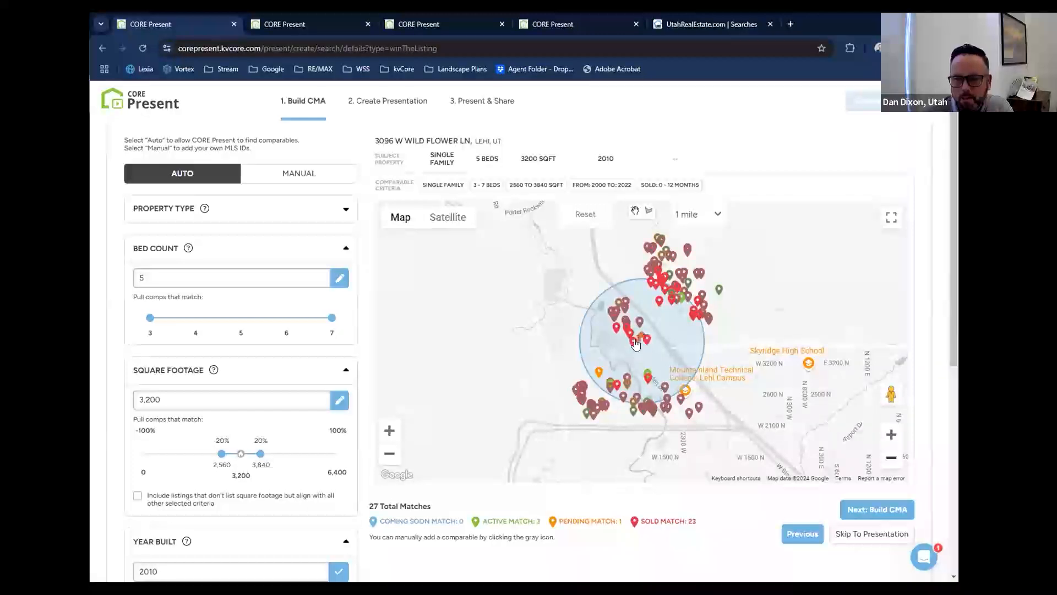
{"action": "left_click", "coordinate": [676, 413]}
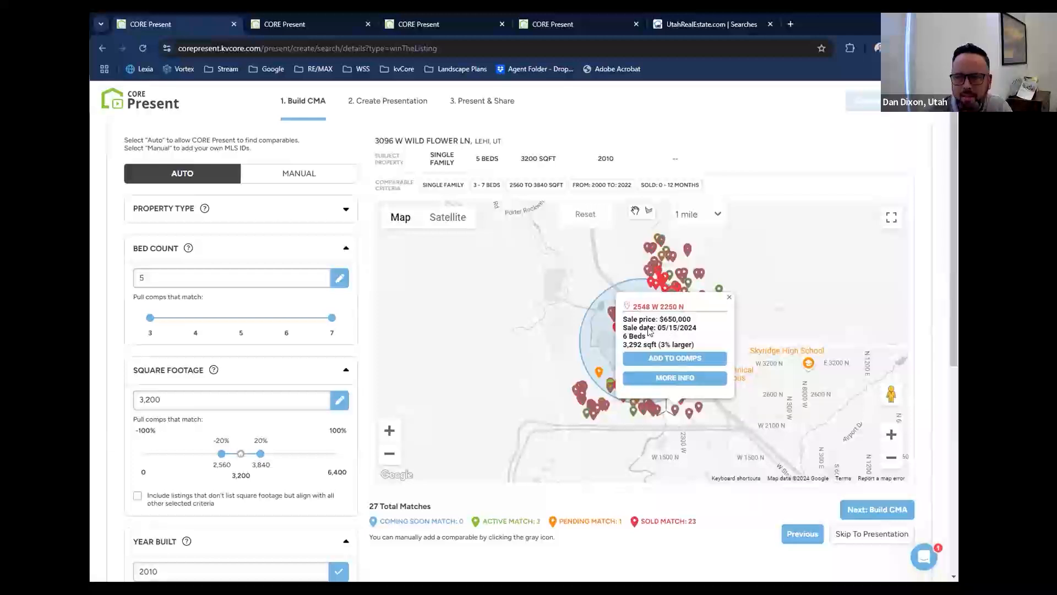
{"action": "left_click", "coordinate": [671, 378]}
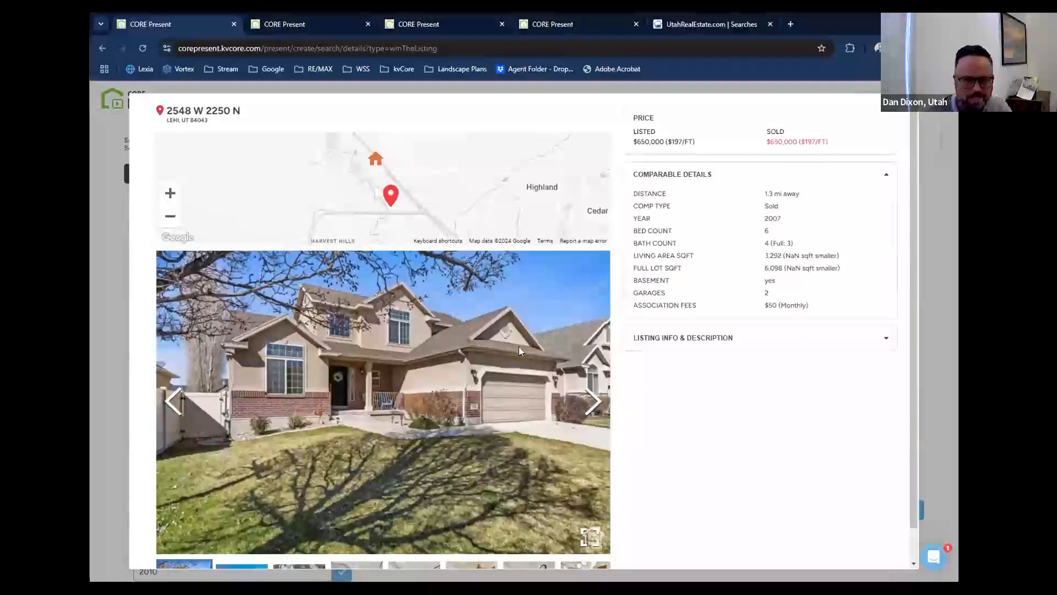
{"action": "left_click", "coordinate": [897, 110]}
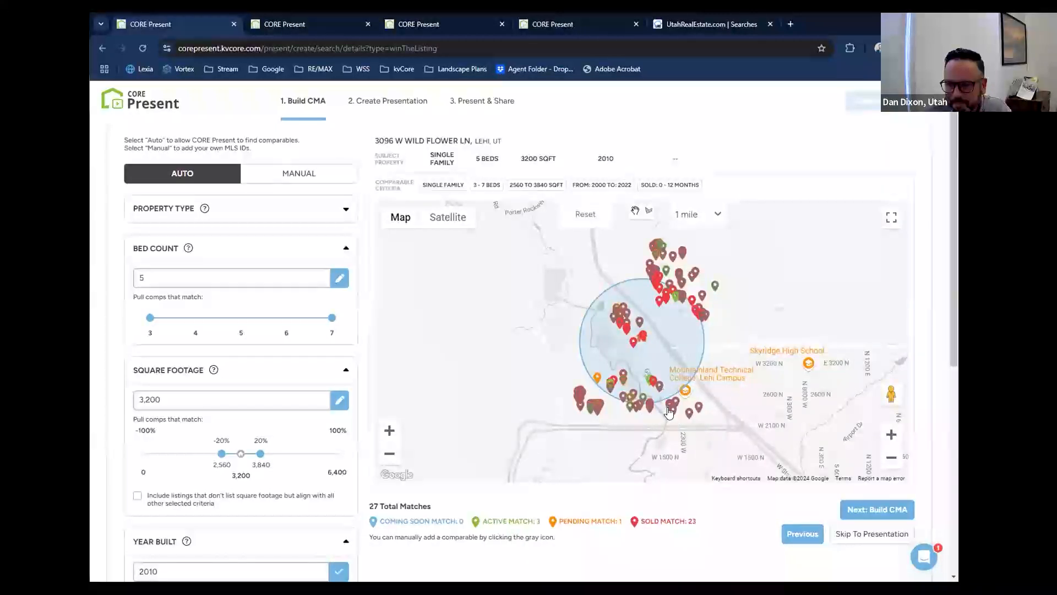
Preview the sold homes clustered southeast of the search circle and add the six-bedroom one sold for $650,000 to the comps.
{"action": "left_click", "coordinate": [670, 410]}
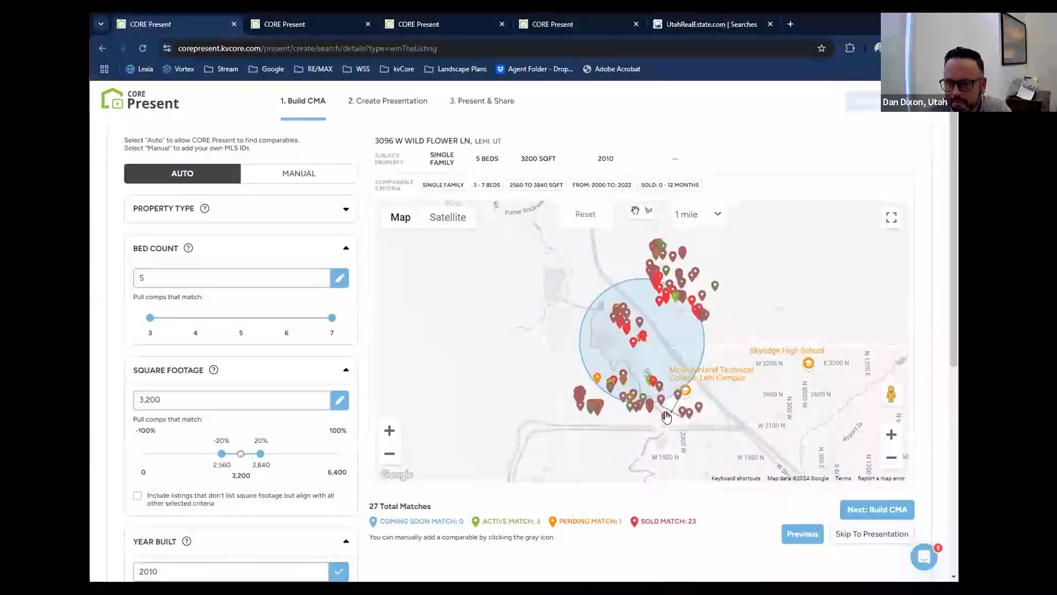
{"action": "left_click", "coordinate": [667, 413]}
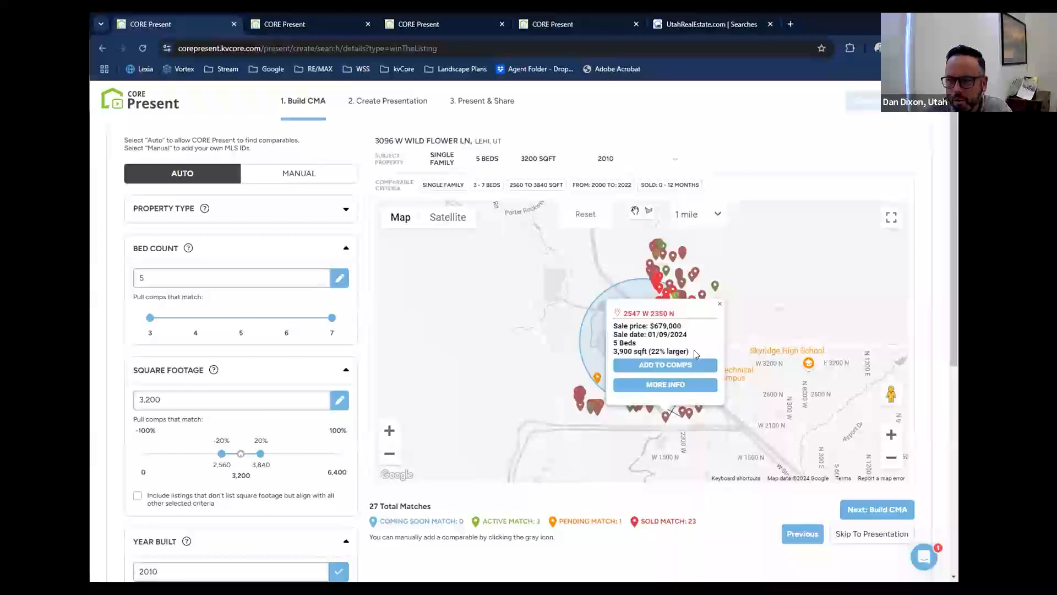
{"action": "left_click", "coordinate": [720, 303]}
{"action": "left_click", "coordinate": [683, 414]}
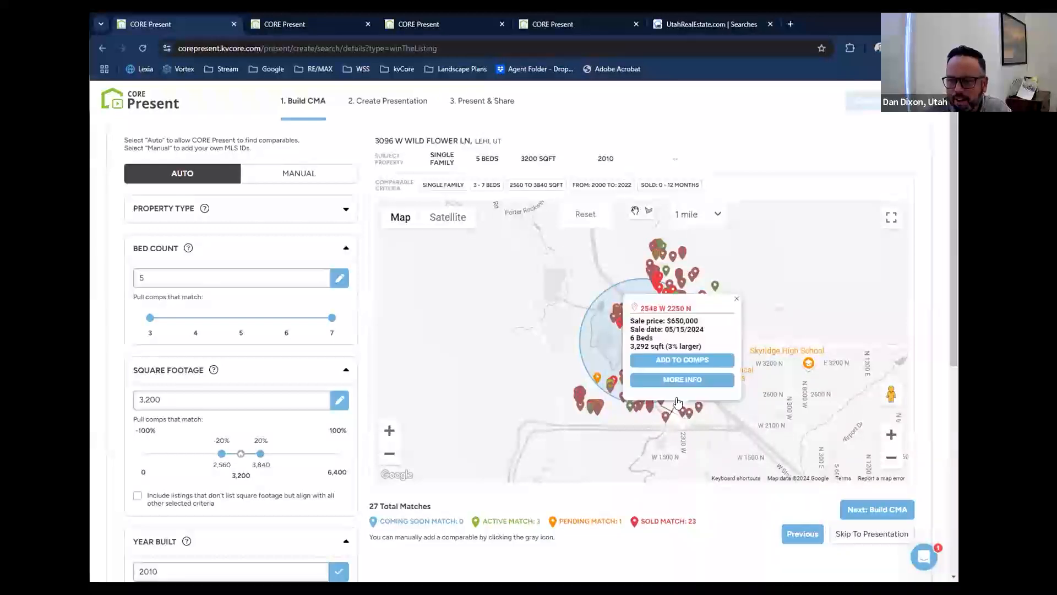
{"action": "left_click", "coordinate": [662, 361]}
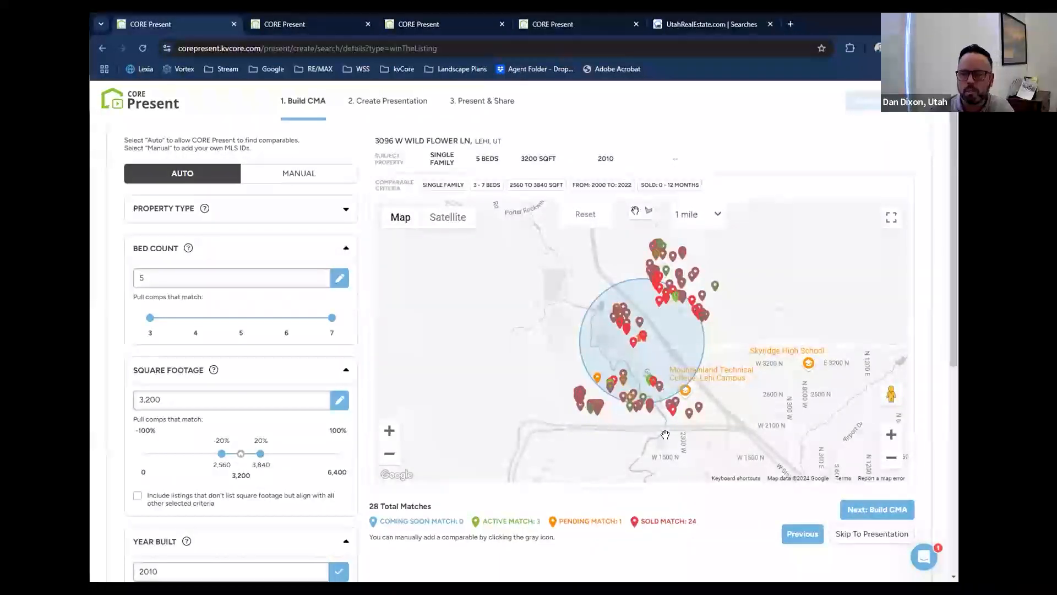
Check the remaining homes in the same cluster and add the five-bedroom one sold for $679,000 to the comps.
{"action": "left_click", "coordinate": [678, 399]}
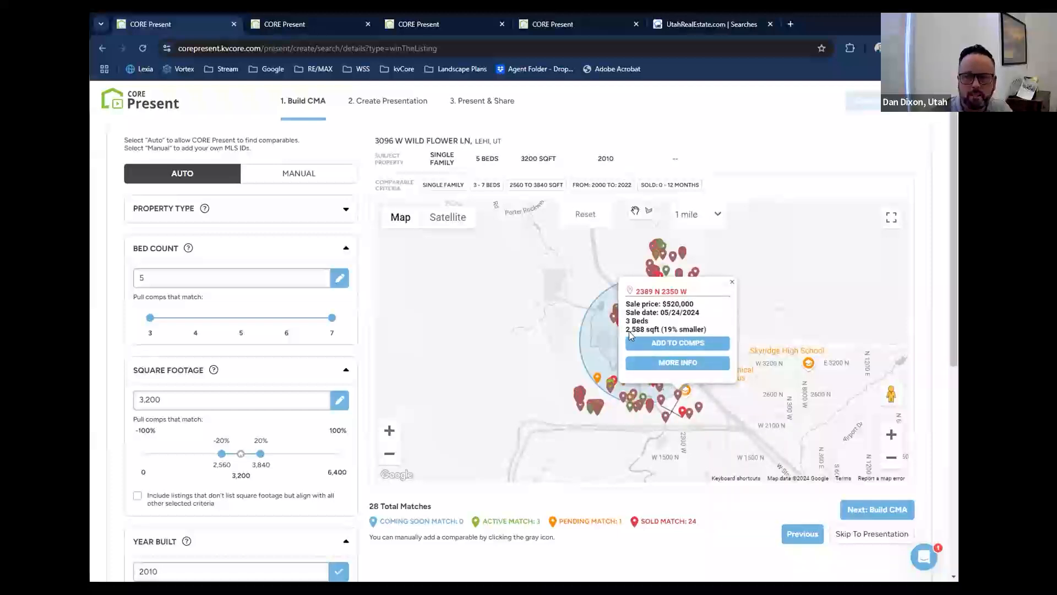
{"action": "left_click", "coordinate": [661, 400]}
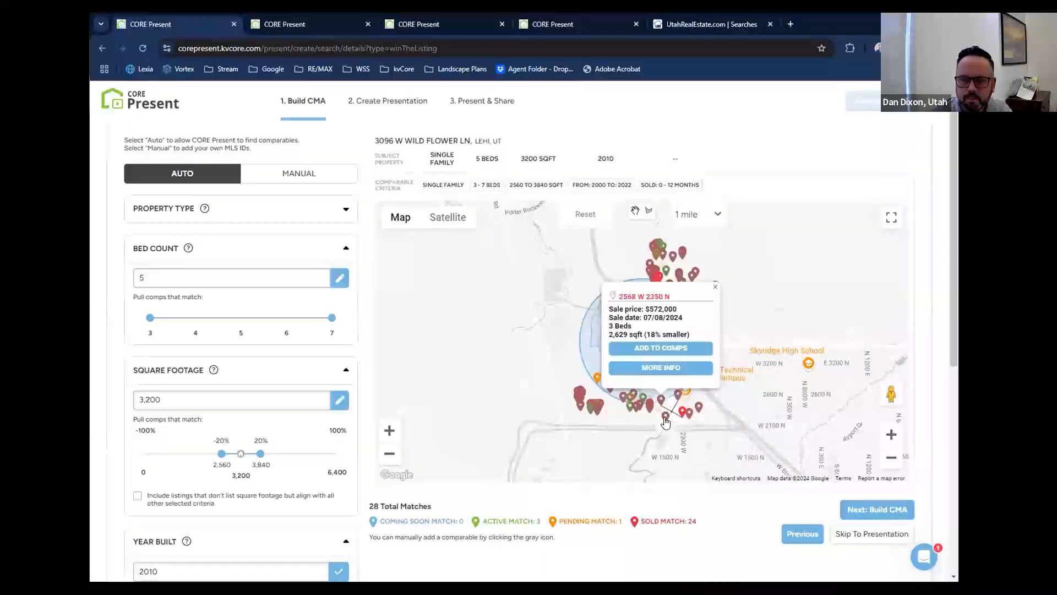
{"action": "left_click", "coordinate": [665, 421]}
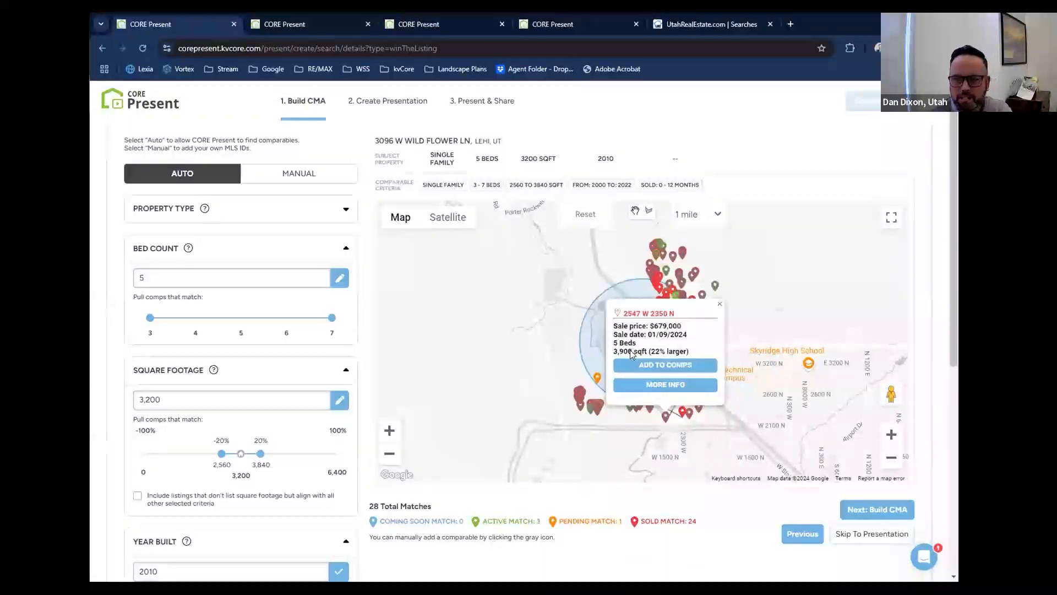
{"action": "left_click", "coordinate": [655, 368]}
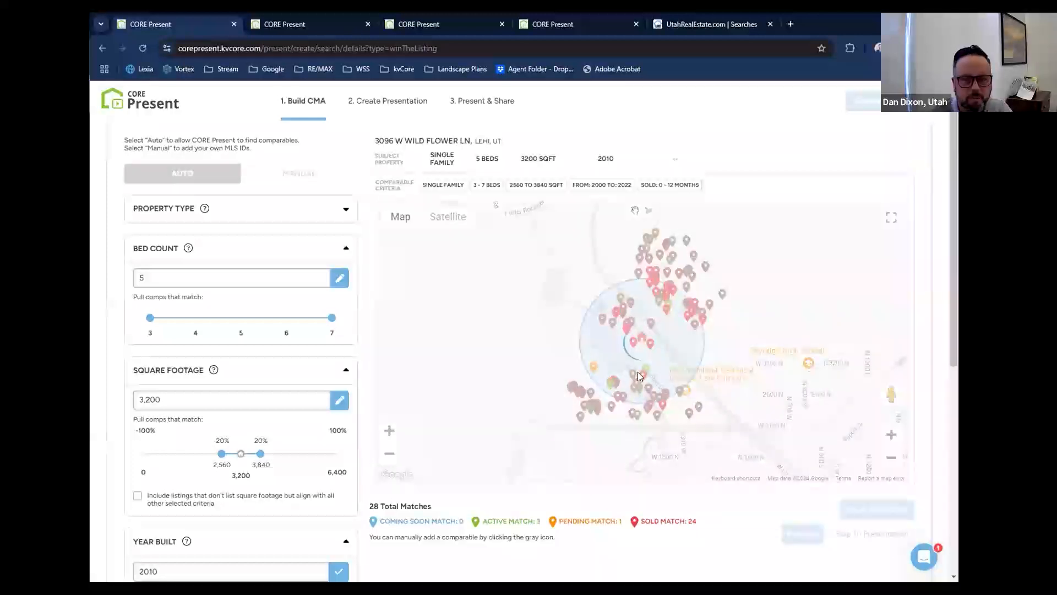
Preview the two sold homes farther southeast of the search circle and fan out the overlapping pins to its southwest.
{"action": "left_click", "coordinate": [690, 417]}
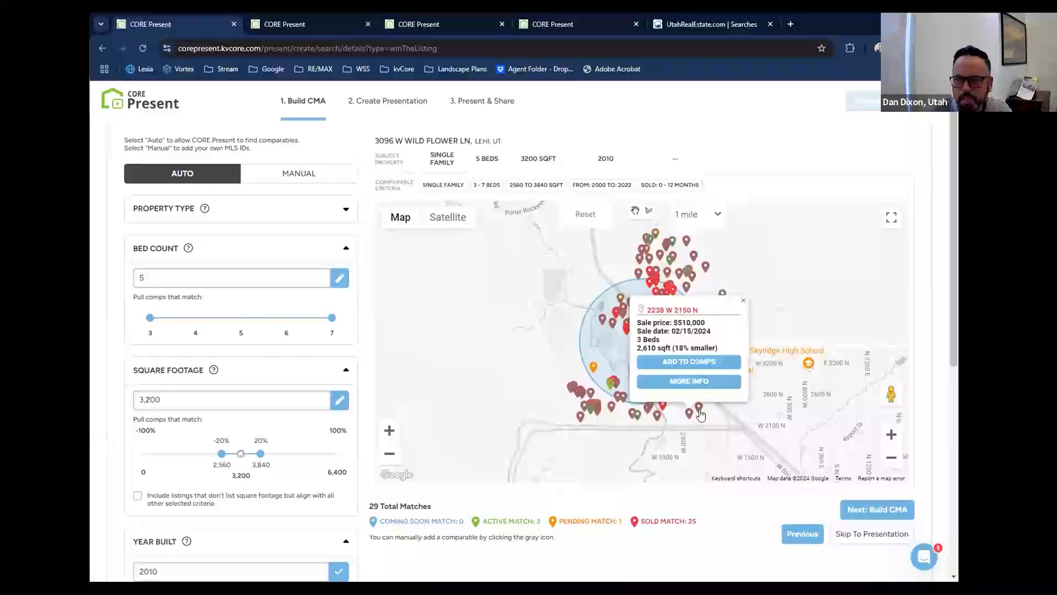
{"action": "left_click", "coordinate": [699, 412]}
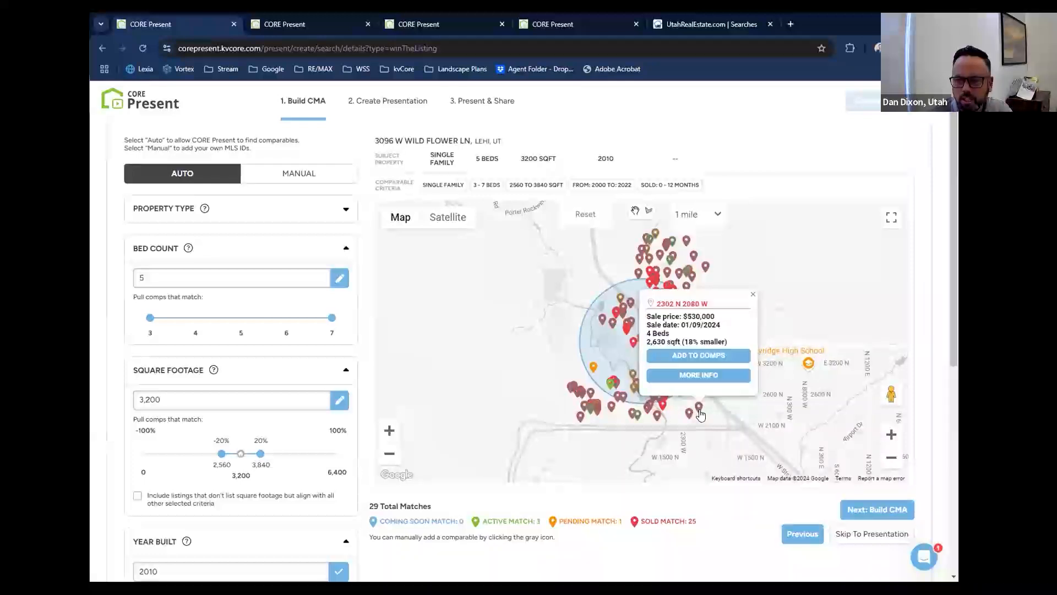
{"action": "left_click", "coordinate": [753, 297]}
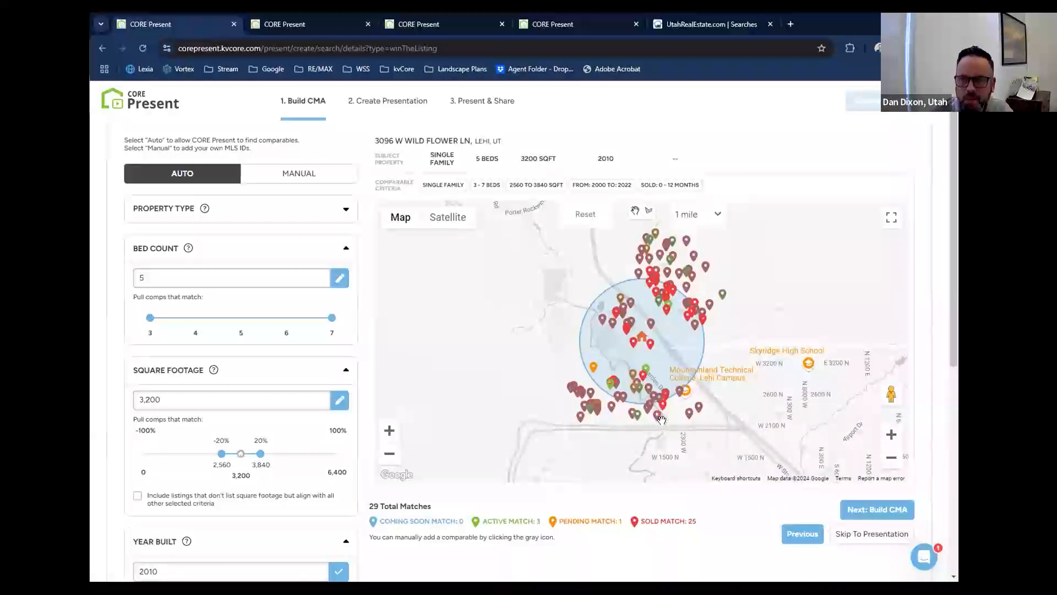
{"action": "left_click", "coordinate": [574, 390]}
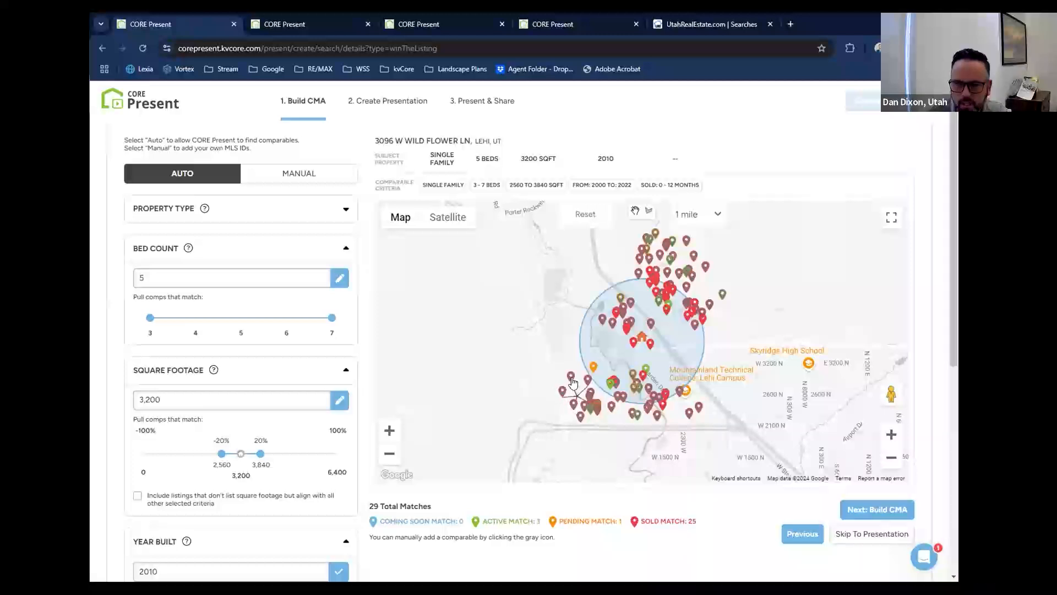
{"action": "left_click", "coordinate": [528, 436]}
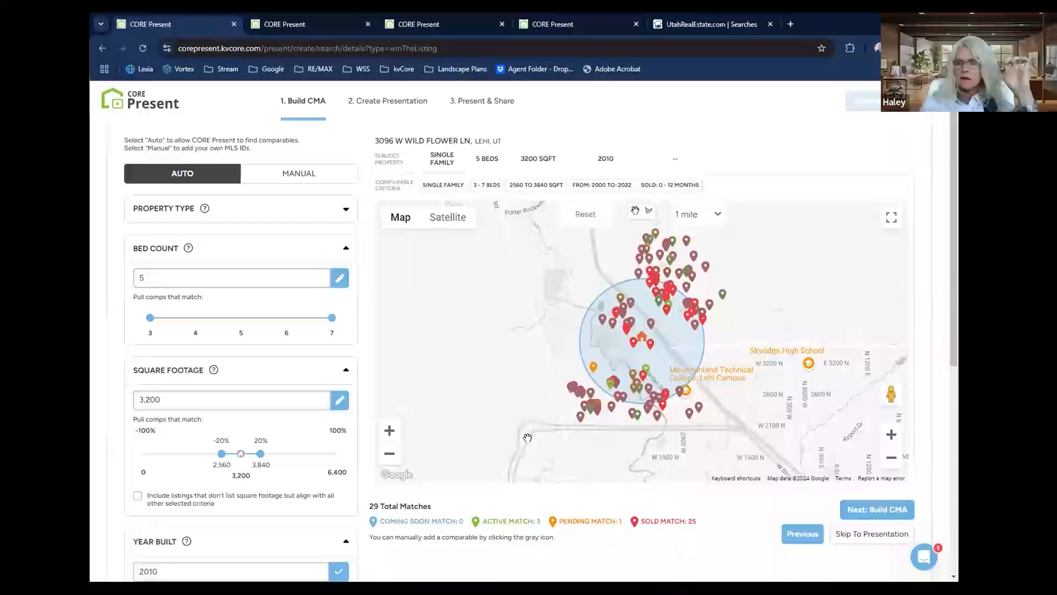
Preview the sold home near Garden Dr and view the full details of an active listing just south of the search circle.
{"action": "left_click", "coordinate": [891, 439]}
{"action": "left_click_drag", "start_coordinate": [742, 413], "coordinate": [726, 342]}
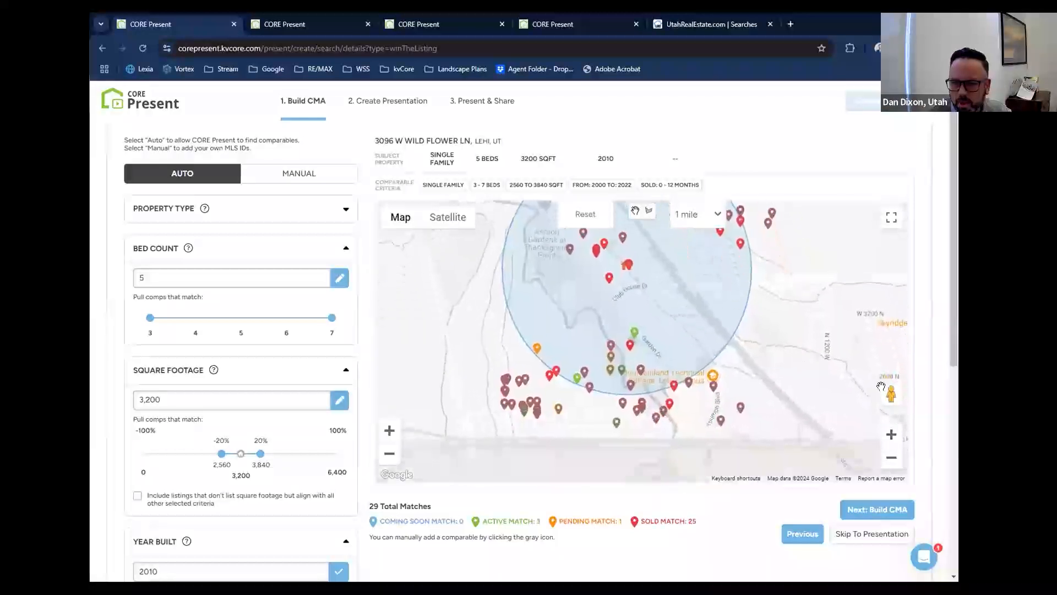
{"action": "left_click", "coordinate": [890, 441]}
{"action": "left_click_drag", "start_coordinate": [732, 424], "coordinate": [725, 343]}
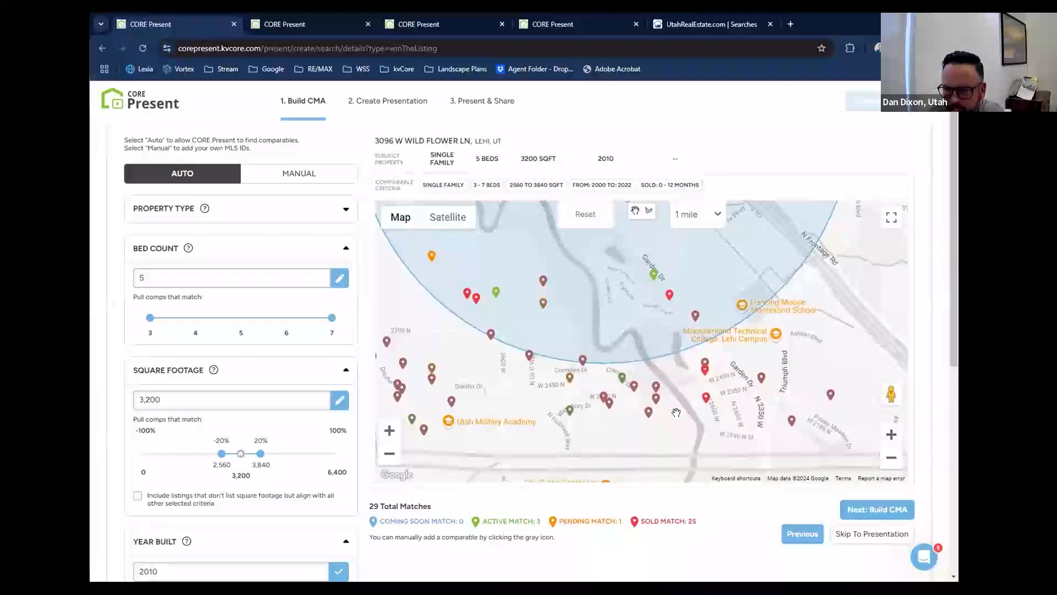
{"action": "left_click", "coordinate": [762, 377]}
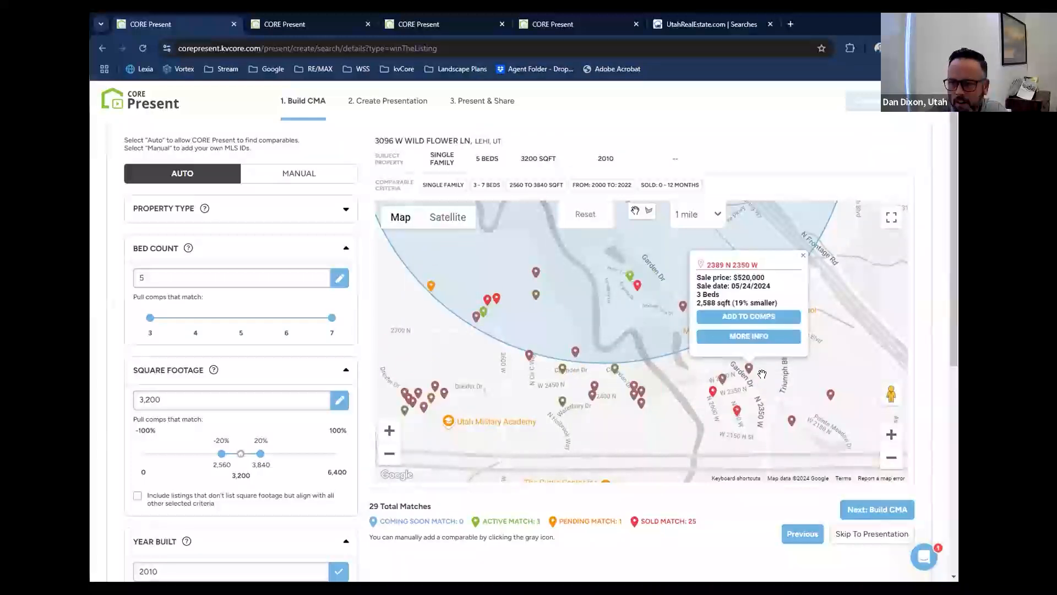
{"action": "left_click", "coordinate": [803, 257]}
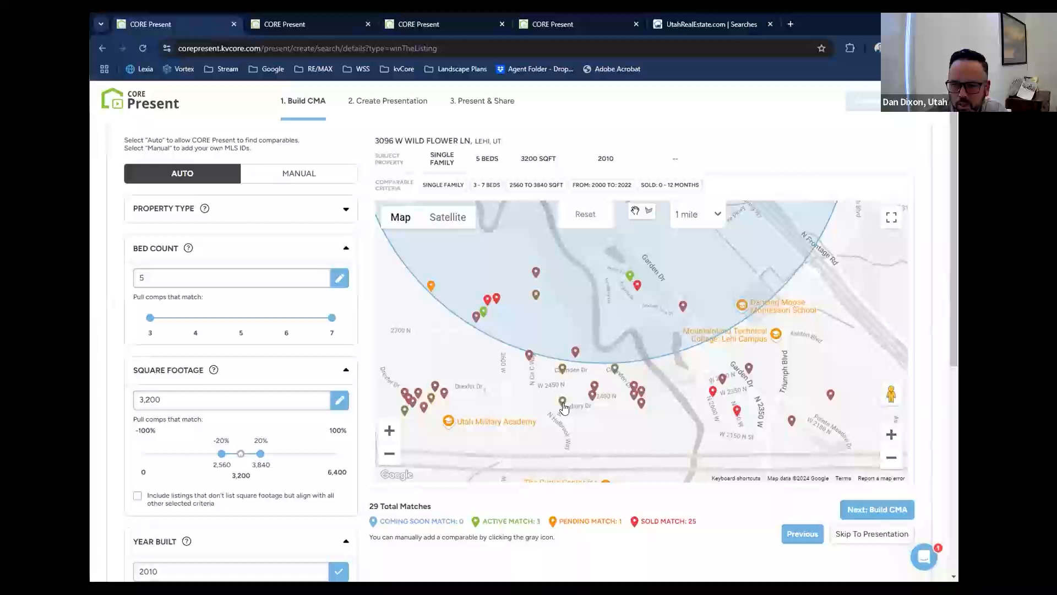
{"action": "left_click", "coordinate": [562, 402]}
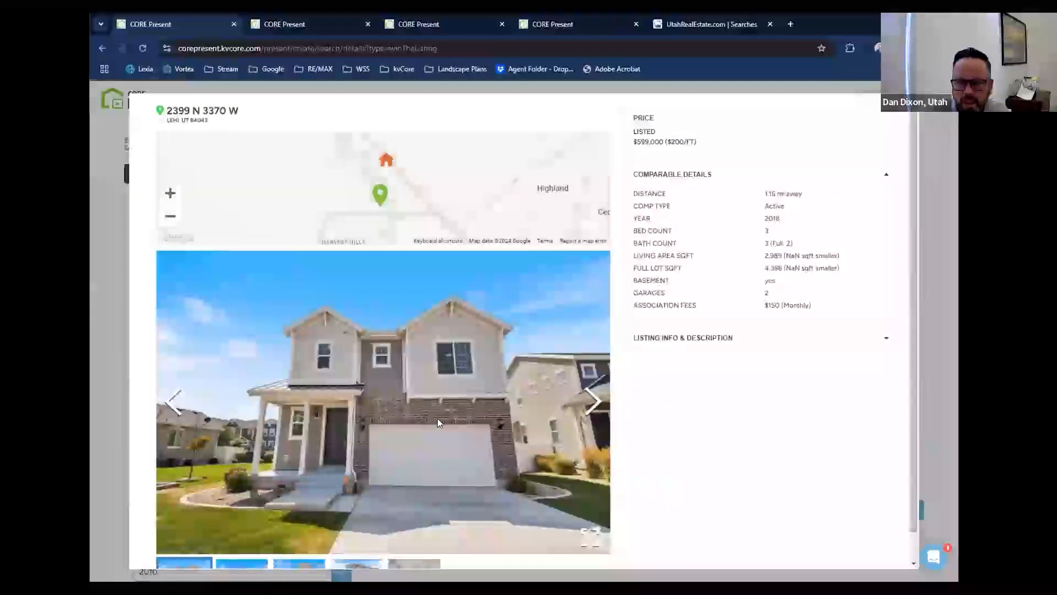
{"action": "left_click", "coordinate": [898, 104]}
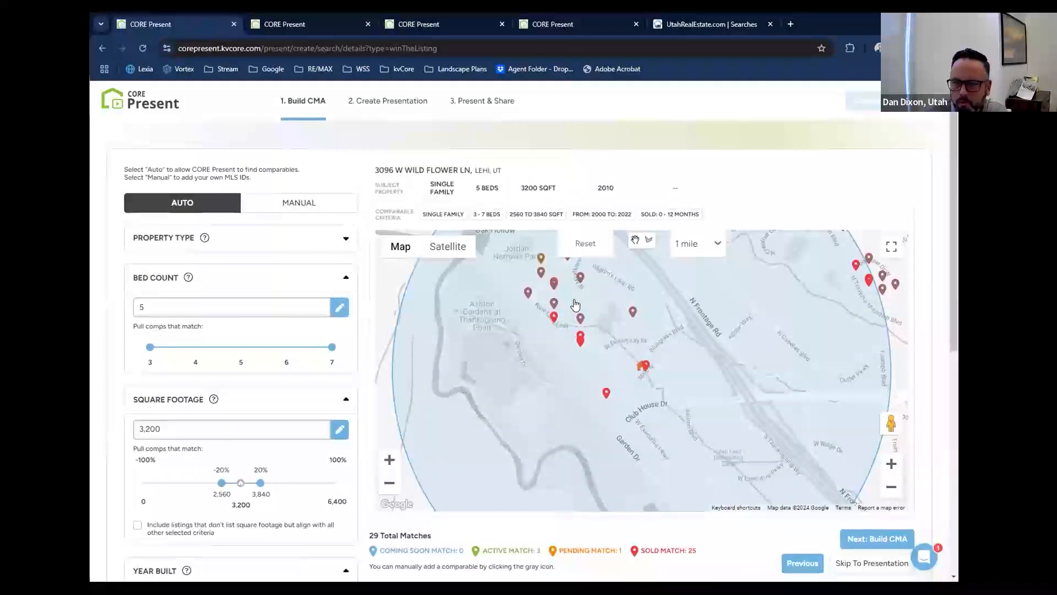
View the full details and photos of the six-bedroom sold comparable just southwest of the subject property.
{"action": "left_click", "coordinate": [607, 395]}
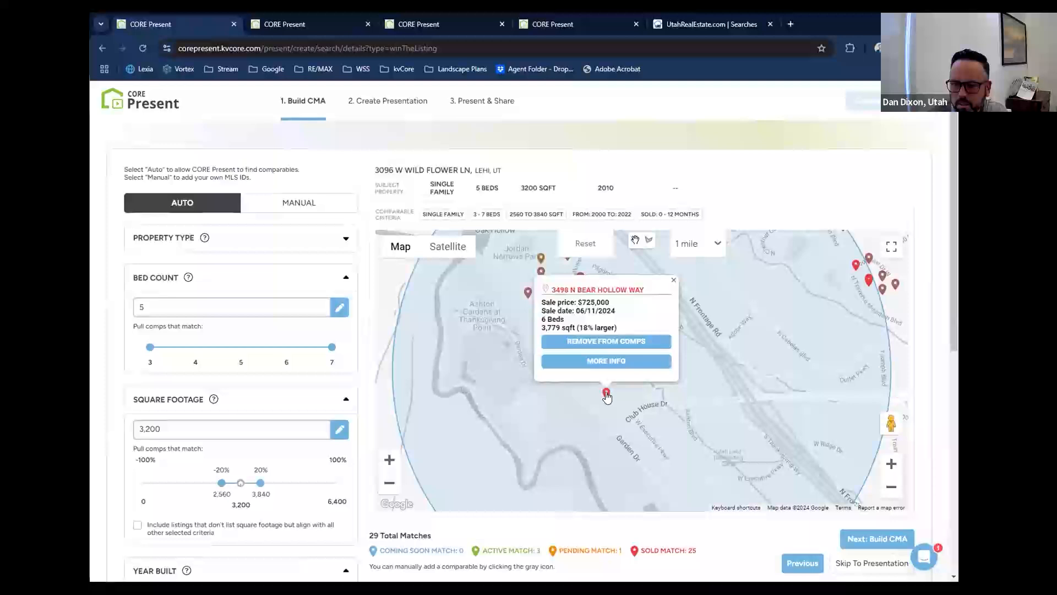
{"action": "left_click", "coordinate": [615, 361]}
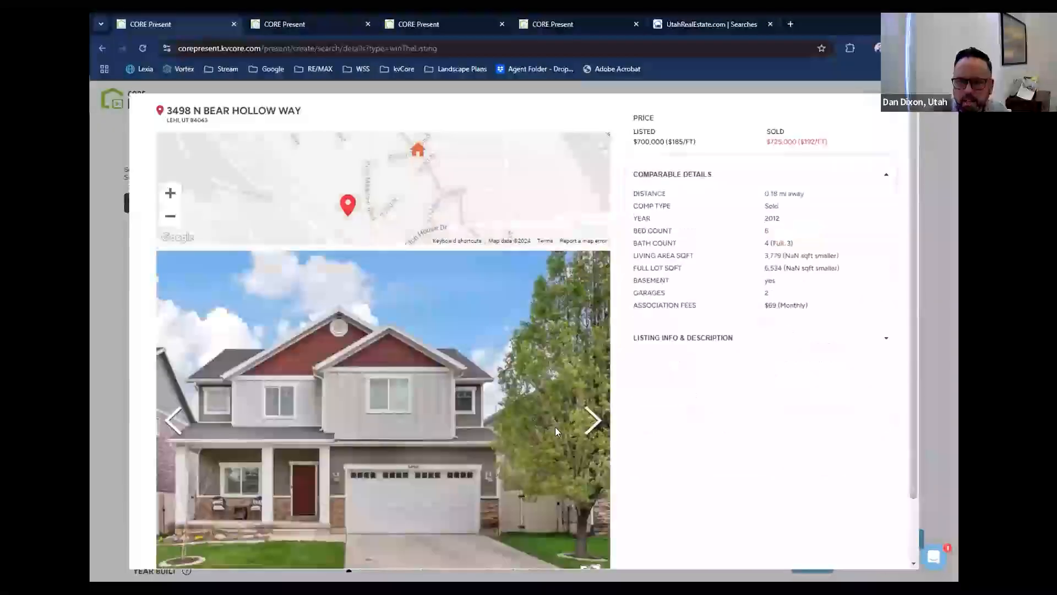
{"action": "left_click", "coordinate": [593, 407]}
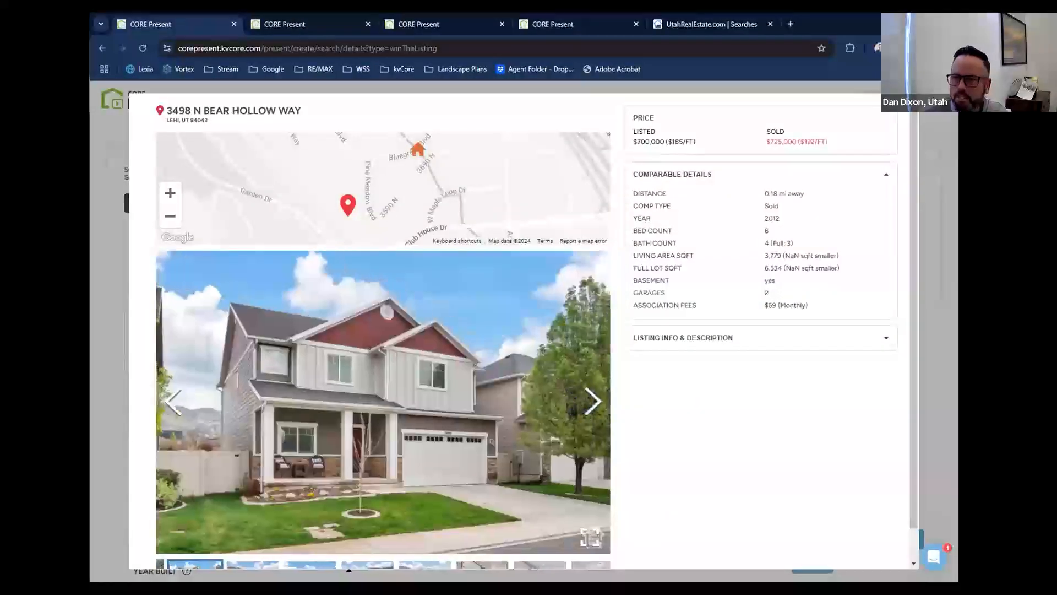
{"action": "key", "text": "Escape"}
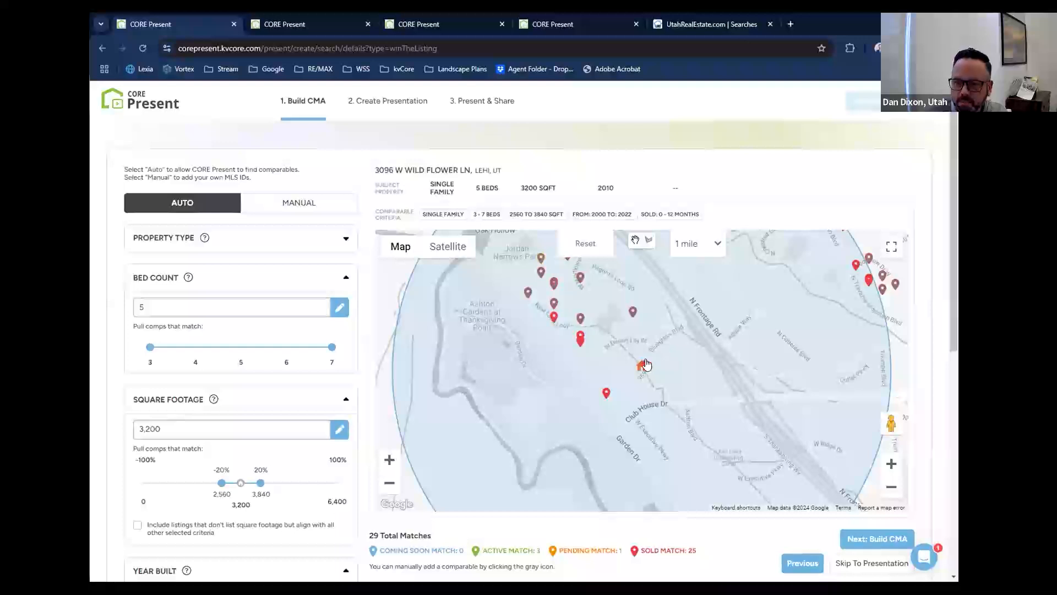
View the full details of the sold comparable directly beside the subject property.
{"action": "left_click", "coordinate": [648, 368]}
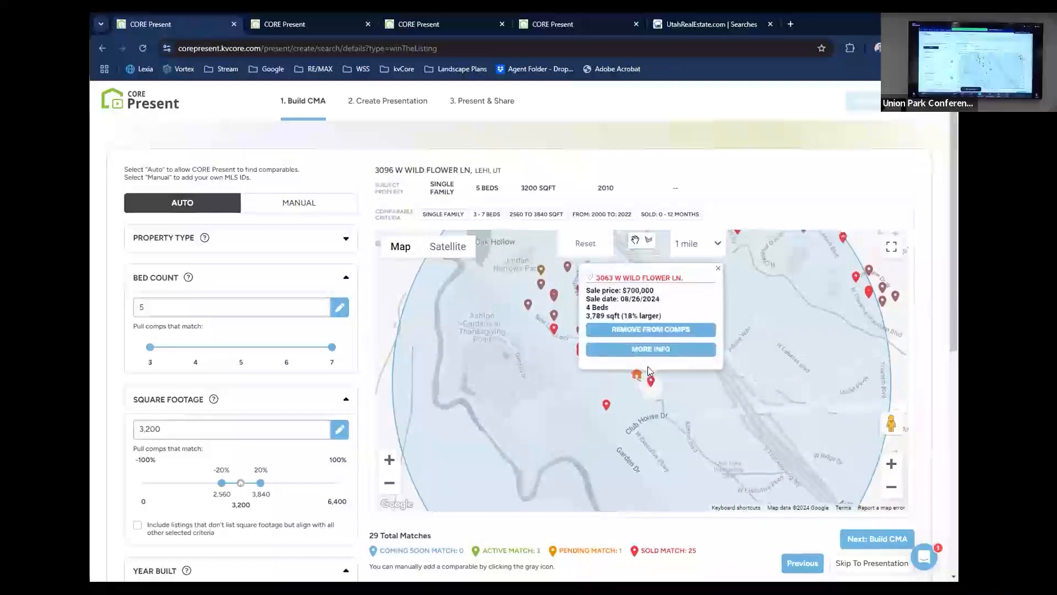
{"action": "left_click", "coordinate": [655, 350]}
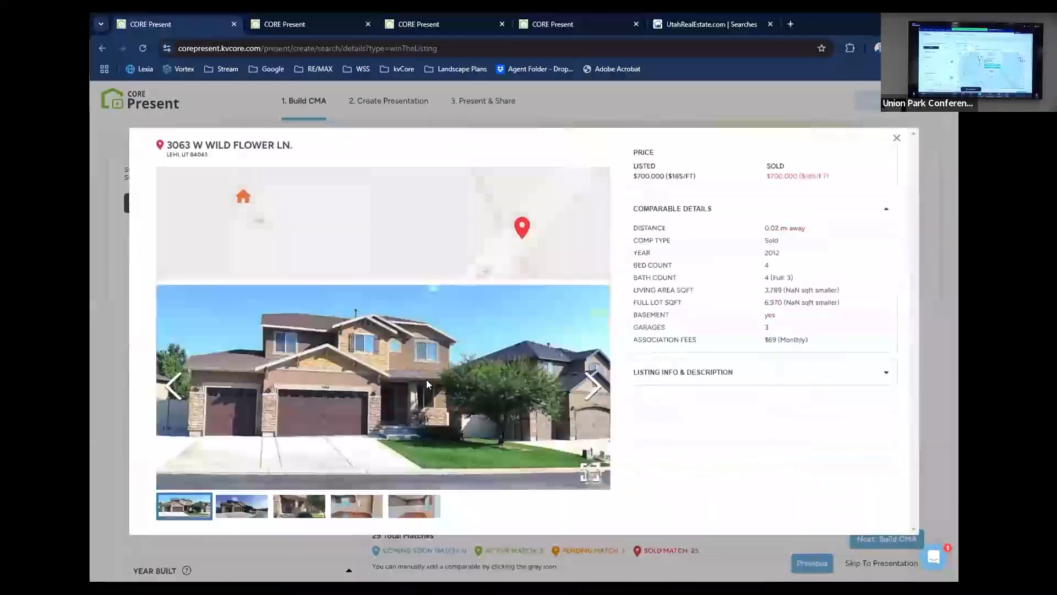
{"action": "left_click", "coordinate": [896, 139]}
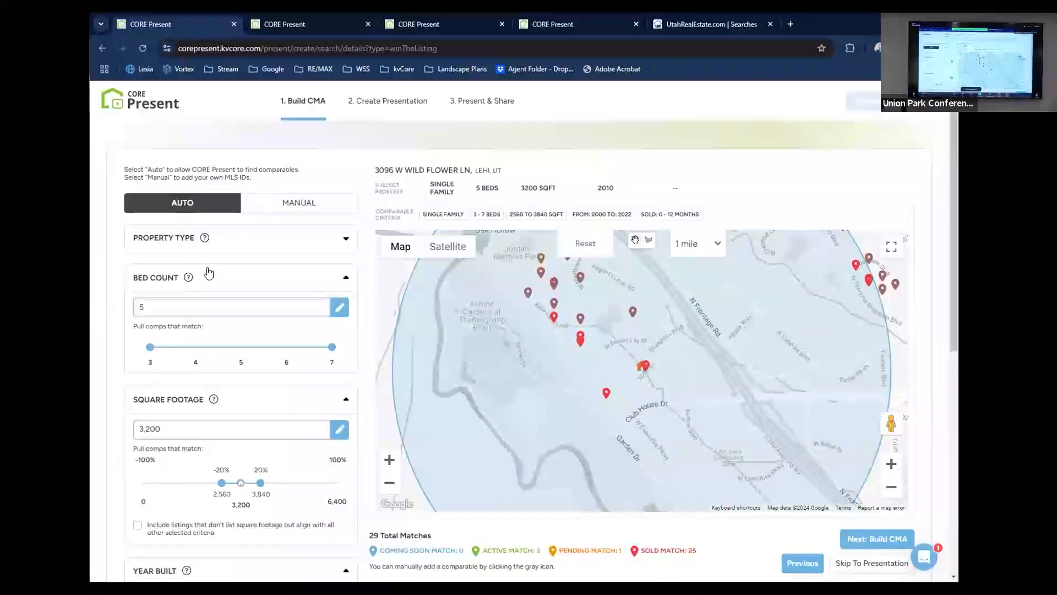
Widen the comparables' search radius to 4 miles.
{"action": "left_click", "coordinate": [891, 487]}
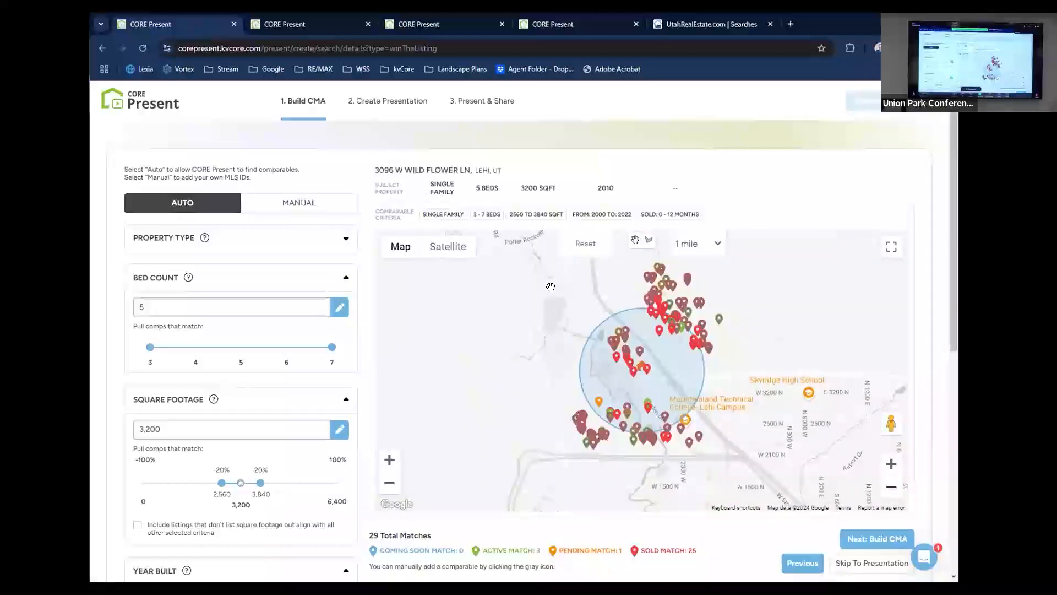
{"action": "left_click", "coordinate": [710, 246]}
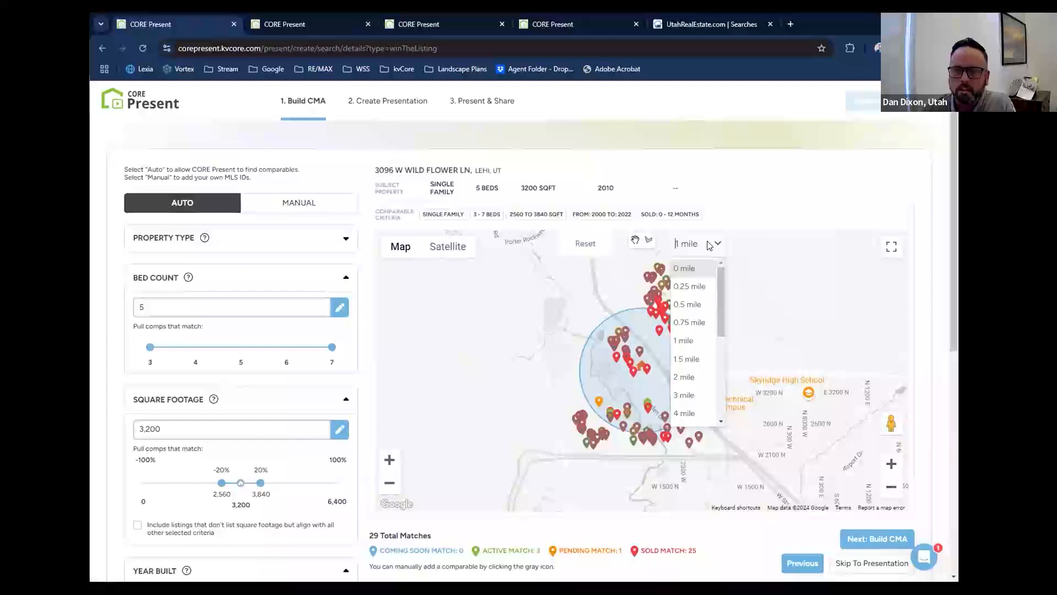
{"action": "left_click", "coordinate": [699, 419]}
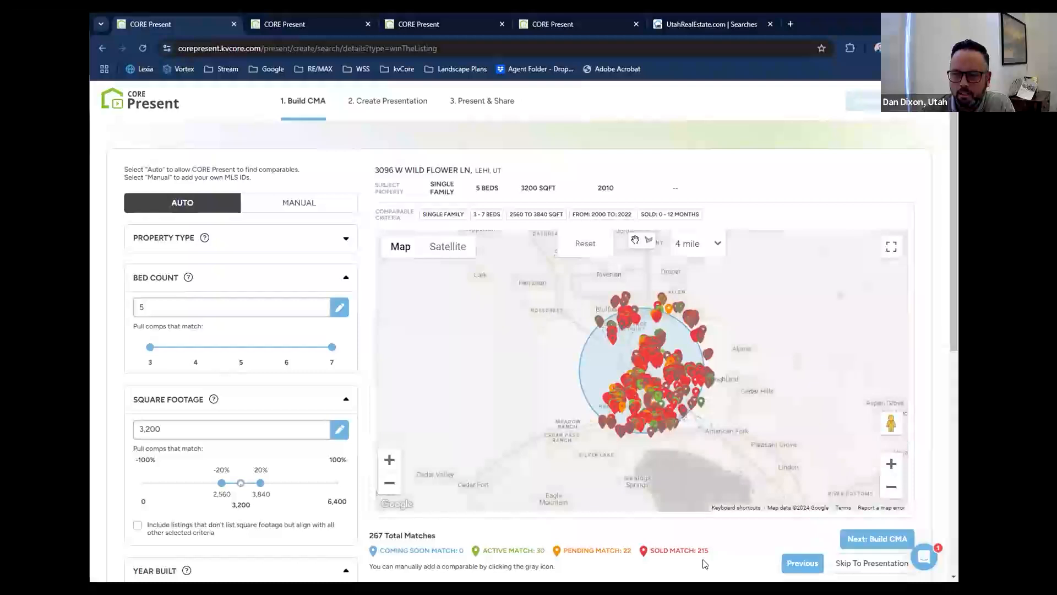
{"action": "left_click", "coordinate": [892, 468]}
{"action": "left_click", "coordinate": [892, 468]}
{"action": "left_click", "coordinate": [891, 468]}
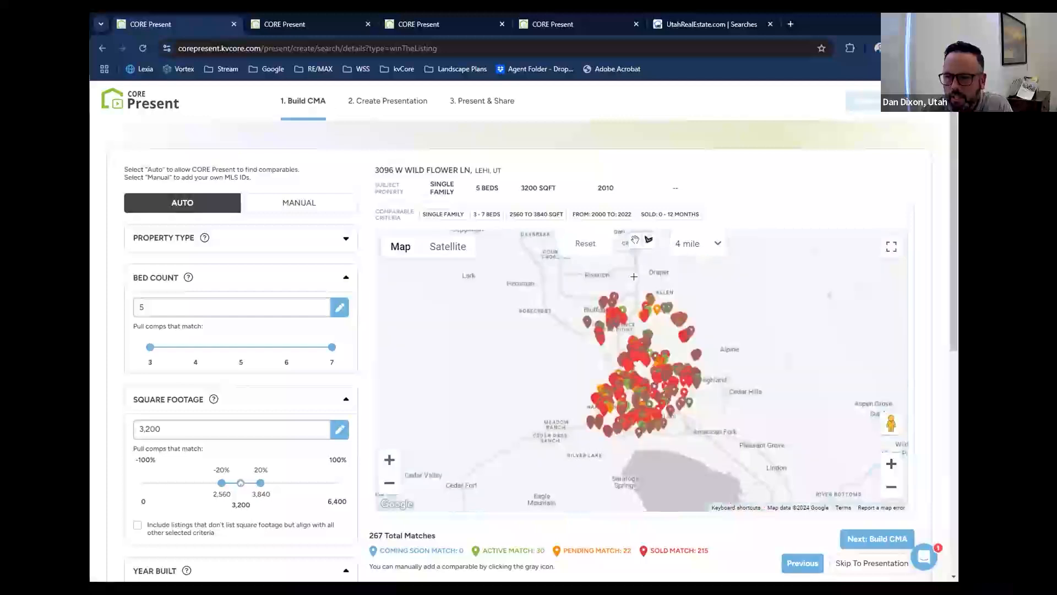
Turn on polygon drawing on the comparables map and set the search radius to 1 mile.
{"action": "left_click", "coordinate": [648, 241]}
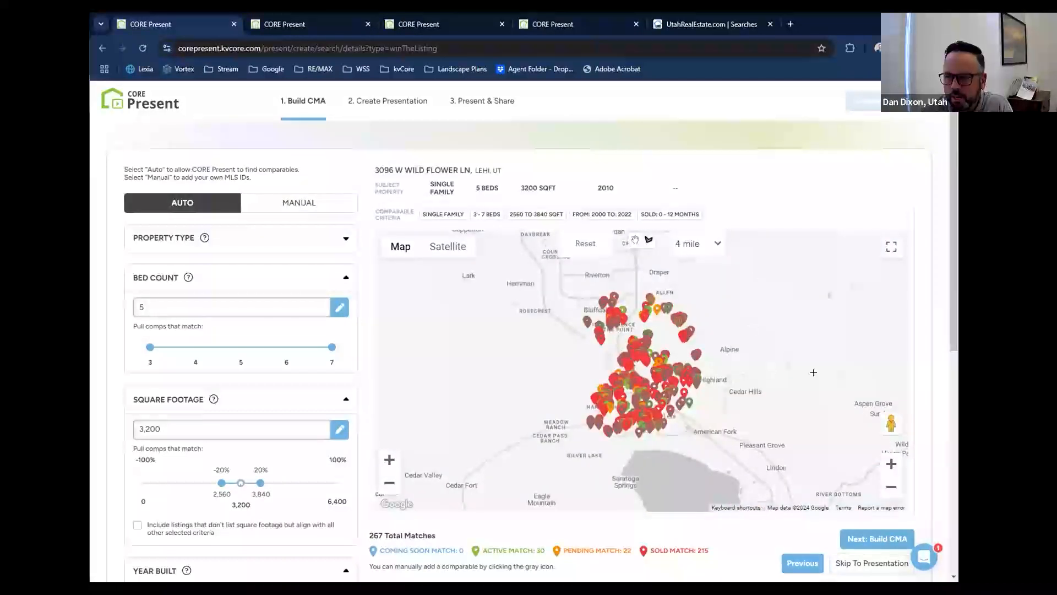
{"action": "left_click", "coordinate": [708, 243]}
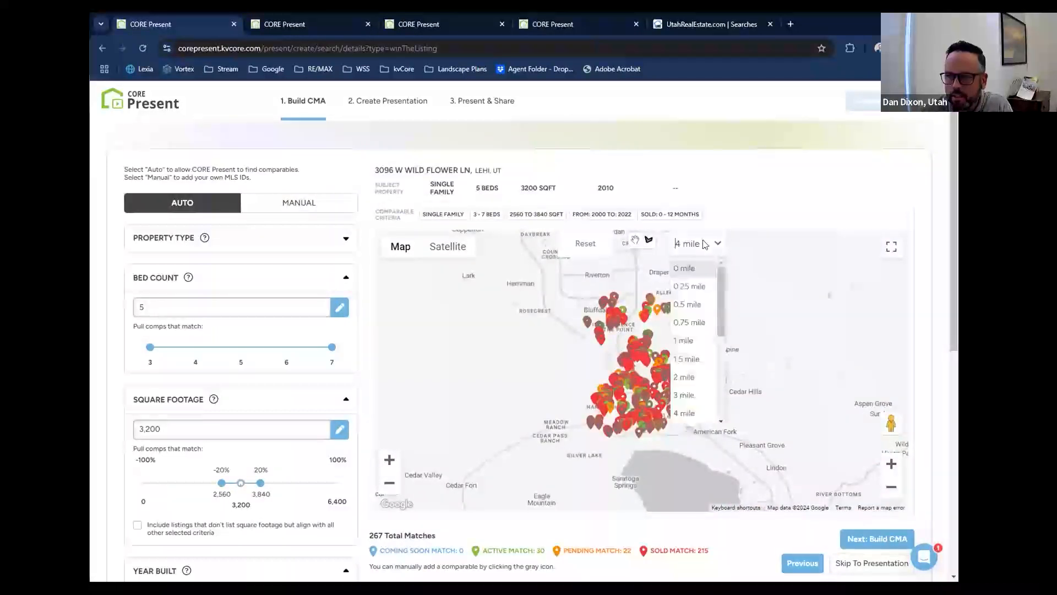
{"action": "left_click", "coordinate": [690, 344]}
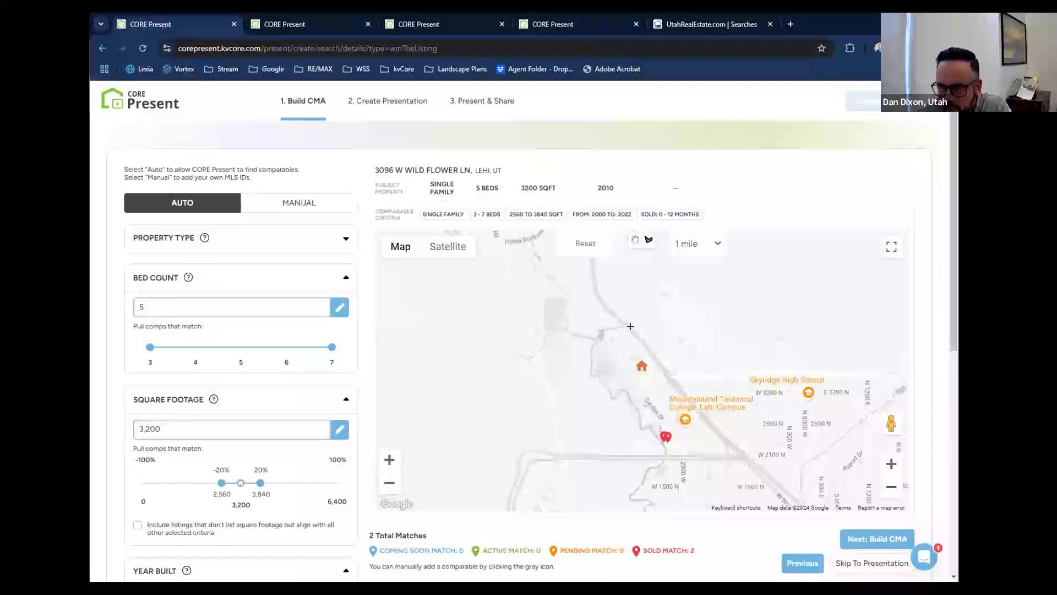
Outline a custom search area around the subject property's neighborhood down to W 2100 N, and another small area across the highway to the northeast.
{"action": "left_click", "coordinate": [632, 328]}
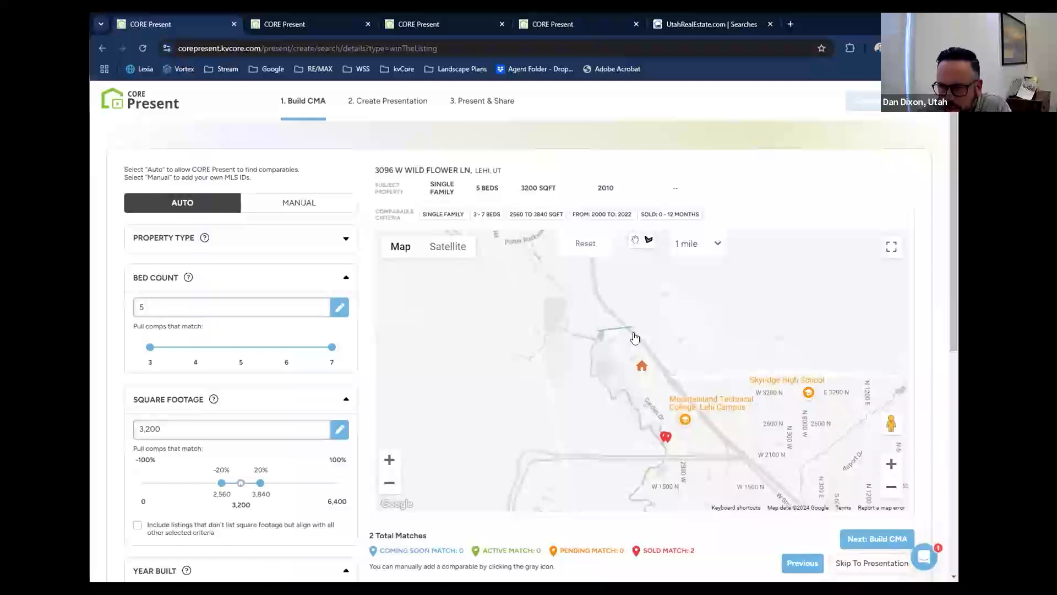
{"action": "left_click", "coordinate": [748, 457]}
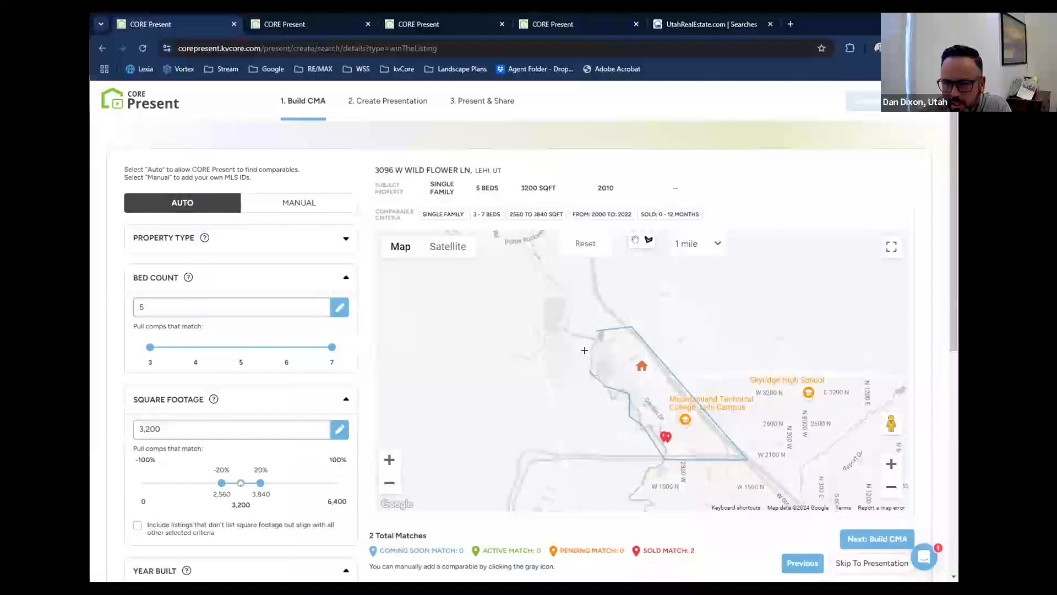
{"action": "left_click", "coordinate": [595, 330]}
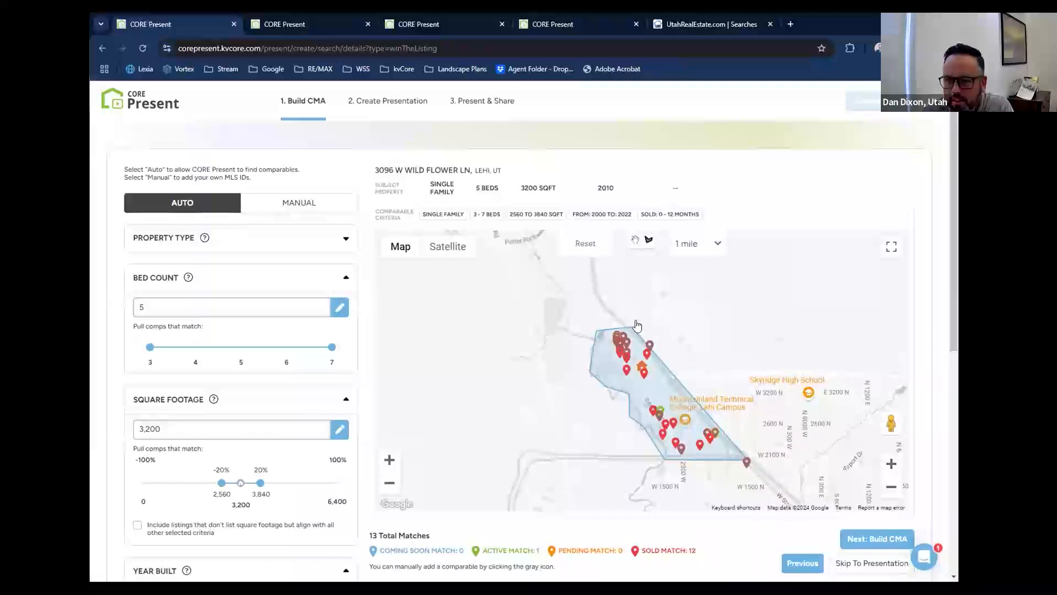
{"action": "mouse_move", "coordinate": [647, 289]}
{"action": "left_mouse_down"}
{"action": "mouse_move", "coordinate": [674, 315]}
{"action": "mouse_move", "coordinate": [657, 362]}
{"action": "mouse_move", "coordinate": [633, 326]}
{"action": "left_mouse_up"}
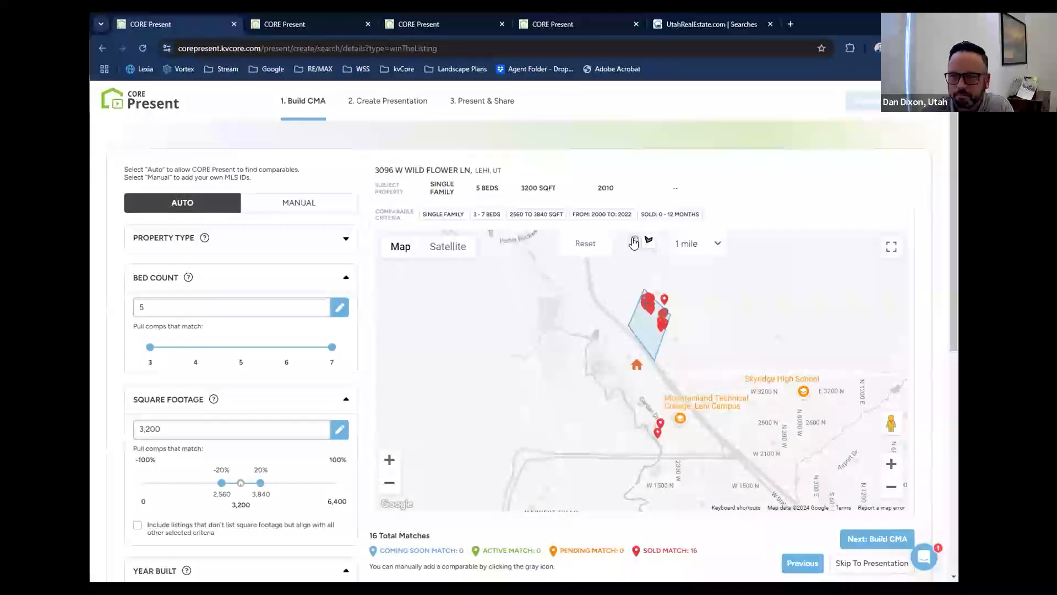
Clear the custom-drawn area and restore the 1 mile search circle around the subject property.
{"action": "left_click", "coordinate": [697, 244]}
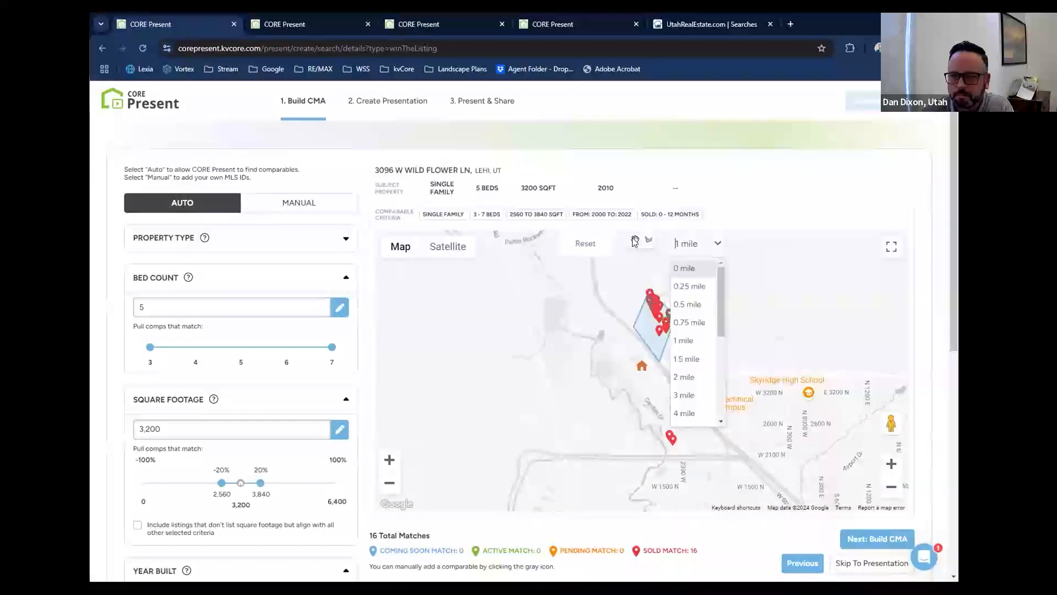
{"action": "left_click", "coordinate": [683, 340]}
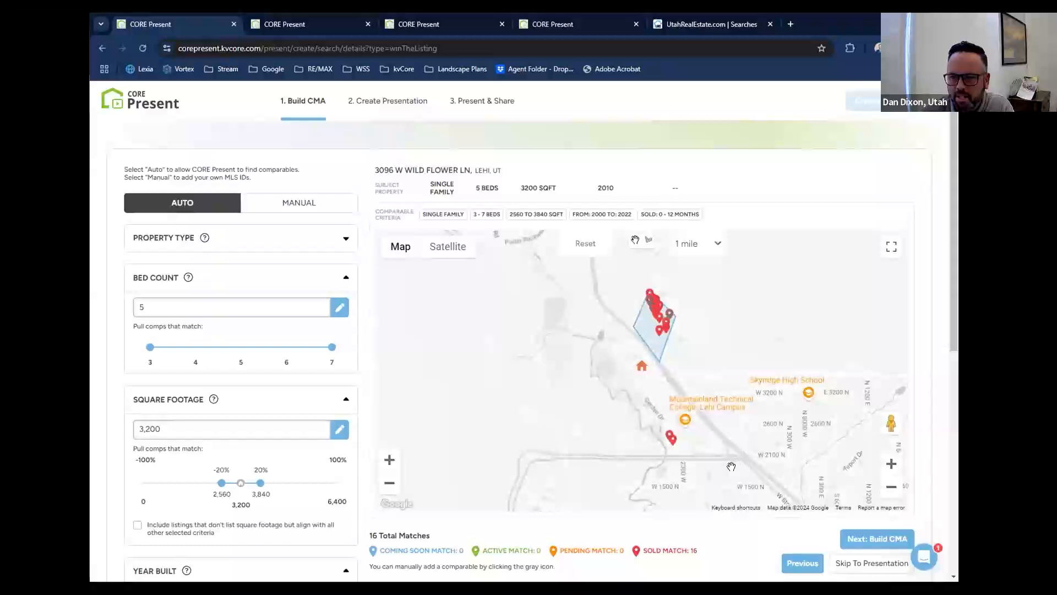
{"action": "left_click", "coordinate": [584, 244]}
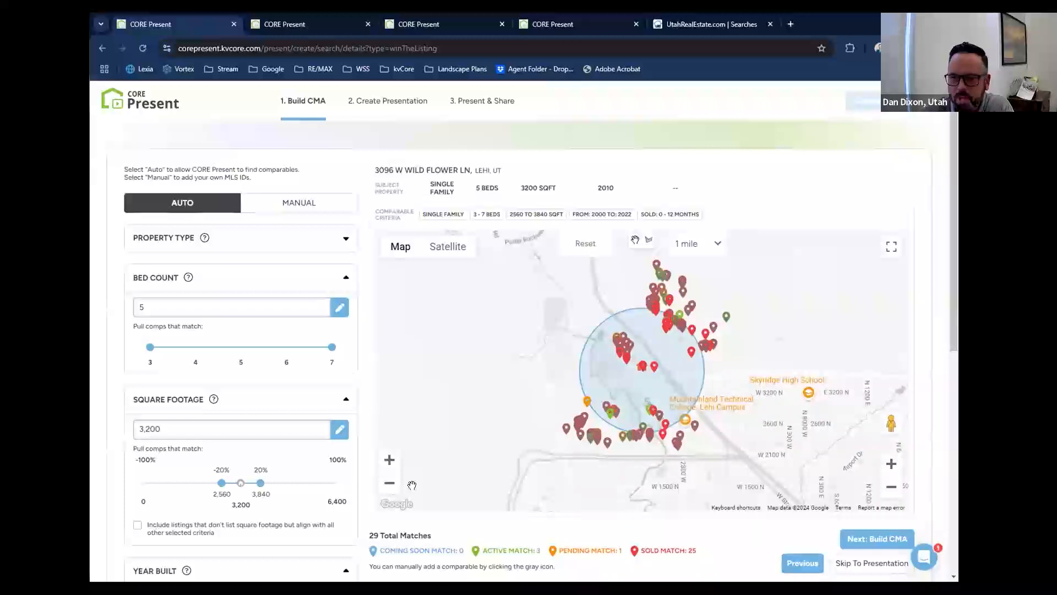
Check the comparable filters down to the closed date and build the CMA from the matching listings.
{"action": "scroll", "coordinate": [361, 453], "scroll_direction": "down", "scroll_amount": 2}
{"action": "scroll", "coordinate": [361, 452], "scroll_direction": "down", "scroll_amount": 3}
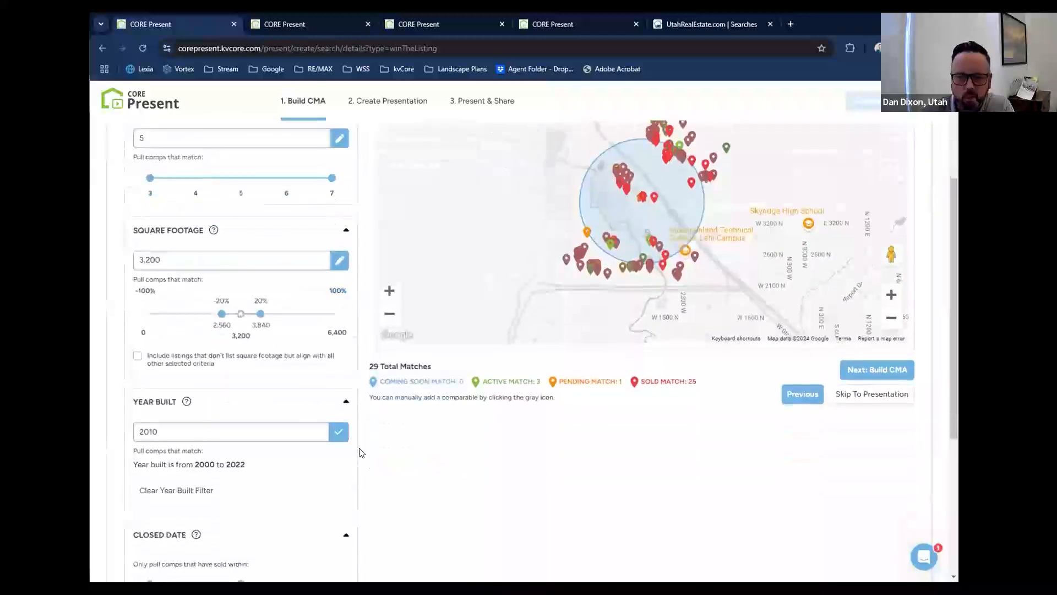
{"action": "scroll", "coordinate": [361, 453], "scroll_direction": "up", "scroll_amount": 4}
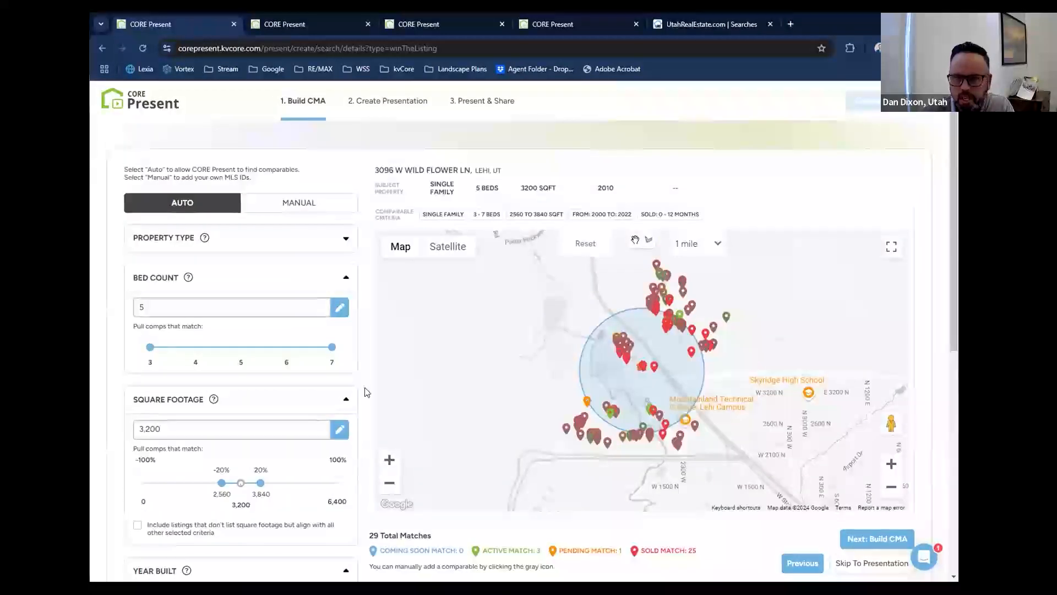
{"action": "left_click", "coordinate": [869, 538]}
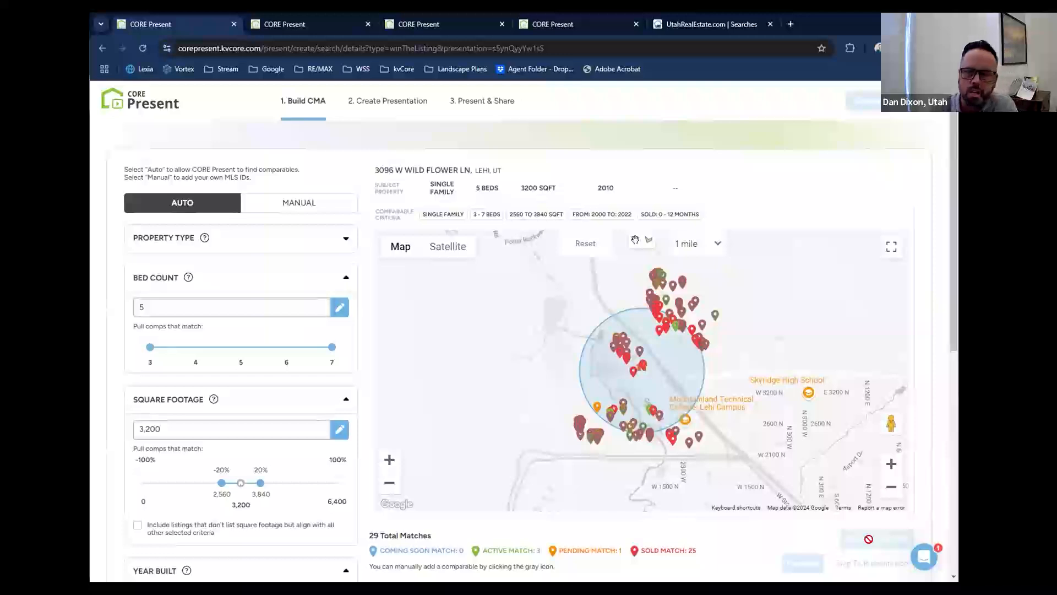
{"action": "left_click", "coordinate": [868, 539]}
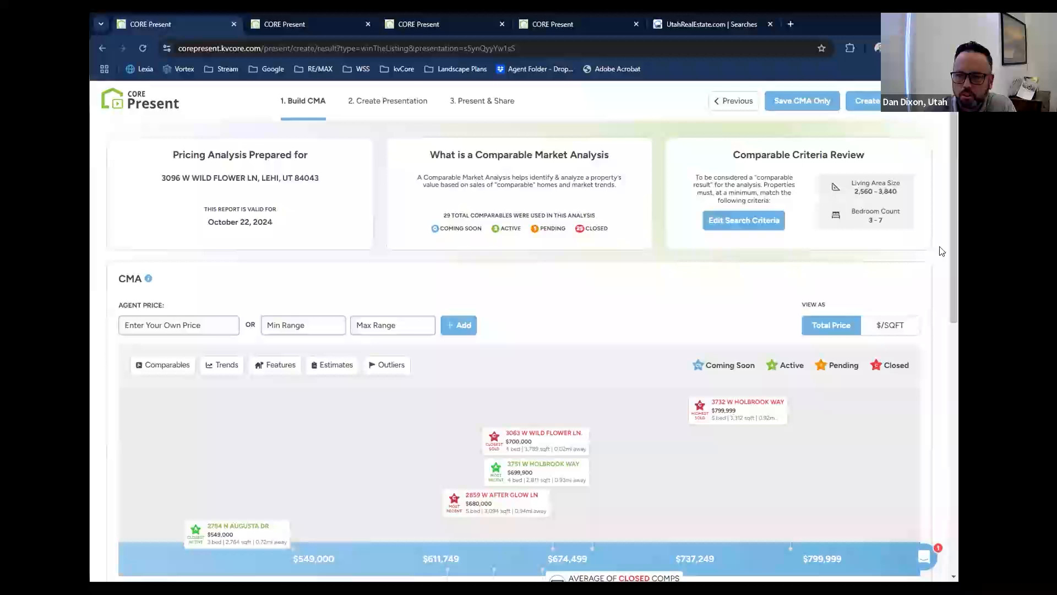
View the CMA price chart by price per square foot and return it to total price.
{"action": "scroll", "coordinate": [941, 250], "scroll_direction": "down", "scroll_amount": 2}
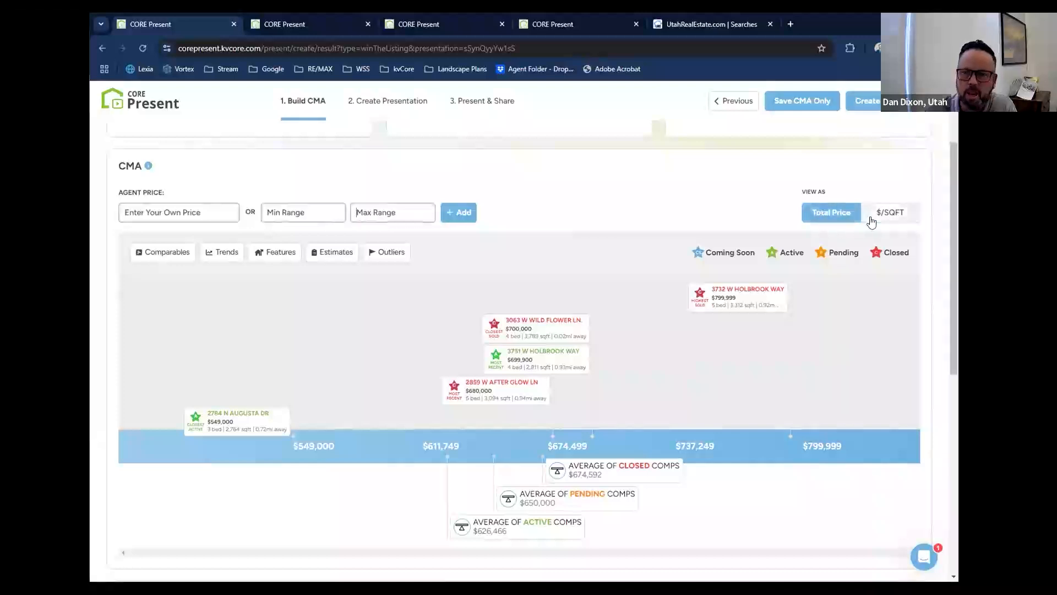
{"action": "left_click", "coordinate": [875, 220]}
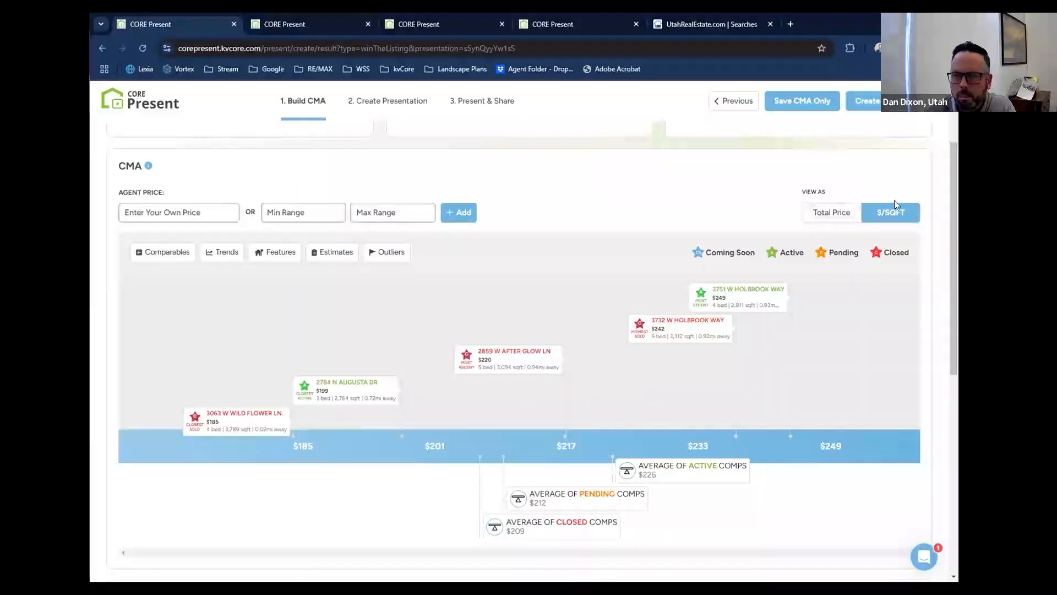
{"action": "left_click", "coordinate": [835, 213]}
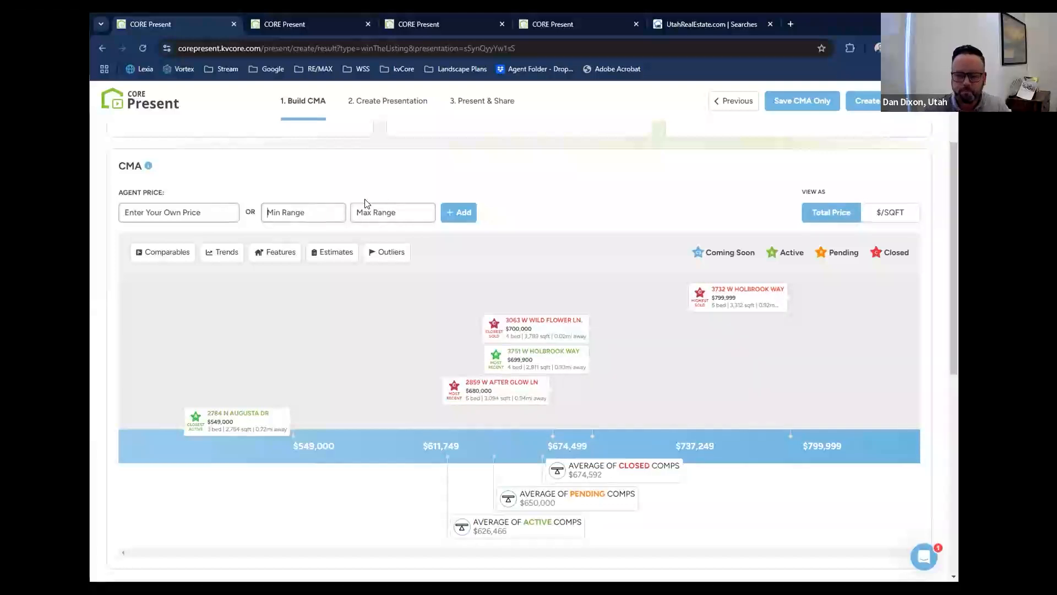
Add an agent price range of $675,000 to $725,000 to the CMA.
{"action": "type", "text": "675,000"}
{"action": "key", "text": "Tab"}
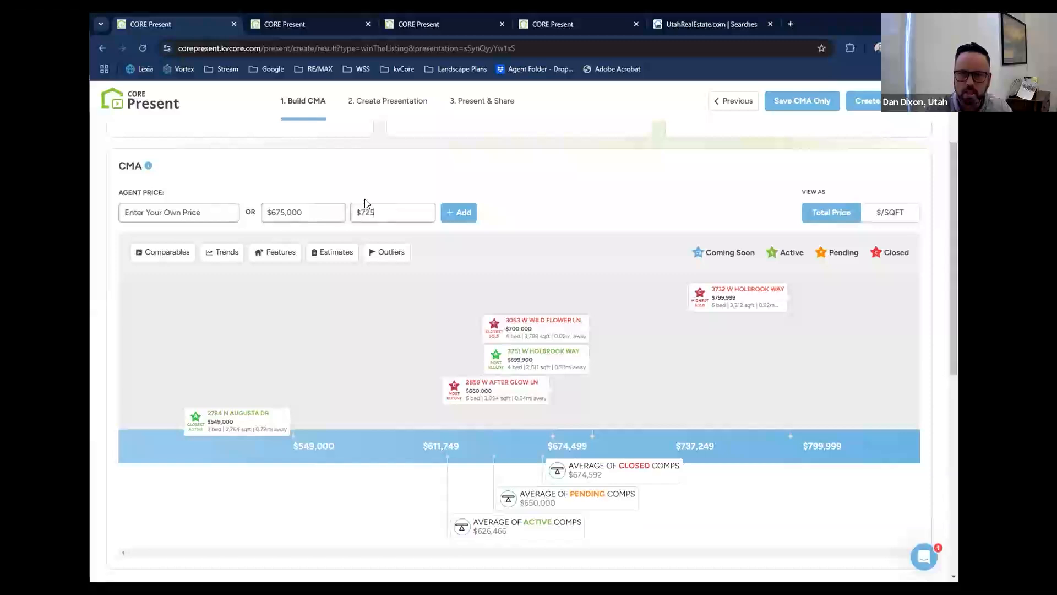
{"action": "type", "text": "725,000"}
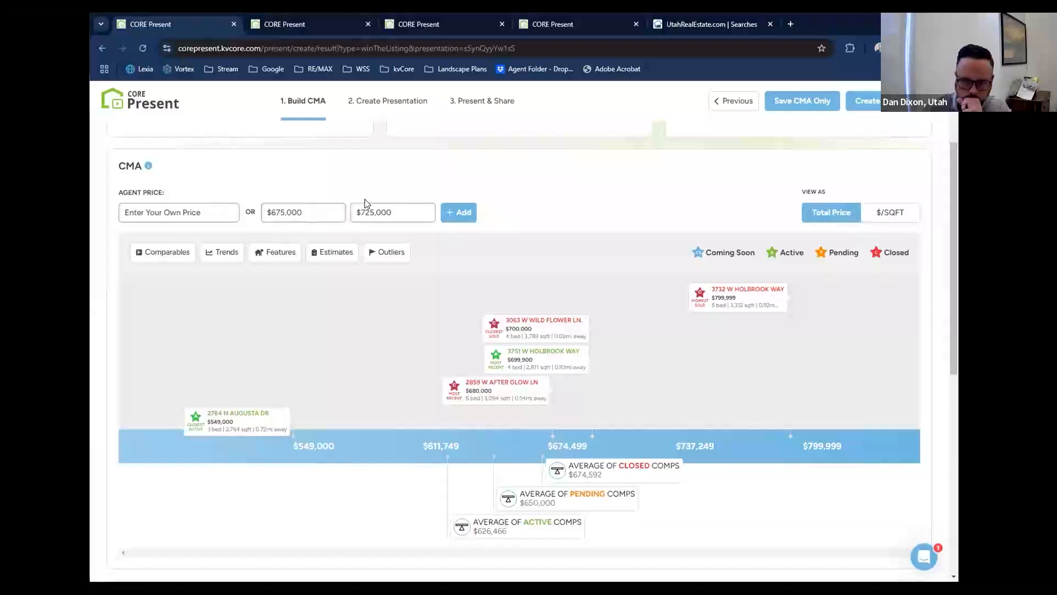
{"action": "left_click", "coordinate": [459, 213]}
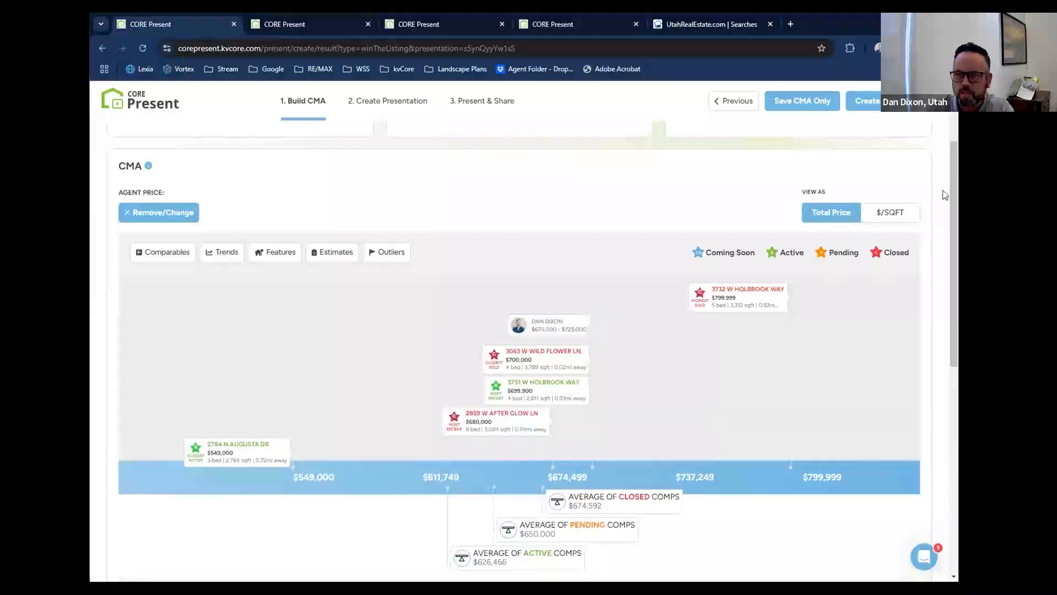
Compare the agent's price range by price per square foot and total price, and look over the CMA page down to Market Assessment.
{"action": "left_click", "coordinate": [911, 218]}
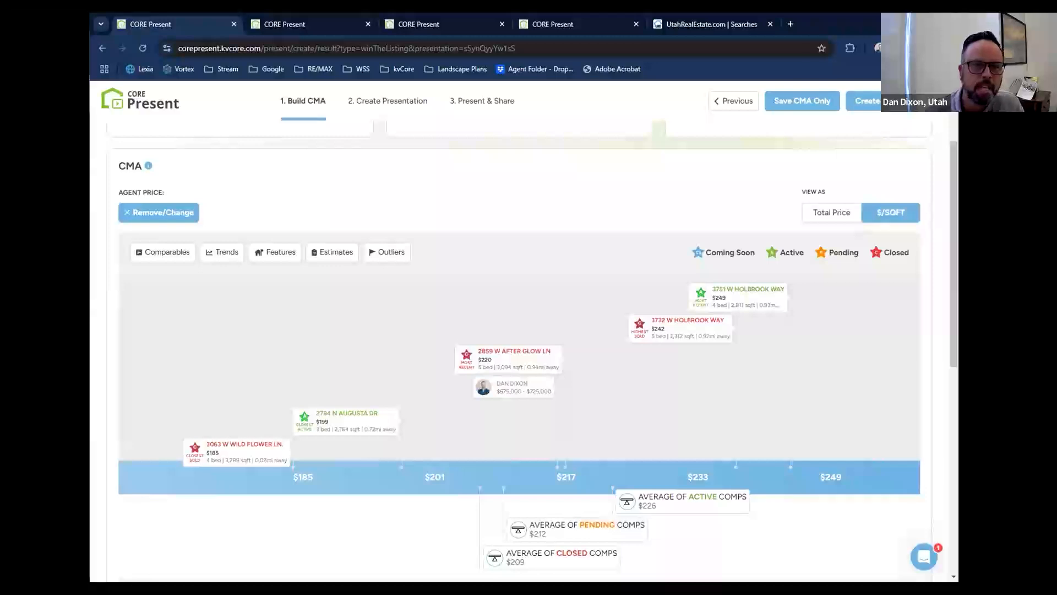
{"action": "left_click", "coordinate": [826, 223]}
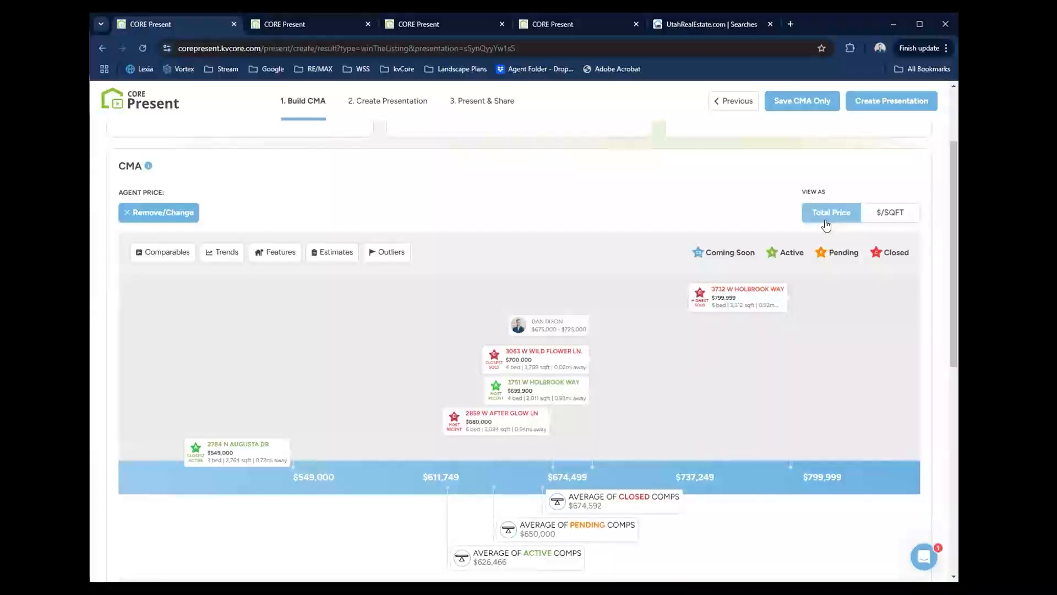
{"action": "scroll", "coordinate": [932, 241], "scroll_direction": "up", "scroll_amount": 1}
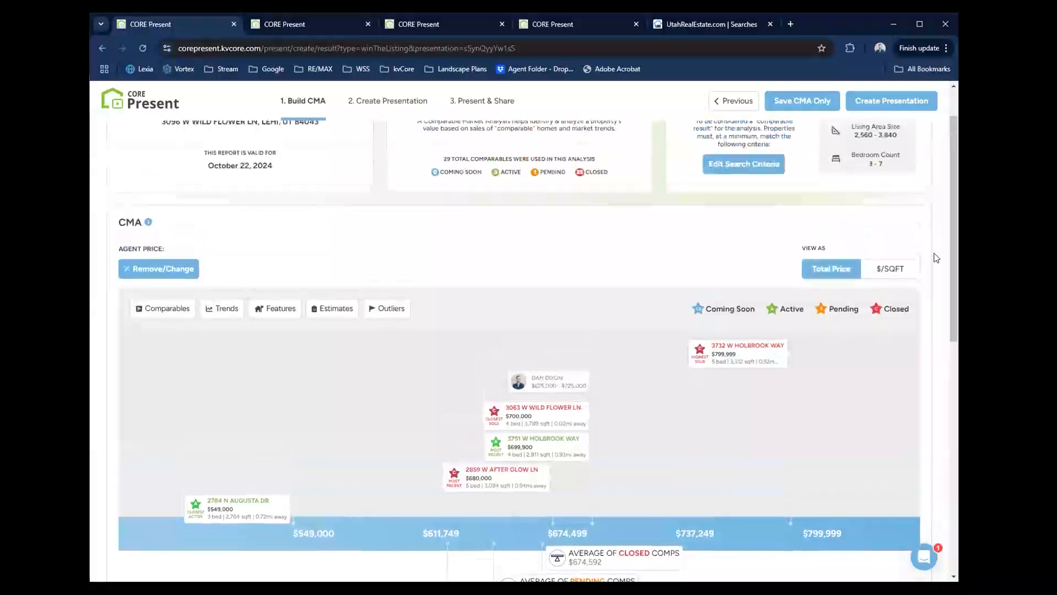
{"action": "scroll", "coordinate": [932, 252], "scroll_direction": "down", "scroll_amount": 2}
{"action": "scroll", "coordinate": [935, 256], "scroll_direction": "up", "scroll_amount": 3}
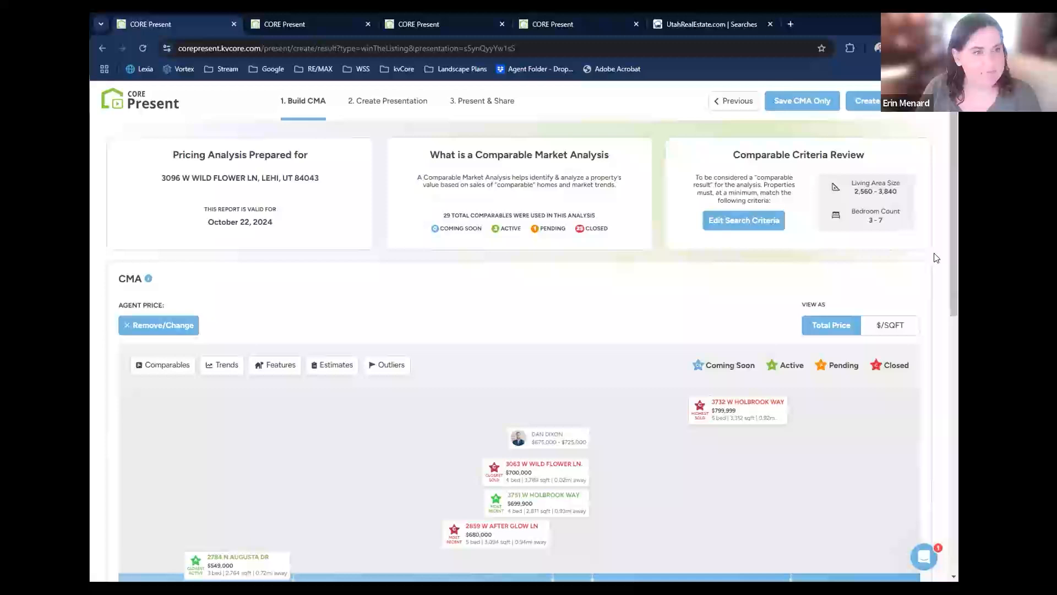
{"action": "scroll", "coordinate": [936, 258], "scroll_direction": "down", "scroll_amount": 3}
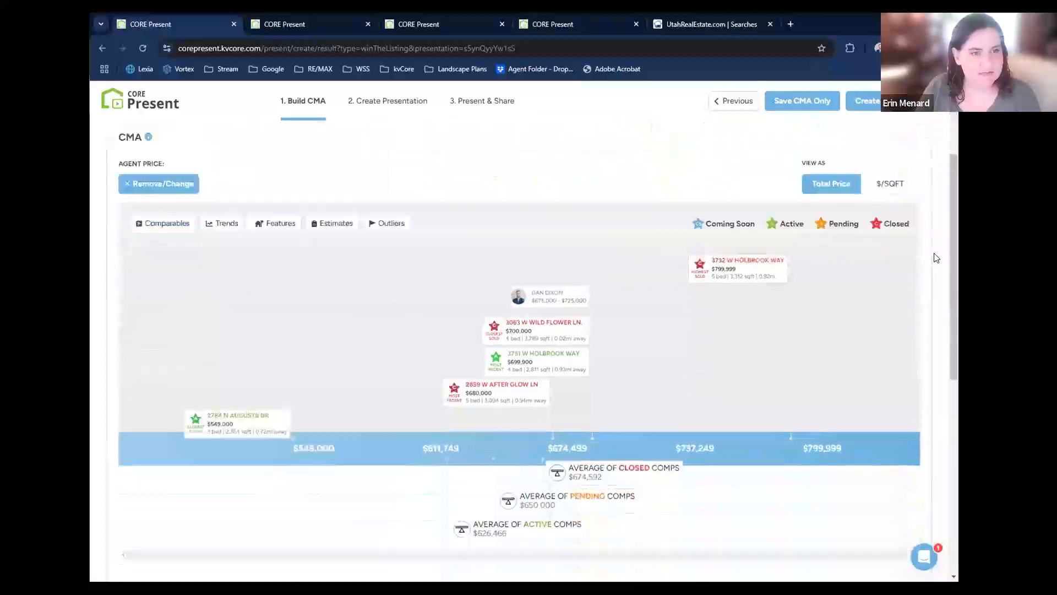
{"action": "scroll", "coordinate": [936, 258], "scroll_direction": "down", "scroll_amount": 4}
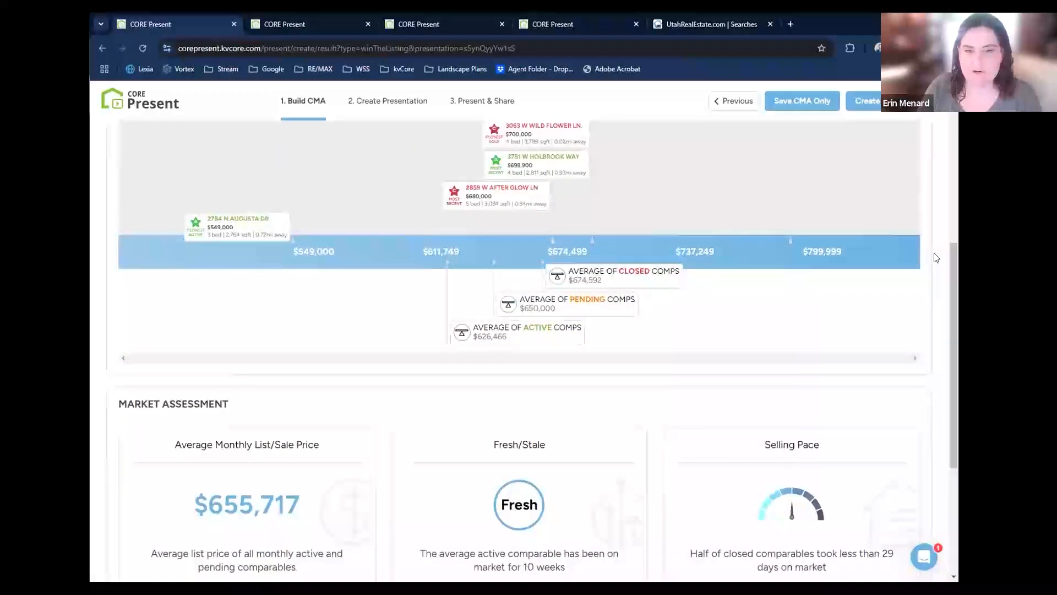
{"action": "scroll", "coordinate": [937, 258], "scroll_direction": "up", "scroll_amount": 7}
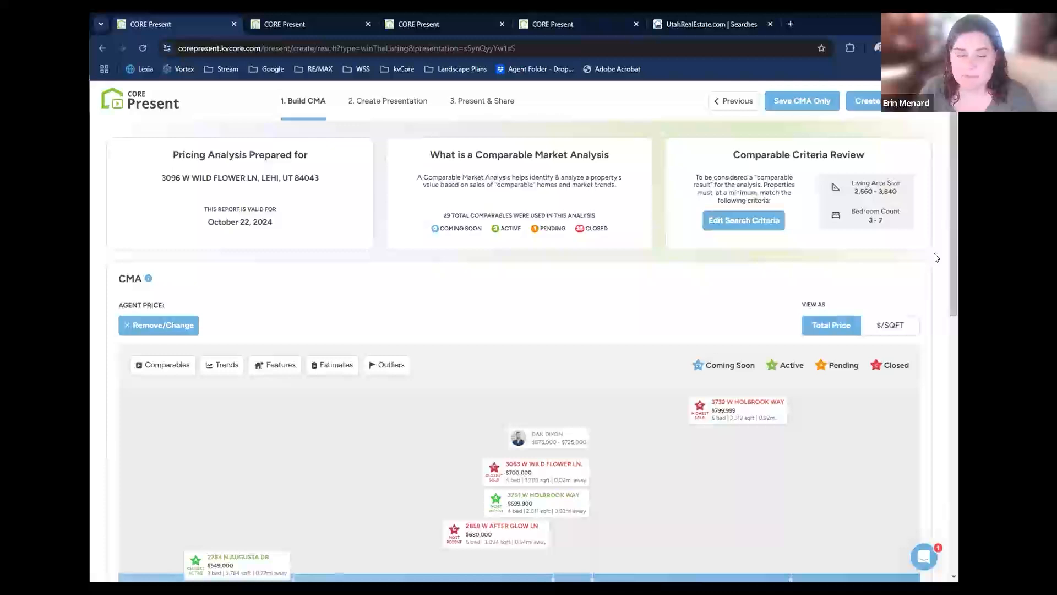
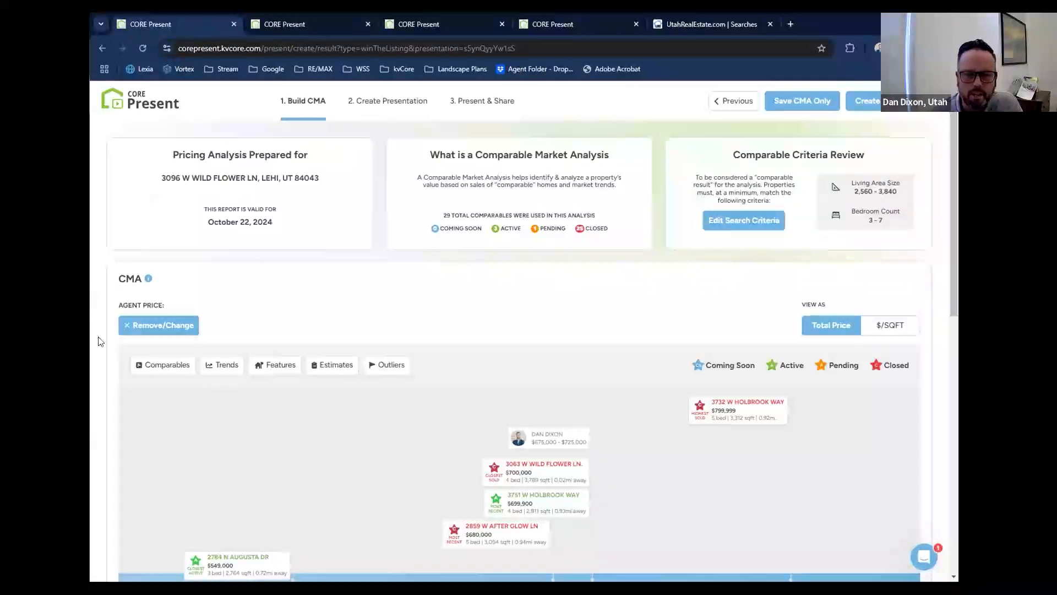
Replace the agent price range on the CMA with a single agent price of $689,000.
{"action": "scroll", "coordinate": [100, 341], "scroll_direction": "down", "scroll_amount": 1}
{"action": "scroll", "coordinate": [100, 342], "scroll_direction": "down", "scroll_amount": 1}
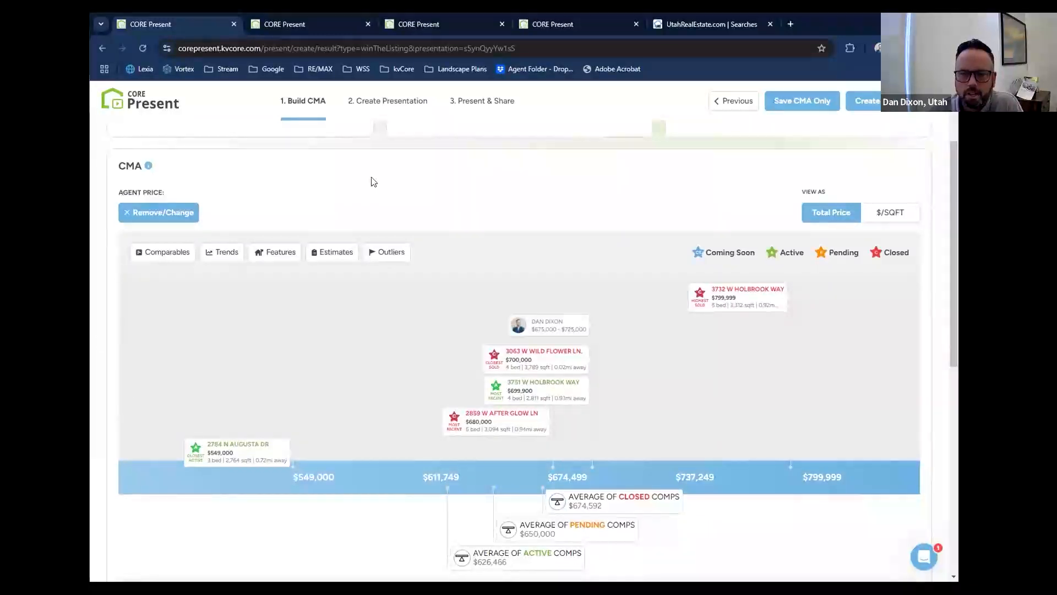
{"action": "left_click", "coordinate": [531, 312]}
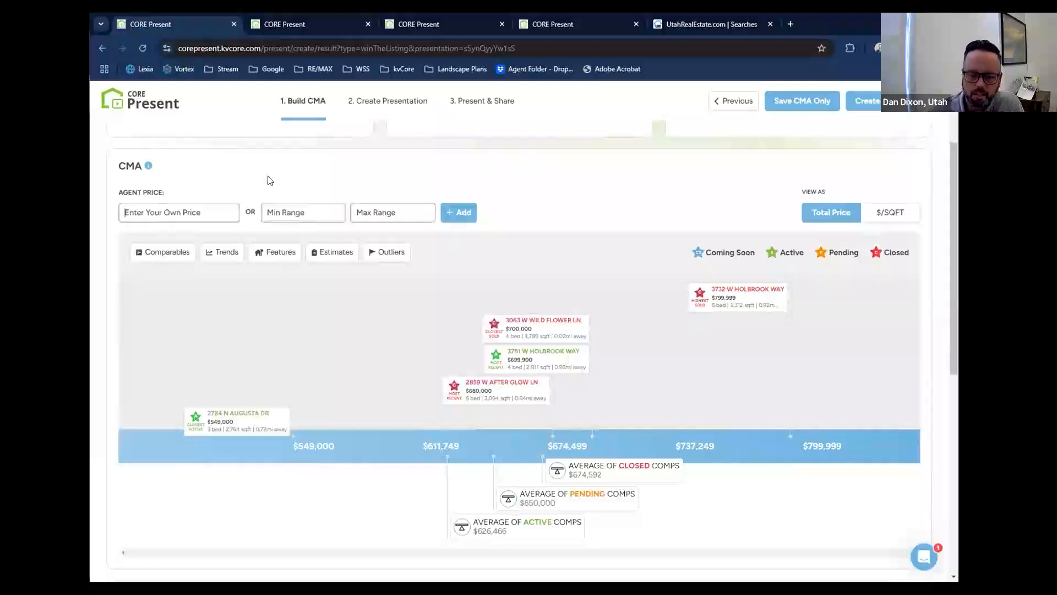
{"action": "type", "text": "6890000"}
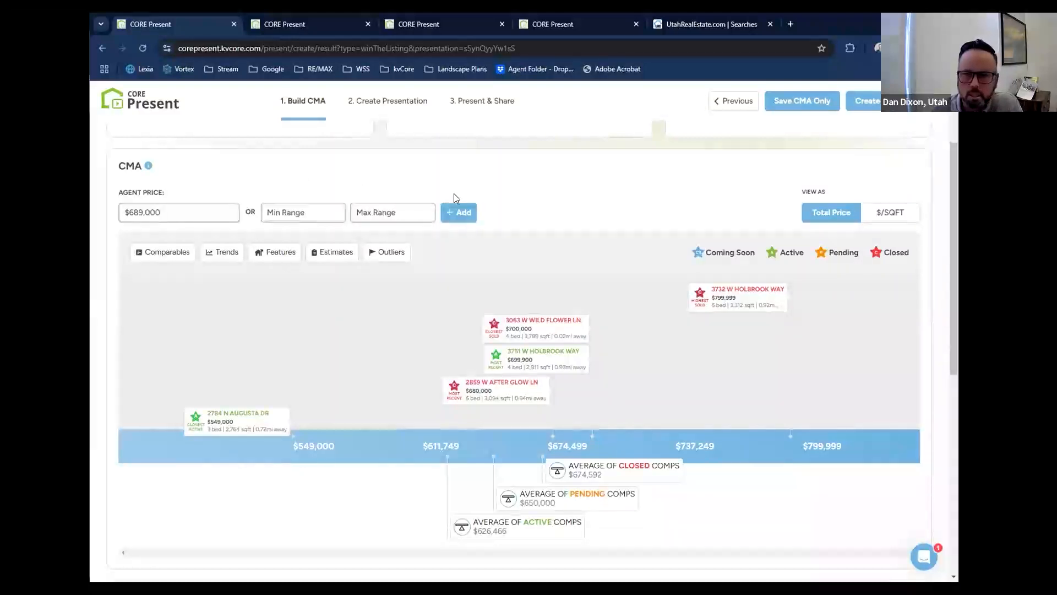
{"action": "left_click", "coordinate": [460, 212]}
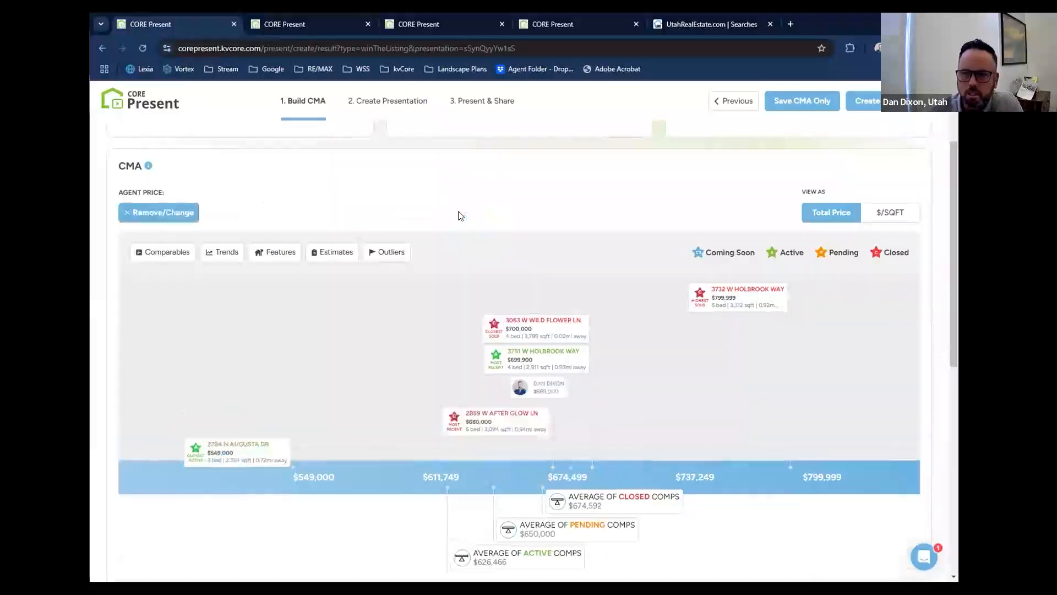
Look over the CMA's outlier options and the comparable features of the active and pending homes.
{"action": "scroll", "coordinate": [121, 197], "scroll_direction": "down", "scroll_amount": 1}
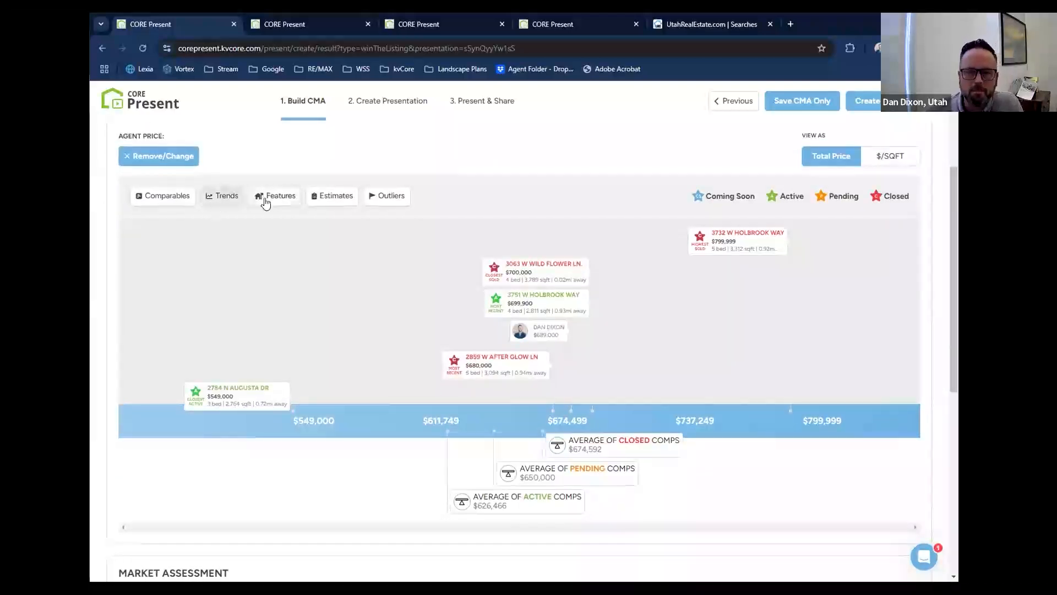
{"action": "left_click", "coordinate": [392, 198]}
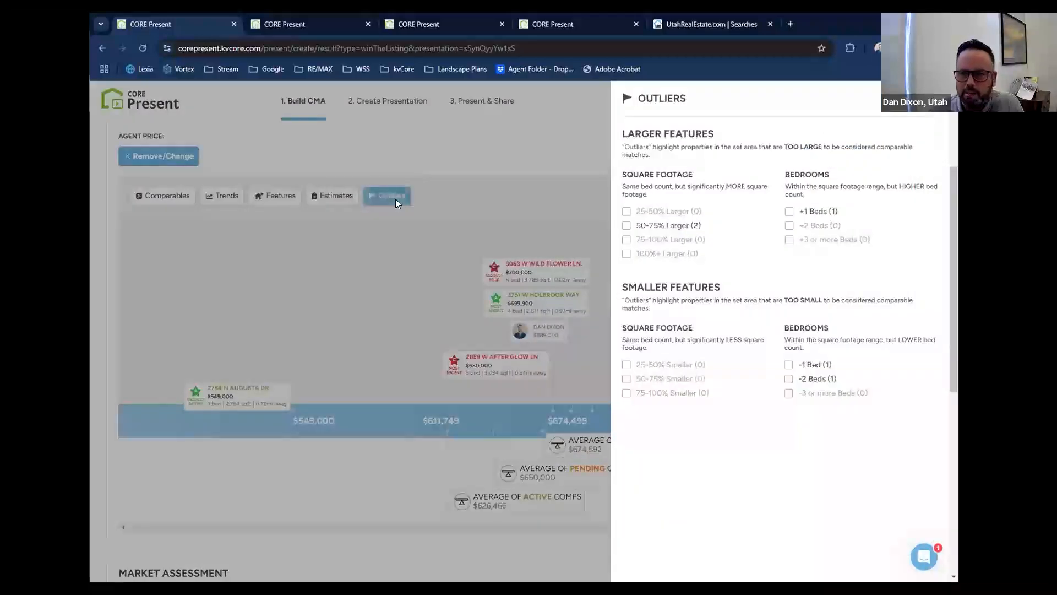
{"action": "left_click", "coordinate": [354, 199]}
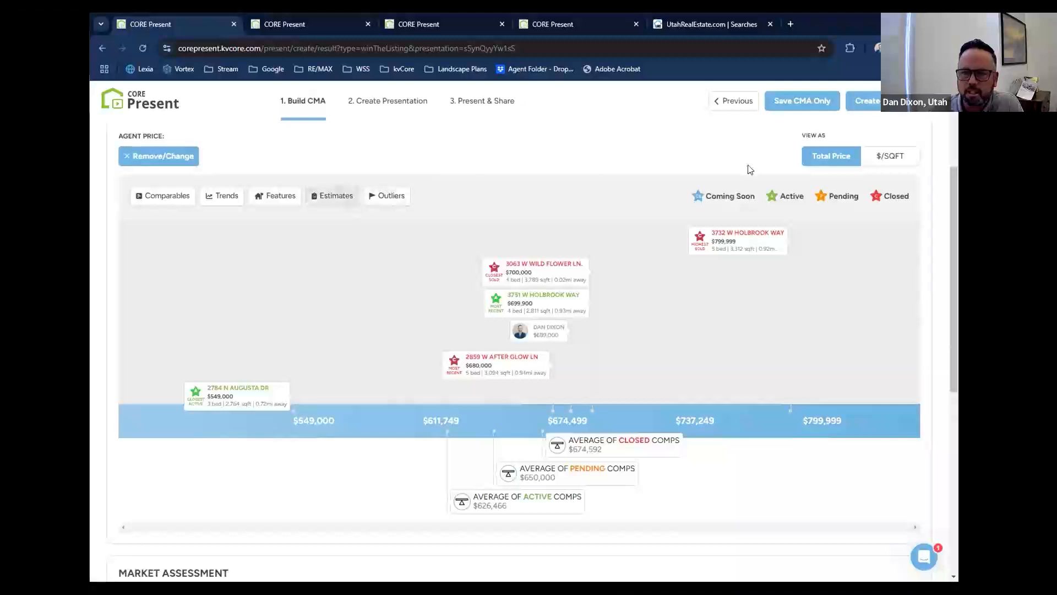
{"action": "left_click", "coordinate": [334, 196]}
{"action": "left_click", "coordinate": [275, 177]}
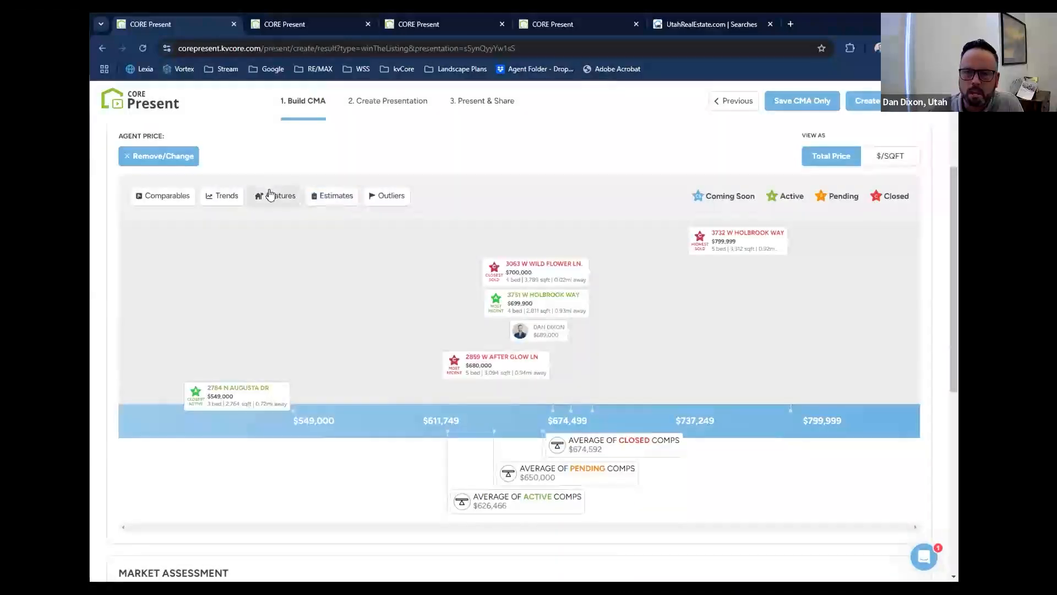
{"action": "left_click", "coordinate": [270, 197]}
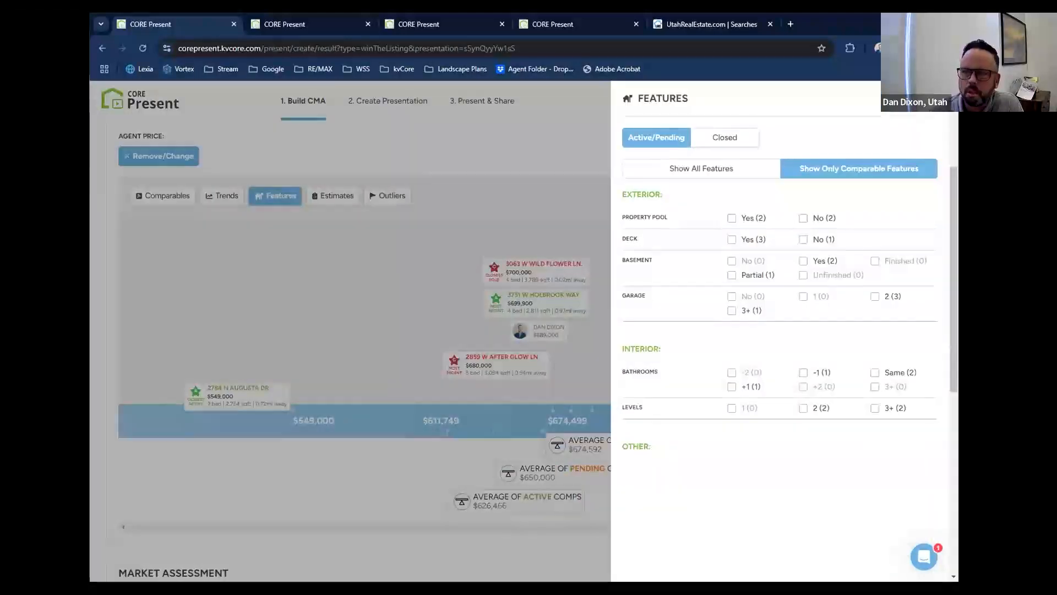
{"action": "left_click", "coordinate": [929, 99]}
Add the Attom estimate to the CMA price scale.
{"action": "left_click", "coordinate": [325, 197]}
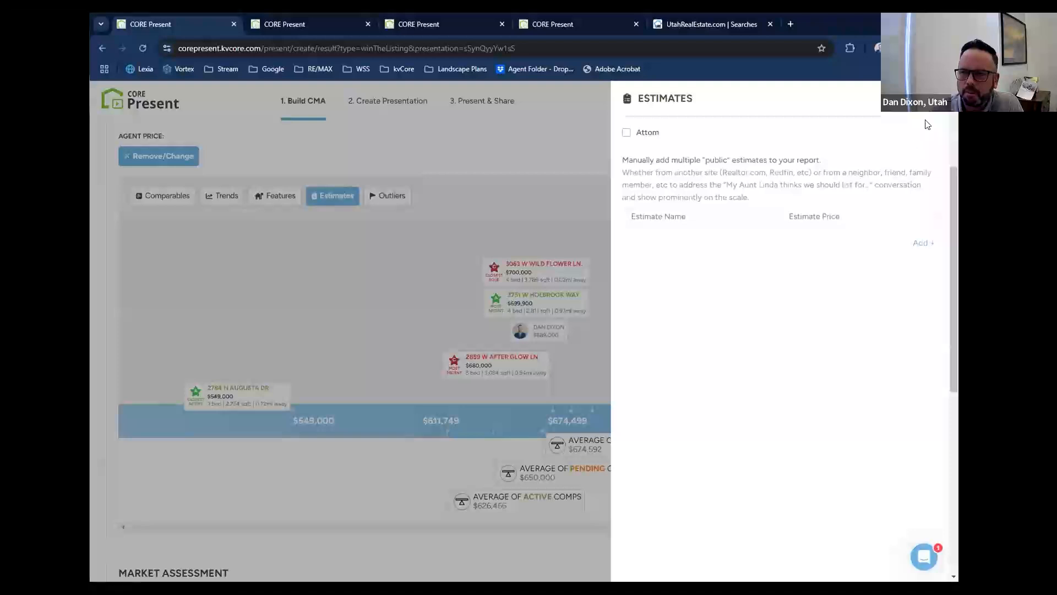
{"action": "left_click", "coordinate": [645, 134]}
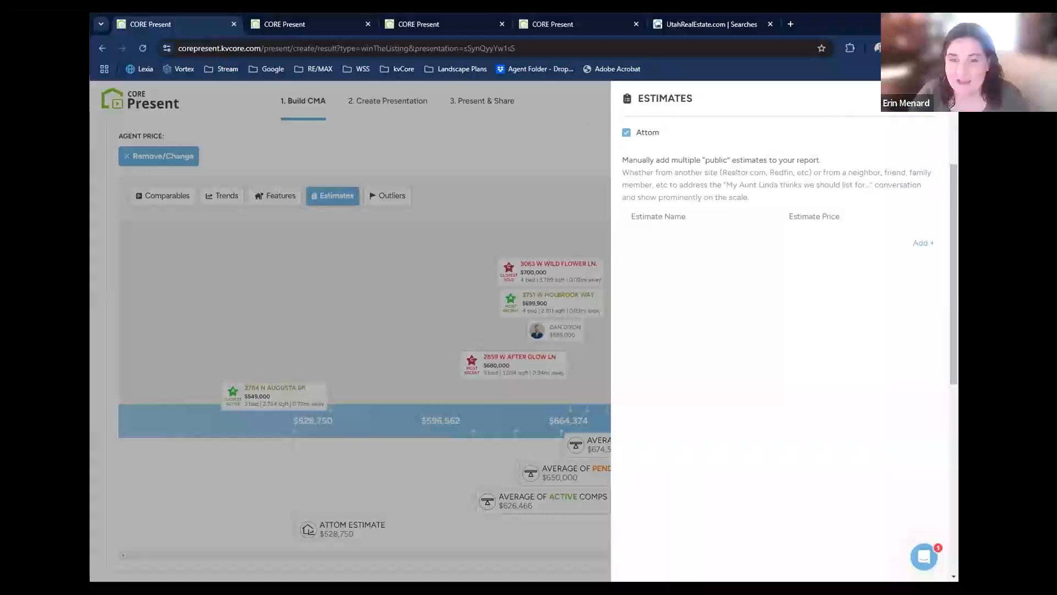
{"action": "left_click", "coordinate": [540, 518]}
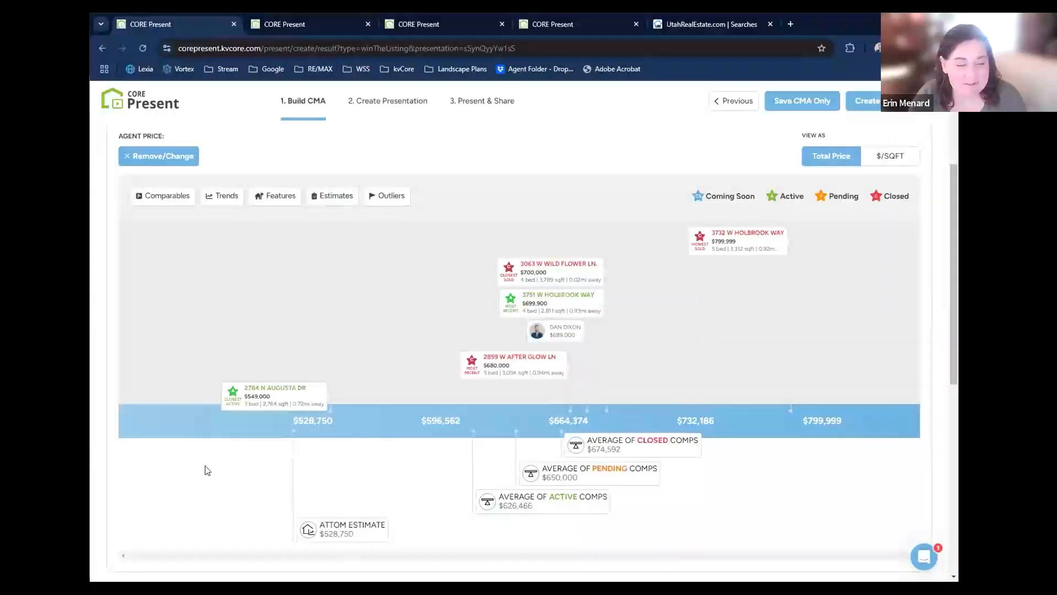
Examine the Attom estimate on the price scale against the comparables and their averages.
{"action": "scroll", "coordinate": [184, 463], "scroll_direction": "down", "scroll_amount": 1}
{"action": "scroll", "coordinate": [186, 464], "scroll_direction": "up", "scroll_amount": 1}
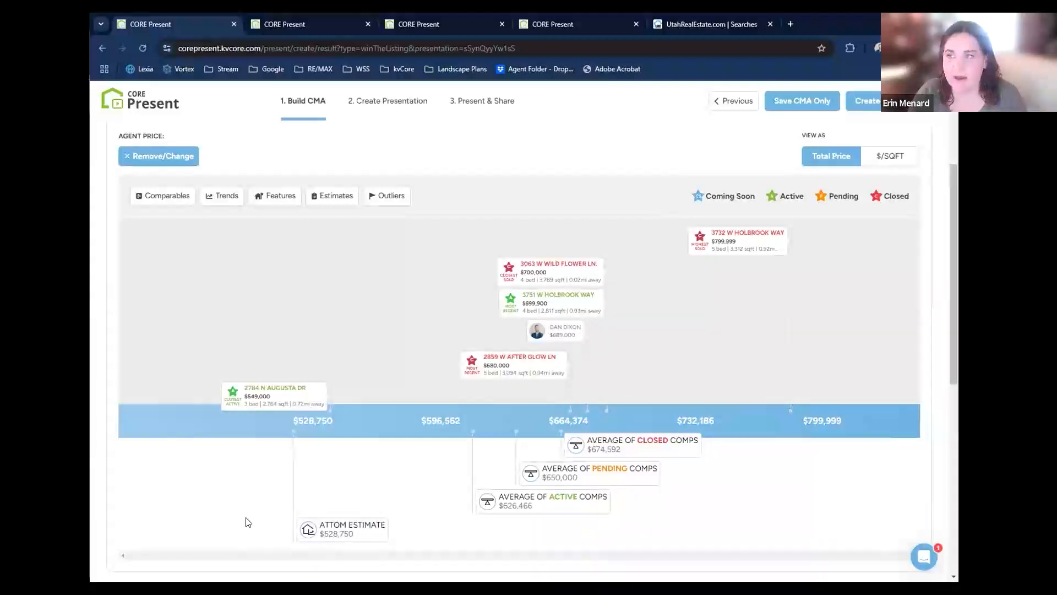
{"action": "double_click", "coordinate": [334, 534]}
{"action": "triple_click", "coordinate": [334, 534]}
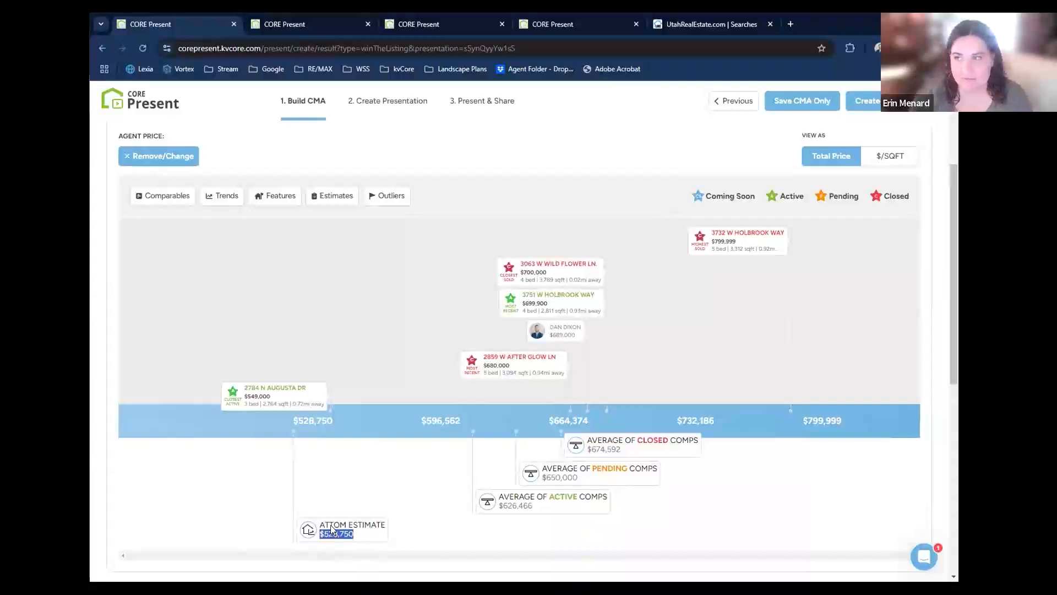
{"action": "triple_click", "coordinate": [334, 526]}
{"action": "left_click", "coordinate": [336, 536]}
{"action": "double_click", "coordinate": [337, 534]}
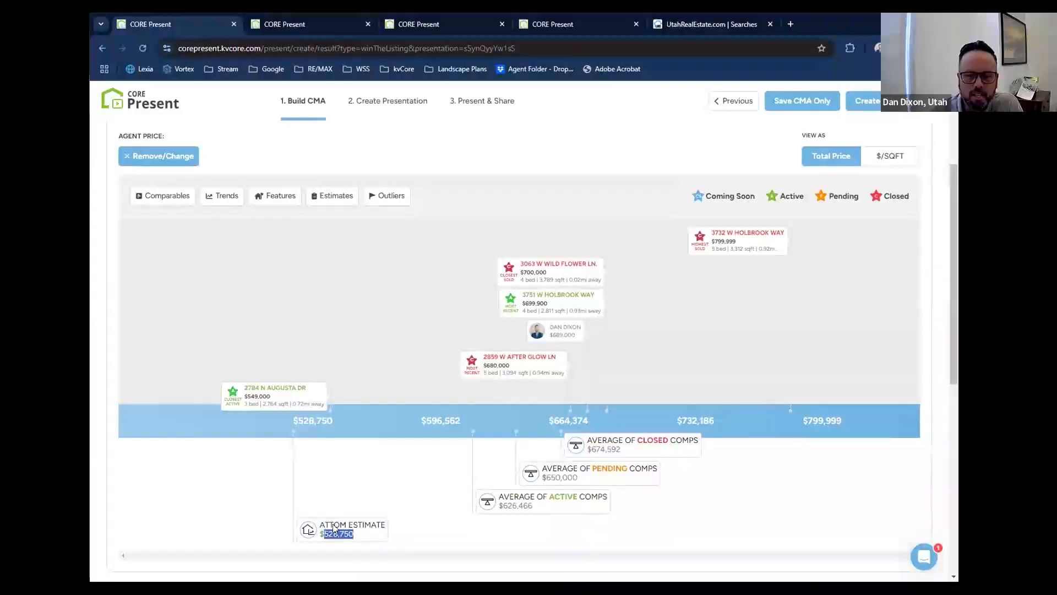
{"action": "triple_click", "coordinate": [346, 527]}
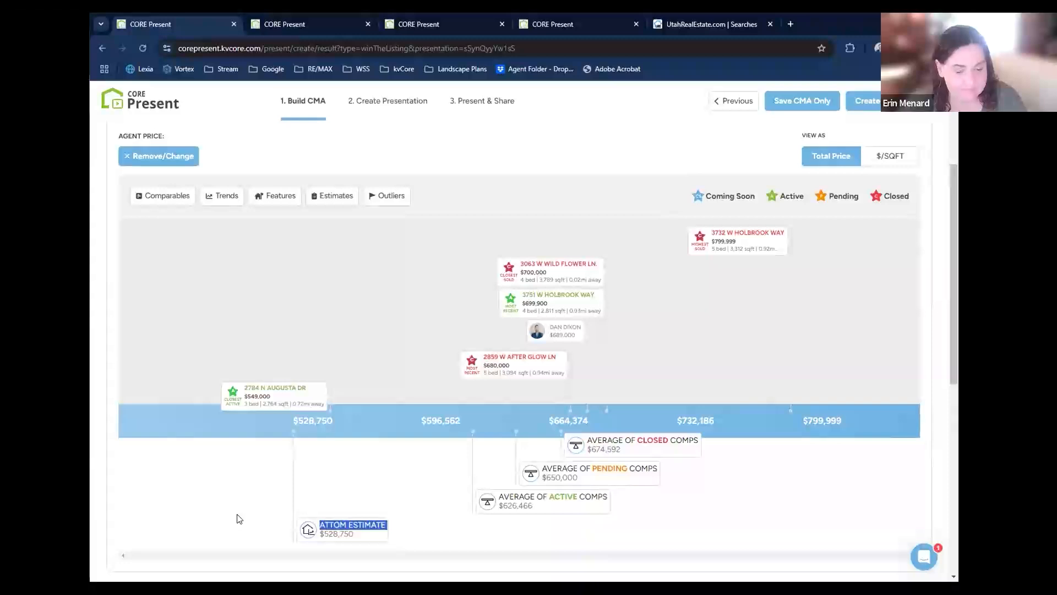
{"action": "left_click", "coordinate": [335, 520]}
{"action": "double_click", "coordinate": [336, 535]}
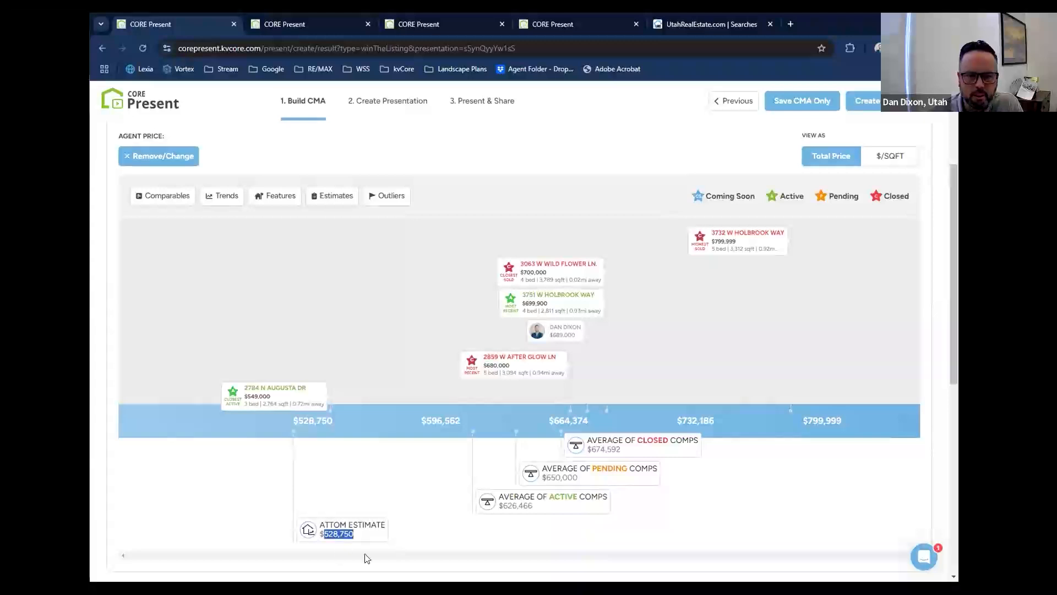
{"action": "left_click", "coordinate": [235, 492]}
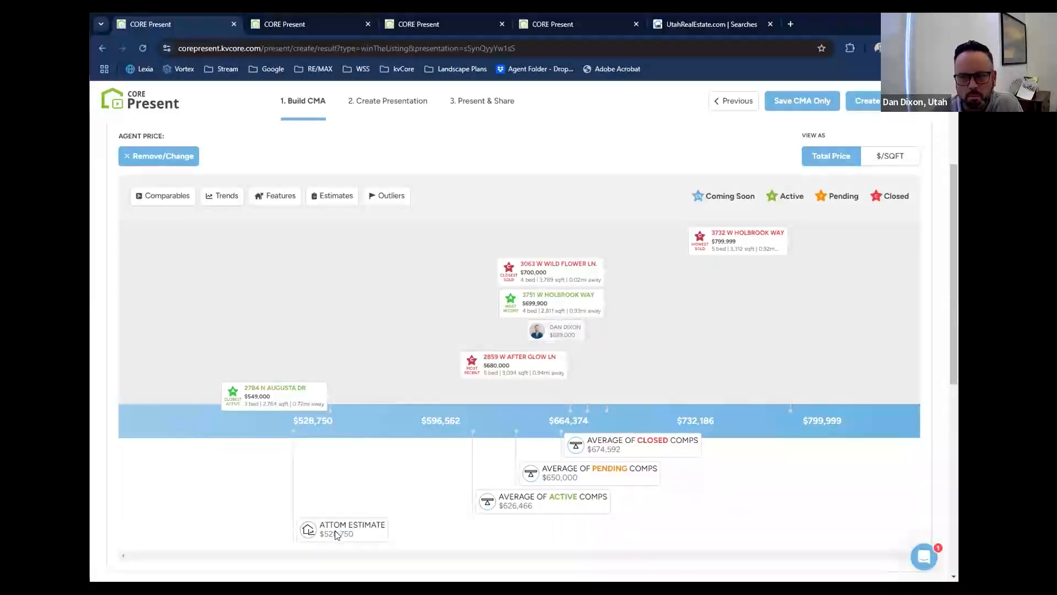
Remove the Attom estimate from the CMA price scale.
{"action": "left_click", "coordinate": [332, 193]}
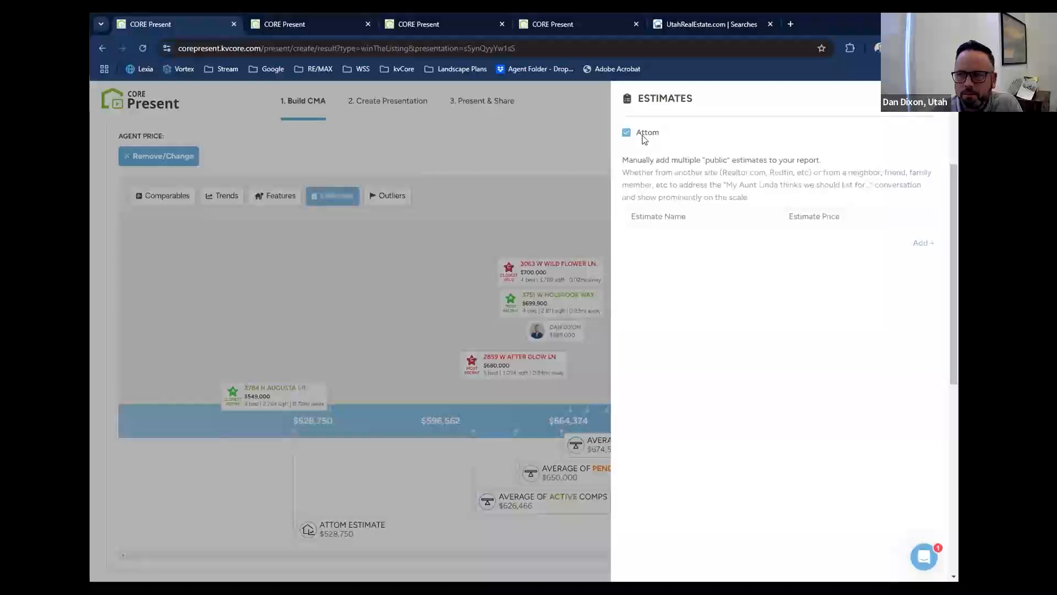
{"action": "left_click", "coordinate": [626, 132]}
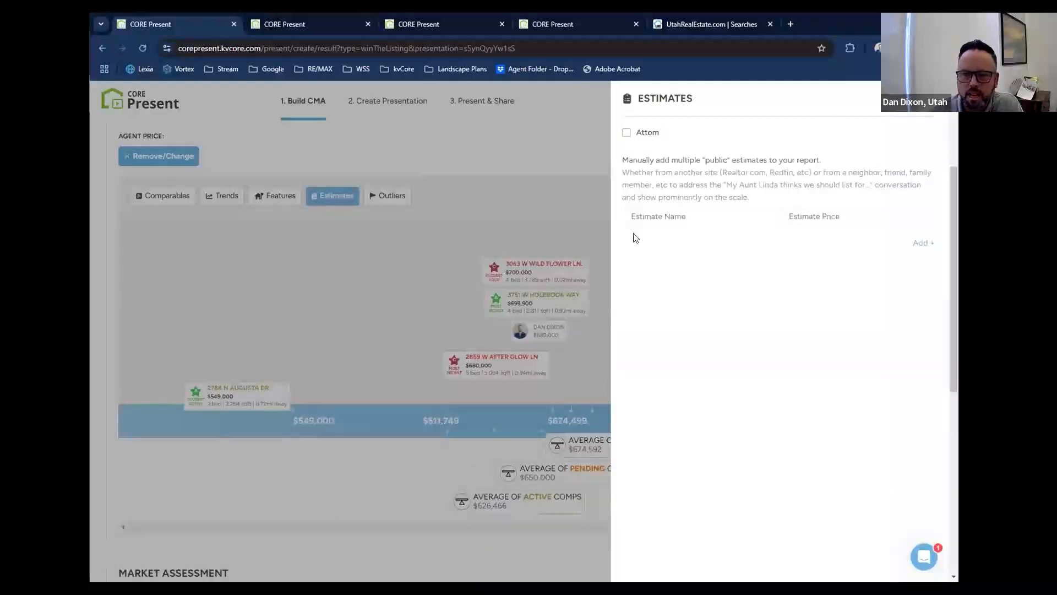
{"action": "left_click", "coordinate": [333, 220]}
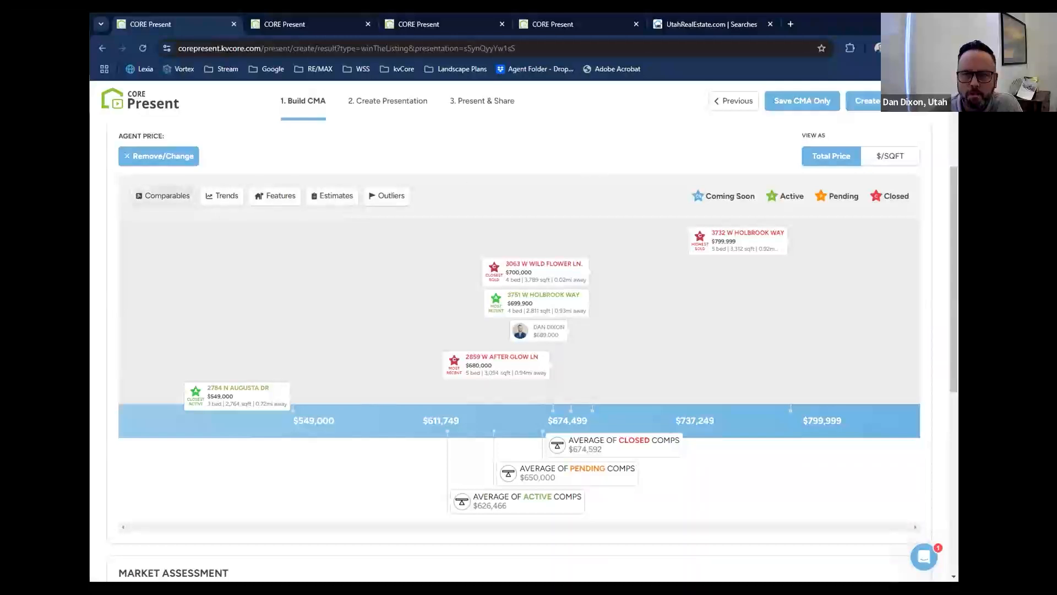
Open the CMA's comparables and look through the active, pending and closed homes.
{"action": "left_click", "coordinate": [153, 195]}
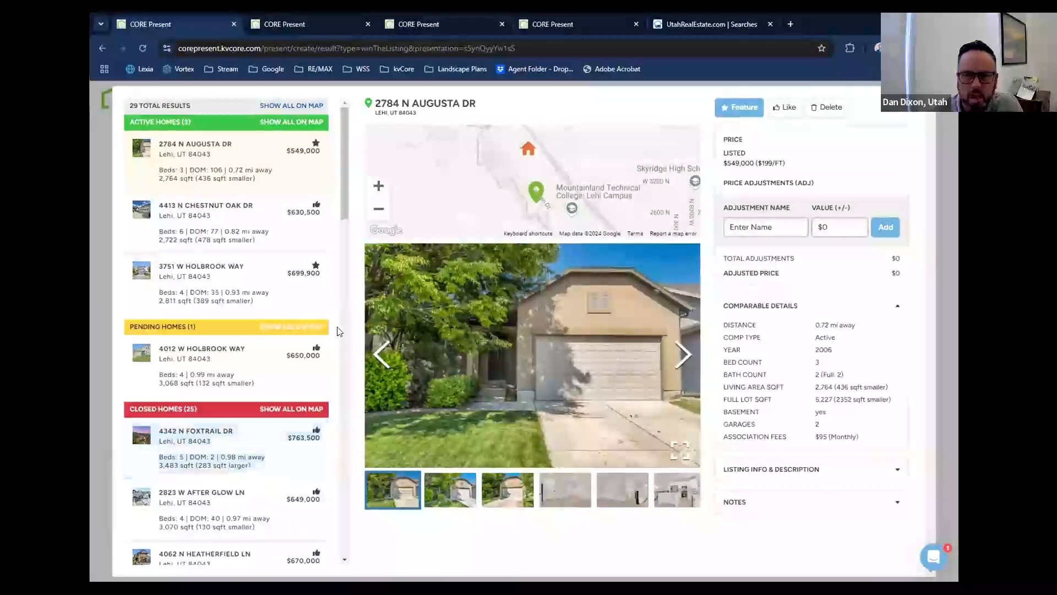
{"action": "scroll", "coordinate": [338, 331], "scroll_direction": "down", "scroll_amount": 6}
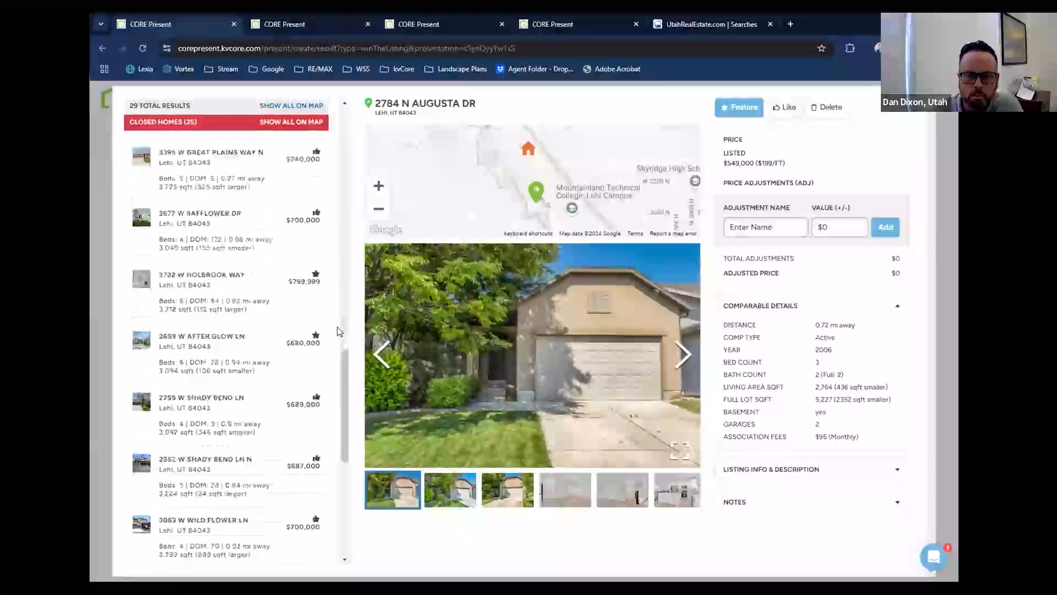
{"action": "scroll", "coordinate": [338, 330], "scroll_direction": "up", "scroll_amount": 6}
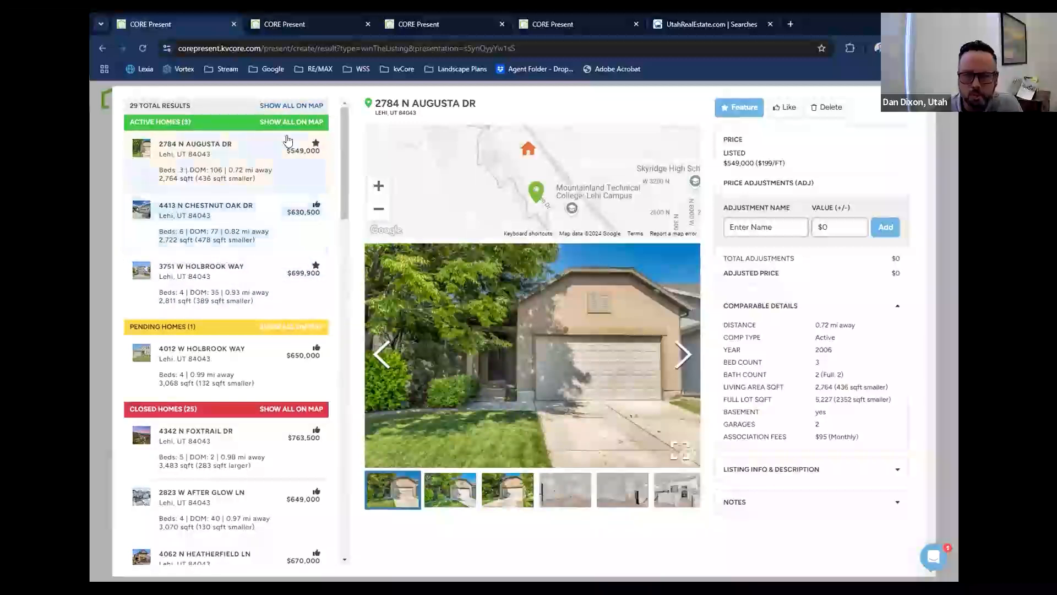
Switch the $549,000 active comparable to Like and back to Feature.
{"action": "left_click", "coordinate": [785, 107]}
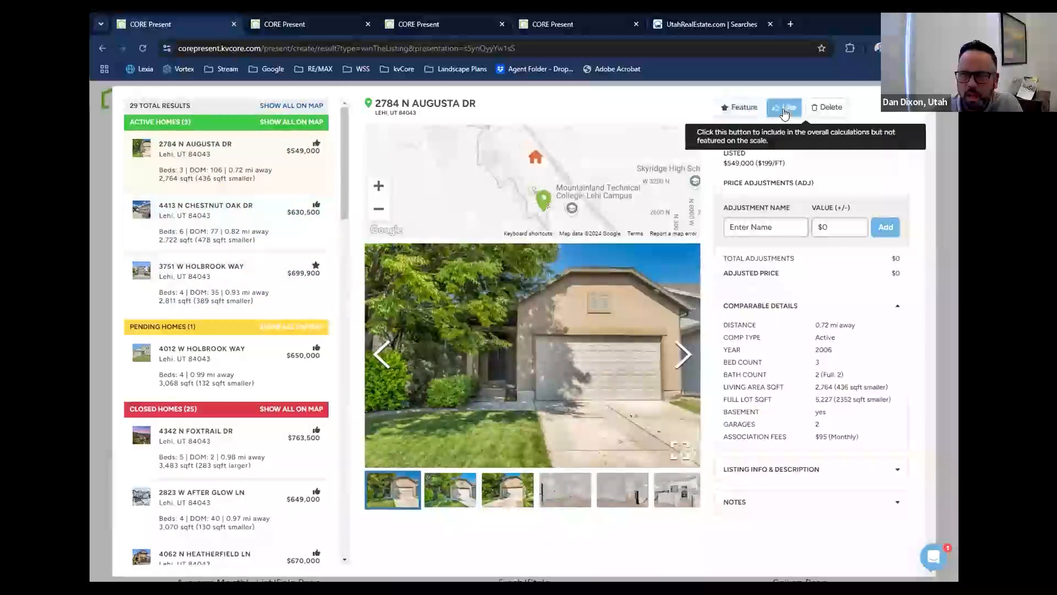
{"action": "left_click", "coordinate": [748, 110]}
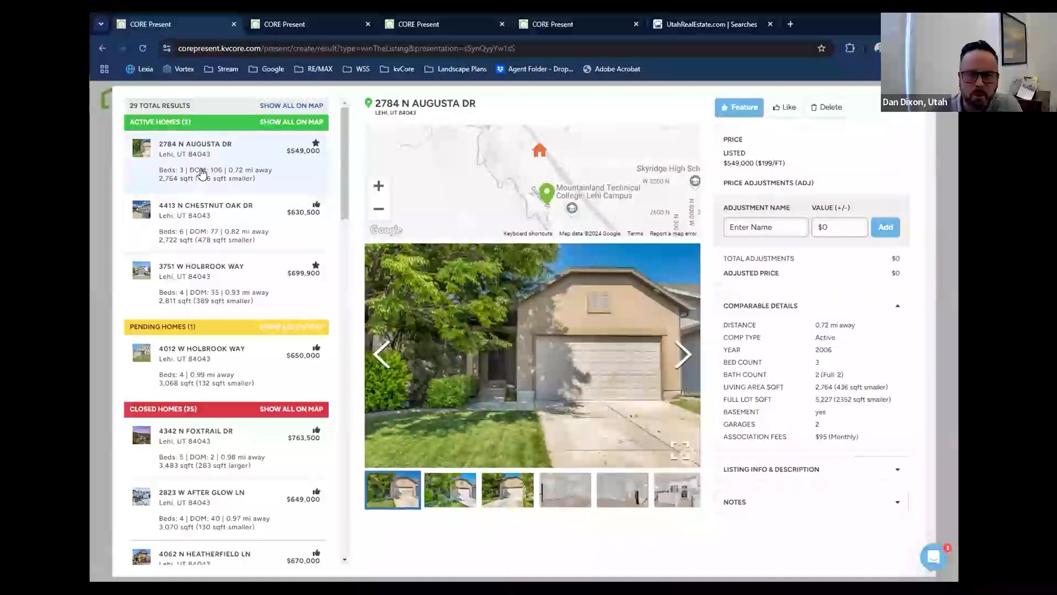
Delete the $549,000 active comparable, restore it as featured, and return to the CMA chart.
{"action": "left_click", "coordinate": [837, 113]}
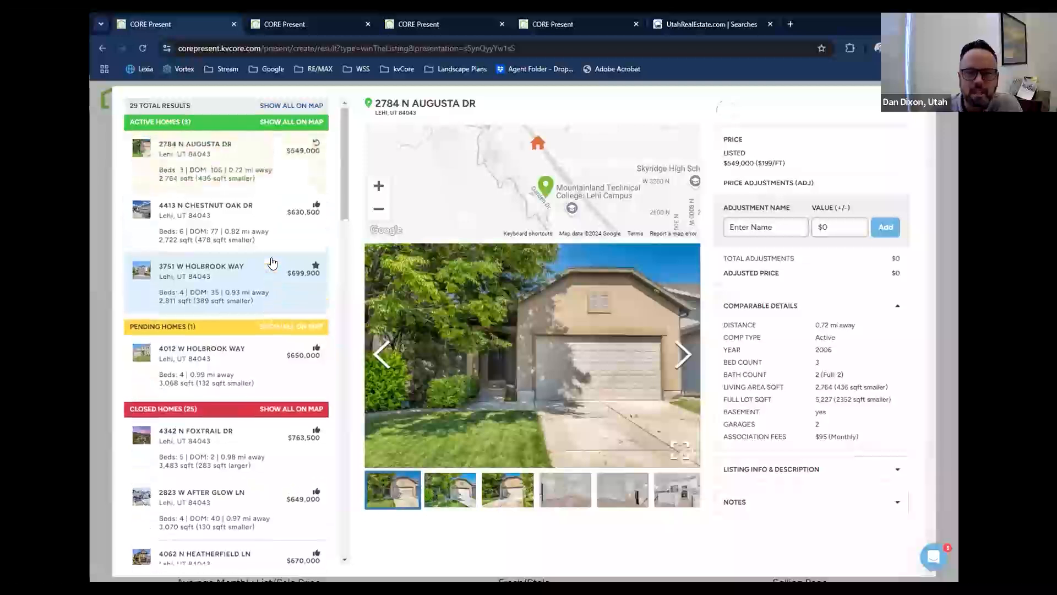
{"action": "left_click", "coordinate": [317, 146]}
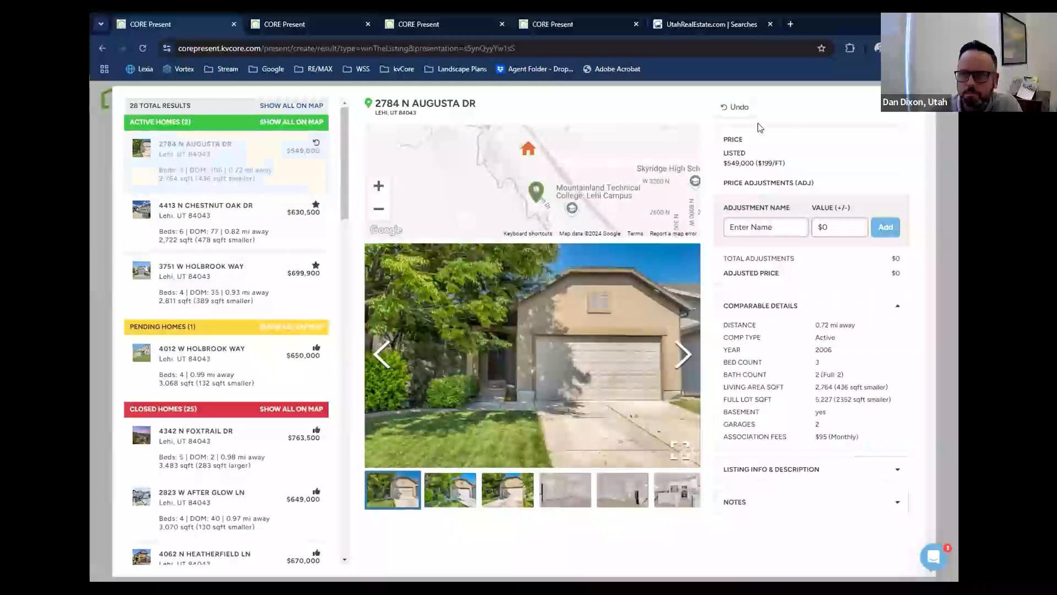
{"action": "left_click", "coordinate": [735, 106]}
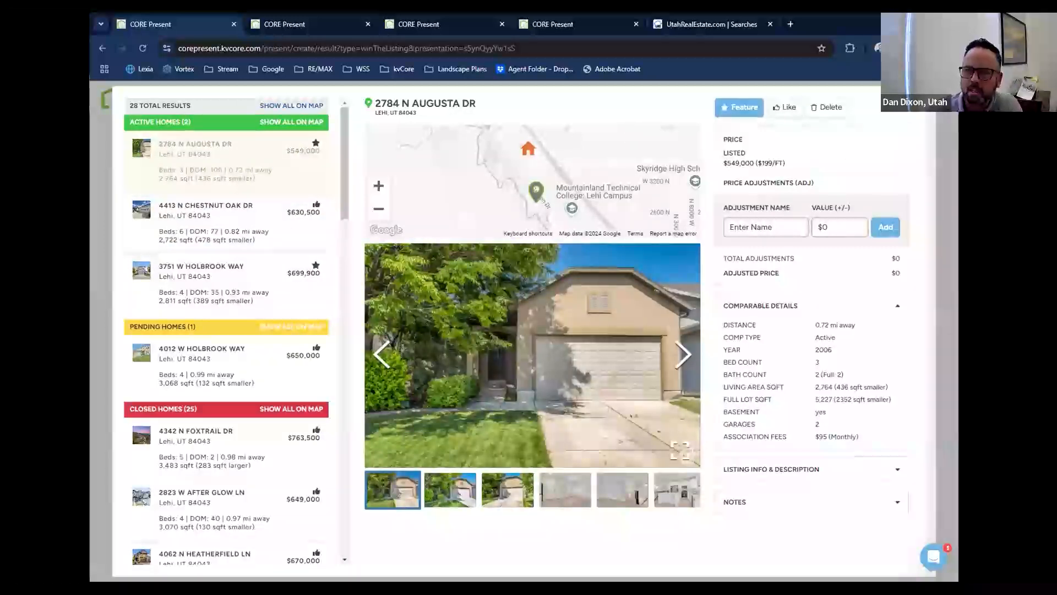
{"action": "left_click", "coordinate": [920, 102]}
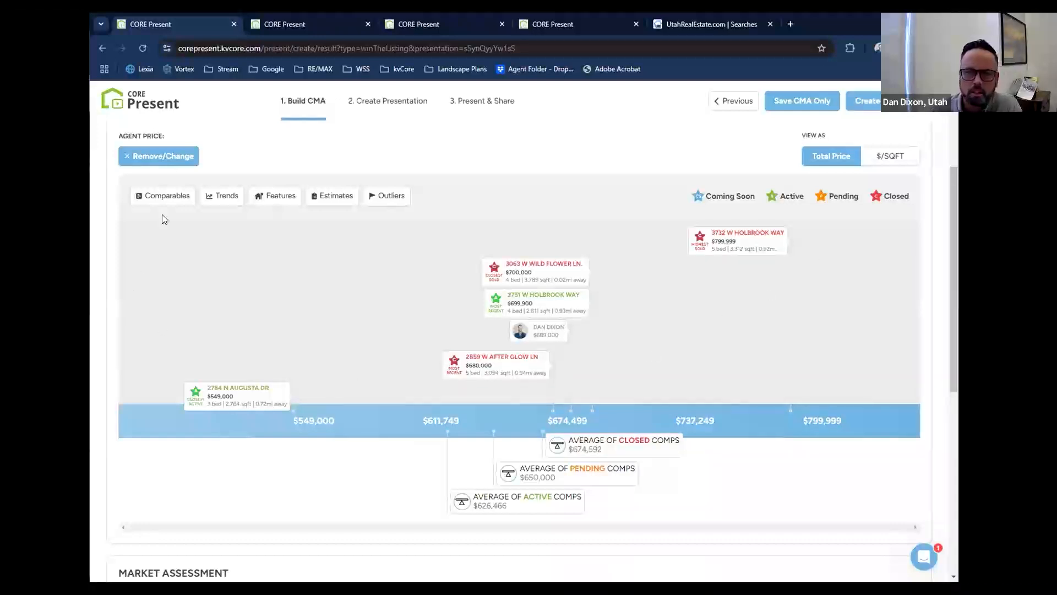
Reopen the comparables and set the $549,000 active home to Like so it counts in the calculations without being featured.
{"action": "left_click", "coordinate": [164, 198]}
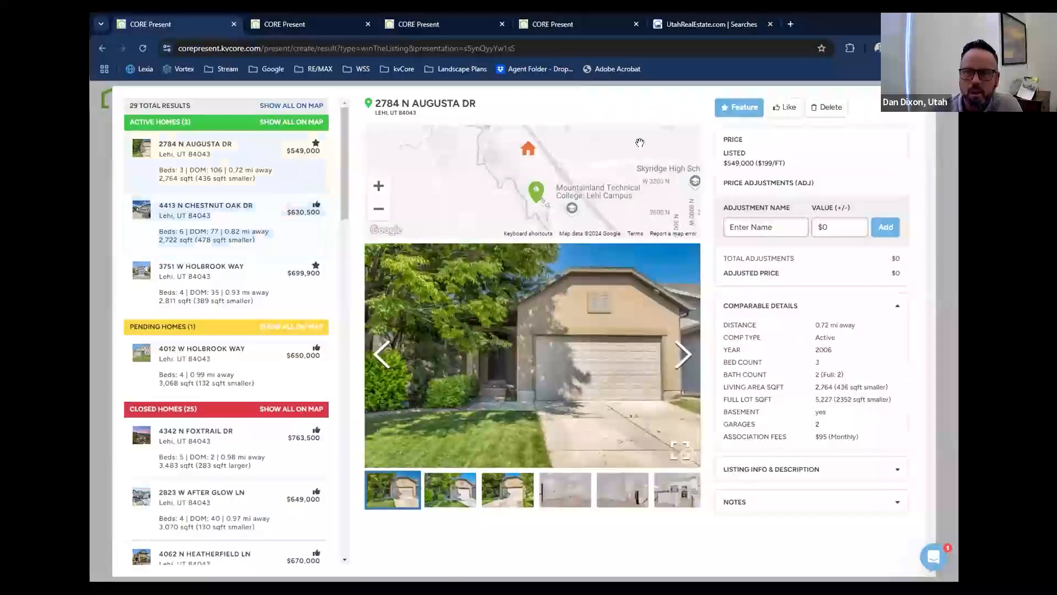
{"action": "left_click", "coordinate": [782, 109]}
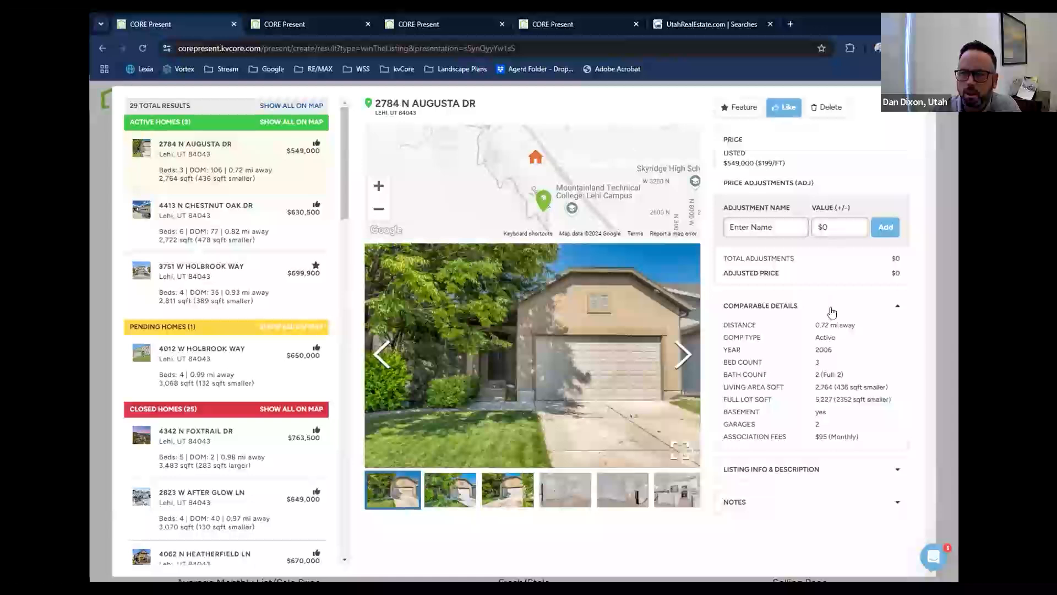
Add a $50,000 price adjustment named Fin Bsmt to the $549,000 active comparable and mark that home as featured.
{"action": "left_click", "coordinate": [744, 226]}
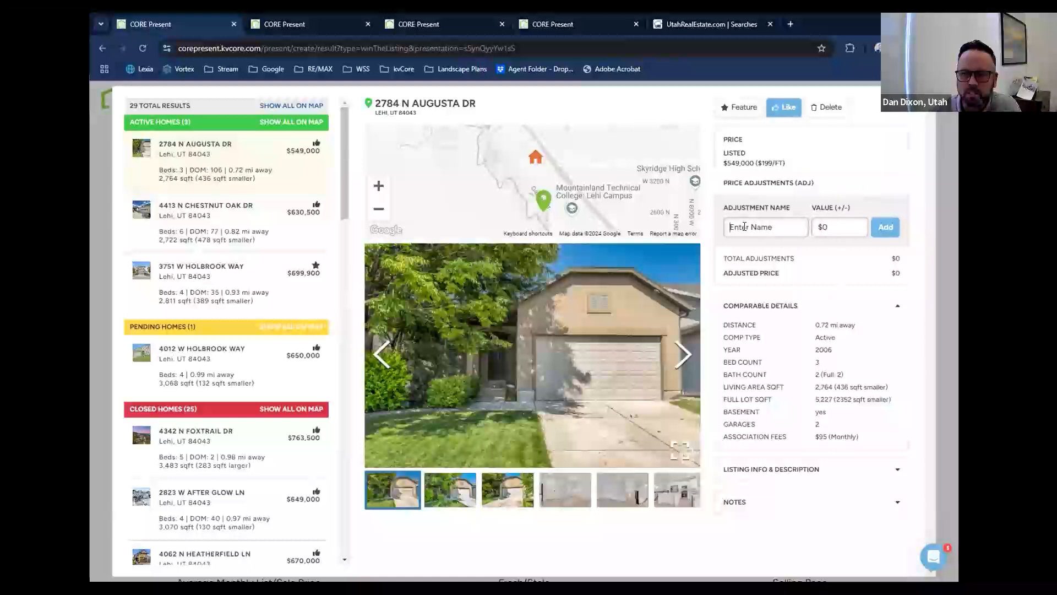
{"action": "left_click", "coordinate": [853, 189]}
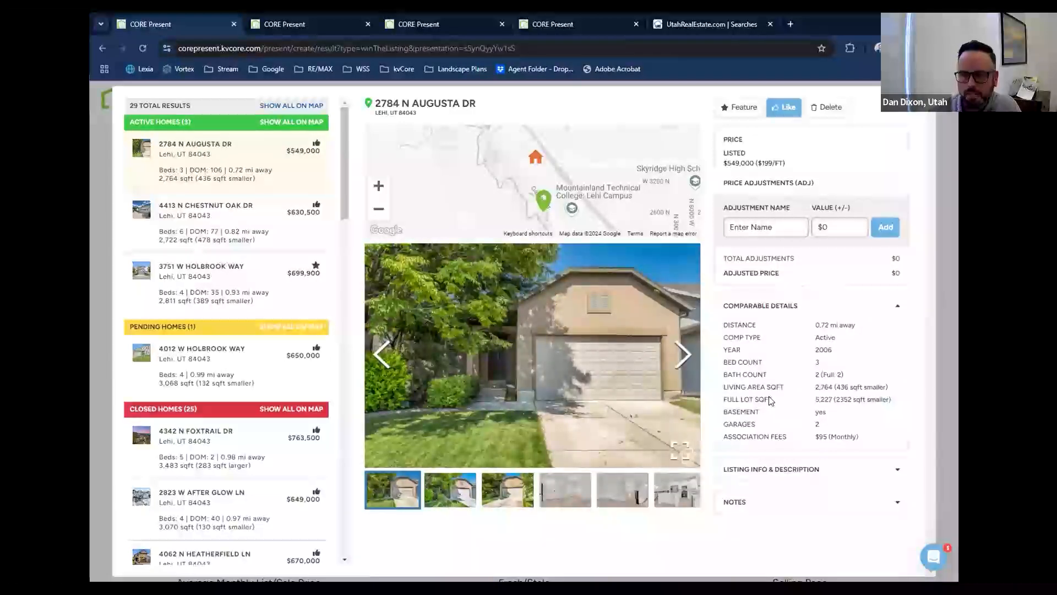
{"action": "left_click", "coordinate": [778, 230]}
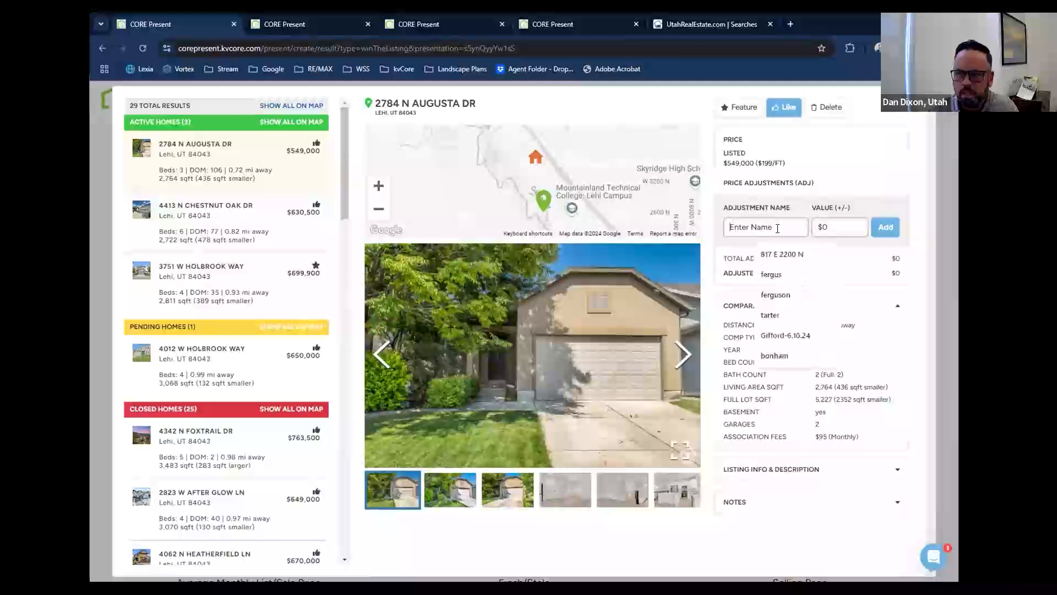
{"action": "type", "text": "Fin"}
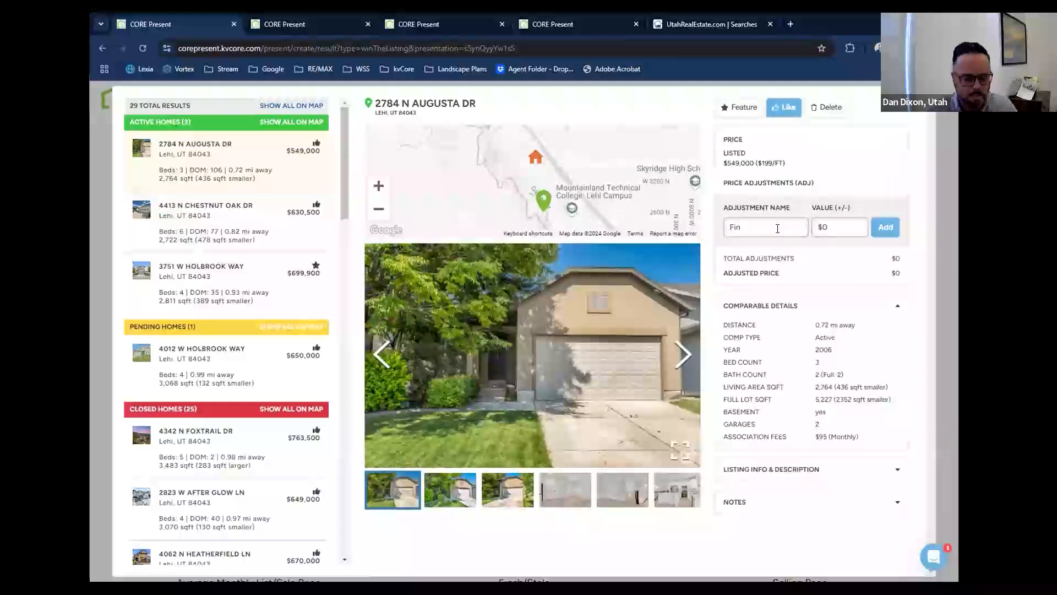
{"action": "type", "text": " Bas"}
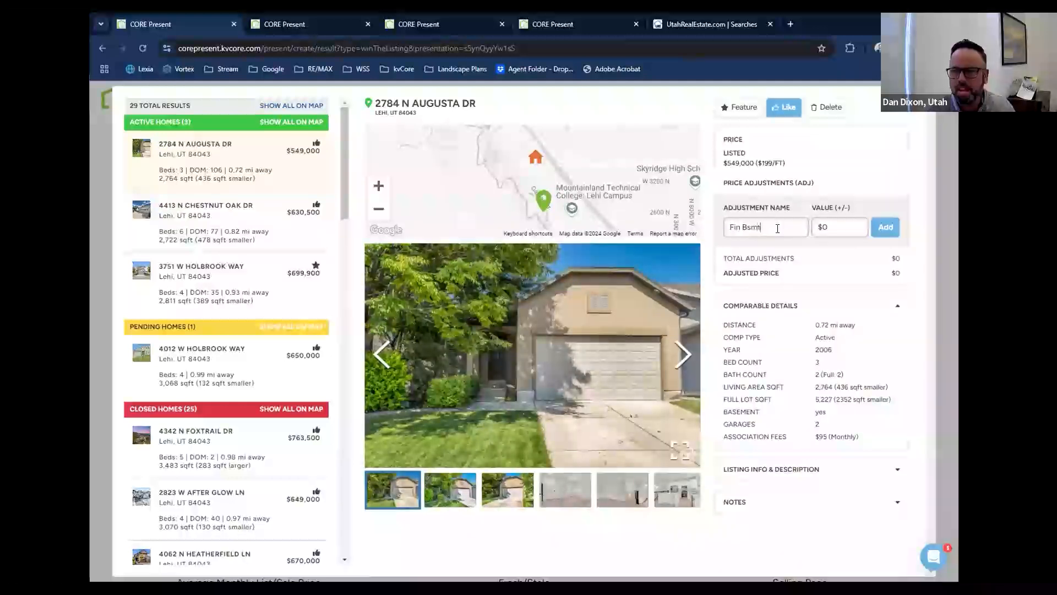
{"action": "key", "text": "Tab"}
{"action": "type", "text": "50,00"}
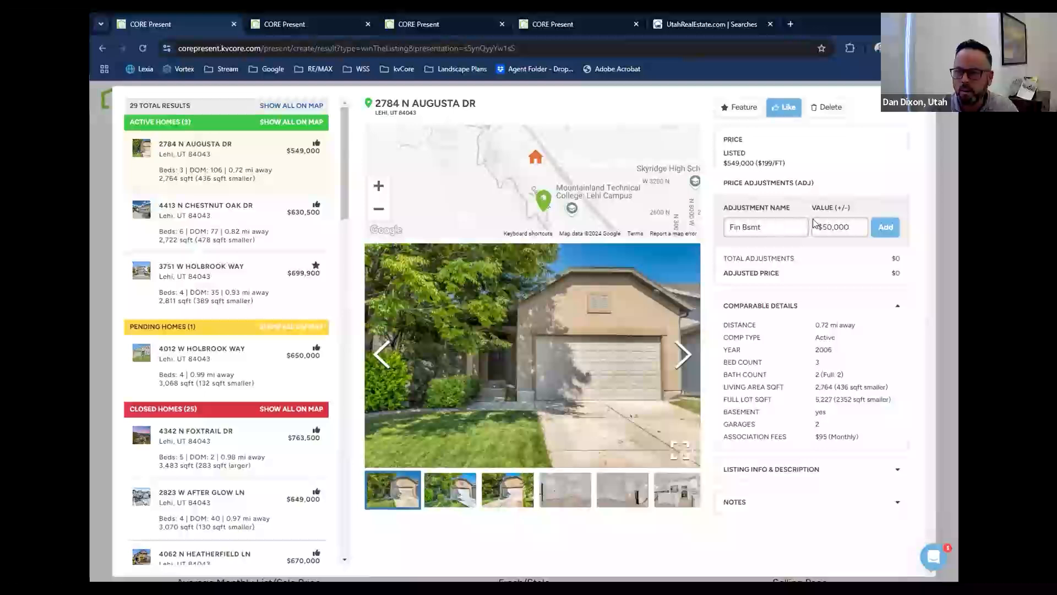
{"action": "left_click", "coordinate": [885, 228]}
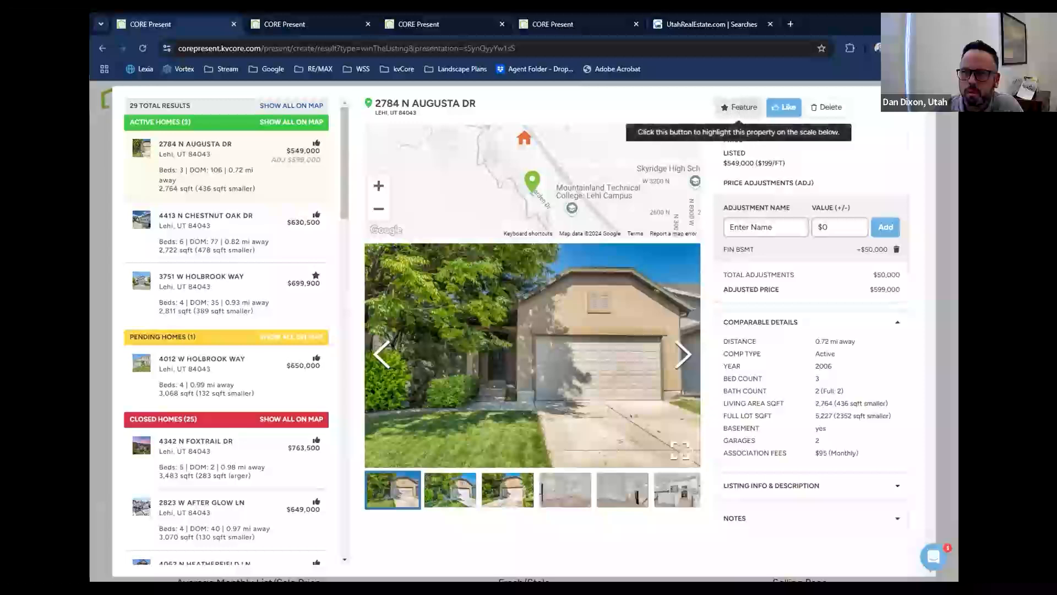
{"action": "left_click", "coordinate": [738, 107]}
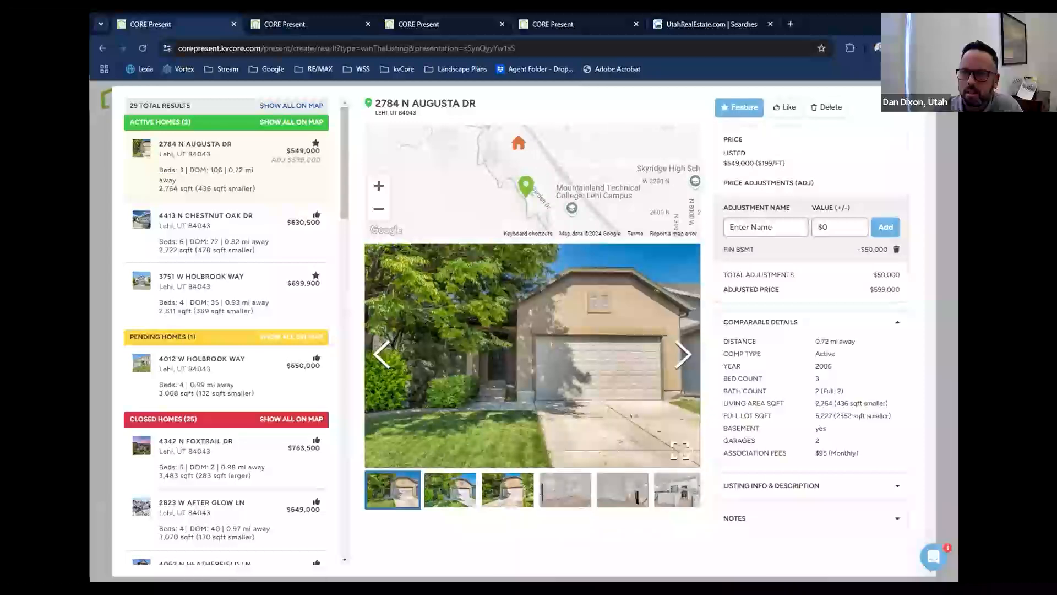
Review the $630,500 active comparable and delete it from the CMA's calculations.
{"action": "left_click", "coordinate": [206, 232]}
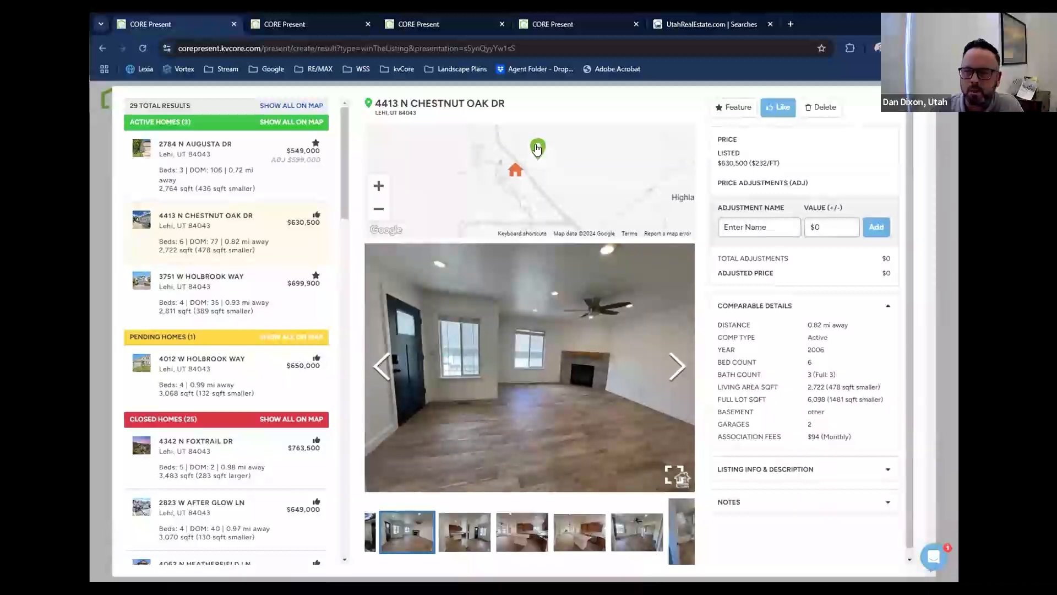
{"action": "left_click", "coordinate": [277, 256]}
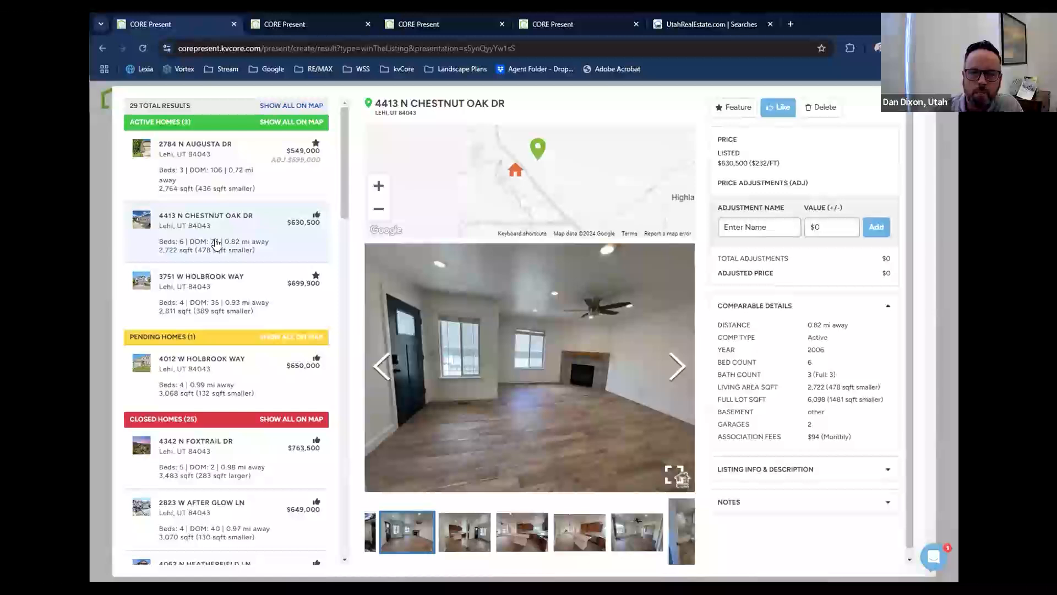
{"action": "scroll", "coordinate": [216, 244], "scroll_direction": "down", "scroll_amount": 1}
{"action": "scroll", "coordinate": [216, 244], "scroll_direction": "up", "scroll_amount": 1}
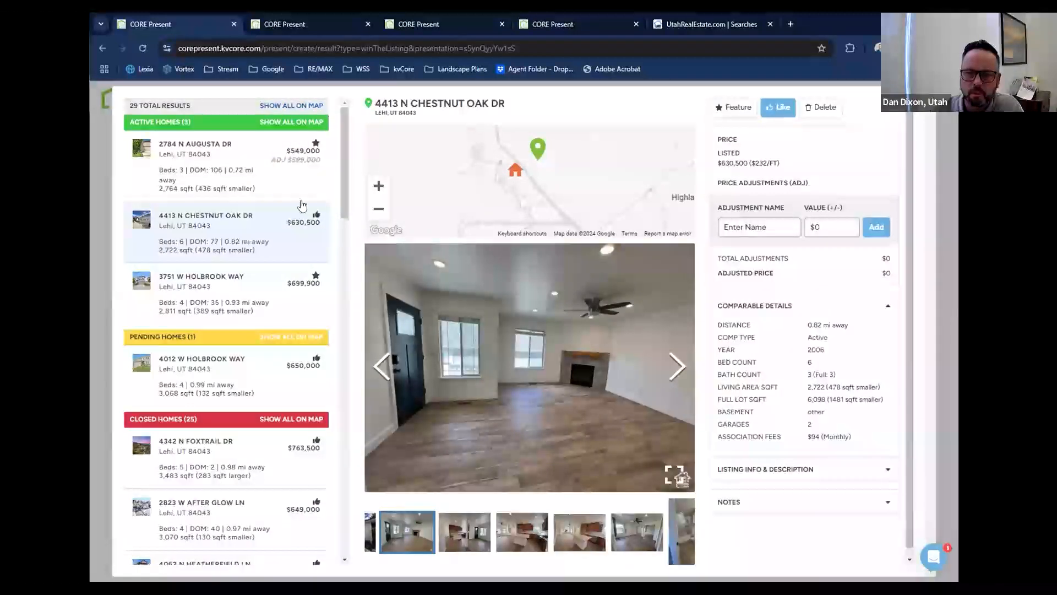
{"action": "left_click", "coordinate": [822, 108]}
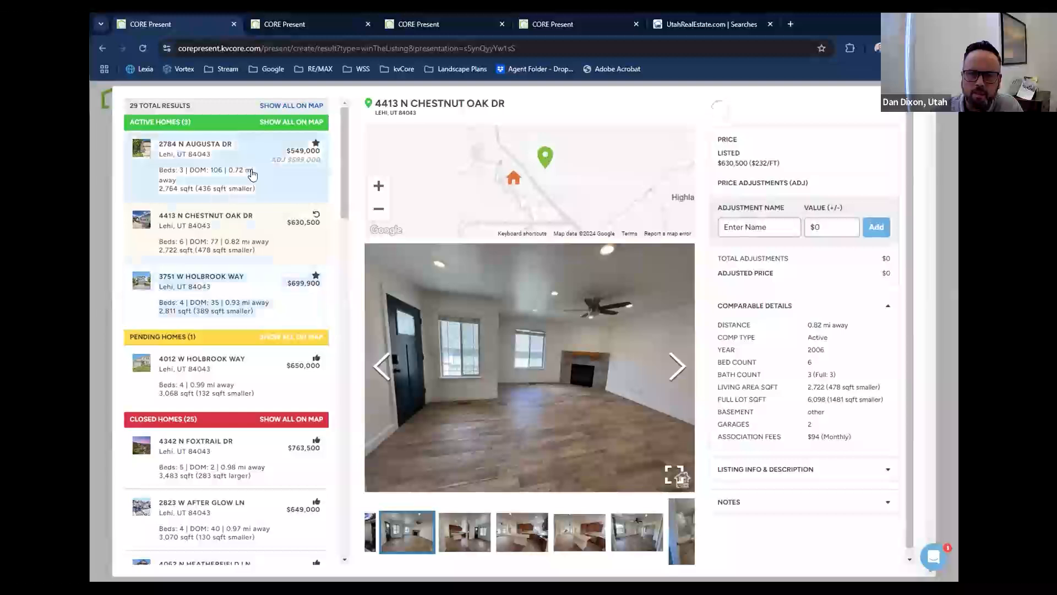
Look at the $699,900 active and $650,000 pending comparables, and restore the deleted $630,500 active home.
{"action": "left_click", "coordinate": [262, 300]}
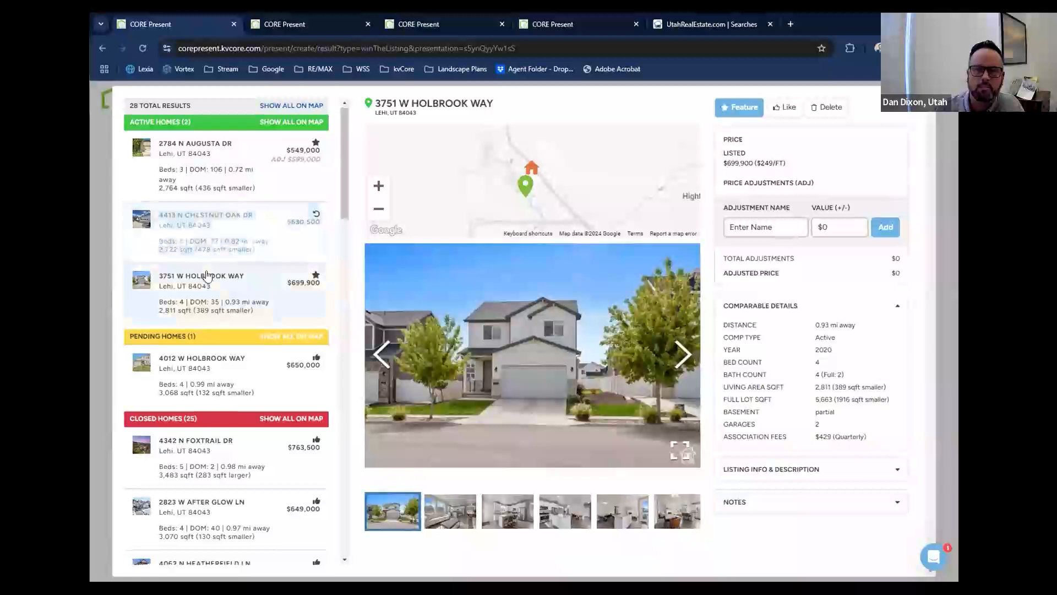
{"action": "scroll", "coordinate": [210, 282], "scroll_direction": "down", "scroll_amount": 1}
{"action": "left_click", "coordinate": [214, 309]}
{"action": "scroll", "coordinate": [235, 190], "scroll_direction": "down", "scroll_amount": 1}
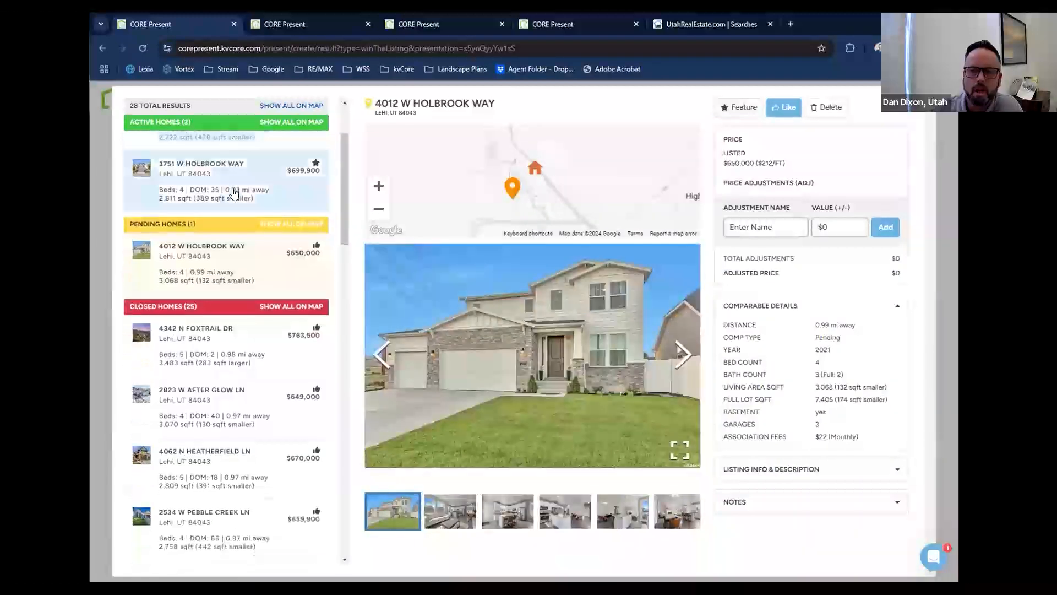
{"action": "scroll", "coordinate": [259, 204], "scroll_direction": "up", "scroll_amount": 2}
{"action": "left_click", "coordinate": [236, 238]}
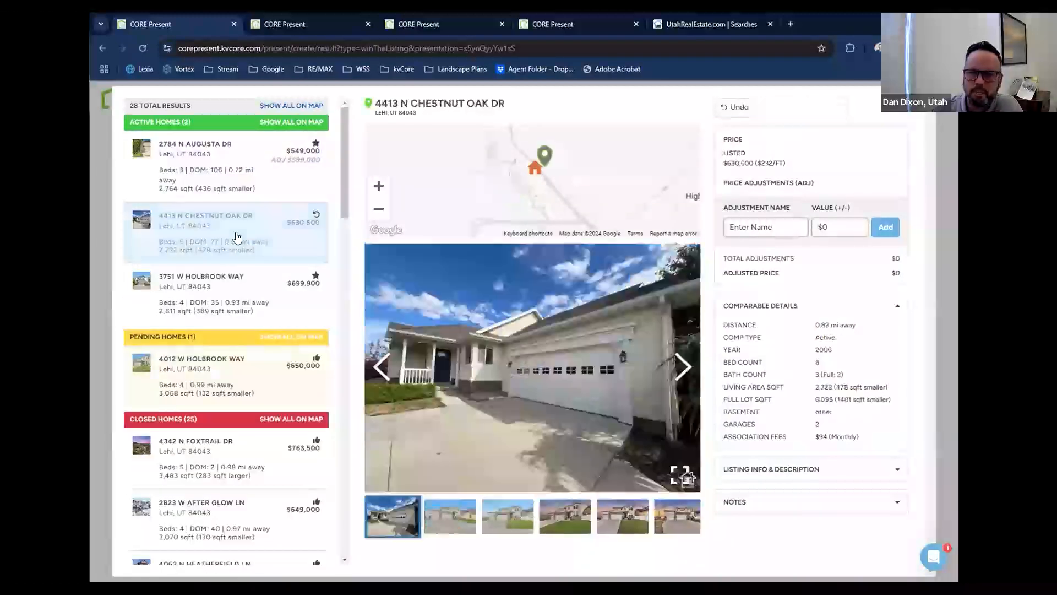
{"action": "left_click", "coordinate": [738, 107]}
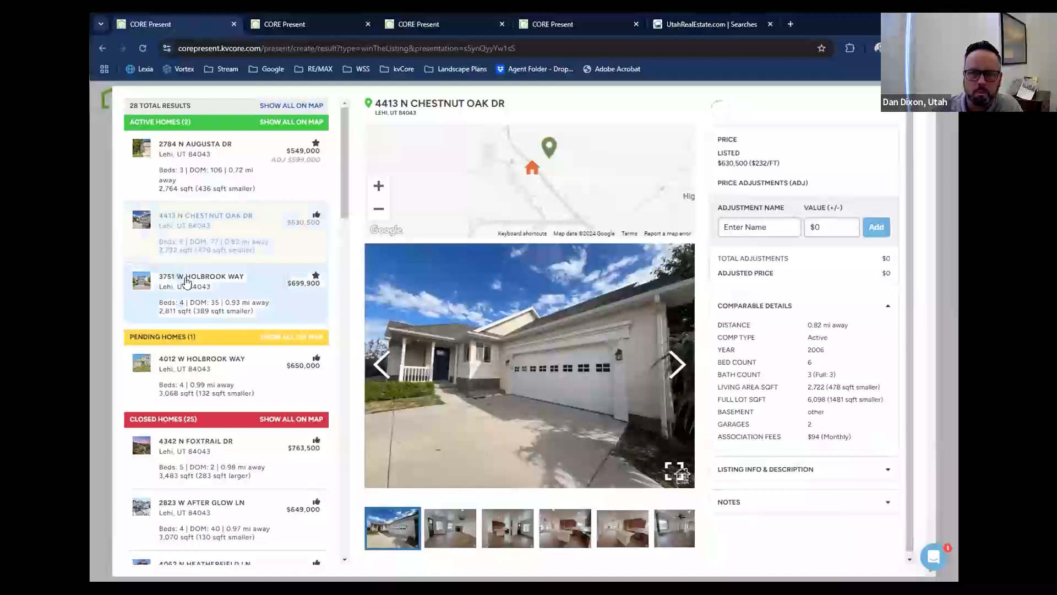
Review the details of the $763,500 and $649,000 closed comparables.
{"action": "scroll", "coordinate": [208, 331], "scroll_direction": "down", "scroll_amount": 3}
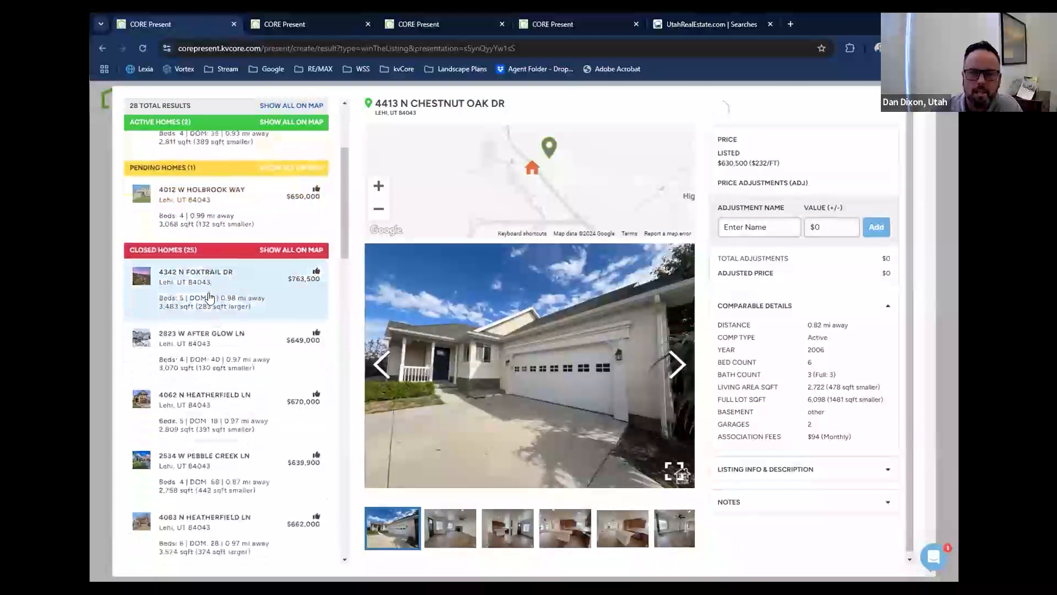
{"action": "left_click", "coordinate": [209, 297]}
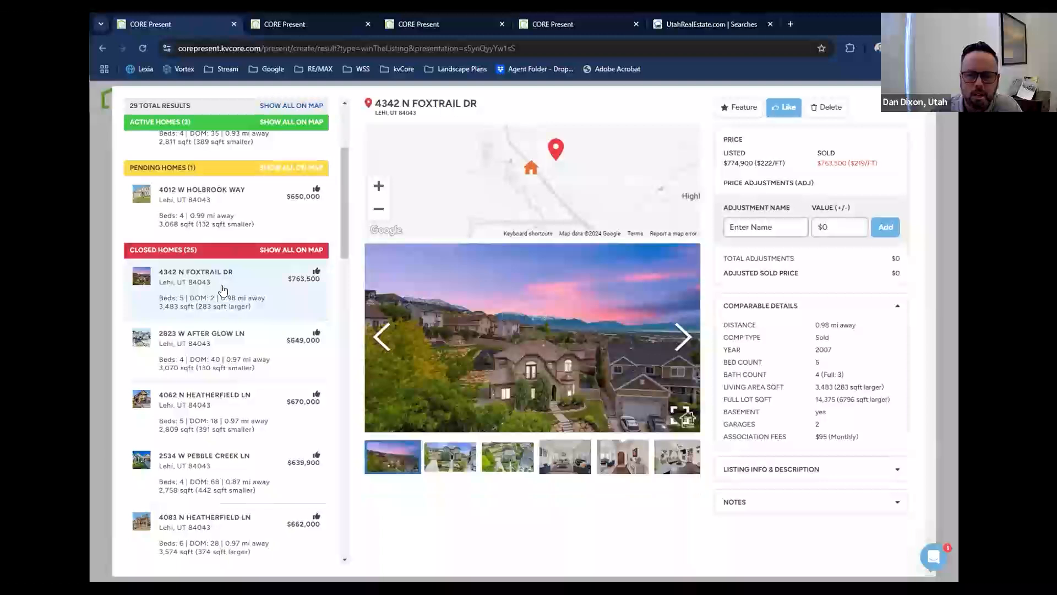
{"action": "scroll", "coordinate": [224, 289], "scroll_direction": "down", "scroll_amount": 1}
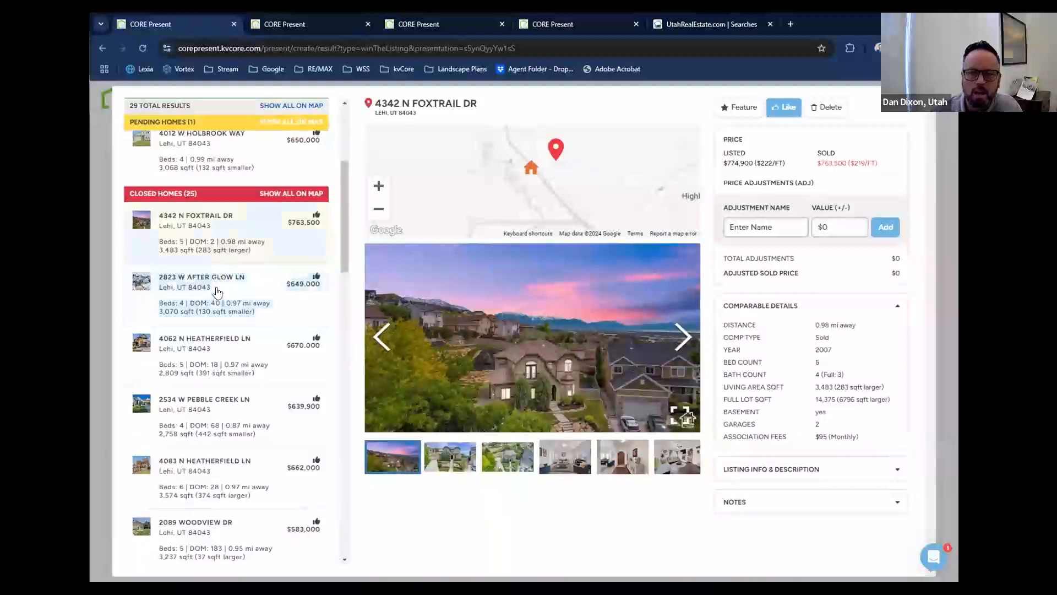
{"action": "left_click", "coordinate": [216, 300]}
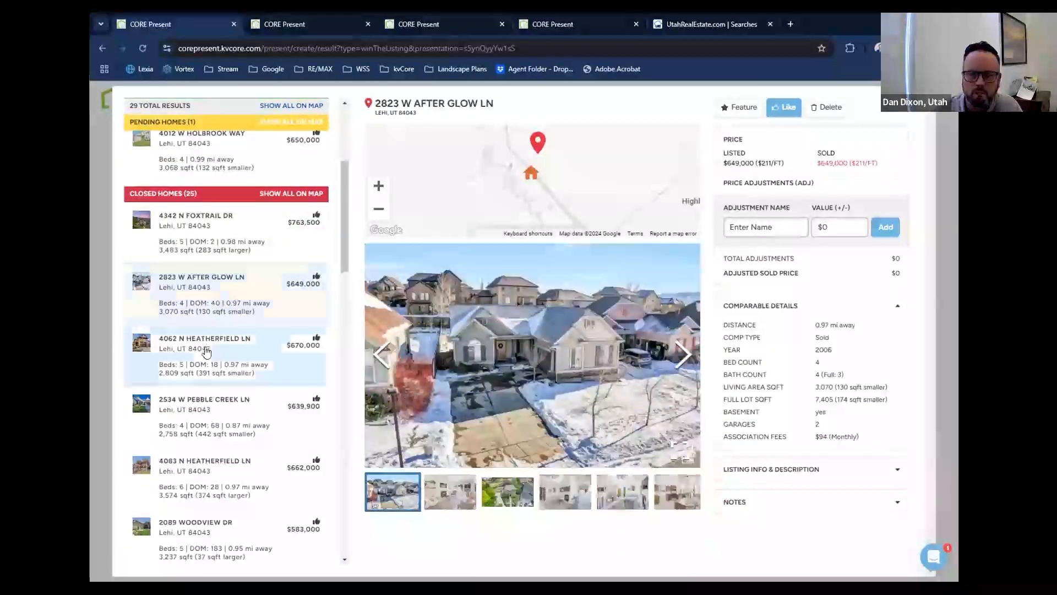
Look through the rest of the closed homes, examining the $725,125, $725,000 and $699,000 comparables.
{"action": "scroll", "coordinate": [206, 351], "scroll_direction": "down", "scroll_amount": 1}
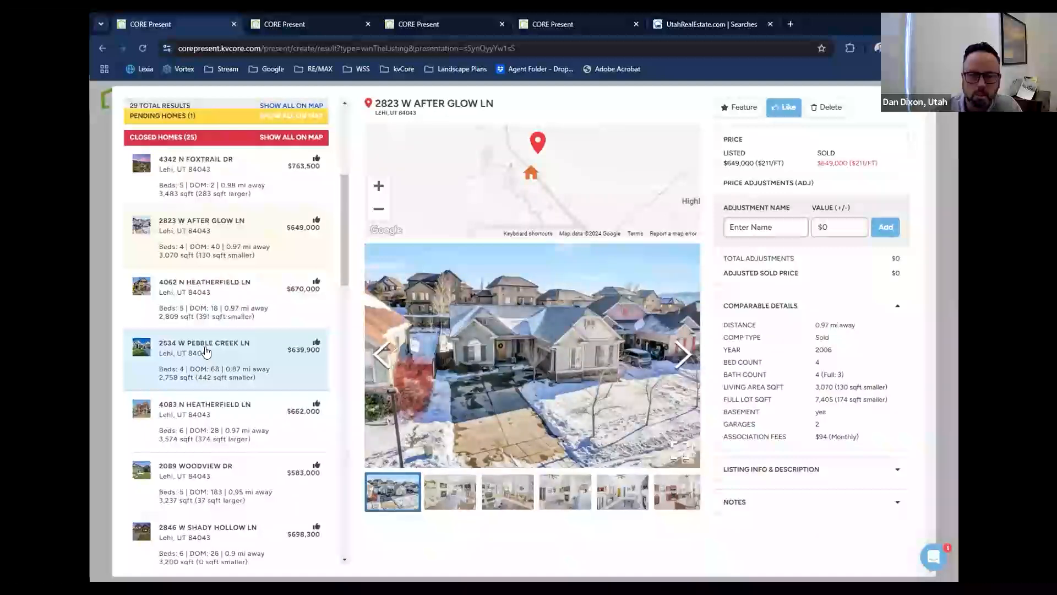
{"action": "scroll", "coordinate": [207, 353], "scroll_direction": "down", "scroll_amount": 3}
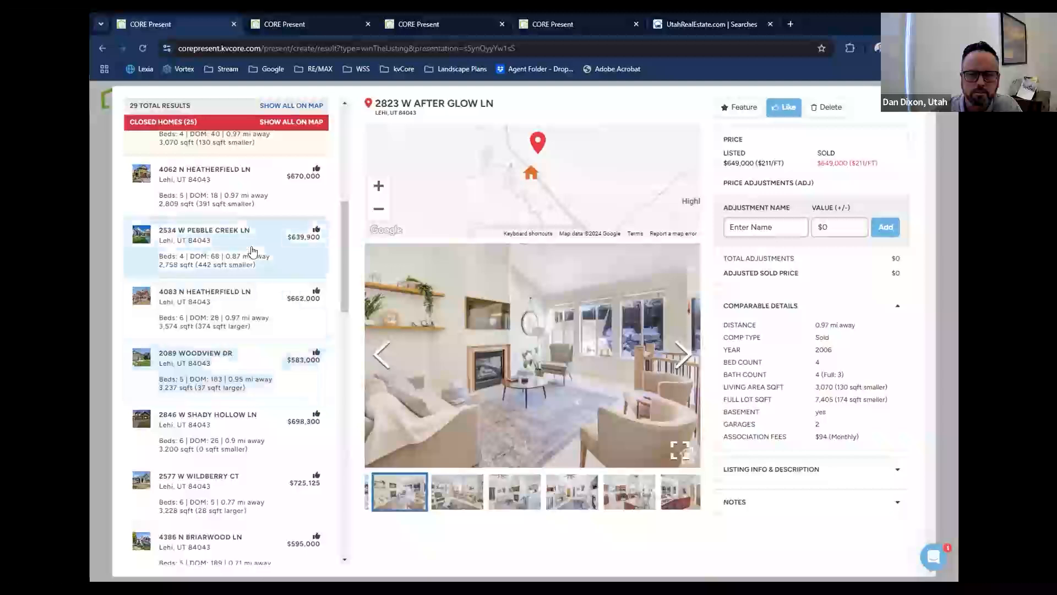
{"action": "scroll", "coordinate": [253, 251], "scroll_direction": "down", "scroll_amount": 1}
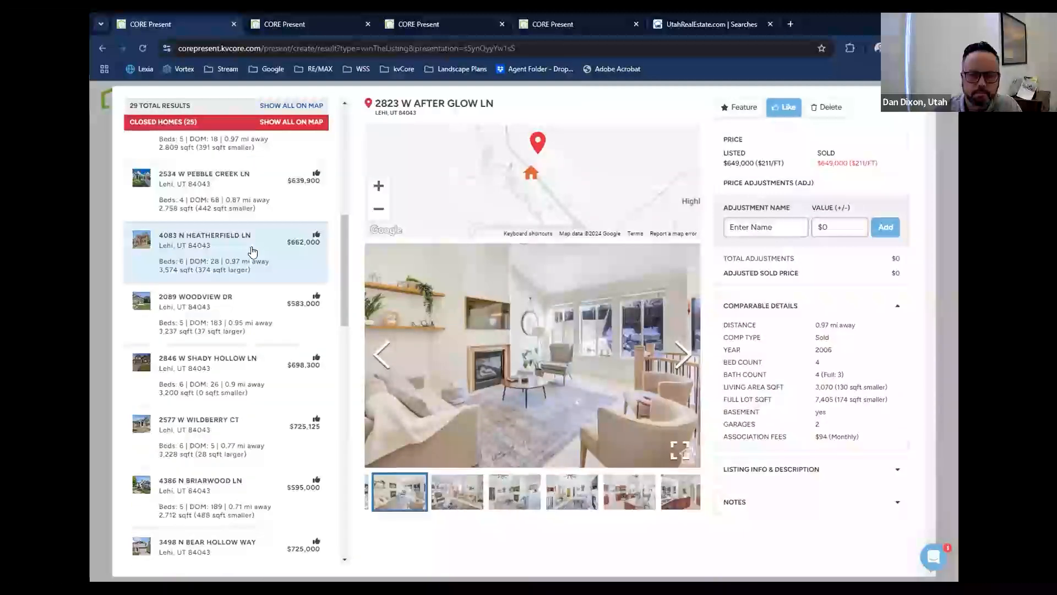
{"action": "scroll", "coordinate": [253, 251], "scroll_direction": "down", "scroll_amount": 2}
{"action": "left_click", "coordinate": [261, 329]}
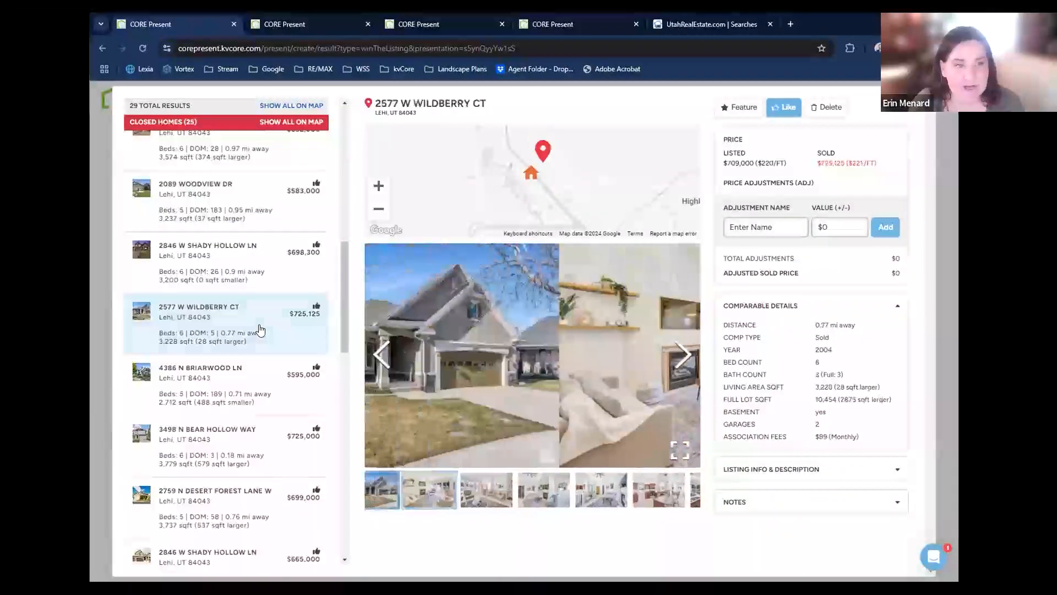
{"action": "scroll", "coordinate": [260, 329], "scroll_direction": "down", "scroll_amount": 1}
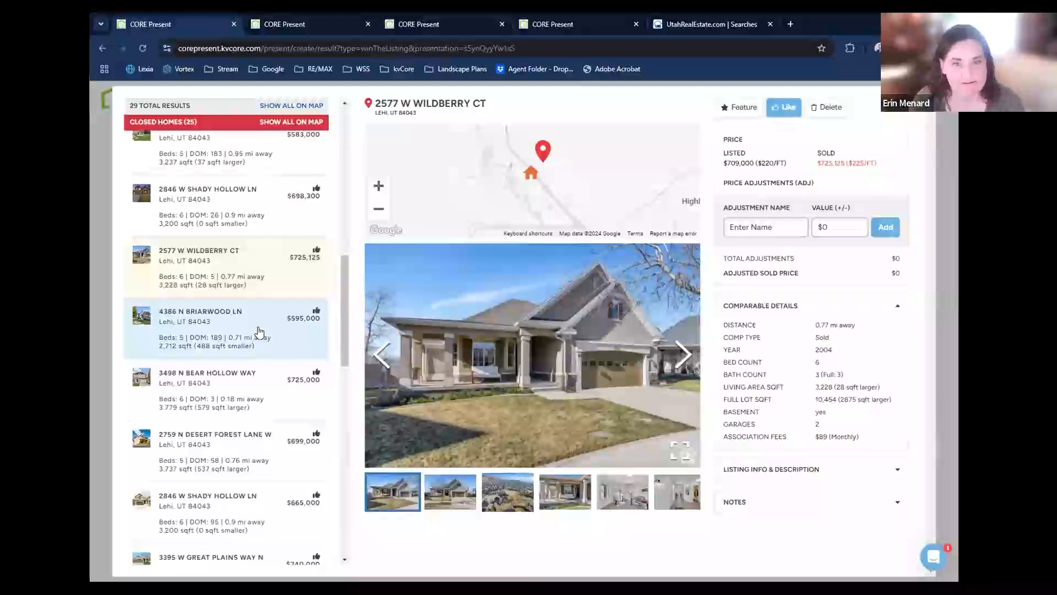
{"action": "scroll", "coordinate": [245, 331], "scroll_direction": "down", "scroll_amount": 1}
{"action": "left_click", "coordinate": [246, 332]}
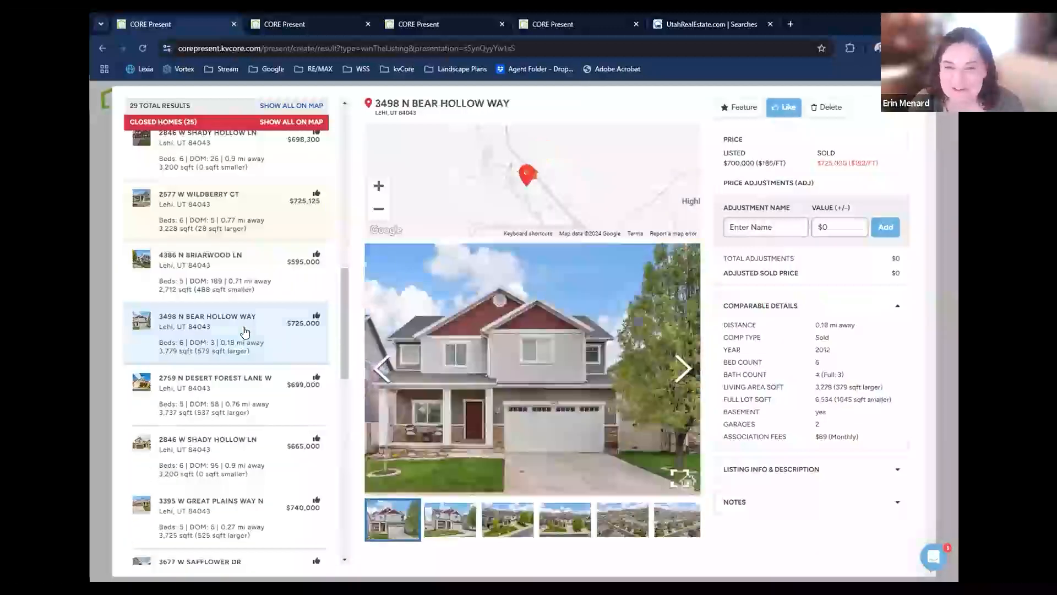
{"action": "scroll", "coordinate": [245, 331], "scroll_direction": "down", "scroll_amount": 1}
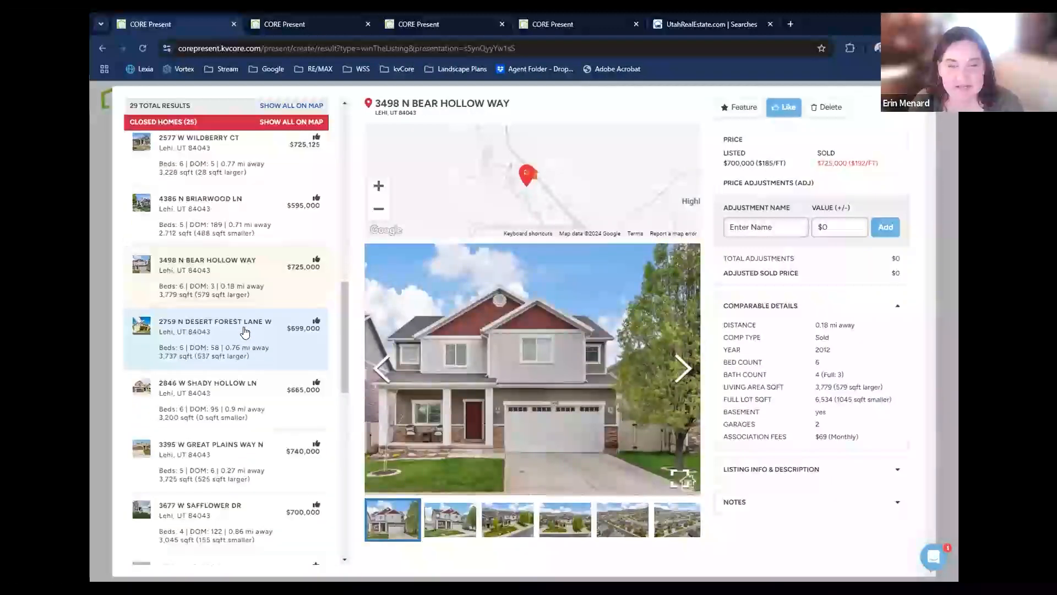
{"action": "left_click", "coordinate": [245, 332]}
{"action": "scroll", "coordinate": [201, 333], "scroll_direction": "down", "scroll_amount": 1}
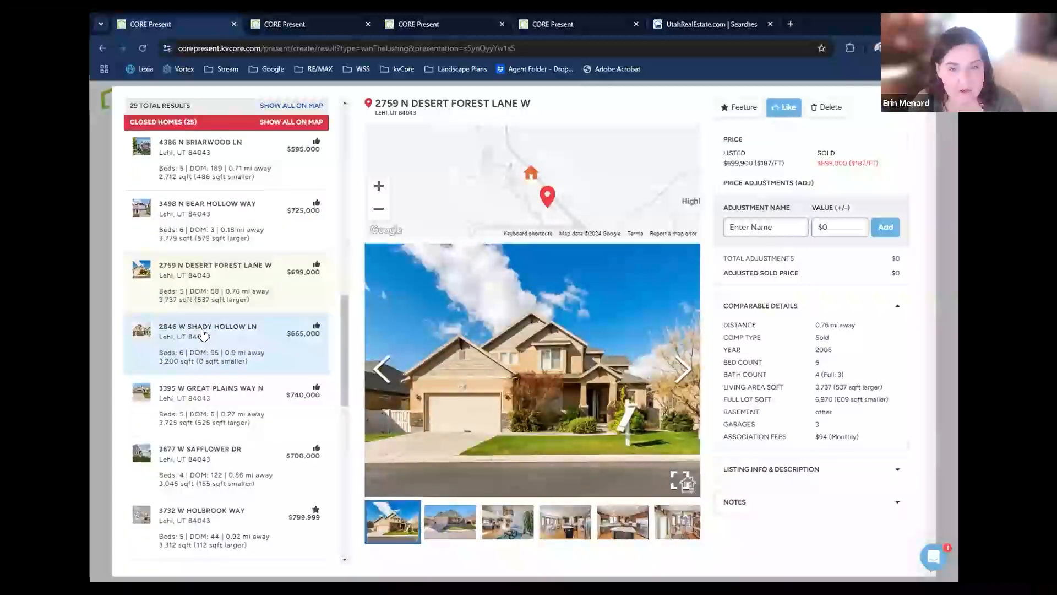
{"action": "scroll", "coordinate": [204, 333], "scroll_direction": "down", "scroll_amount": 9}
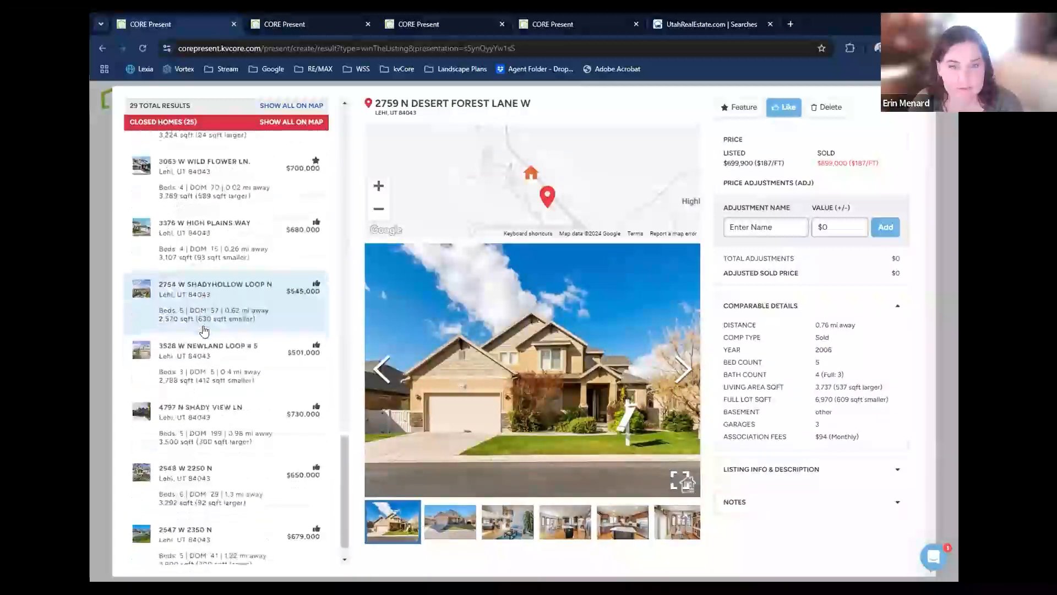
{"action": "scroll", "coordinate": [203, 331], "scroll_direction": "down", "scroll_amount": 1}
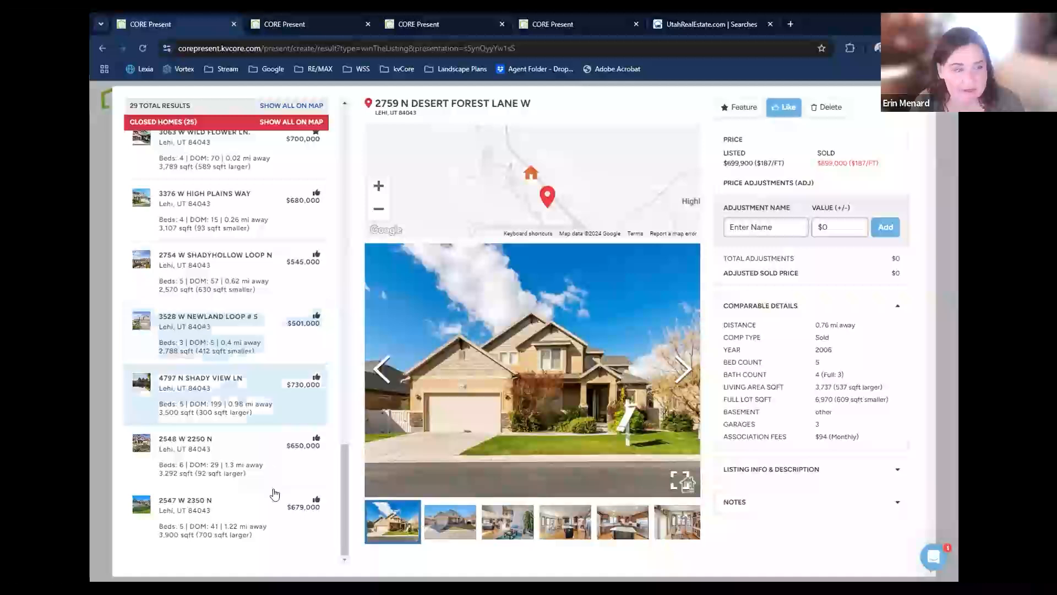
Mark the $679,000 and $650,000 closed comparables at the end of the list as featured.
{"action": "left_click", "coordinate": [249, 501]}
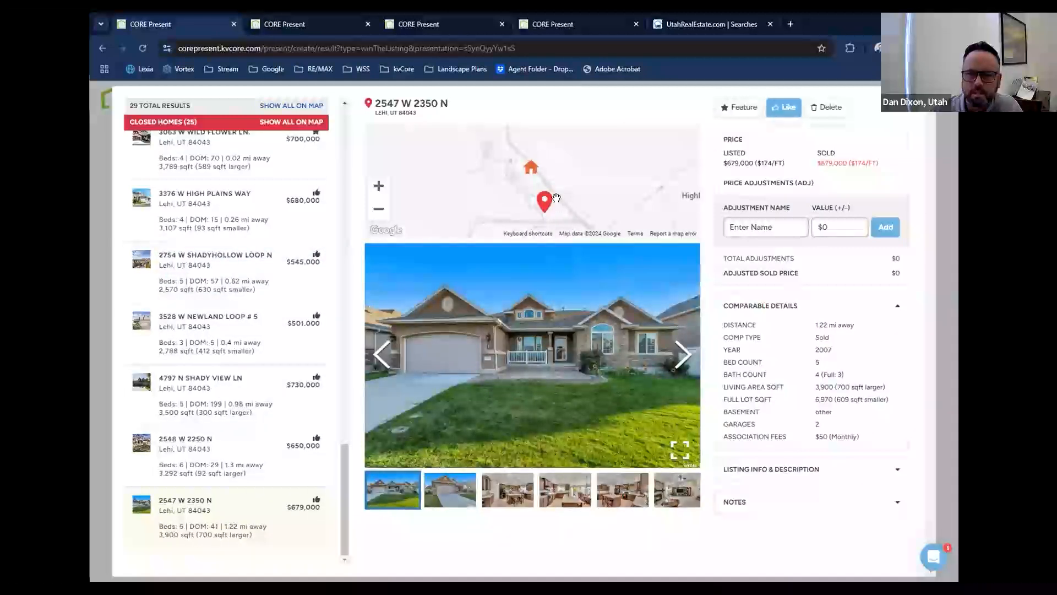
{"action": "left_click", "coordinate": [741, 107]}
{"action": "left_click", "coordinate": [223, 448]}
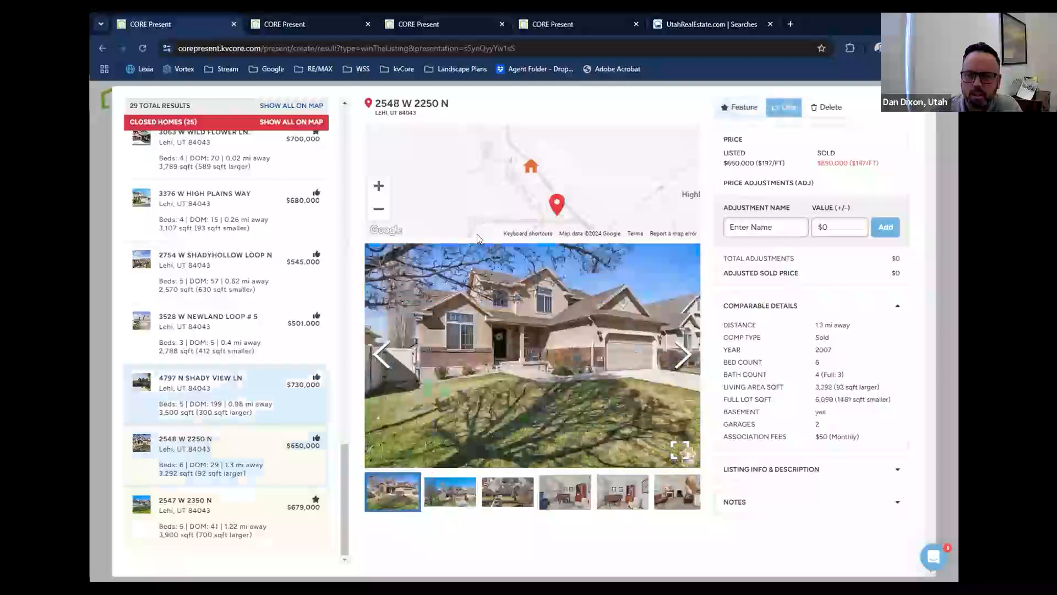
{"action": "left_click", "coordinate": [742, 107]}
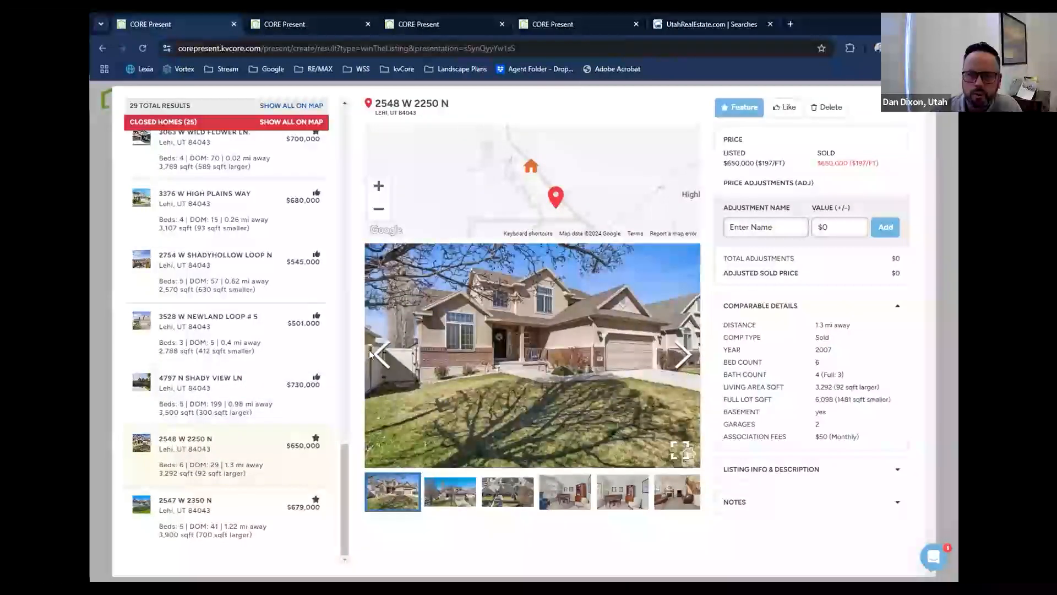
Delete the $730,000 and $501,000 closed comparables after checking their photos and details.
{"action": "left_click", "coordinate": [229, 380]}
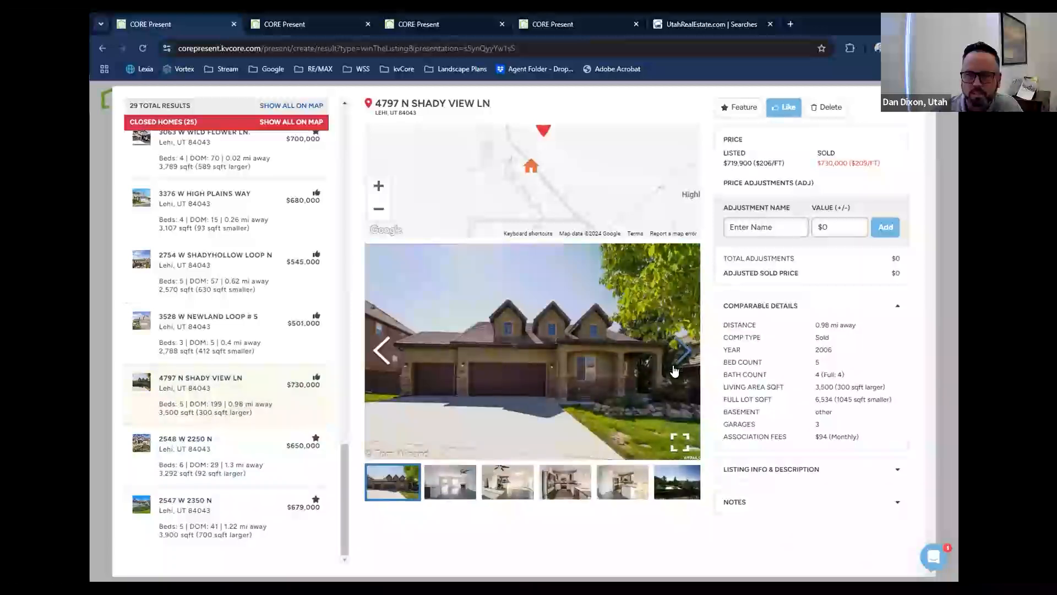
{"action": "left_click", "coordinate": [681, 484]}
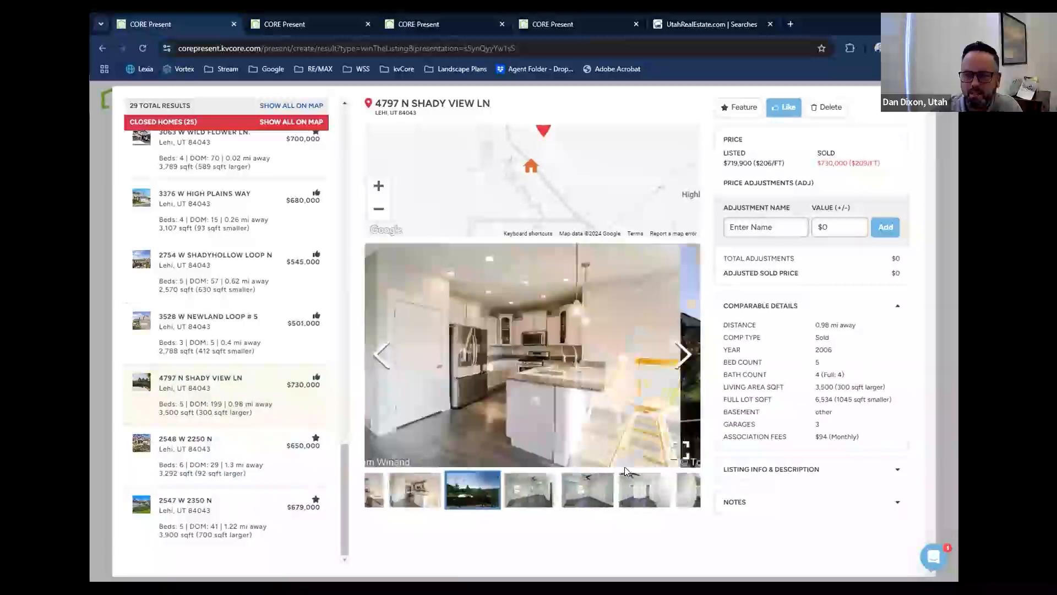
{"action": "left_click", "coordinate": [826, 108]}
{"action": "left_click", "coordinate": [233, 341]}
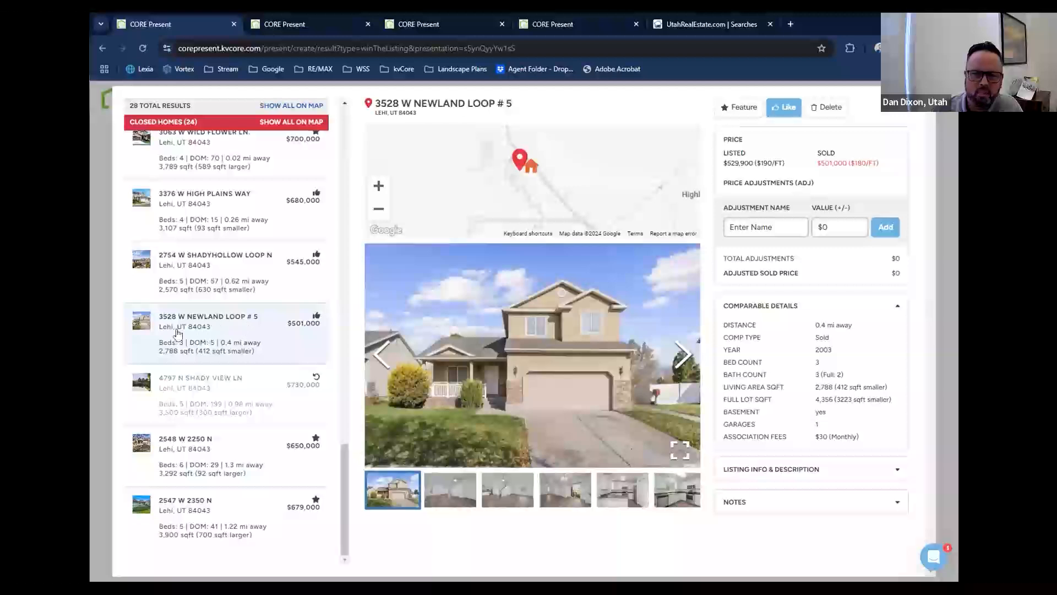
{"action": "left_click", "coordinate": [826, 114]}
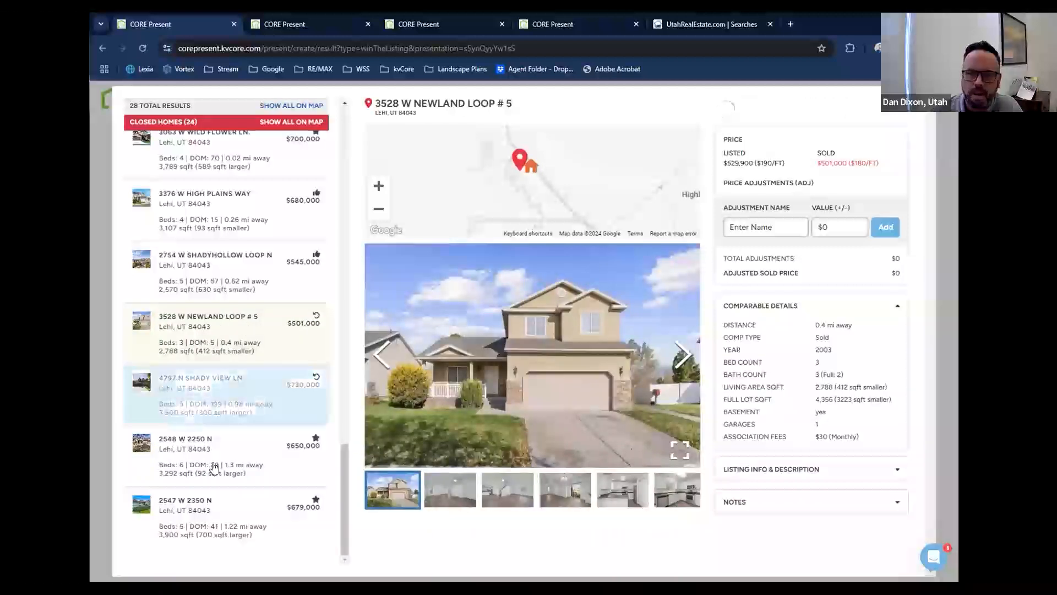
Mark the $680,000 closed comparable located 0.26 mi away as featured.
{"action": "scroll", "coordinate": [215, 467], "scroll_direction": "up", "scroll_amount": 2}
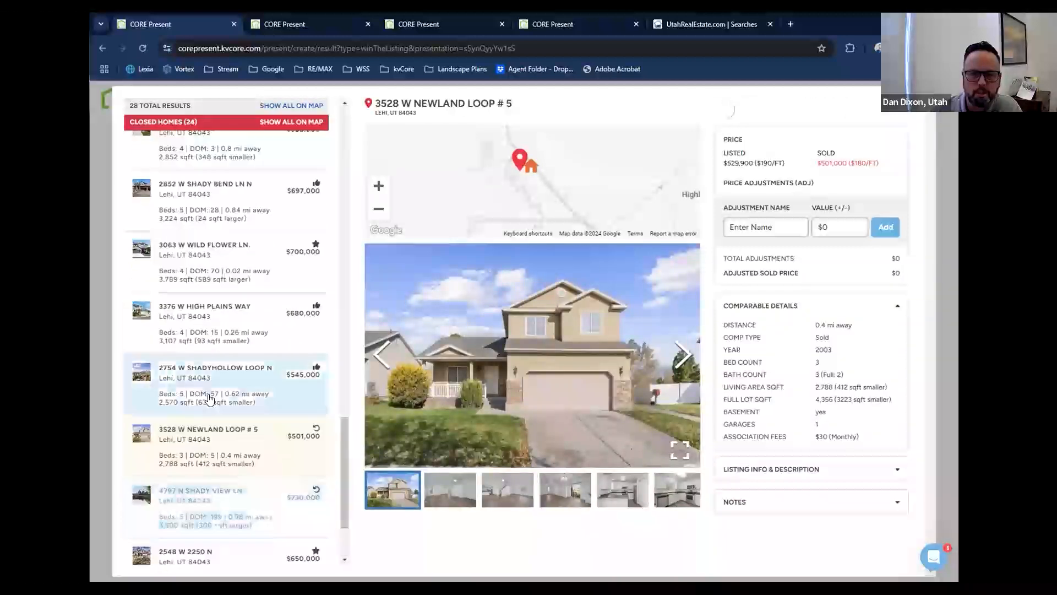
{"action": "left_click", "coordinate": [209, 398]}
{"action": "left_click", "coordinate": [207, 333]}
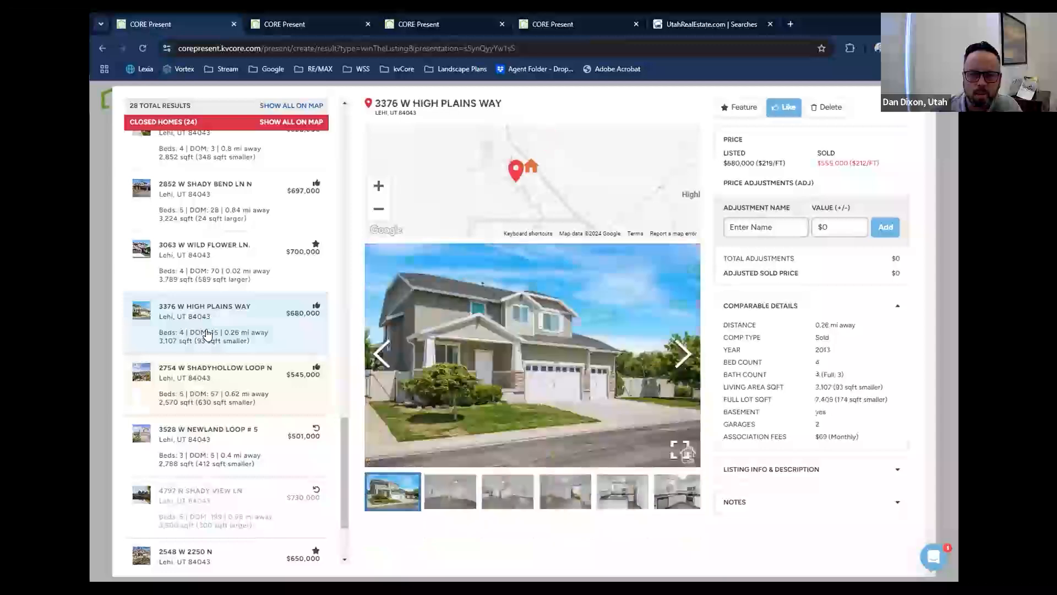
{"action": "left_click", "coordinate": [744, 107]}
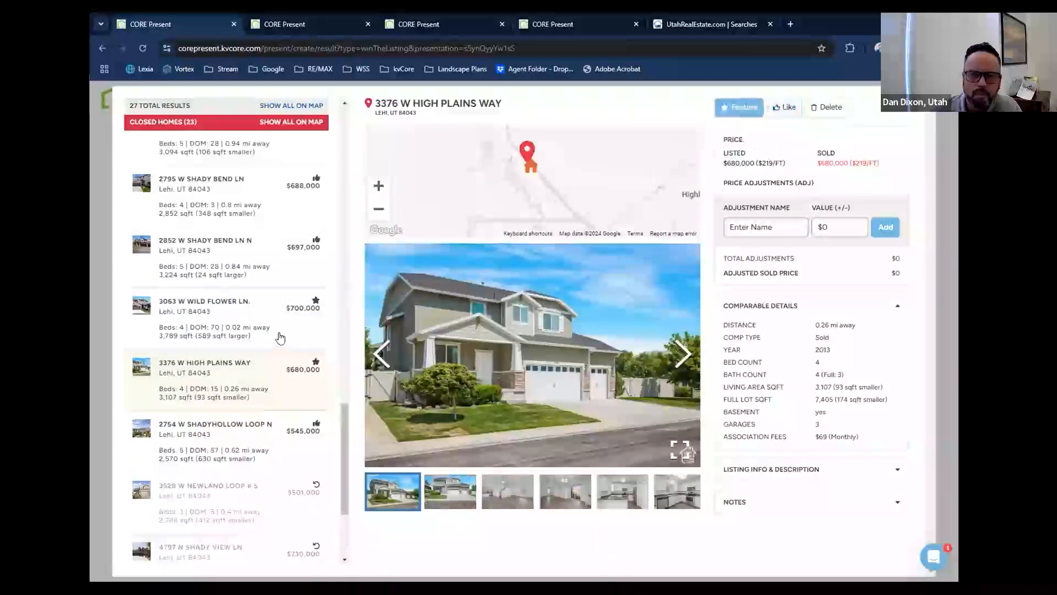
Review the details of the $700,000, $697,000 and $688,000 closed comparables, and return to the CMA price scale.
{"action": "left_click", "coordinate": [250, 335]}
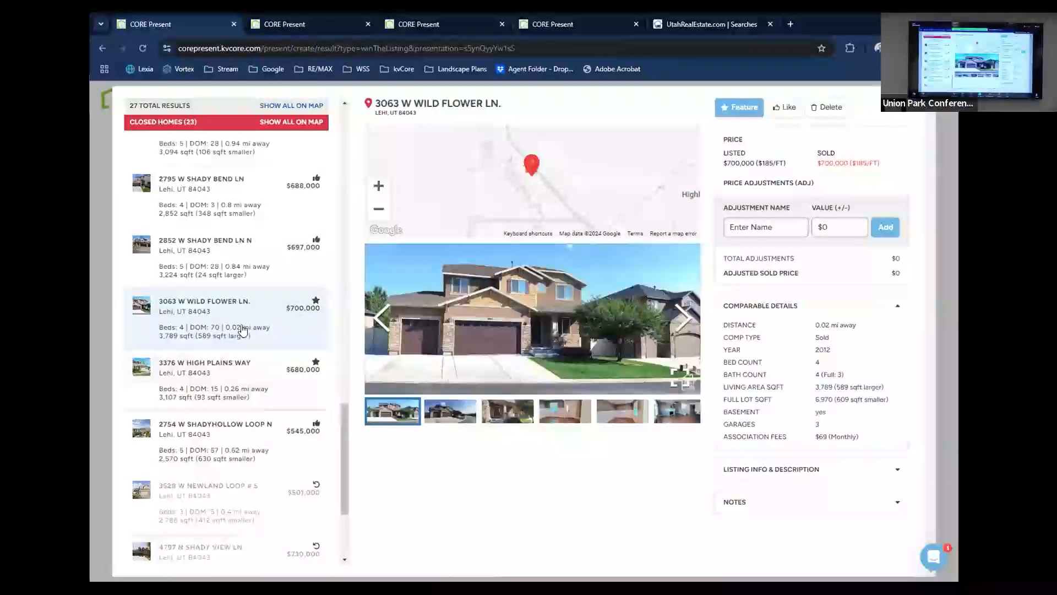
{"action": "left_click", "coordinate": [195, 273]}
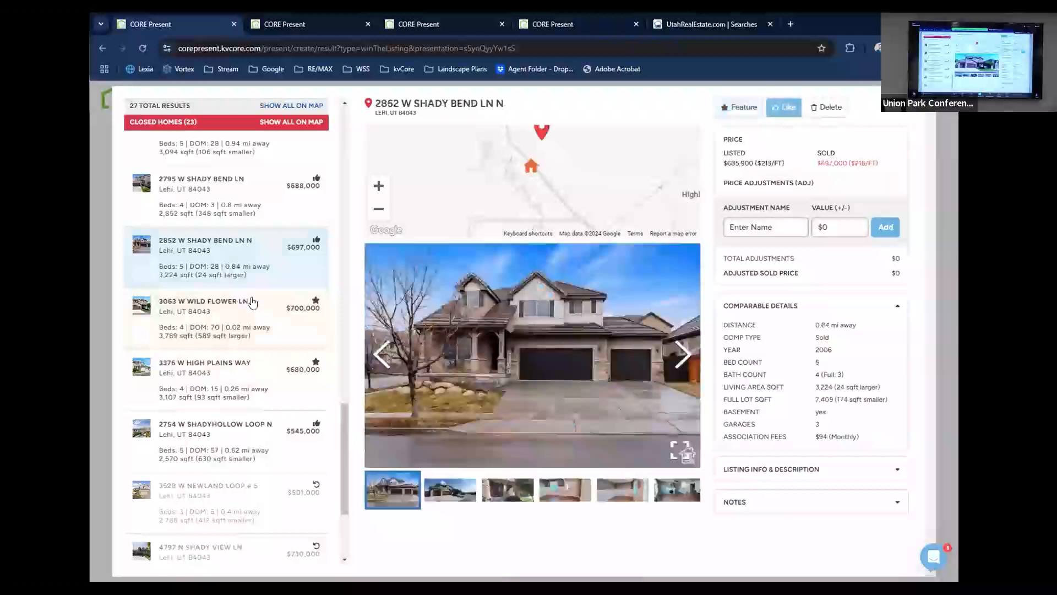
{"action": "scroll", "coordinate": [231, 309], "scroll_direction": "up", "scroll_amount": 1}
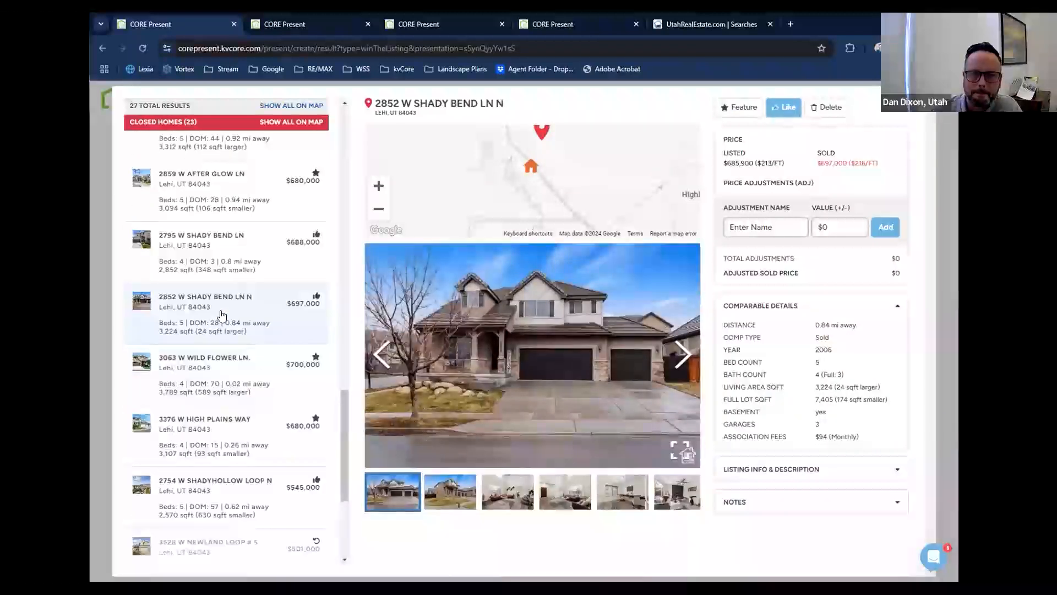
{"action": "scroll", "coordinate": [221, 315], "scroll_direction": "up", "scroll_amount": 1}
{"action": "left_click", "coordinate": [223, 317]}
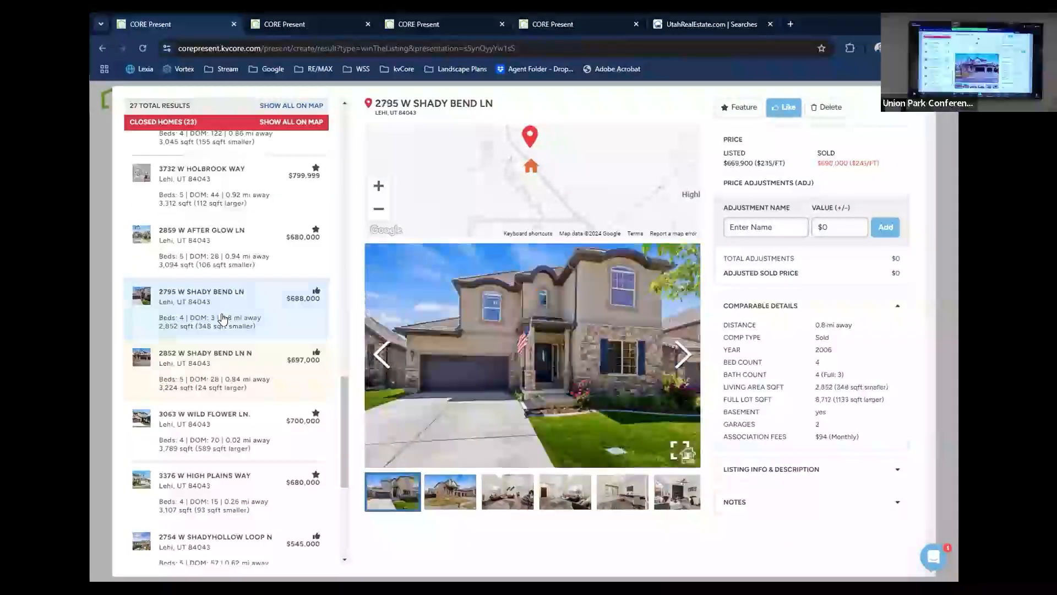
{"action": "scroll", "coordinate": [223, 317], "scroll_direction": "down", "scroll_amount": 5}
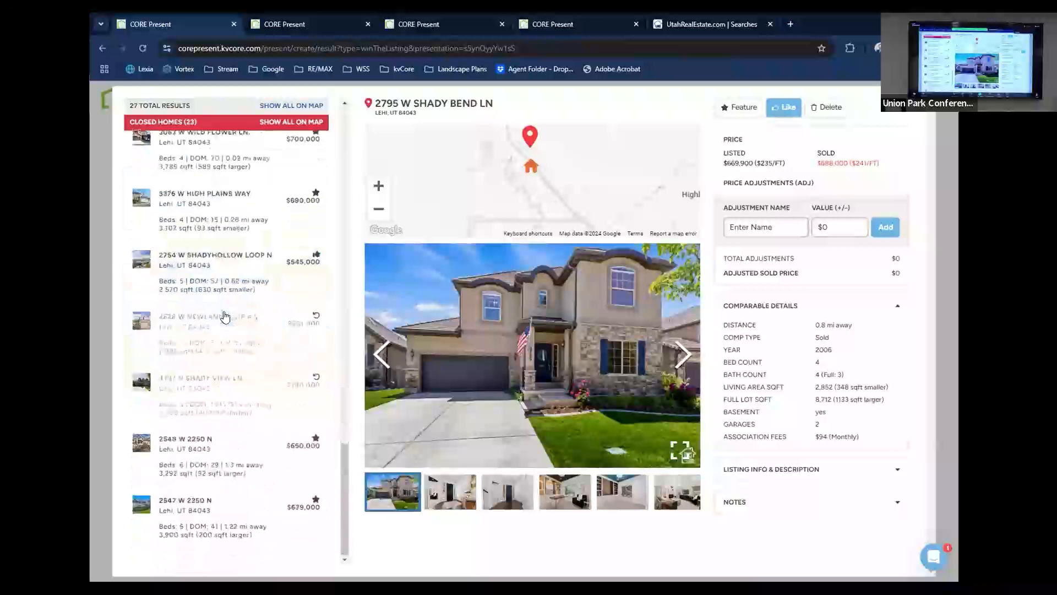
{"action": "scroll", "coordinate": [224, 315], "scroll_direction": "up", "scroll_amount": 5}
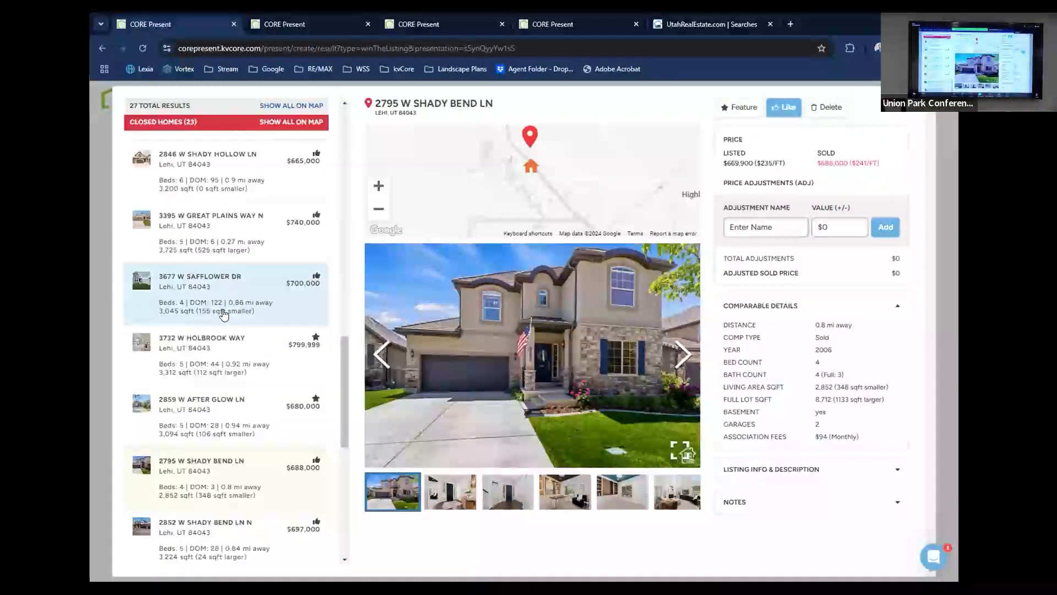
{"action": "scroll", "coordinate": [223, 315], "scroll_direction": "down", "scroll_amount": 3}
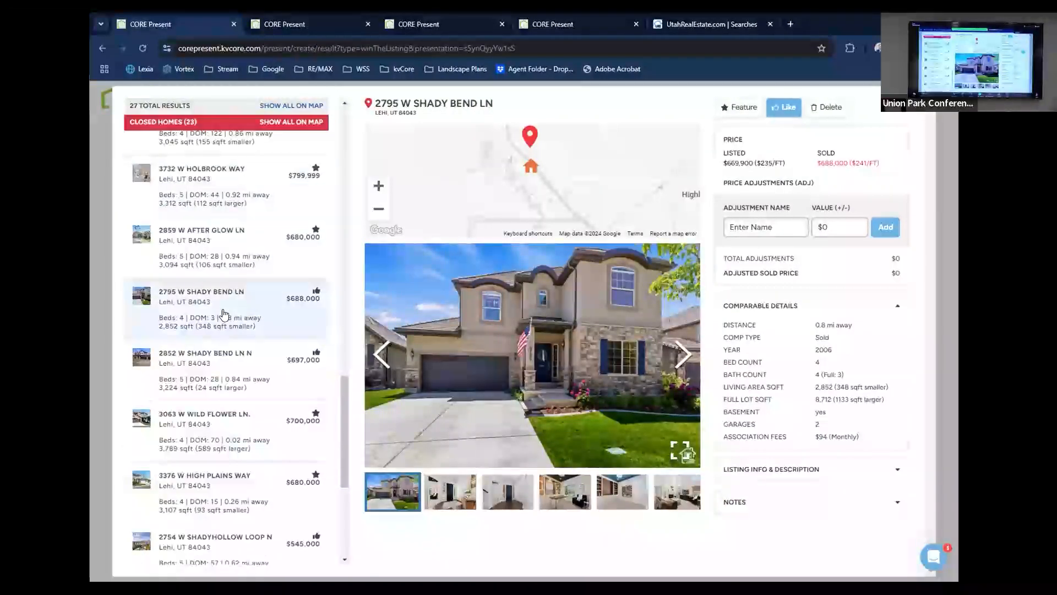
{"action": "scroll", "coordinate": [224, 315], "scroll_direction": "up", "scroll_amount": 15}
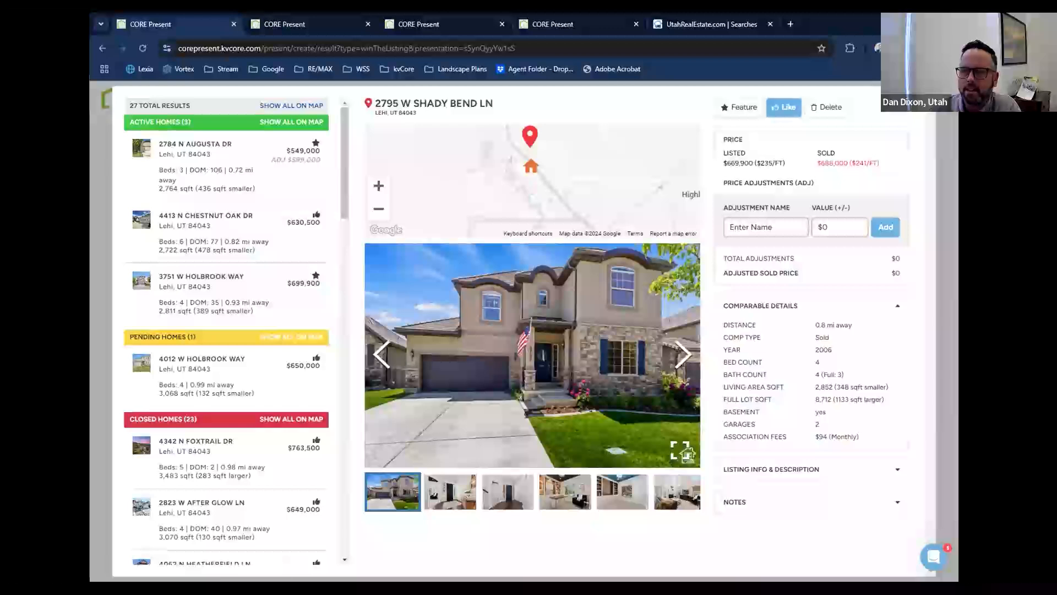
{"action": "left_click", "coordinate": [922, 101]}
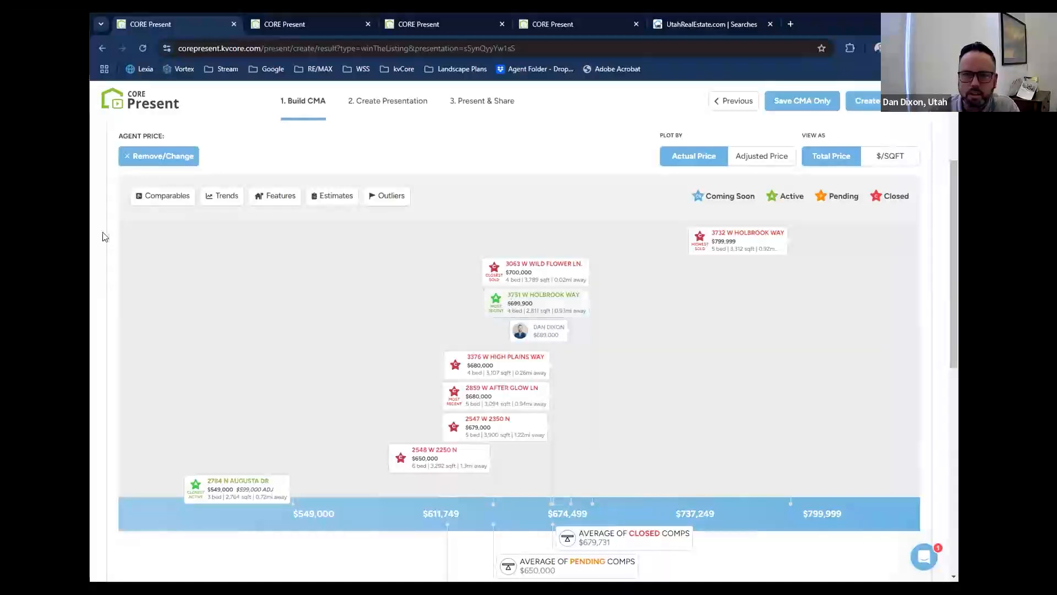
Change the $699,900 active comparable from featured to liked, and return to the CMA price scale.
{"action": "left_click", "coordinate": [156, 200]}
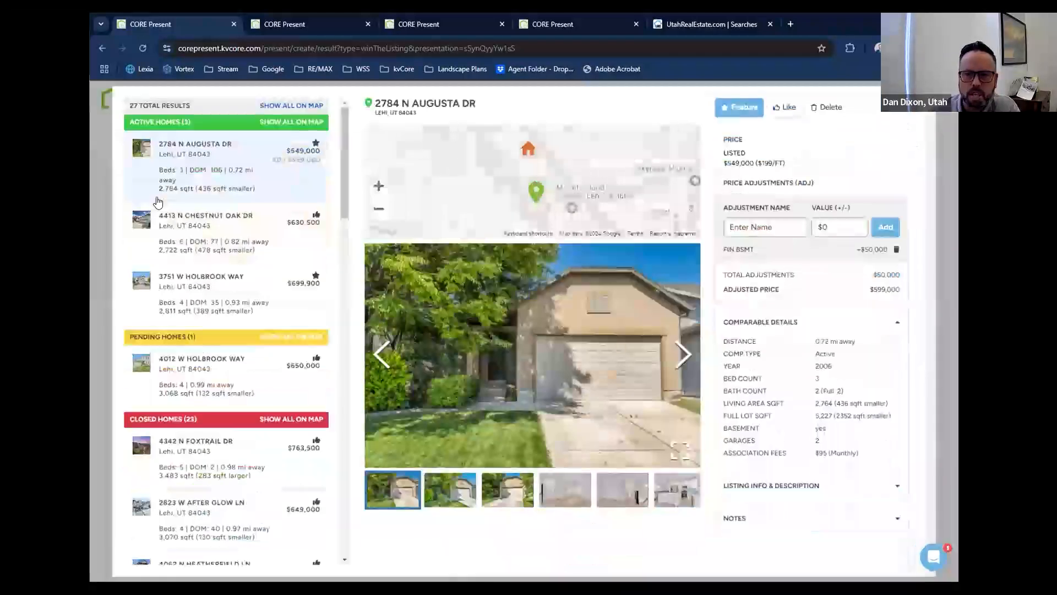
{"action": "left_click", "coordinate": [243, 297]}
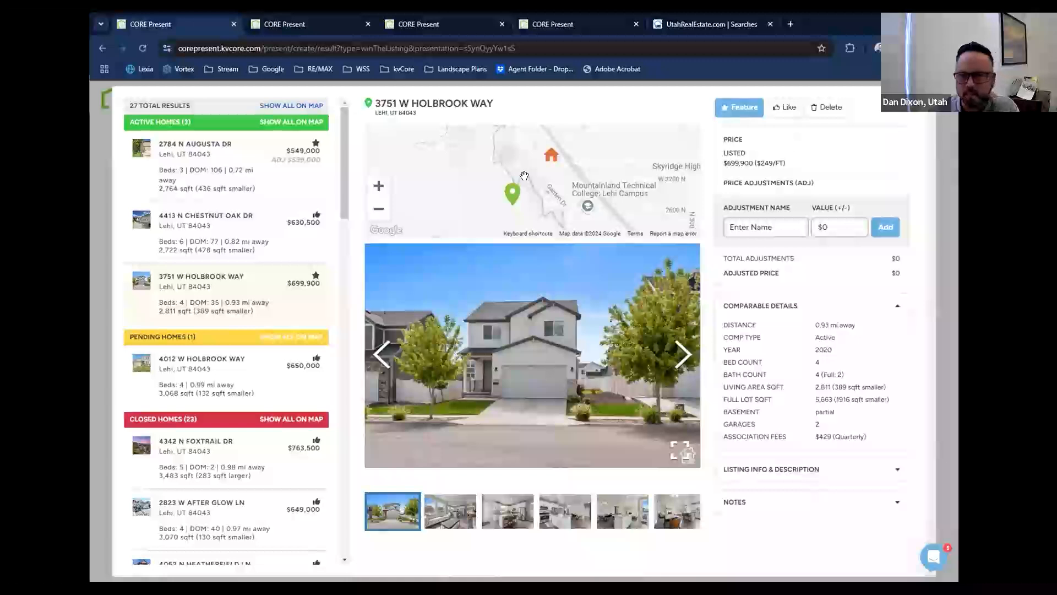
{"action": "left_click", "coordinate": [786, 108]}
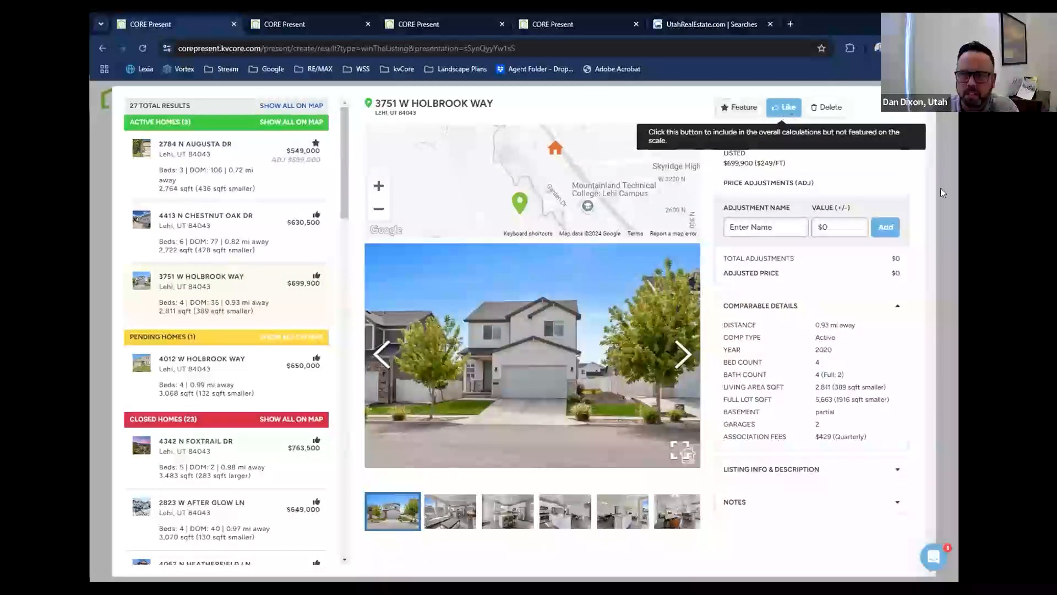
{"action": "left_click", "coordinate": [903, 107]}
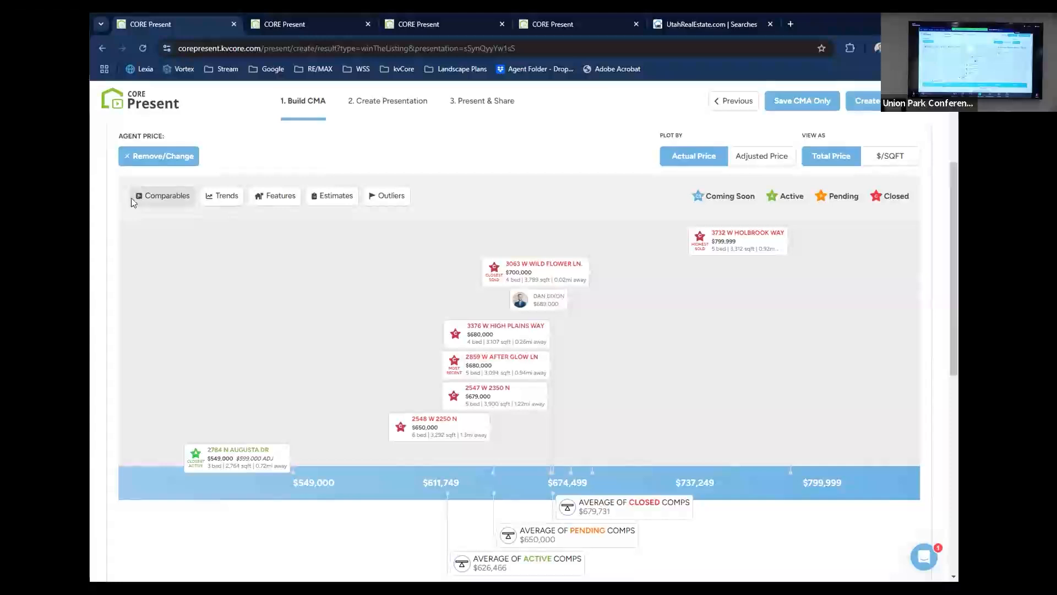
Examine the $549,000 active comparable's price adjustment, the CMA price scale and the market assessment.
{"action": "left_click", "coordinate": [132, 199]}
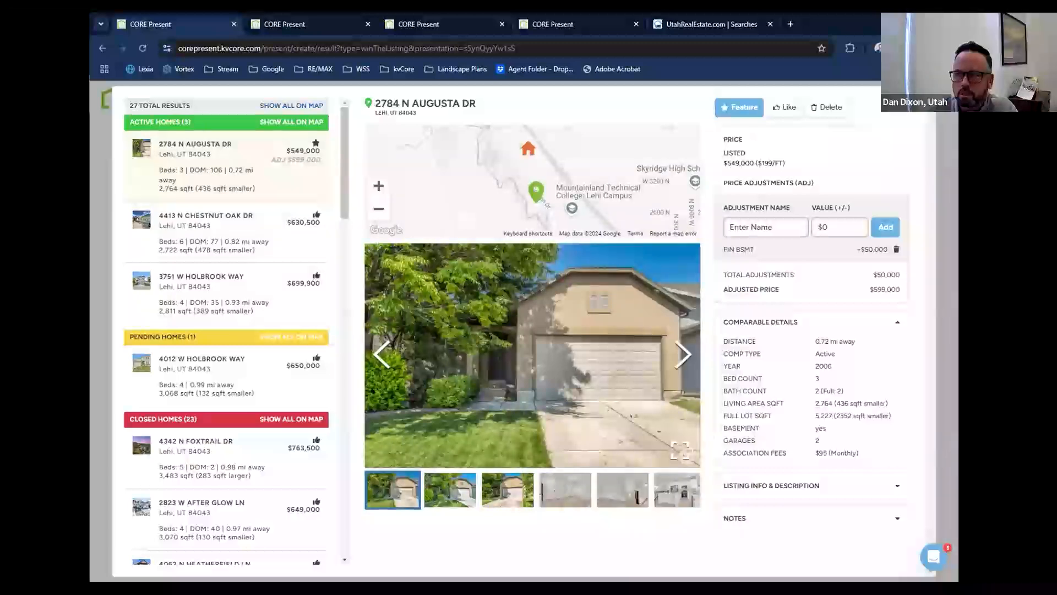
{"action": "key", "text": "Escape"}
{"action": "scroll", "coordinate": [283, 326], "scroll_direction": "down", "scroll_amount": 6}
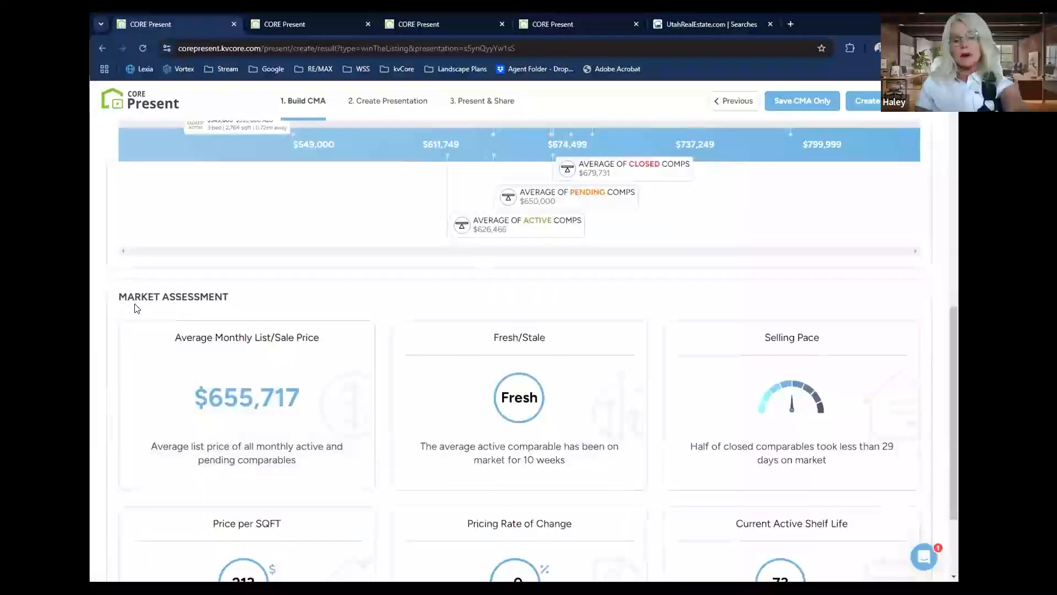
{"action": "scroll", "coordinate": [135, 300], "scroll_direction": "up", "scroll_amount": 6}
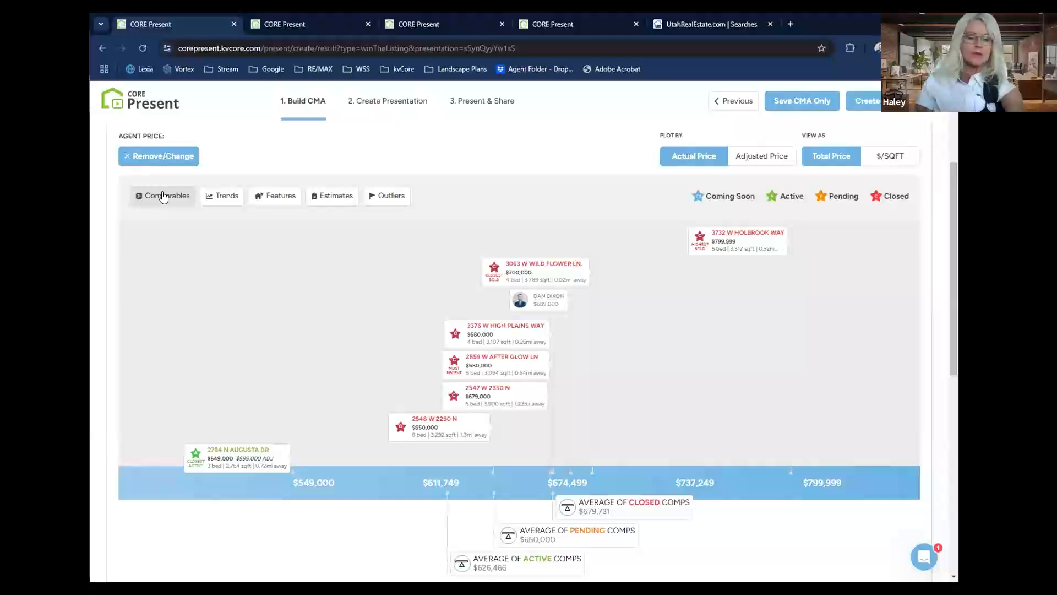
{"action": "scroll", "coordinate": [112, 244], "scroll_direction": "down", "scroll_amount": 1}
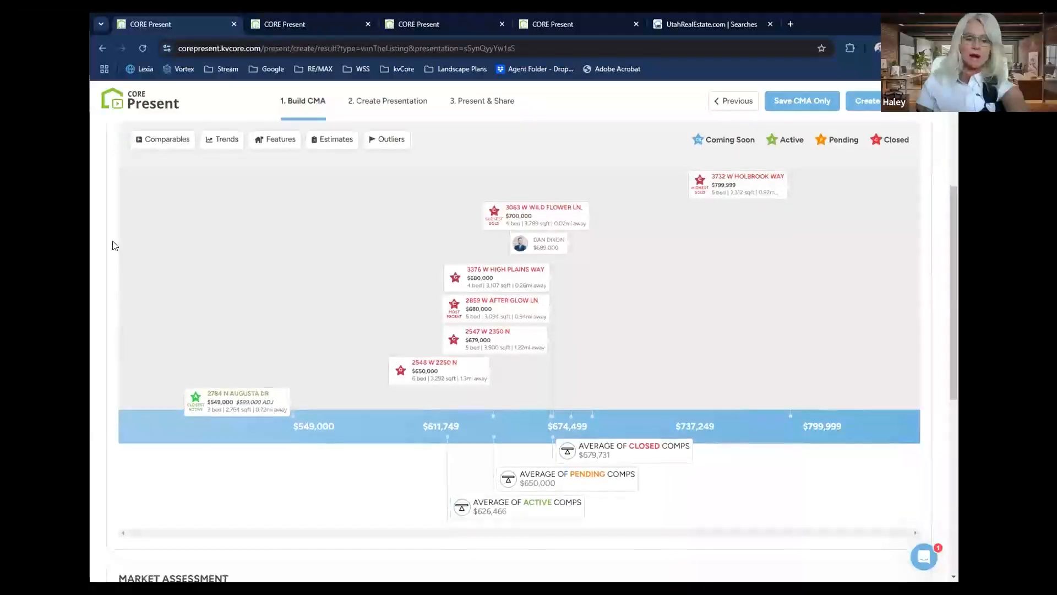
{"action": "scroll", "coordinate": [112, 243], "scroll_direction": "up", "scroll_amount": 1}
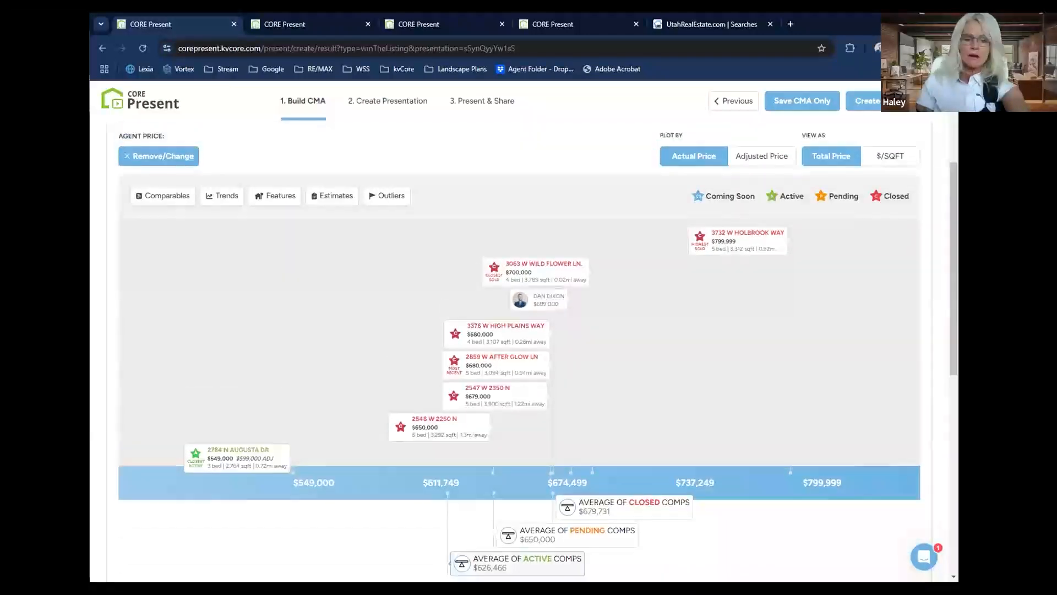
{"action": "left_click", "coordinate": [161, 196]}
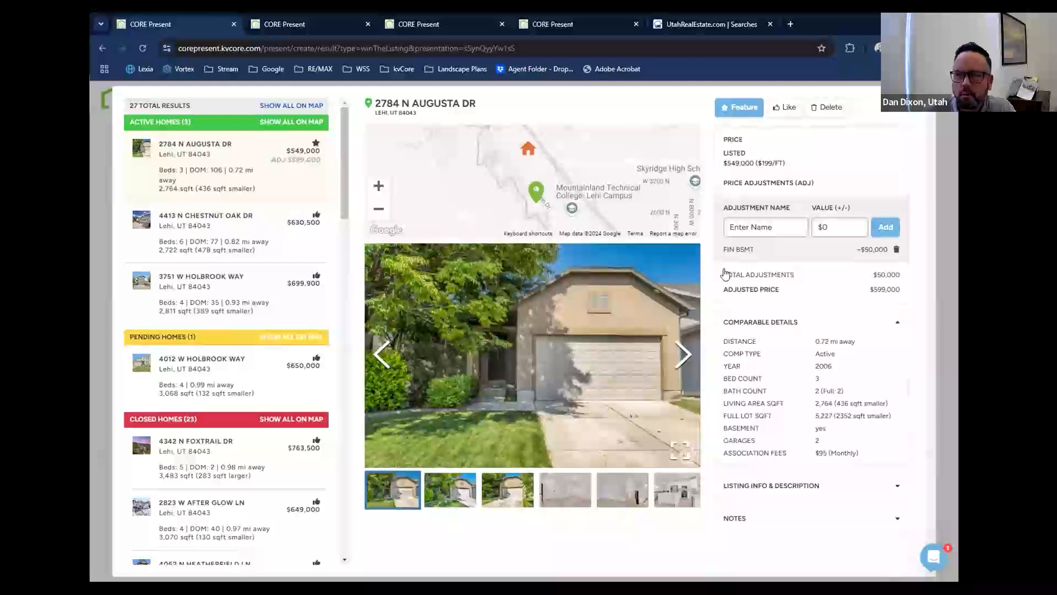
{"action": "key", "text": "Escape"}
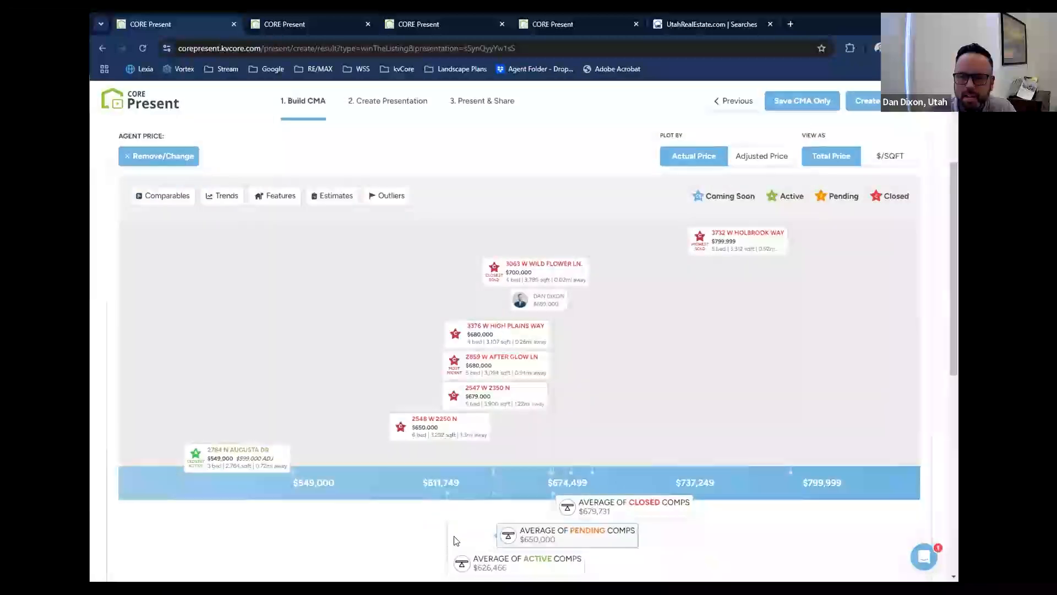
Delete the $699,900 active comparable, mark the $630,500 active home as featured, and return to the CMA price scale.
{"action": "left_click", "coordinate": [161, 196]}
{"action": "left_click", "coordinate": [221, 291]}
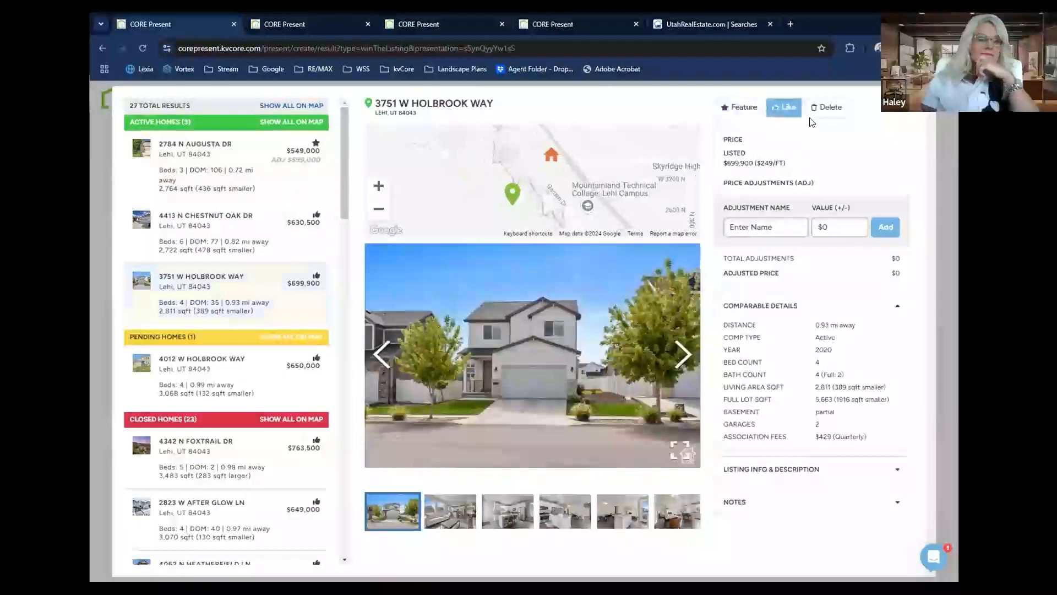
{"action": "left_click", "coordinate": [825, 107]}
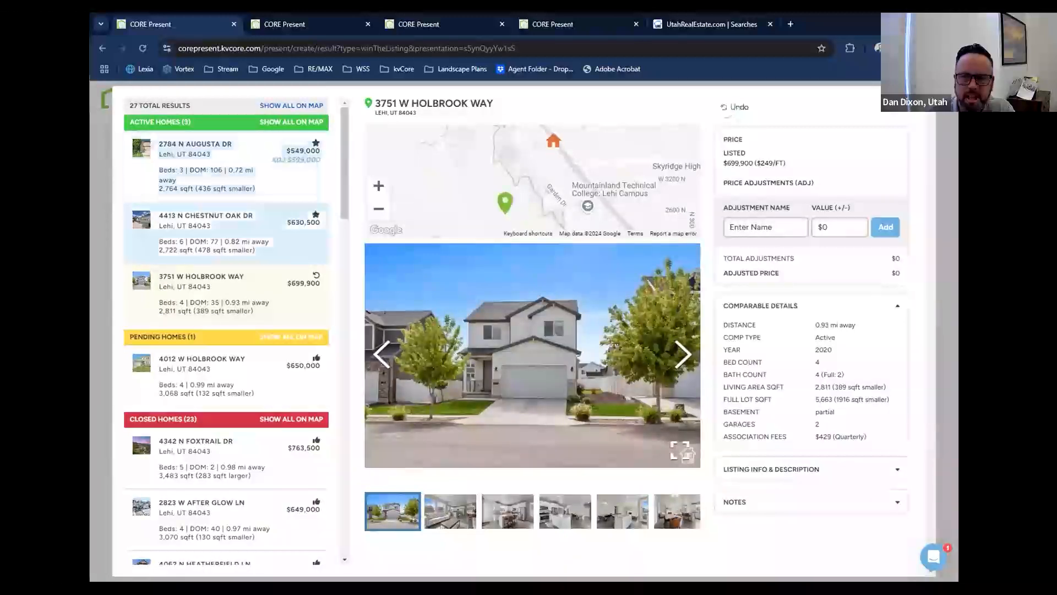
{"action": "left_click", "coordinate": [922, 102]}
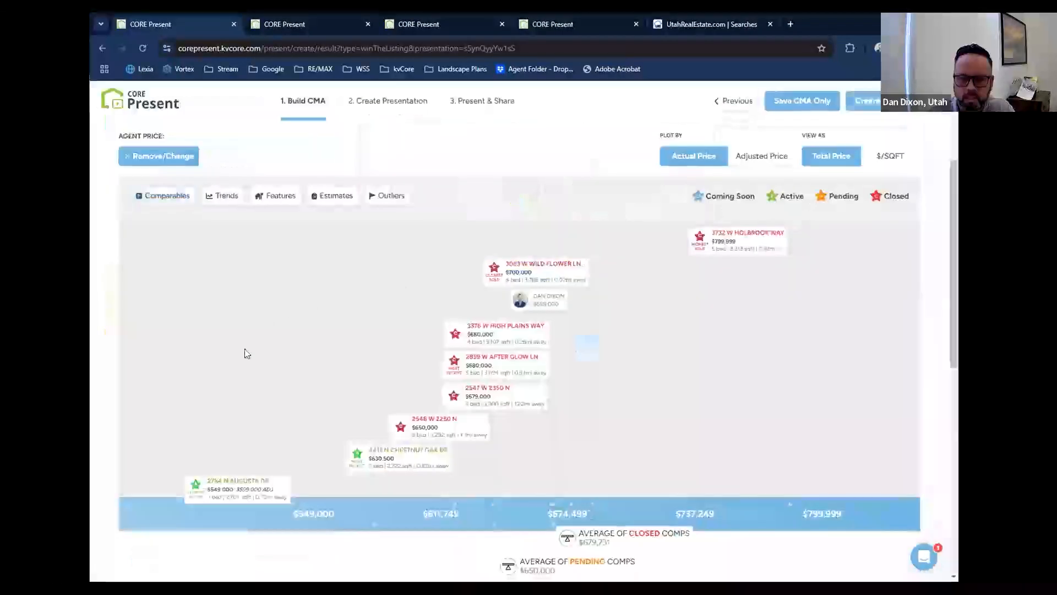
Check the average of active comps and the featured homes plotted on the CMA price scale.
{"action": "scroll", "coordinate": [444, 471], "scroll_direction": "down", "scroll_amount": 3}
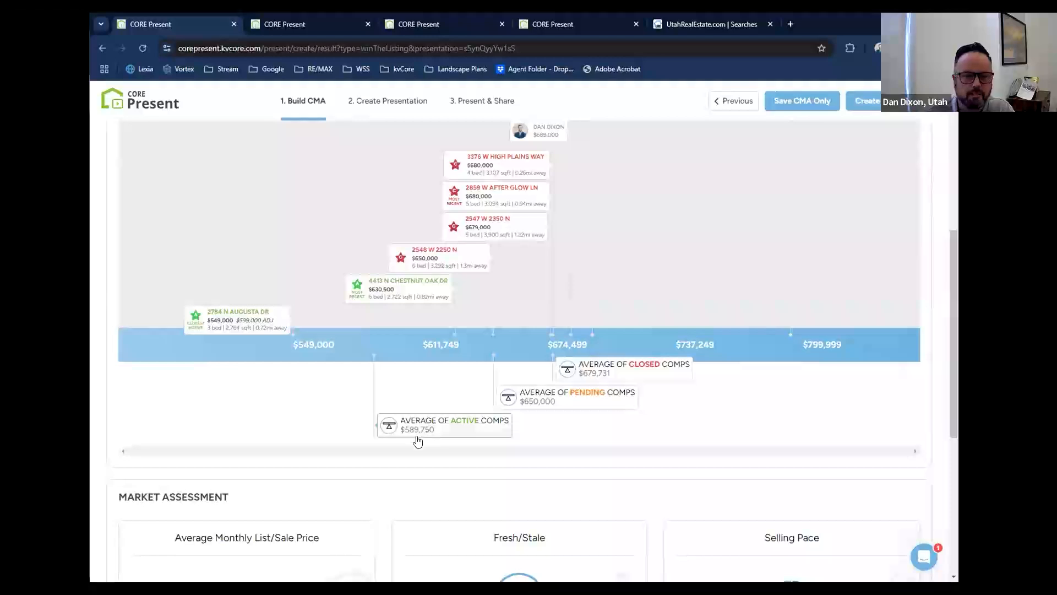
{"action": "mouse_move", "coordinate": [418, 441]}
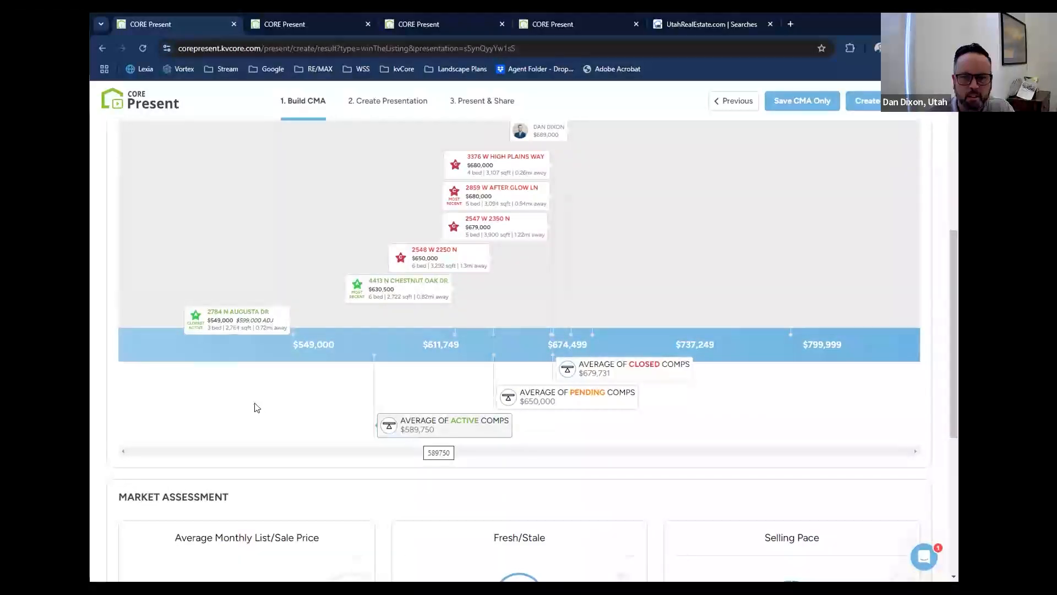
{"action": "scroll", "coordinate": [256, 406], "scroll_direction": "up", "scroll_amount": 1}
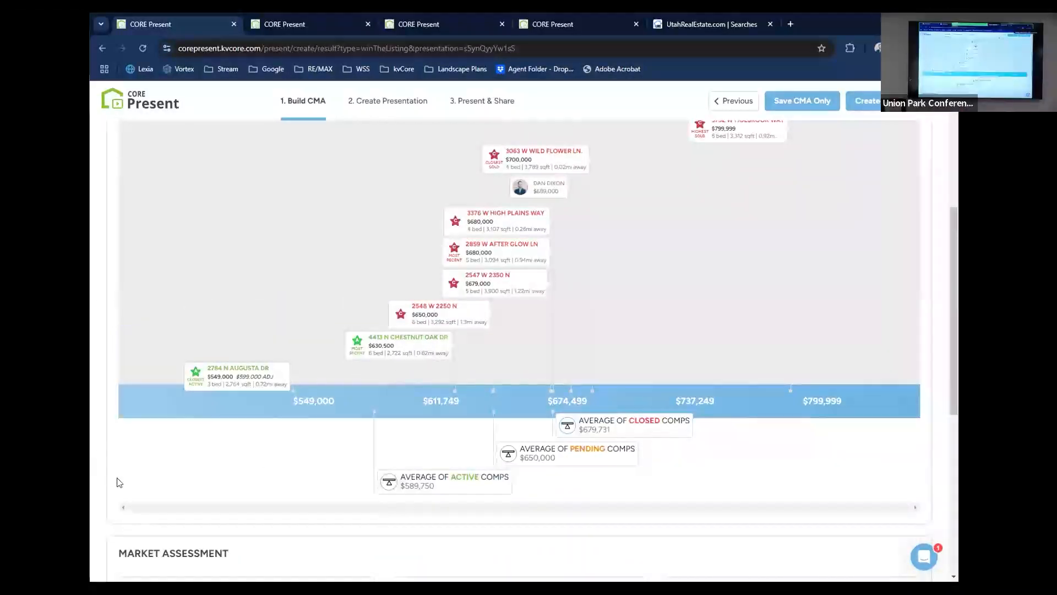
{"action": "scroll", "coordinate": [112, 477], "scroll_direction": "down", "scroll_amount": 2}
{"action": "scroll", "coordinate": [112, 477], "scroll_direction": "up", "scroll_amount": 6}
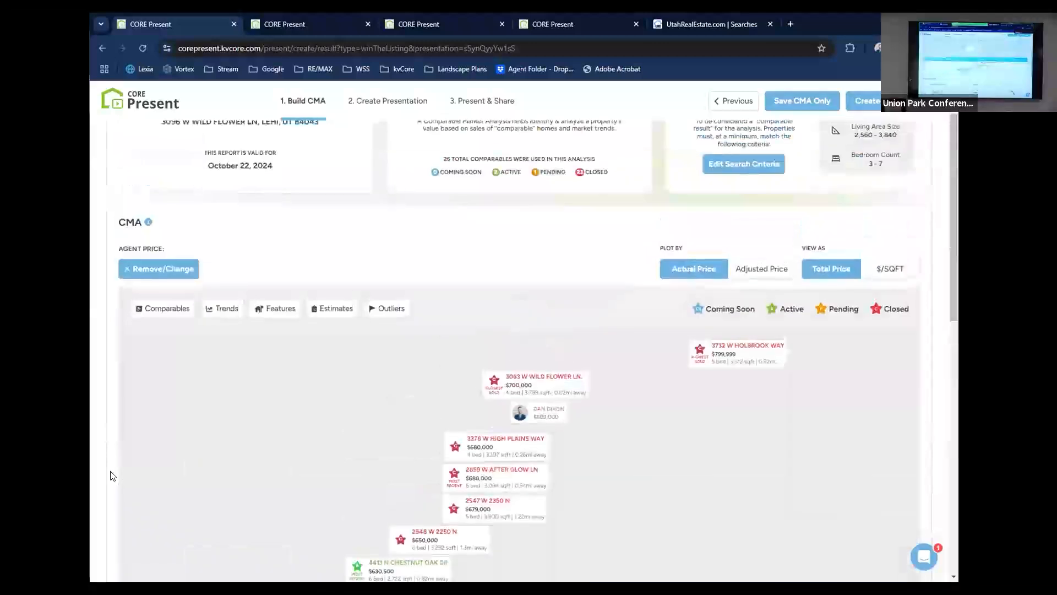
{"action": "scroll", "coordinate": [112, 477], "scroll_direction": "down", "scroll_amount": 3}
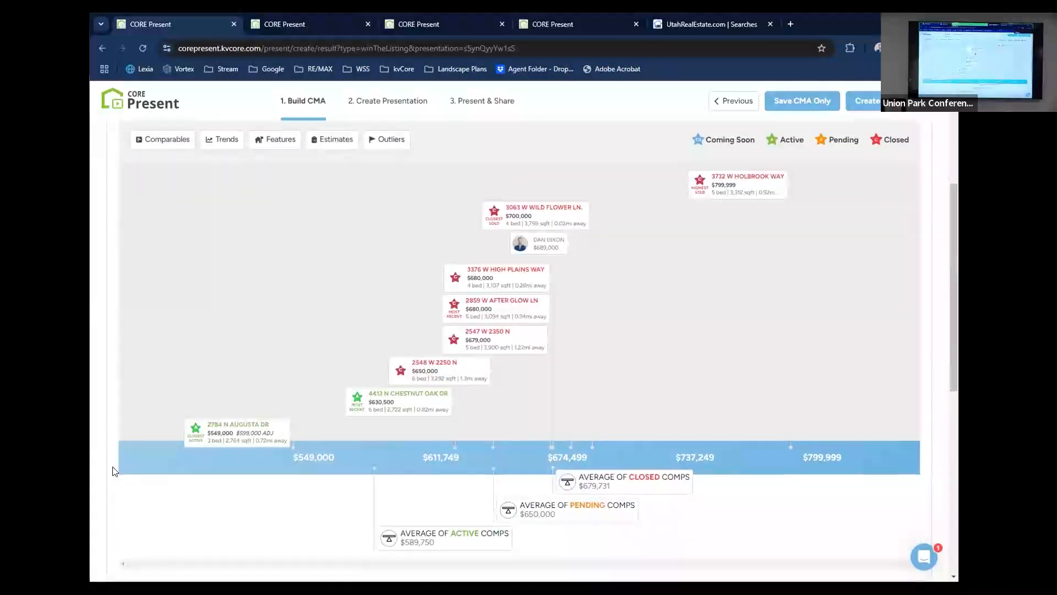
Change the $799,999 closed comparable from featured to liked, and return to the CMA price scale.
{"action": "scroll", "coordinate": [115, 471], "scroll_direction": "up", "scroll_amount": 1}
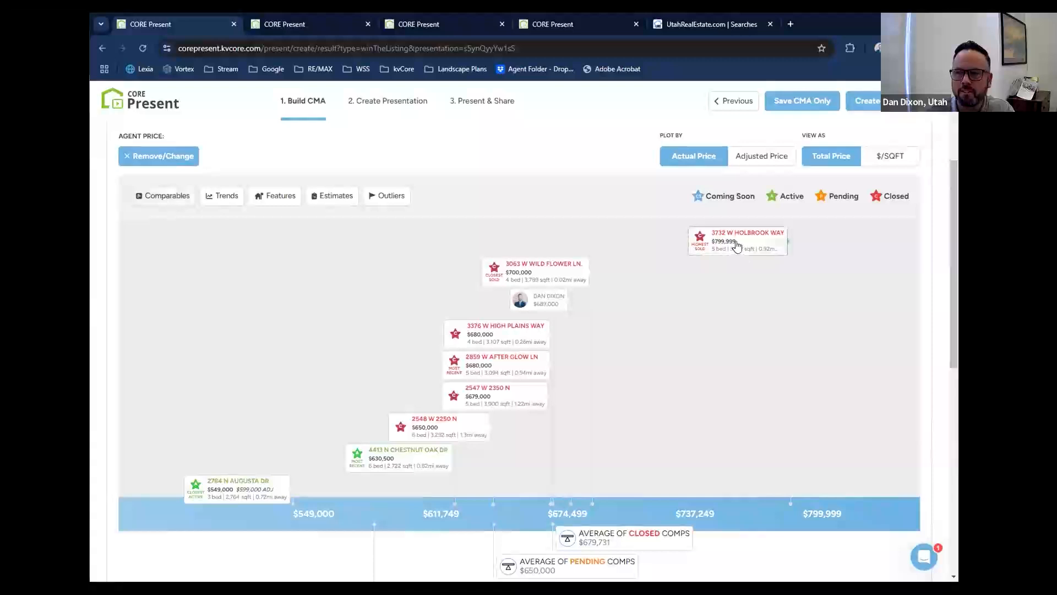
{"action": "left_click", "coordinate": [736, 243]}
{"action": "left_click", "coordinate": [785, 125]}
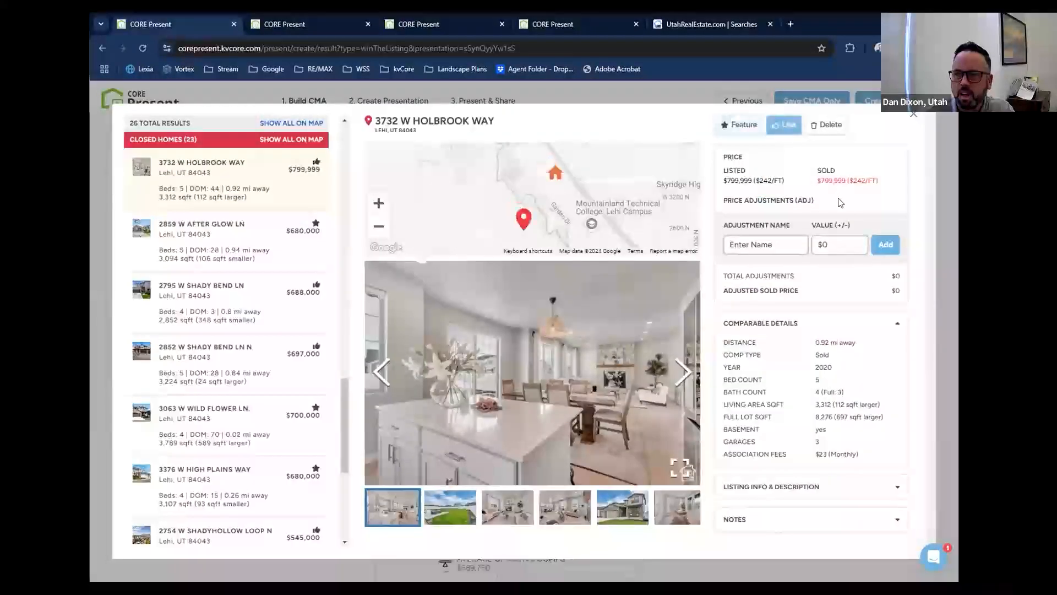
{"action": "left_click", "coordinate": [913, 116]}
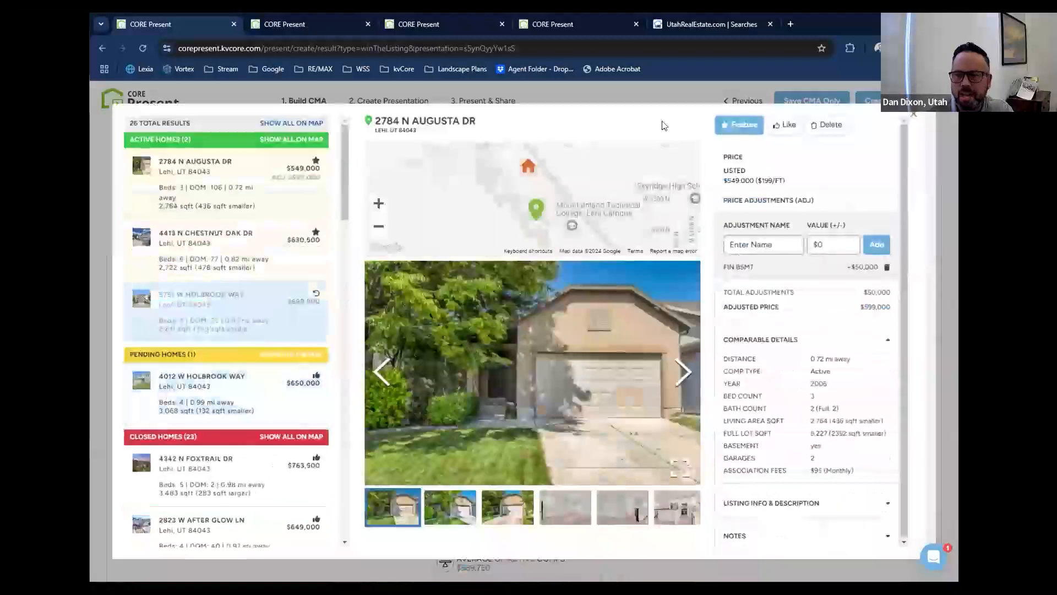
Change the $549,000 active comparable from featured to liked and look through its photos before returning to the price scale.
{"action": "left_click", "coordinate": [782, 124]}
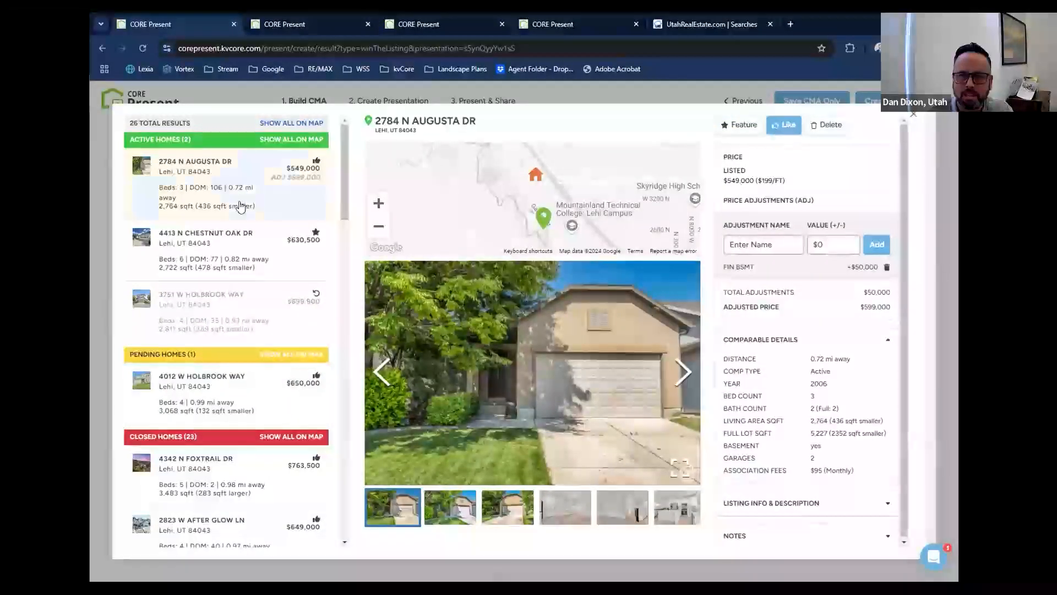
{"action": "left_click", "coordinate": [687, 380]}
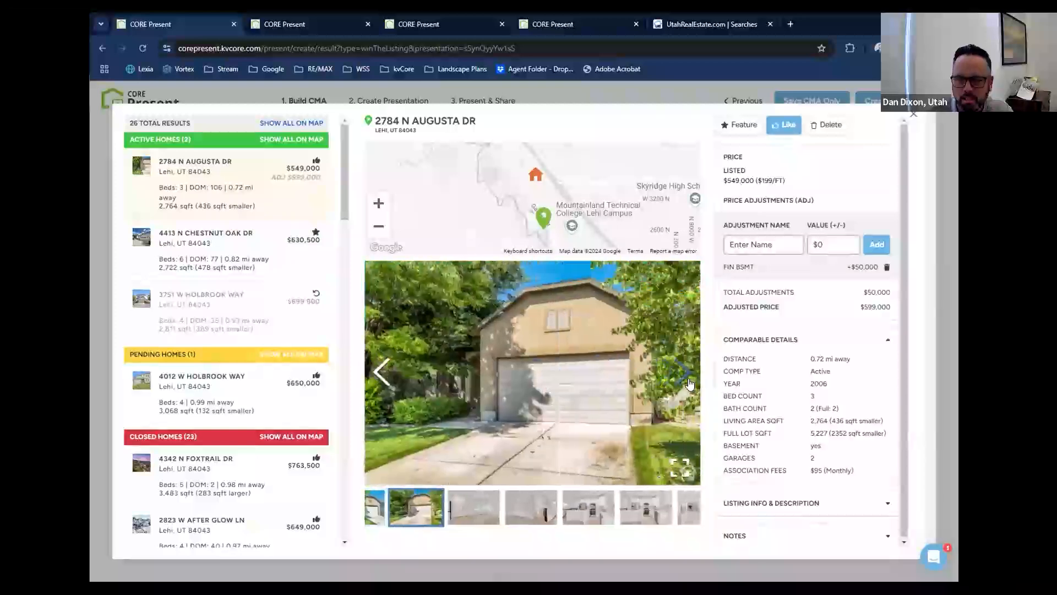
{"action": "left_click", "coordinate": [684, 373]}
{"action": "left_click", "coordinate": [686, 377]}
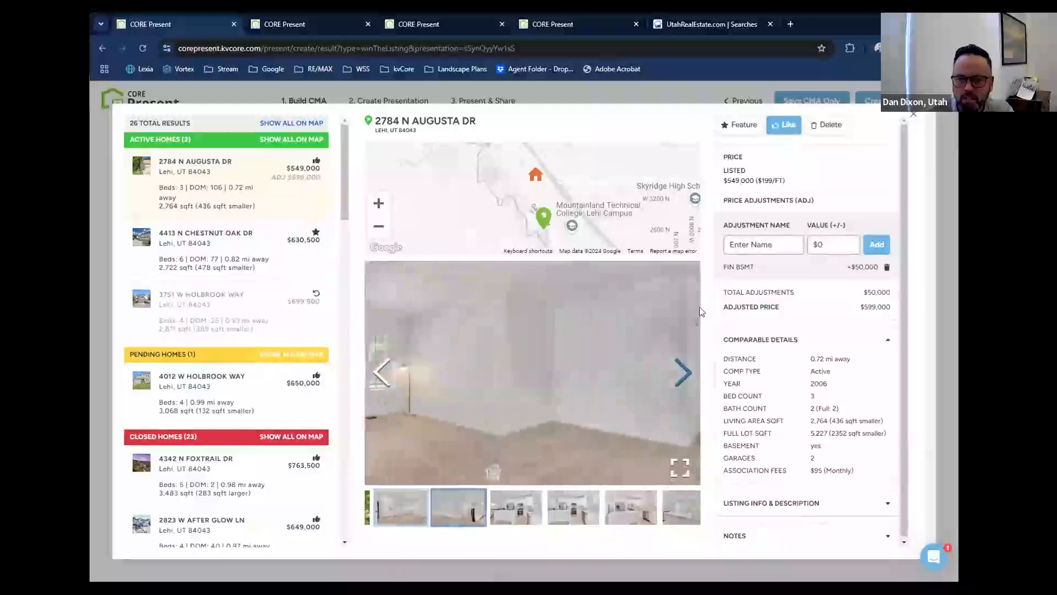
{"action": "left_click", "coordinate": [913, 116]}
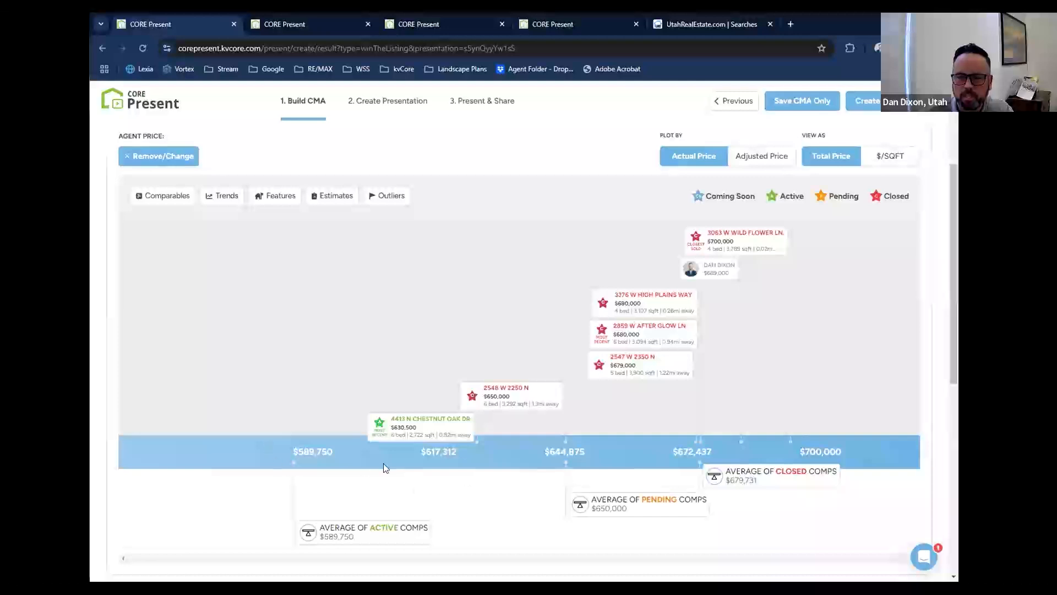
Mark the $549,000 active comparable as featured again, and return to the CMA price scale.
{"action": "scroll", "coordinate": [229, 473], "scroll_direction": "down", "scroll_amount": 1}
{"action": "scroll", "coordinate": [230, 474], "scroll_direction": "up", "scroll_amount": 1}
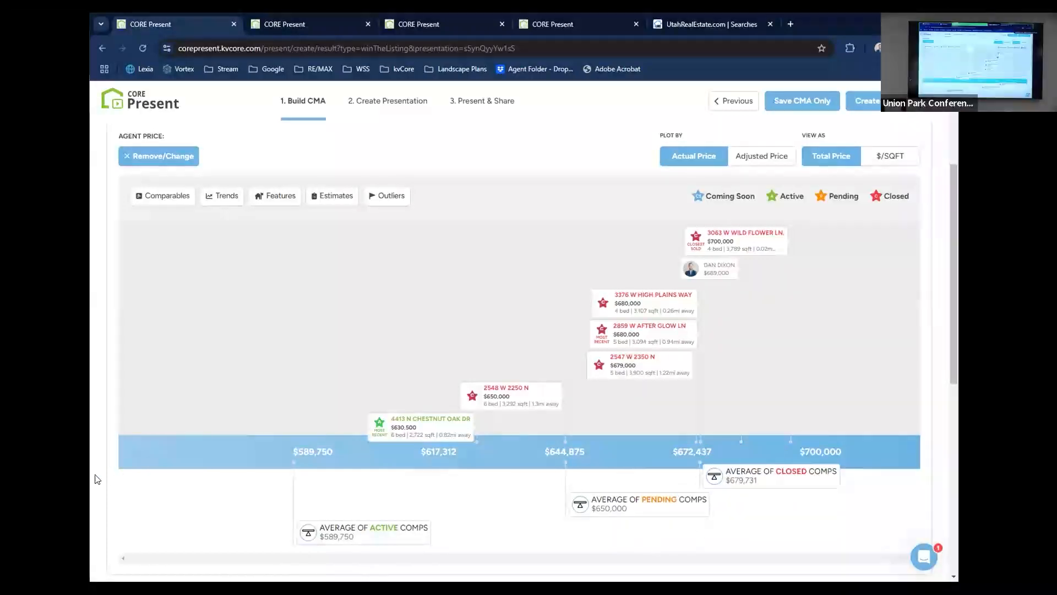
{"action": "scroll", "coordinate": [97, 479], "scroll_direction": "down", "scroll_amount": 1}
{"action": "scroll", "coordinate": [97, 479], "scroll_direction": "up", "scroll_amount": 2}
{"action": "scroll", "coordinate": [97, 479], "scroll_direction": "down", "scroll_amount": 1}
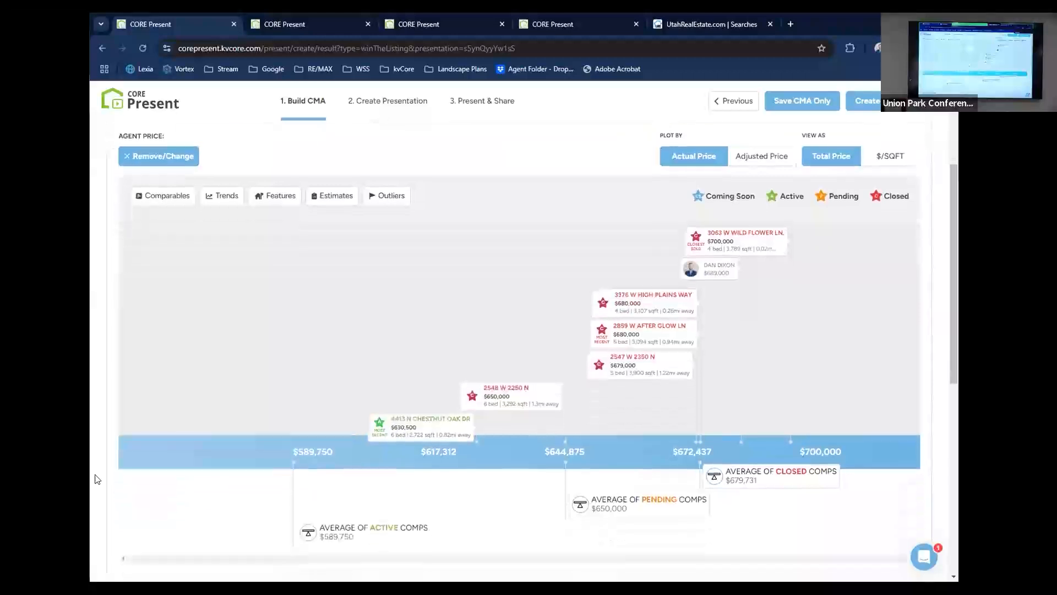
{"action": "left_click", "coordinate": [155, 205]}
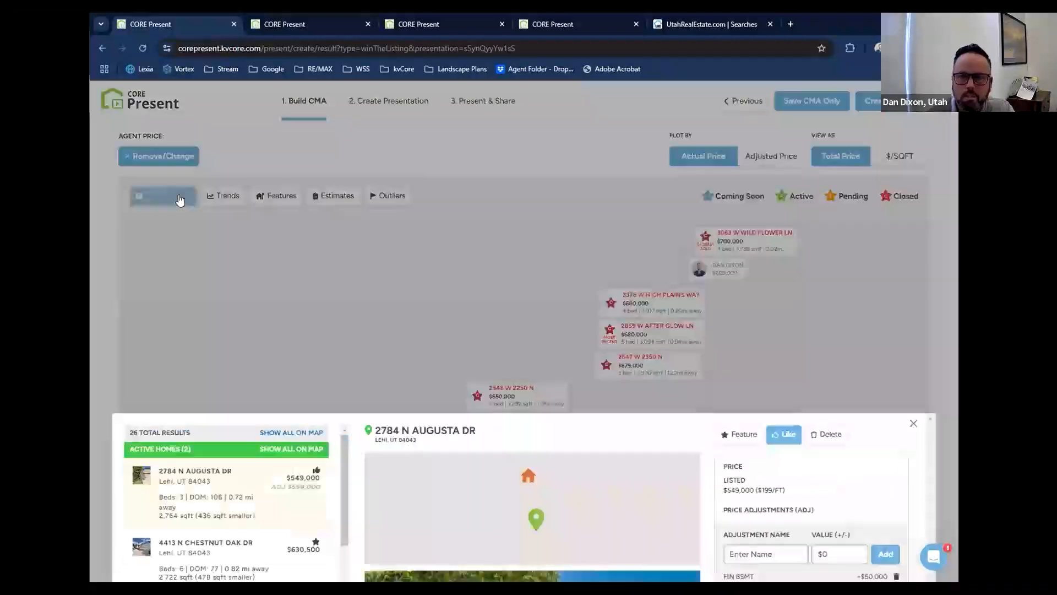
{"action": "left_click", "coordinate": [747, 109]}
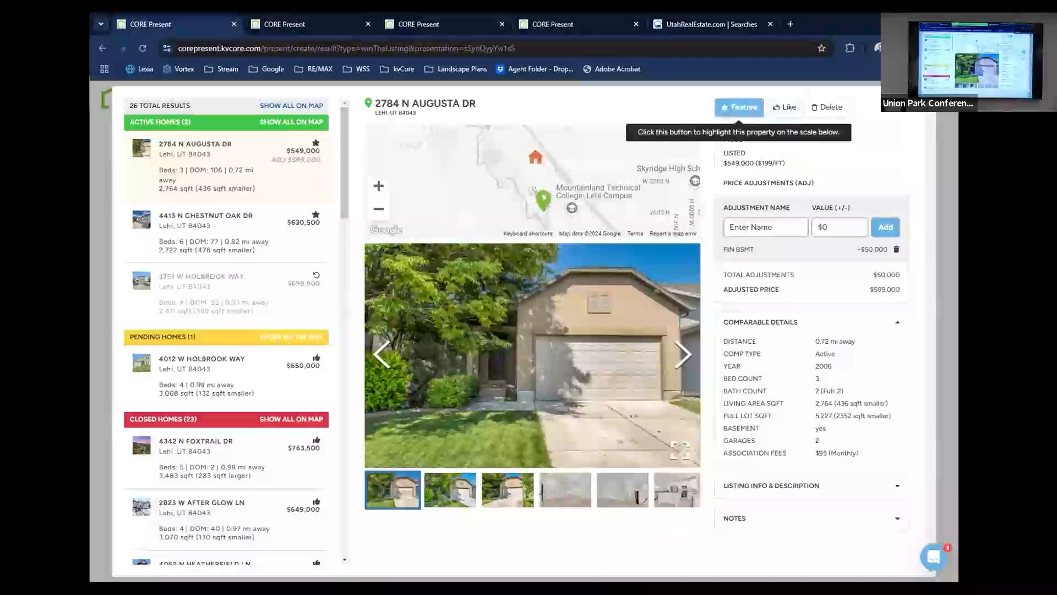
{"action": "left_click", "coordinate": [101, 423]}
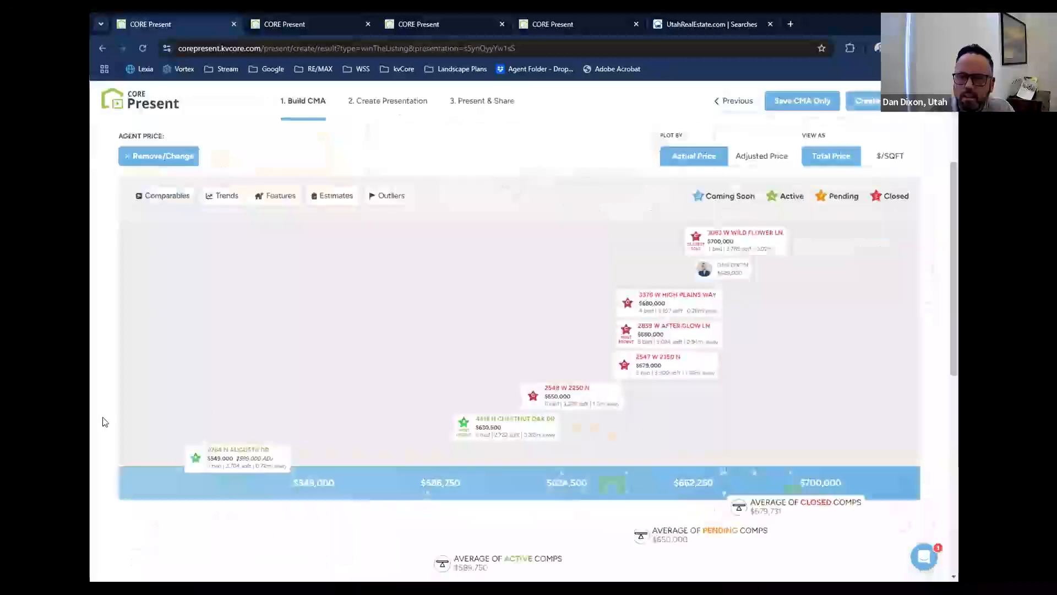
Review the $549,000 active comparable's details and the featured homes and comp averages on the CMA price scale.
{"action": "scroll", "coordinate": [102, 423], "scroll_direction": "down", "scroll_amount": 1}
{"action": "scroll", "coordinate": [102, 423], "scroll_direction": "up", "scroll_amount": 1}
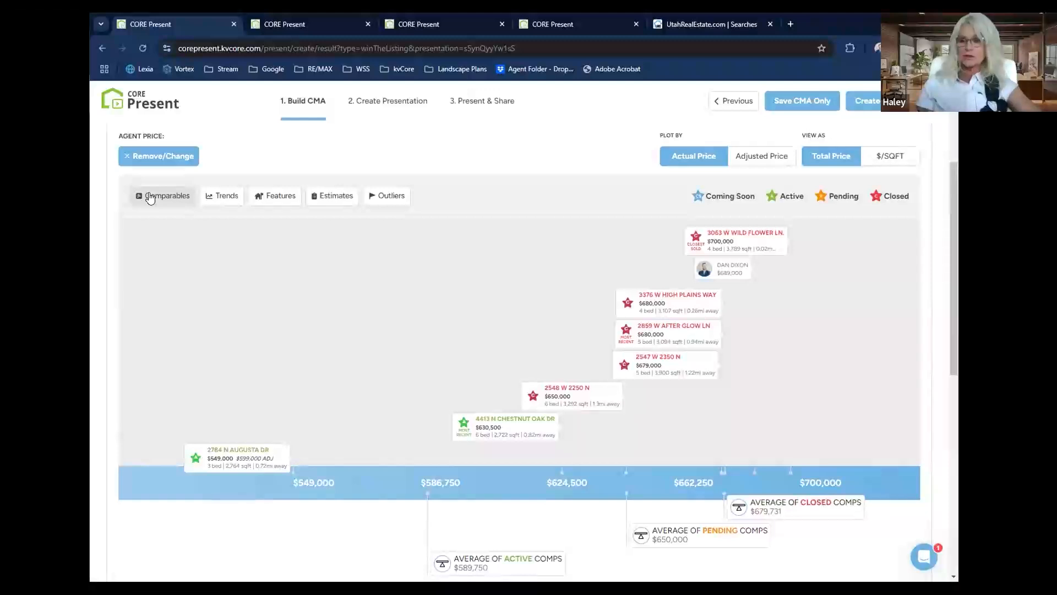
{"action": "left_click", "coordinate": [149, 197]}
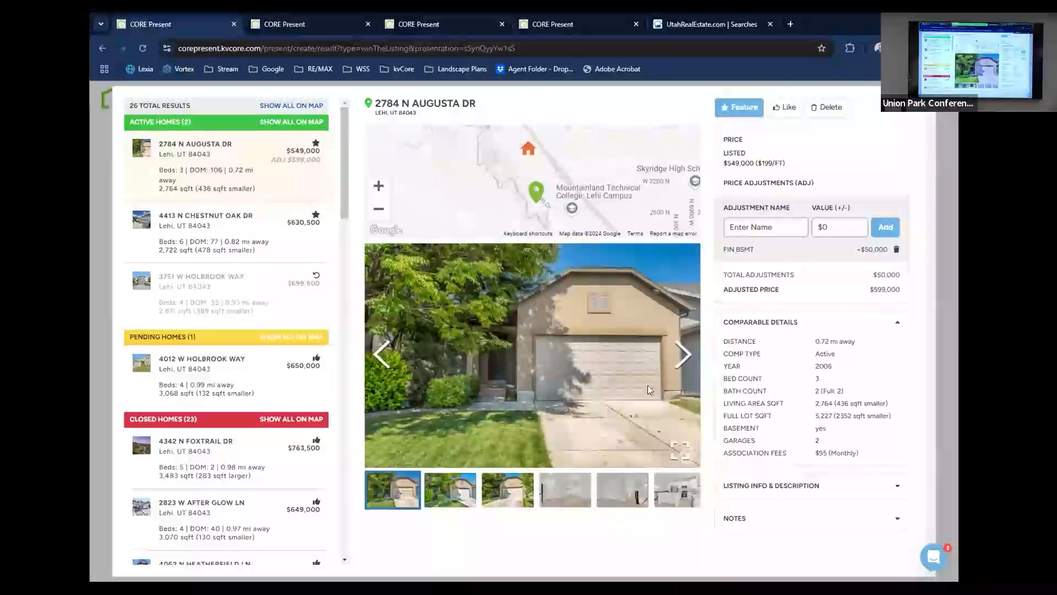
{"action": "left_click", "coordinate": [102, 361]}
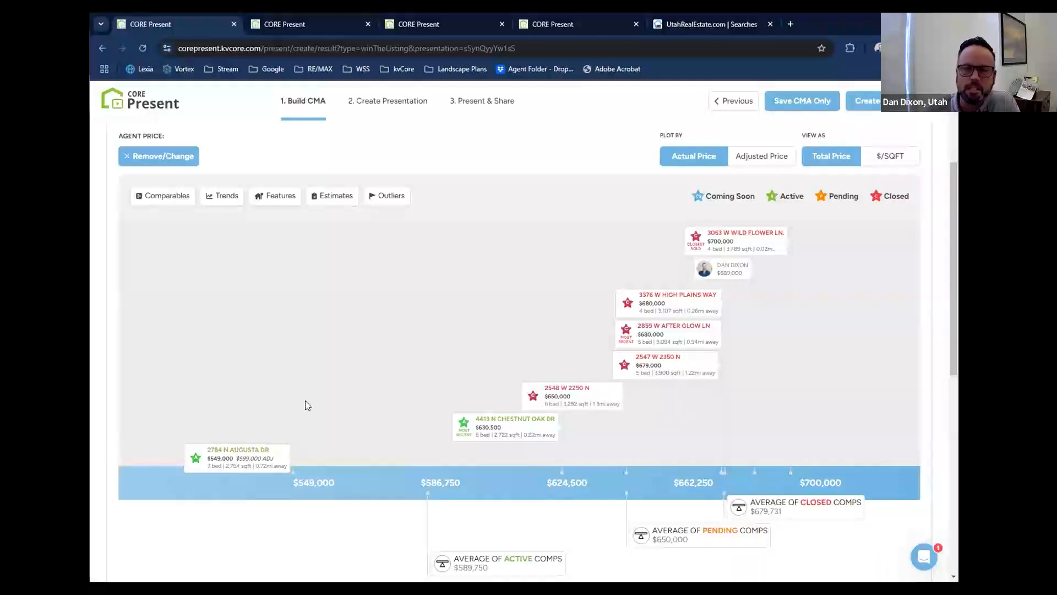
{"action": "scroll", "coordinate": [432, 362], "scroll_direction": "down", "scroll_amount": 1}
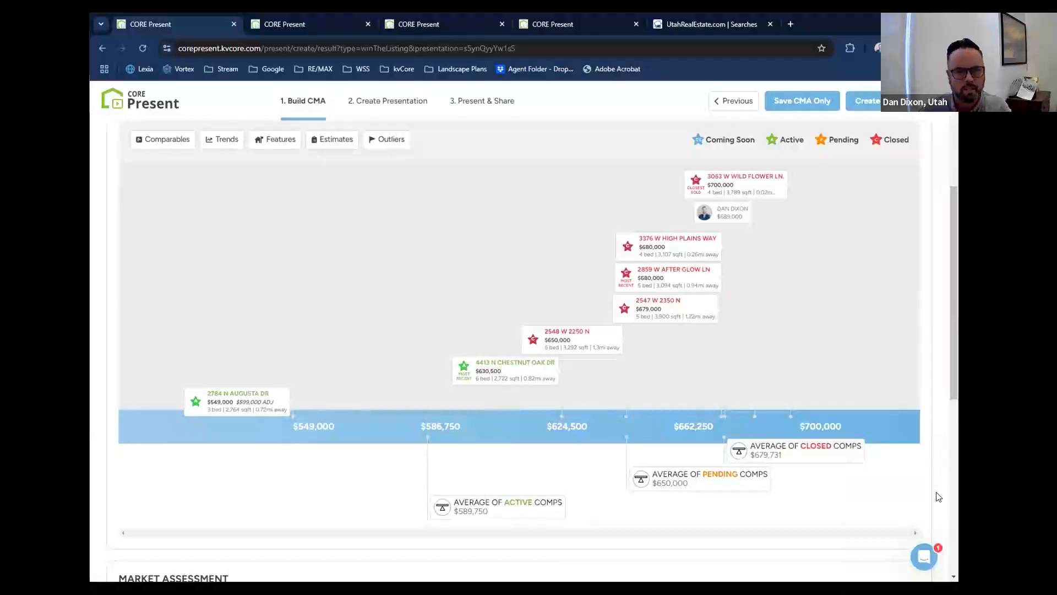
{"action": "scroll", "coordinate": [938, 497], "scroll_direction": "up", "scroll_amount": 1}
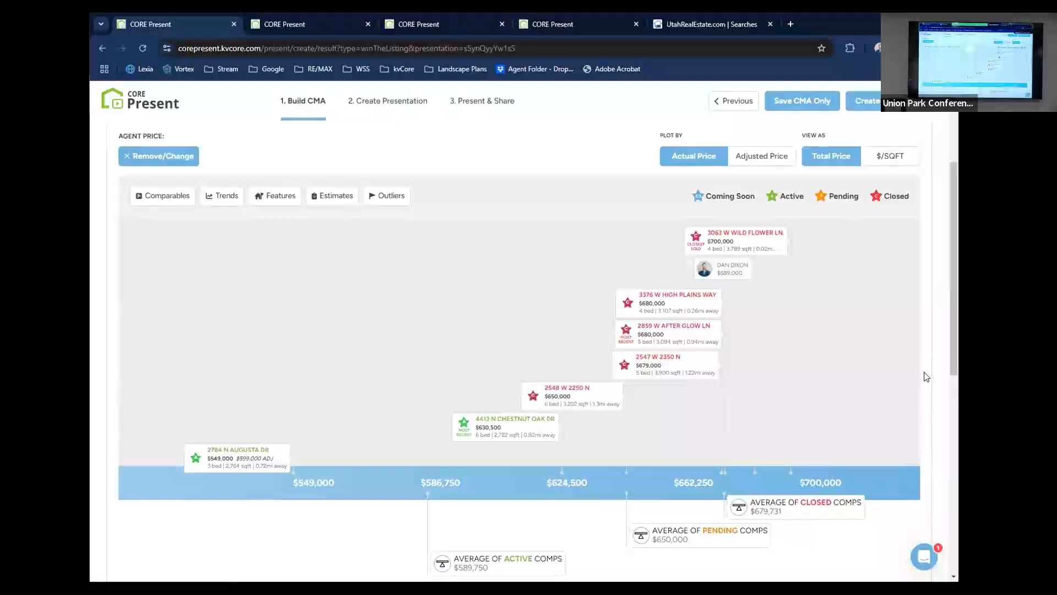
{"action": "scroll", "coordinate": [927, 377], "scroll_direction": "up", "scroll_amount": 3}
Examine the Average Monthly List/Sale Price chart in the market assessment, comparing the May 2024 and Oct 2024 values.
{"action": "scroll", "coordinate": [927, 377], "scroll_direction": "down", "scroll_amount": 10}
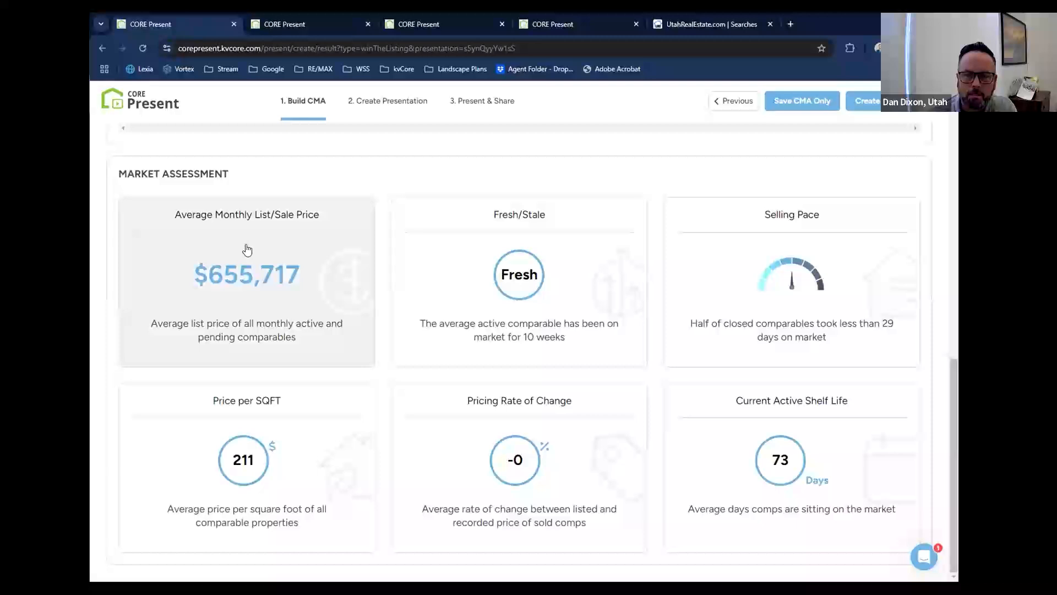
{"action": "left_click", "coordinate": [276, 293]}
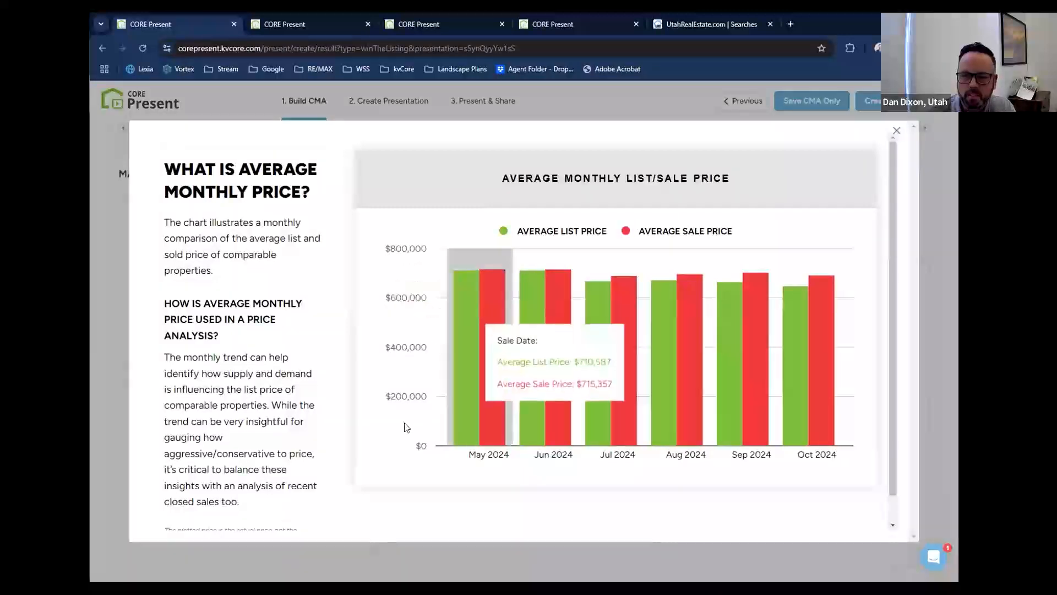
{"action": "mouse_move", "coordinate": [471, 436]}
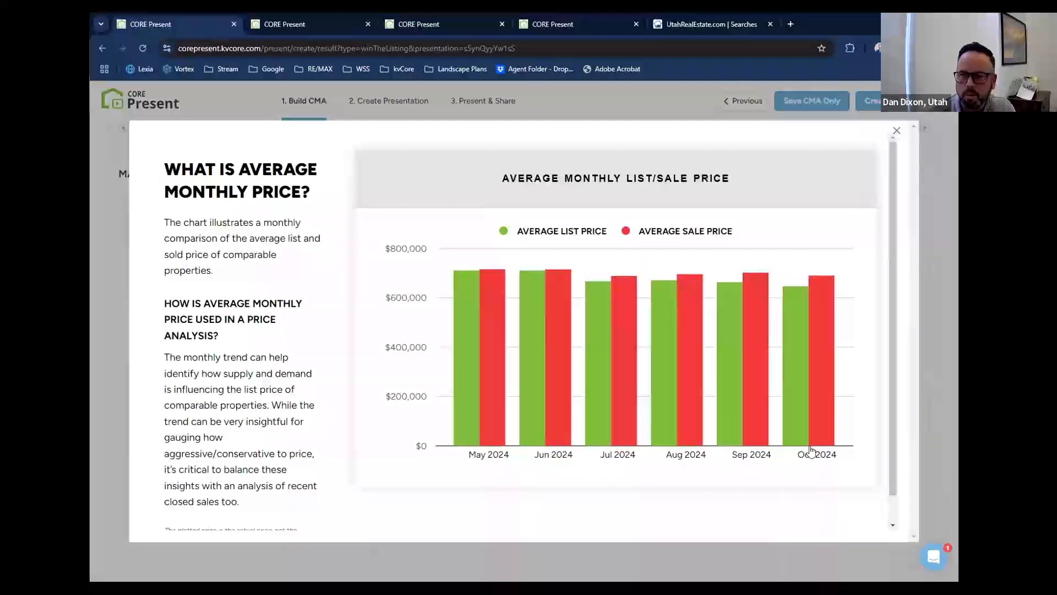
{"action": "mouse_move", "coordinate": [810, 426]}
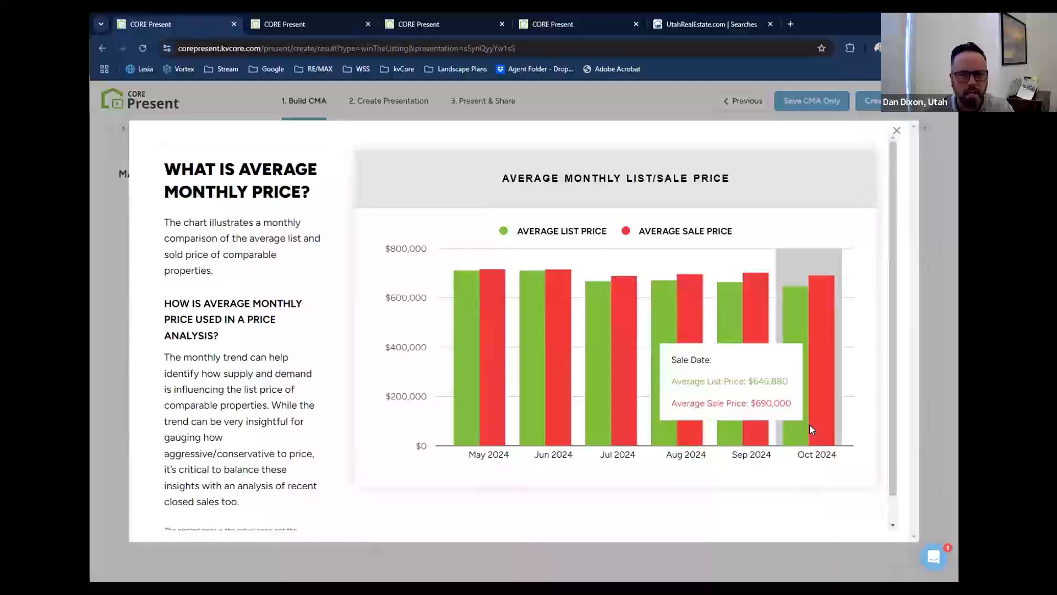
{"action": "scroll", "coordinate": [236, 472], "scroll_direction": "down", "scroll_amount": 1}
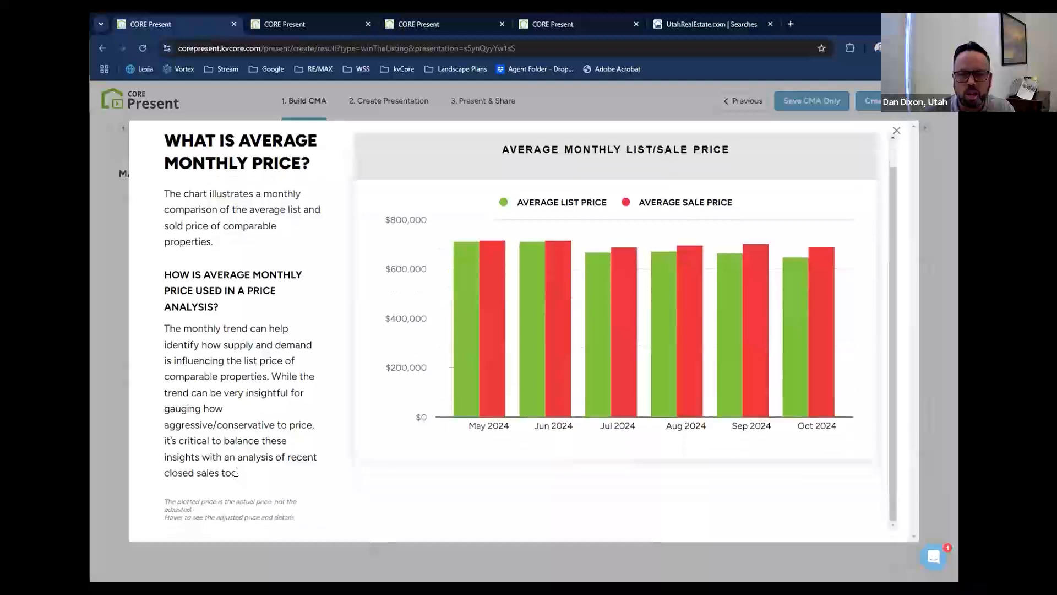
{"action": "scroll", "coordinate": [236, 472], "scroll_direction": "up", "scroll_amount": 1}
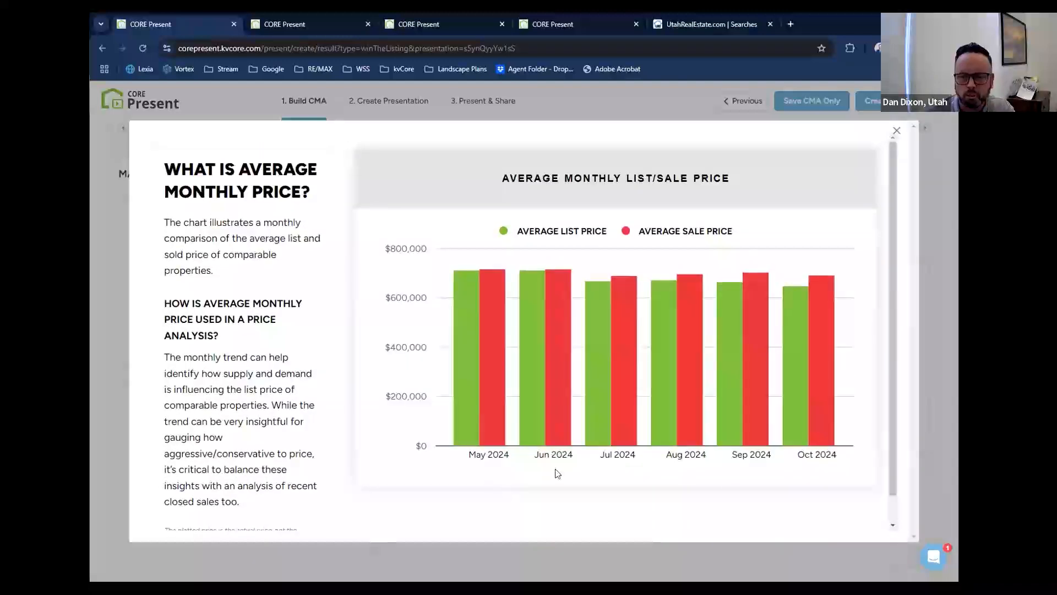
{"action": "left_click", "coordinate": [897, 131]}
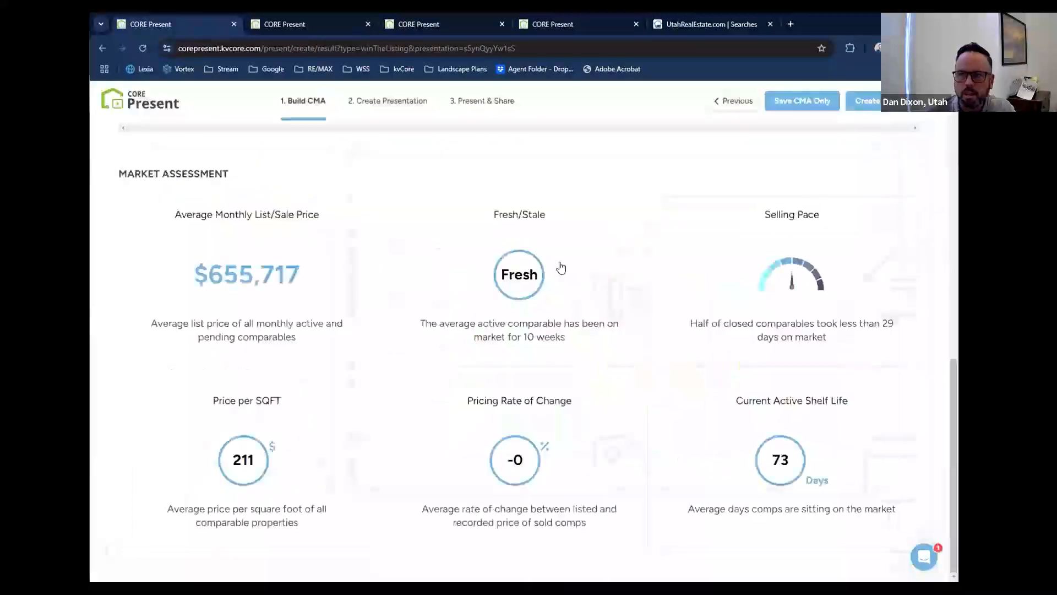
Open the Fresh/Stale map and check the $549,000 active comparable's days on market in its listing info.
{"action": "left_click", "coordinate": [562, 267]}
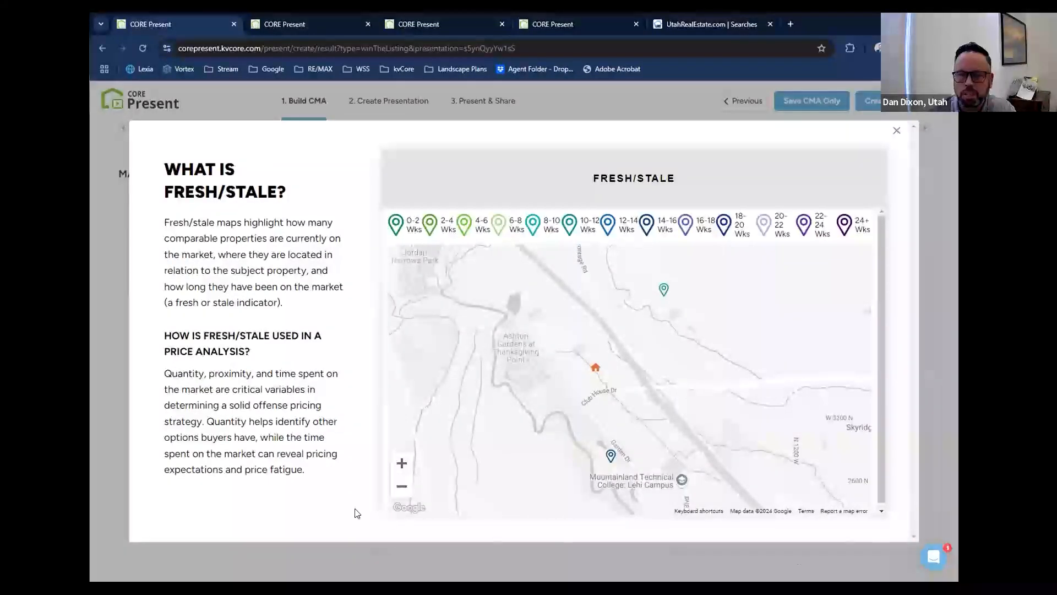
{"action": "left_click", "coordinate": [611, 457]}
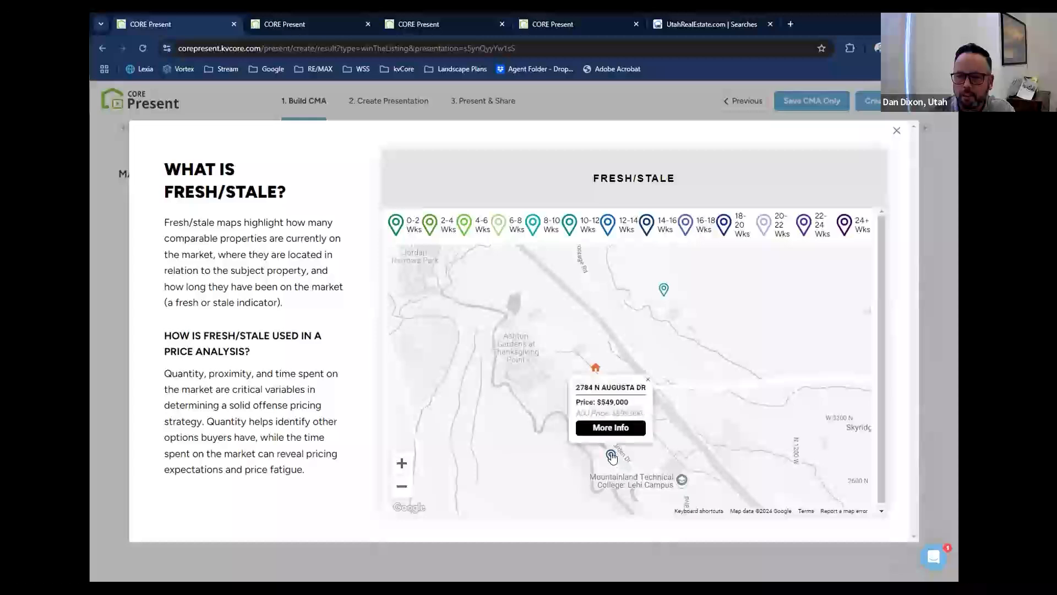
{"action": "left_click", "coordinate": [609, 429]}
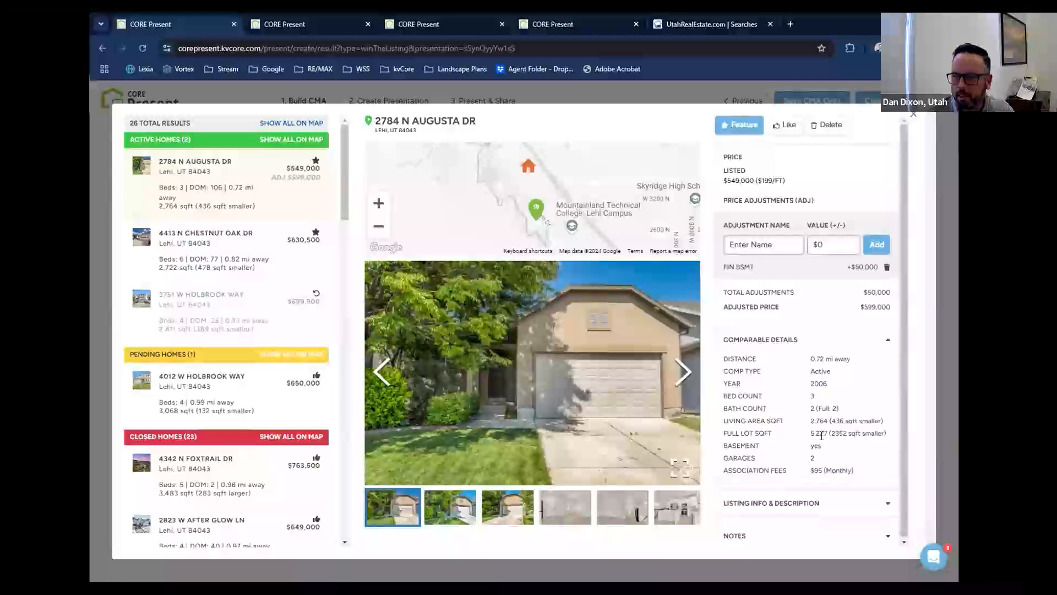
{"action": "scroll", "coordinate": [826, 441], "scroll_direction": "down", "scroll_amount": 1}
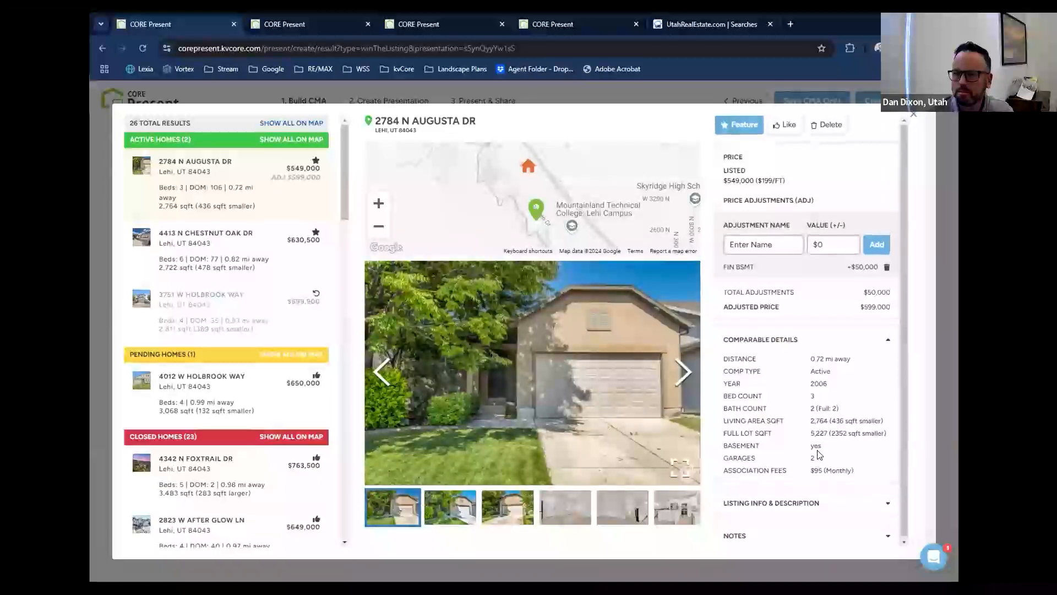
{"action": "left_click", "coordinate": [804, 502]}
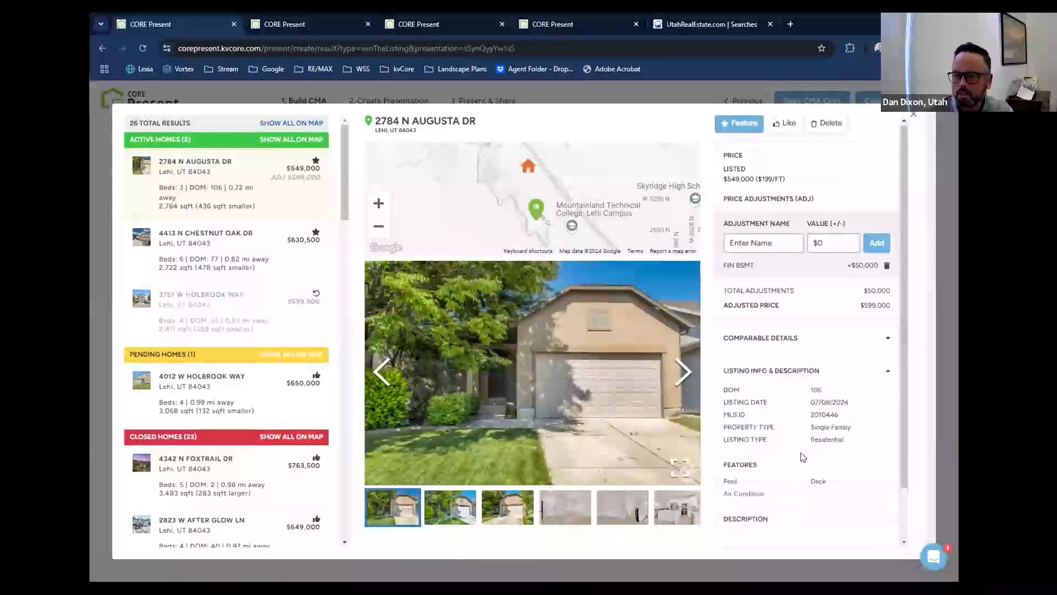
{"action": "double_click", "coordinate": [817, 386]}
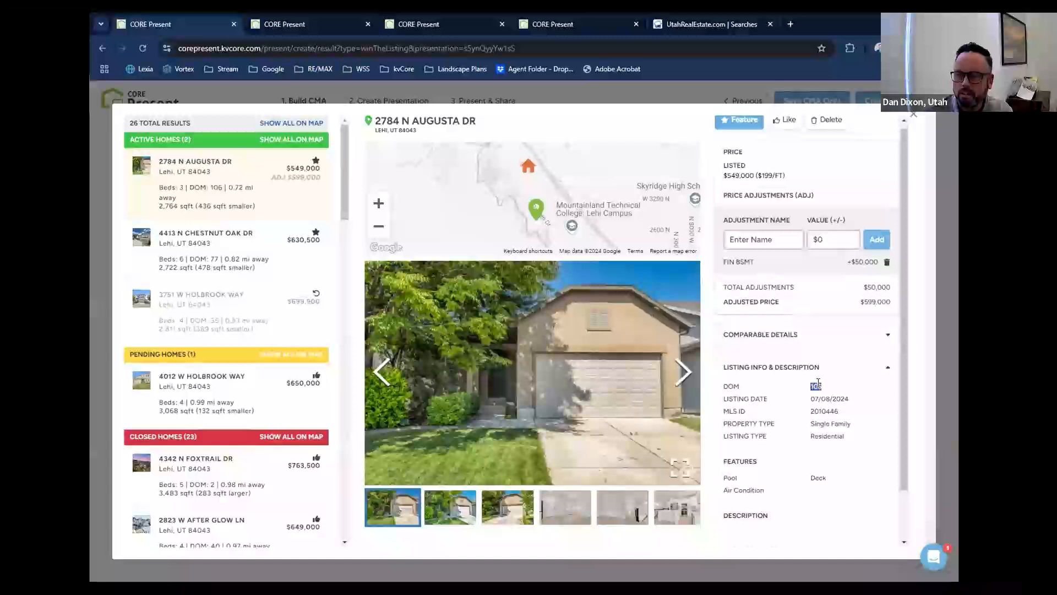
{"action": "left_click", "coordinate": [911, 114]}
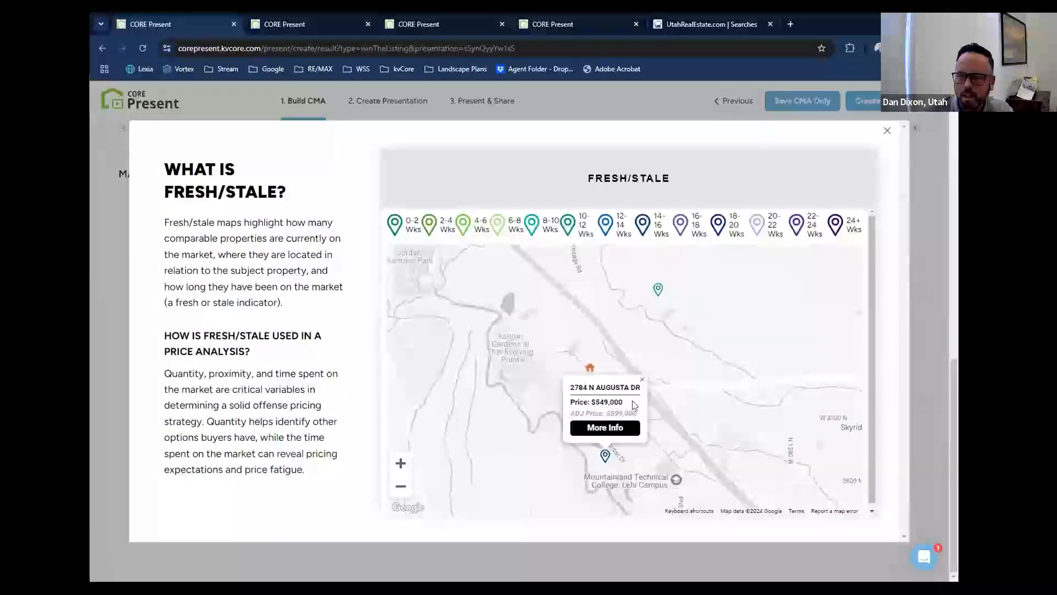
Check the $630,500 active comparable's days on market from the Fresh/Stale map, and return to the map.
{"action": "left_click", "coordinate": [658, 288]}
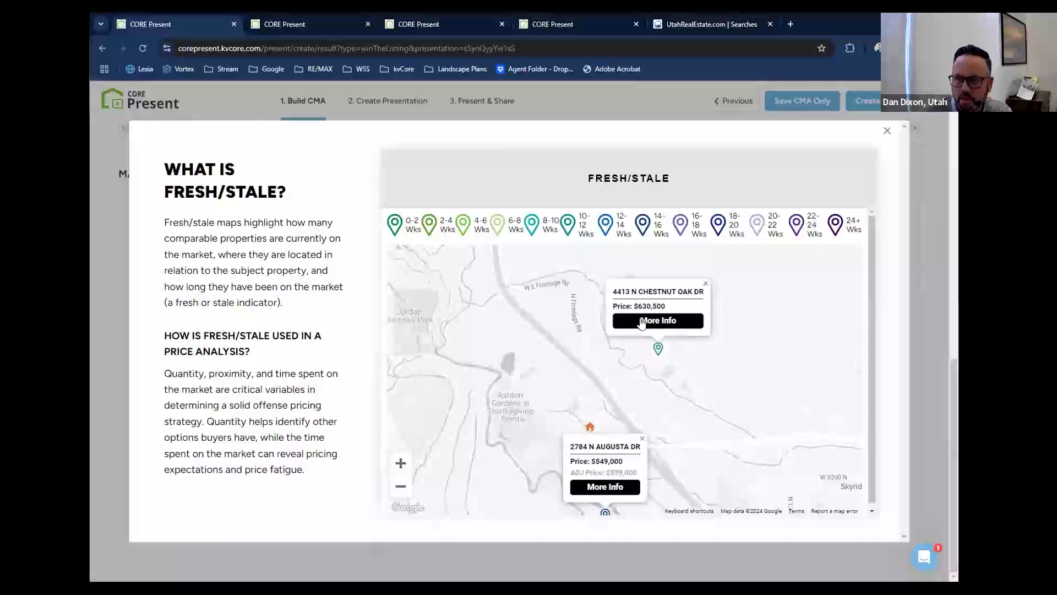
{"action": "left_click", "coordinate": [640, 322]}
{"action": "scroll", "coordinate": [799, 437], "scroll_direction": "down", "scroll_amount": 1}
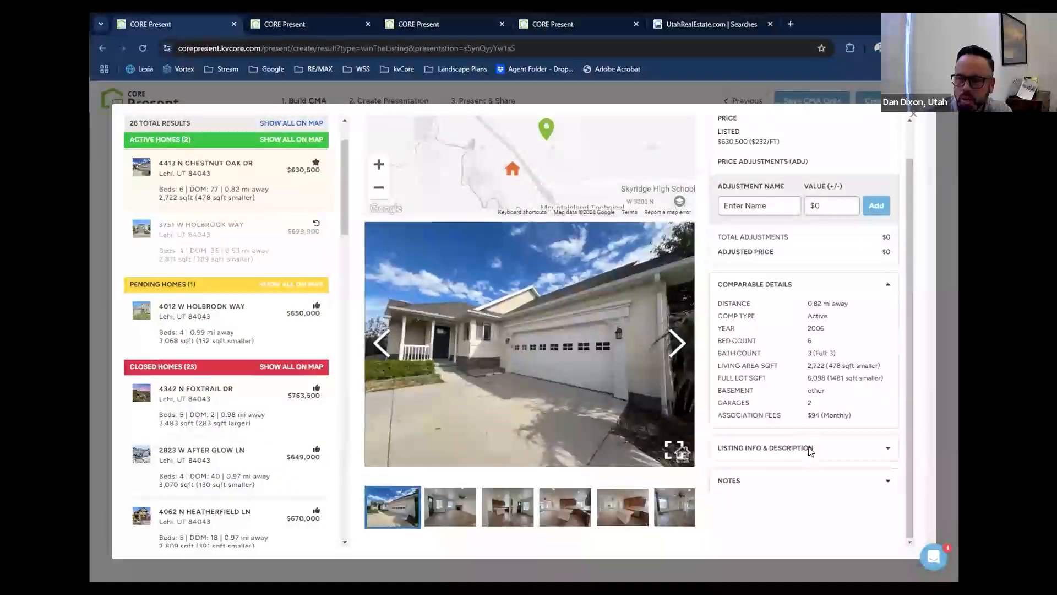
{"action": "left_click", "coordinate": [812, 446]}
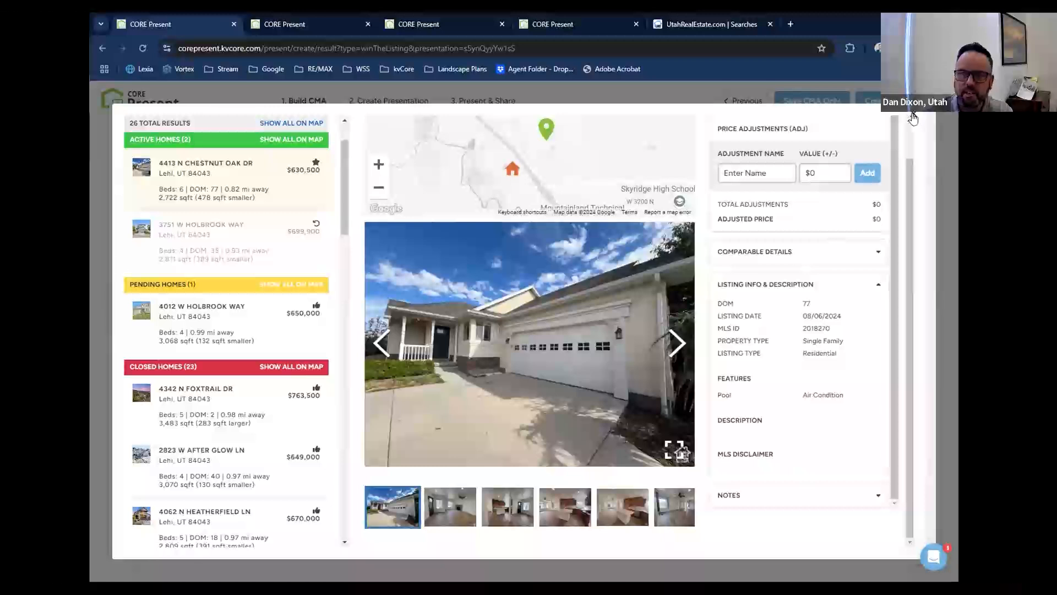
{"action": "left_click", "coordinate": [914, 114]}
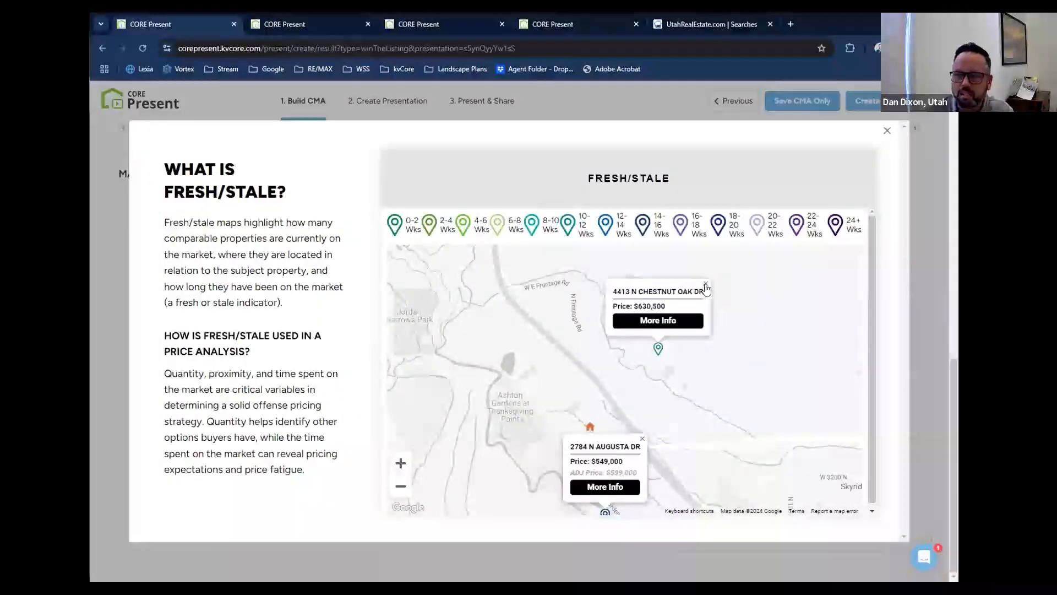
Dismiss both listing pop-ups on the Fresh/Stale map, view the active comparables around the subject home, and close the map.
{"action": "left_click", "coordinate": [706, 286]}
{"action": "left_click", "coordinate": [642, 438]}
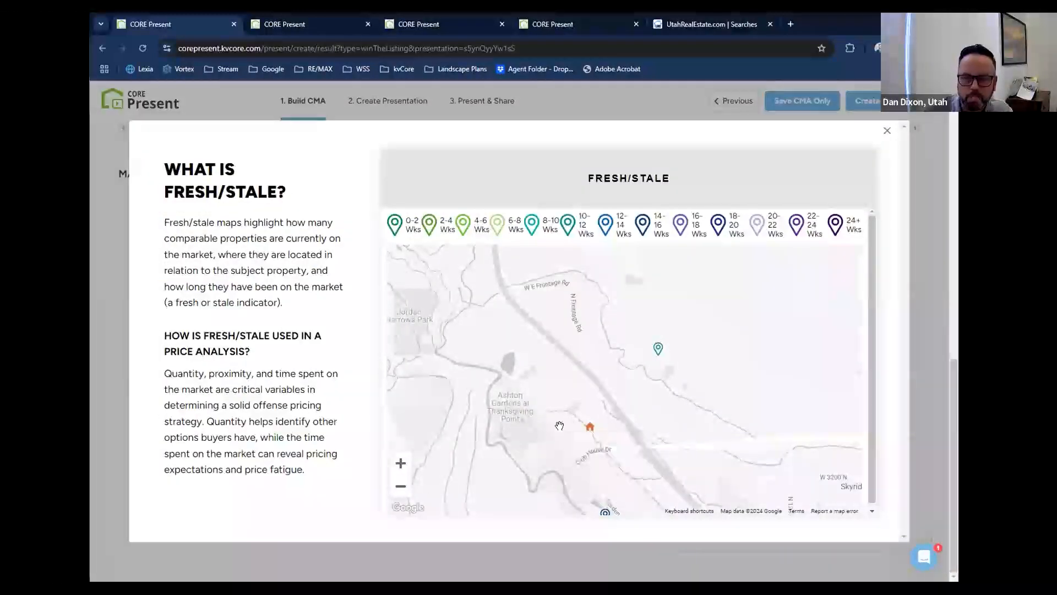
{"action": "left_click_drag", "start_coordinate": [559, 426], "coordinate": [555, 378]}
{"action": "scroll", "coordinate": [555, 378], "scroll_direction": "down", "scroll_amount": 1}
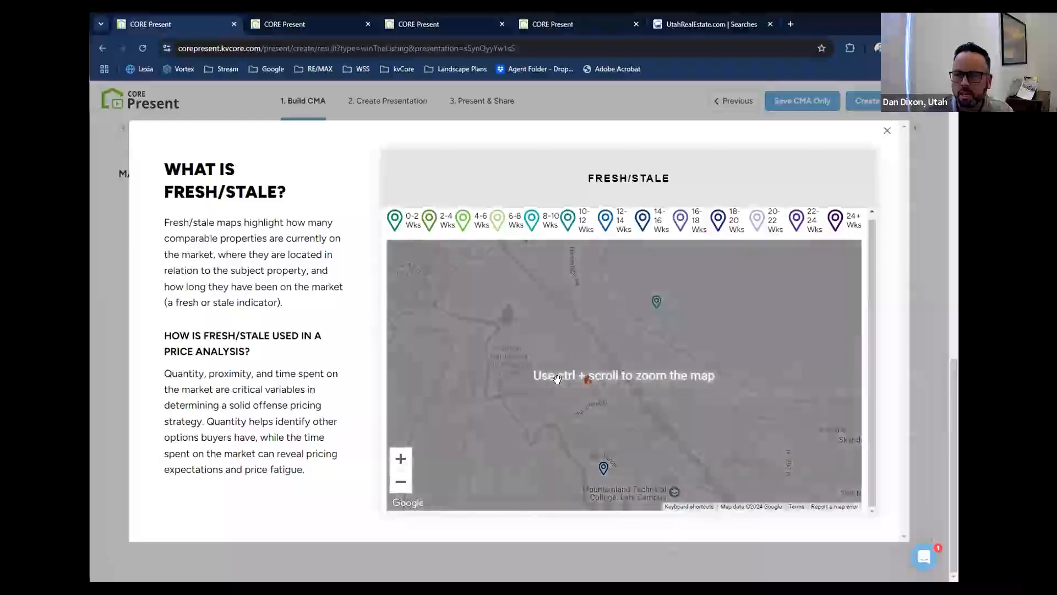
{"action": "scroll", "coordinate": [557, 379], "scroll_direction": "up", "scroll_amount": 1}
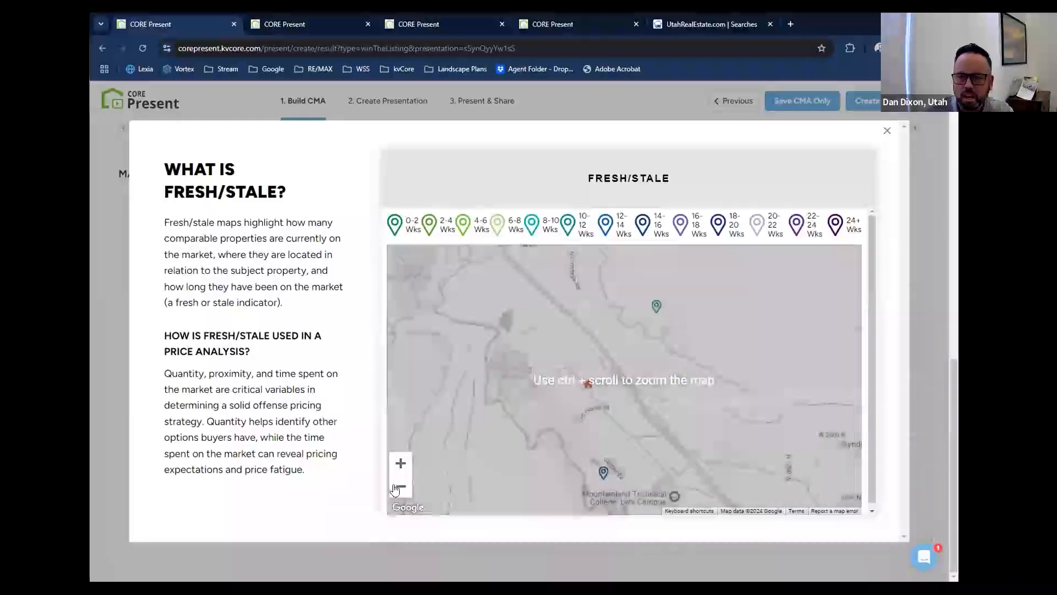
{"action": "left_click", "coordinate": [400, 487]}
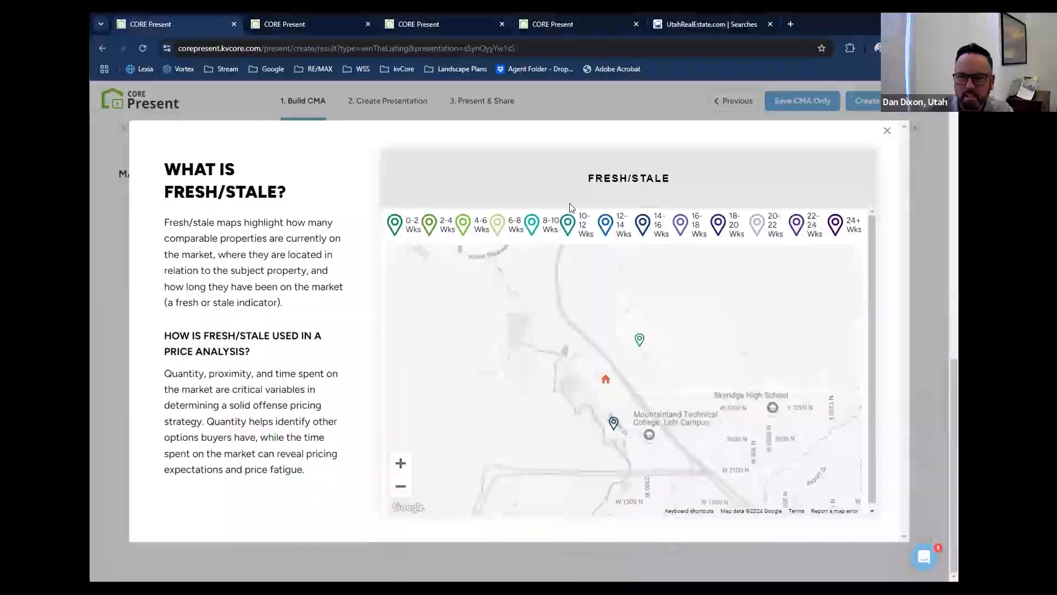
{"action": "left_click", "coordinate": [887, 134]}
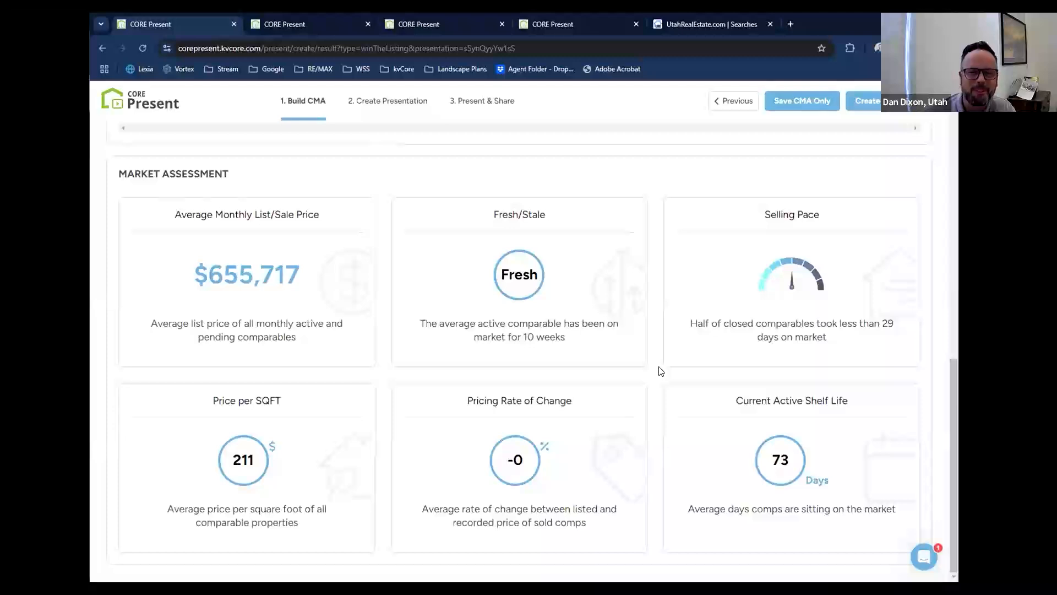
View the Selling Pace chart and examine the two active comparables on the Price per Square Foot chart.
{"action": "left_click", "coordinate": [679, 354]}
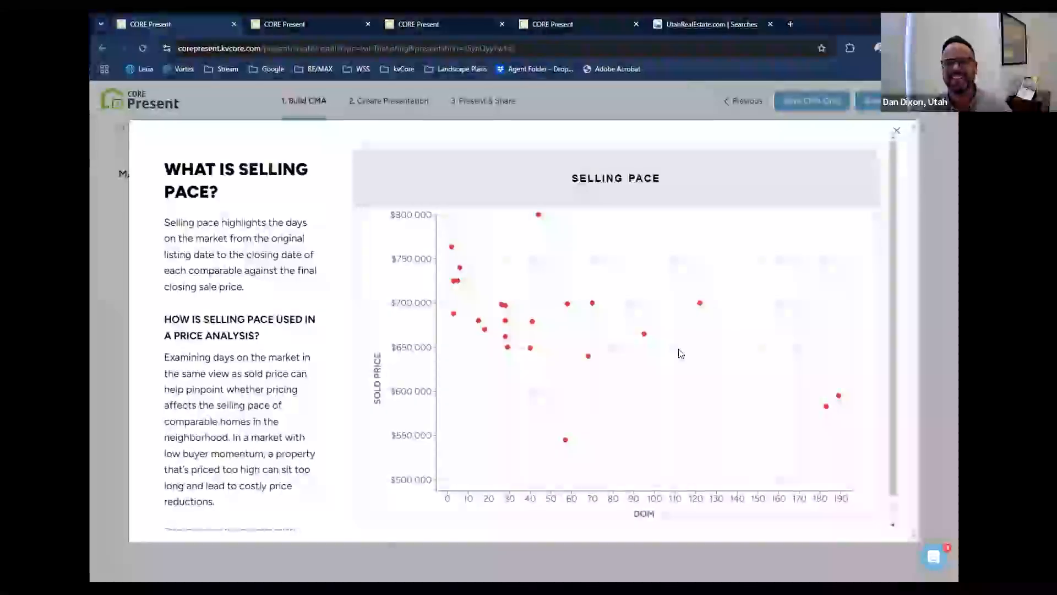
{"action": "left_click", "coordinate": [897, 130]}
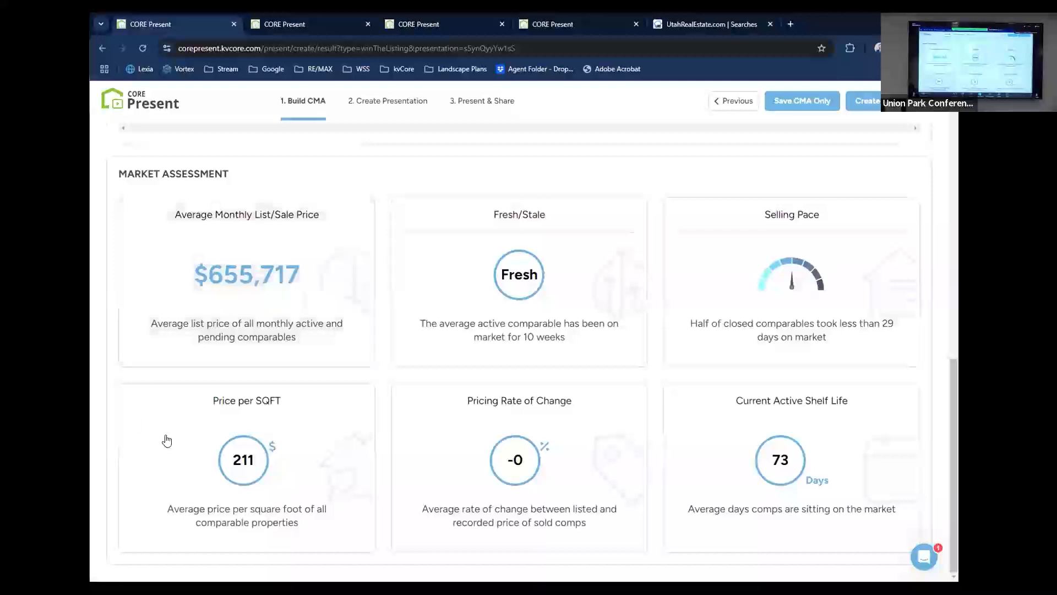
{"action": "left_click", "coordinate": [201, 458]}
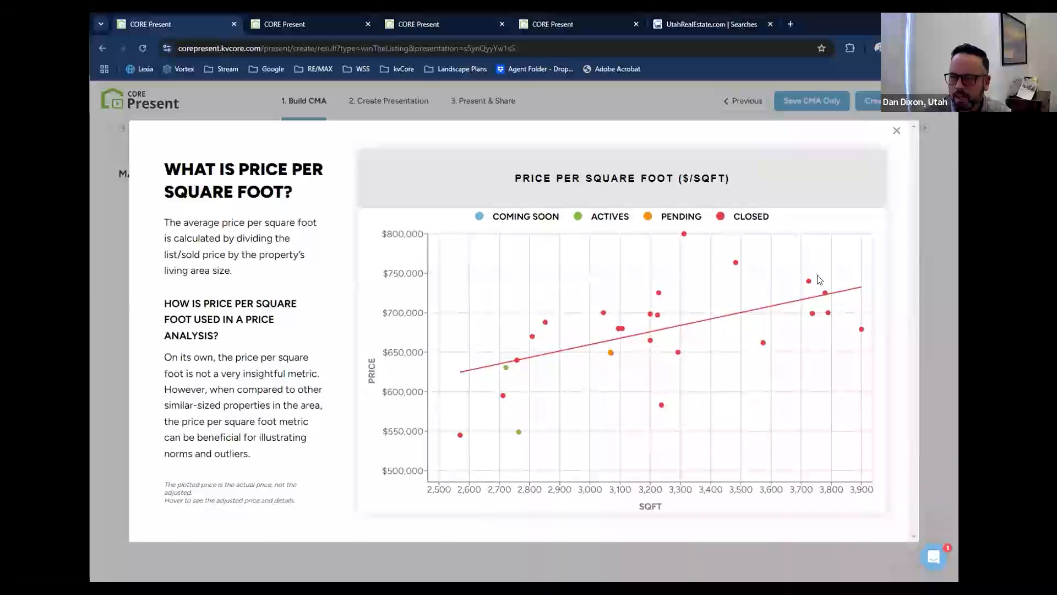
{"action": "mouse_move", "coordinate": [519, 434]}
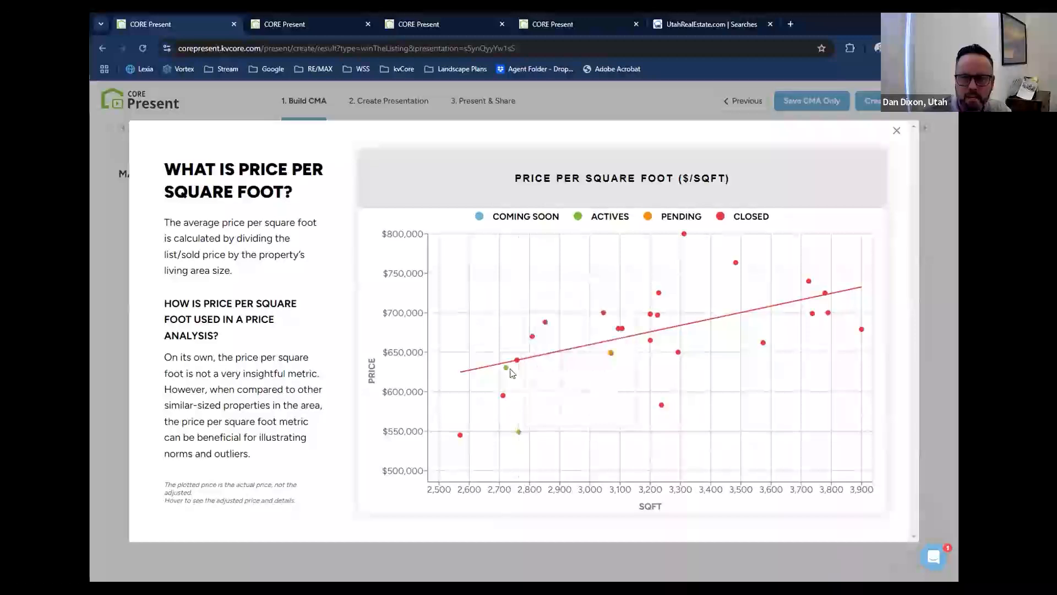
{"action": "mouse_move", "coordinate": [505, 370]}
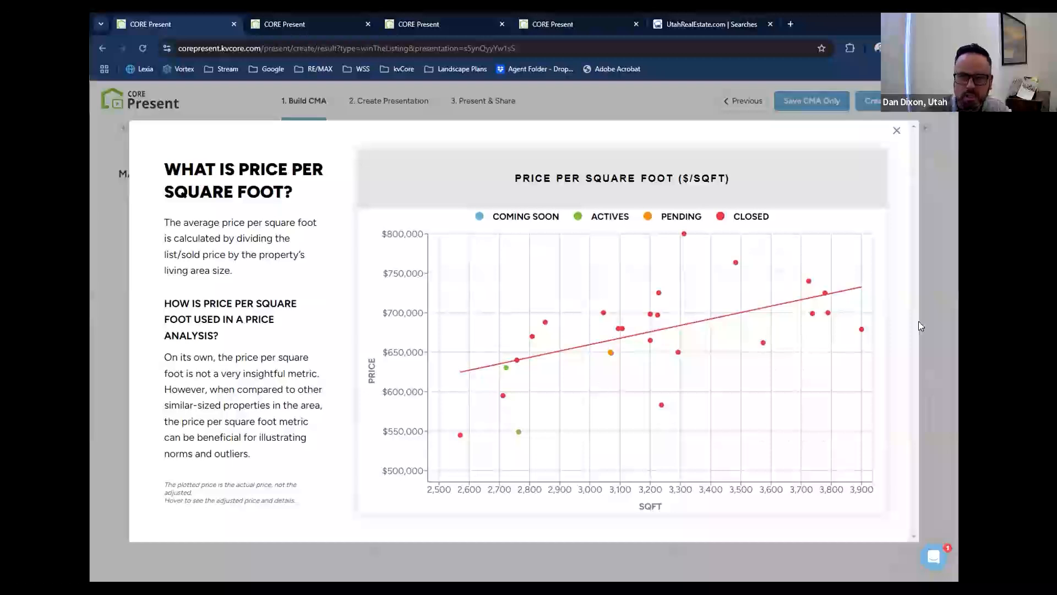
{"action": "left_click", "coordinate": [897, 131]}
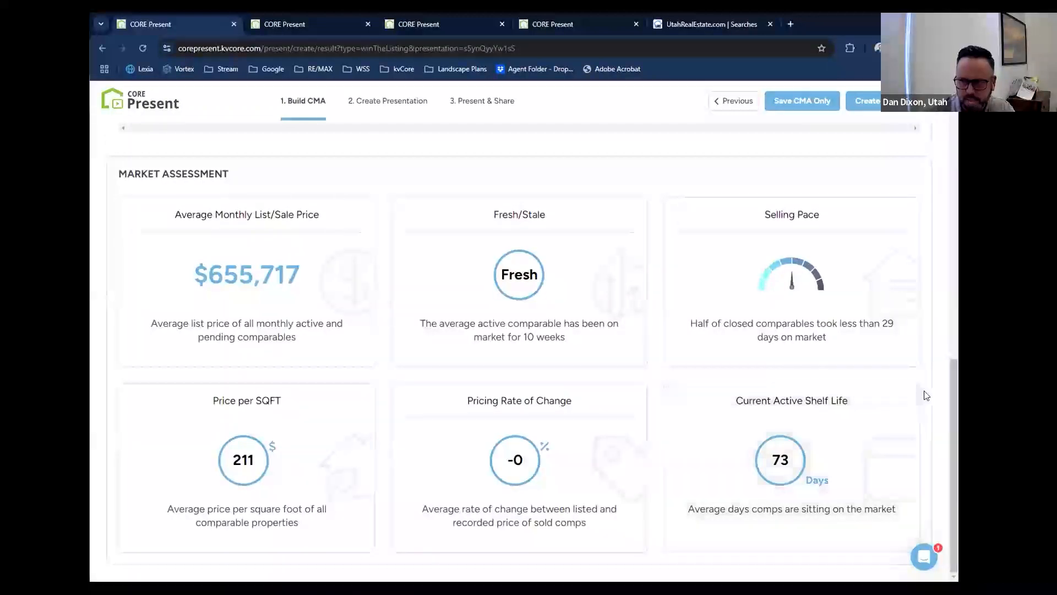
Open the CMA's comparables list and view the details of the $545,000 closed comparable.
{"action": "scroll", "coordinate": [926, 396], "scroll_direction": "up", "scroll_amount": 15}
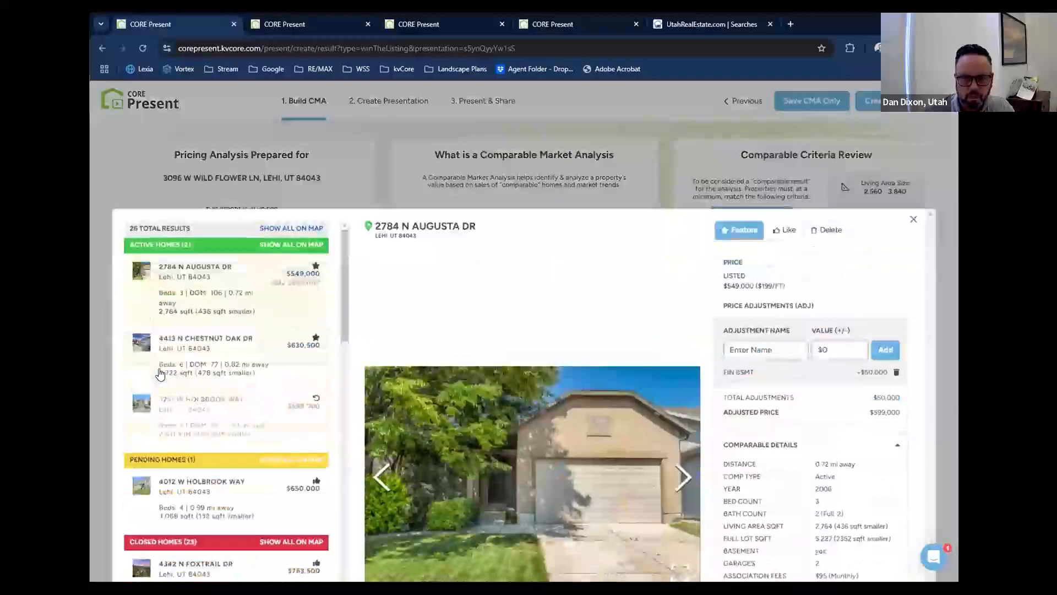
{"action": "left_click", "coordinate": [160, 366]}
{"action": "scroll", "coordinate": [190, 373], "scroll_direction": "down", "scroll_amount": 15}
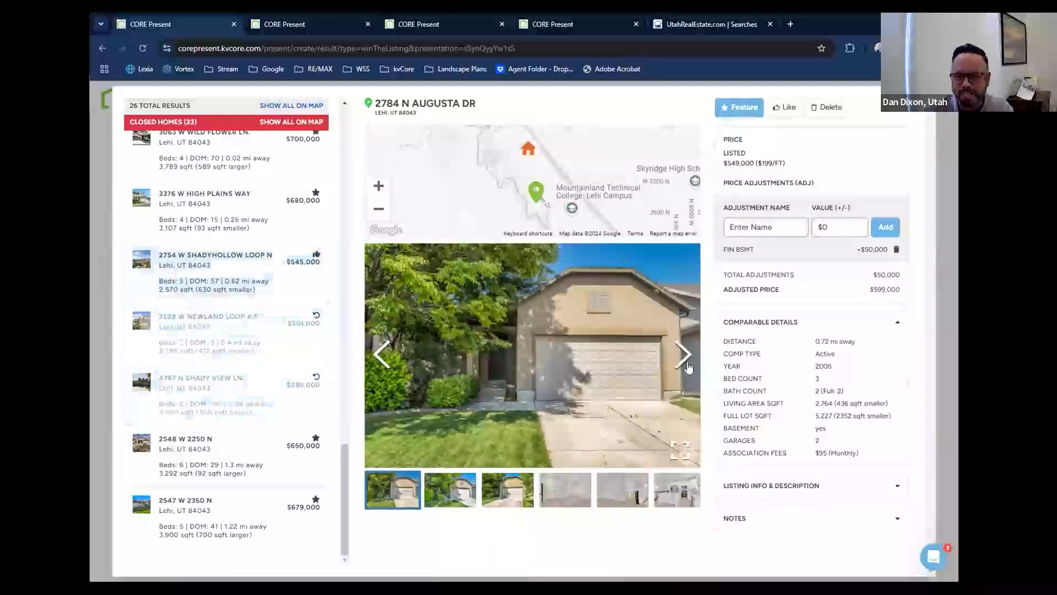
{"action": "left_click", "coordinate": [223, 279]}
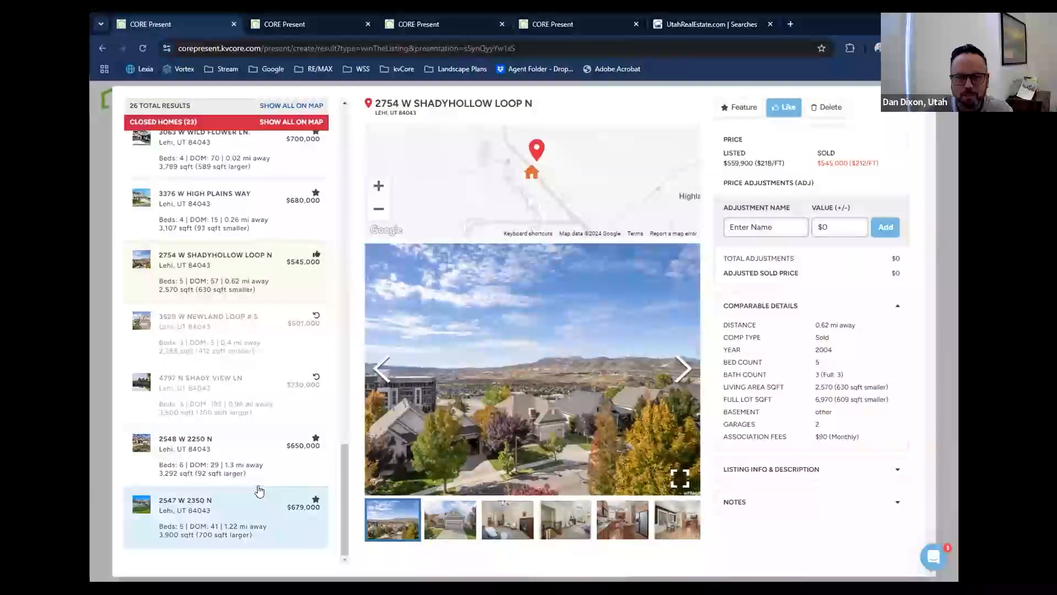
Look through the closed homes for higher-priced sales and open the $799,999 comparable.
{"action": "scroll", "coordinate": [262, 496], "scroll_direction": "up", "scroll_amount": 6}
{"action": "scroll", "coordinate": [258, 490], "scroll_direction": "up", "scroll_amount": 6}
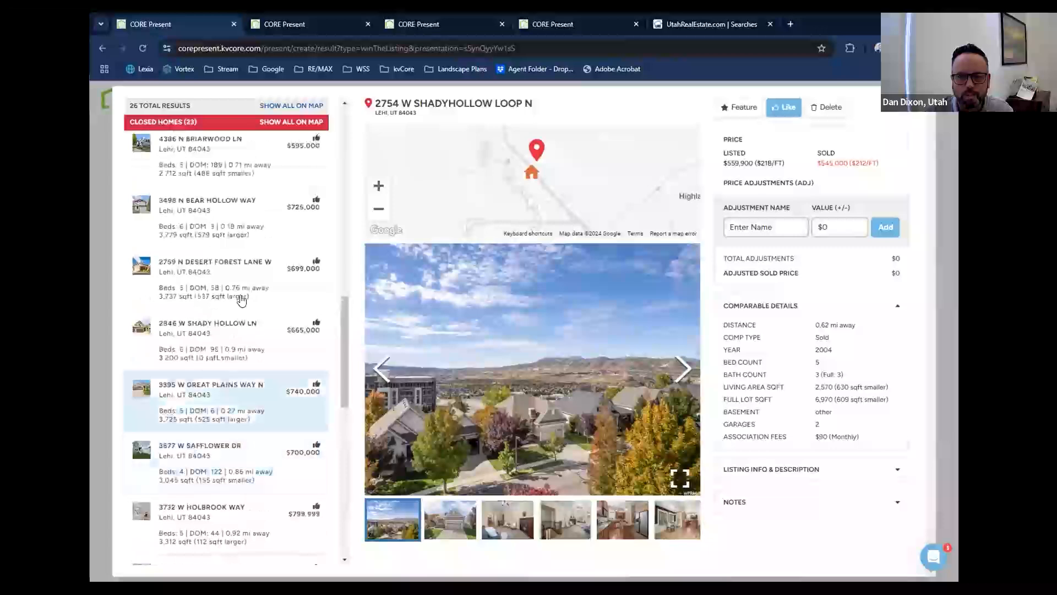
{"action": "scroll", "coordinate": [234, 263], "scroll_direction": "up", "scroll_amount": 2}
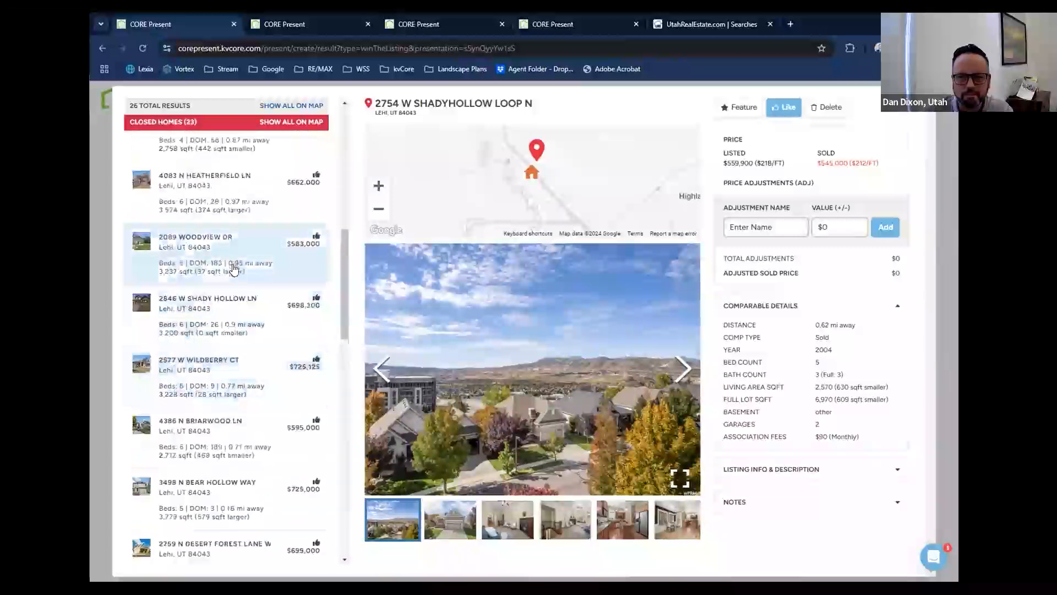
{"action": "scroll", "coordinate": [232, 270], "scroll_direction": "down", "scroll_amount": 5}
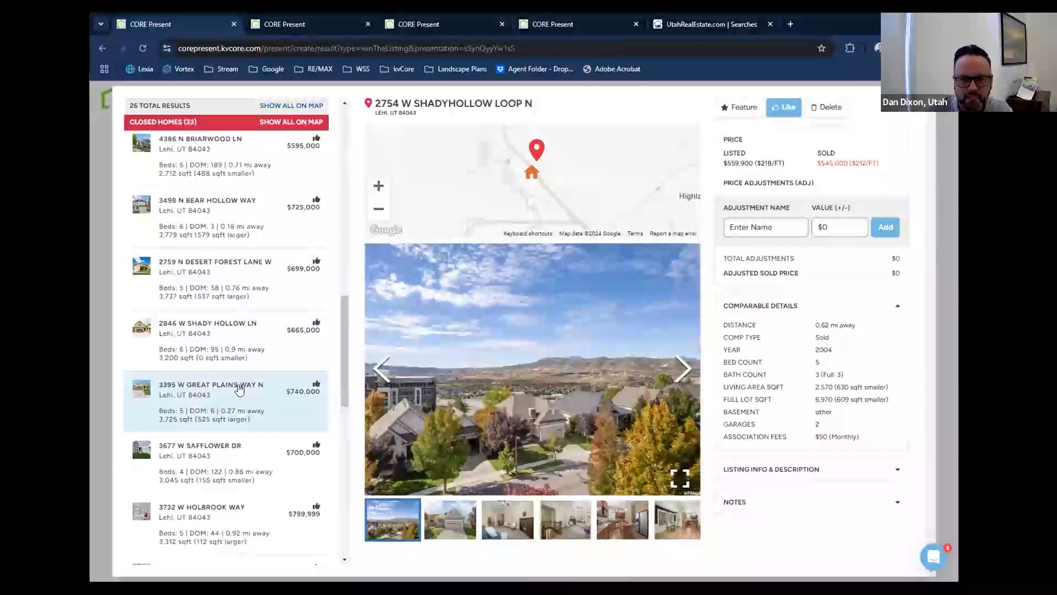
{"action": "left_click", "coordinate": [239, 389]}
{"action": "left_click", "coordinate": [209, 529]}
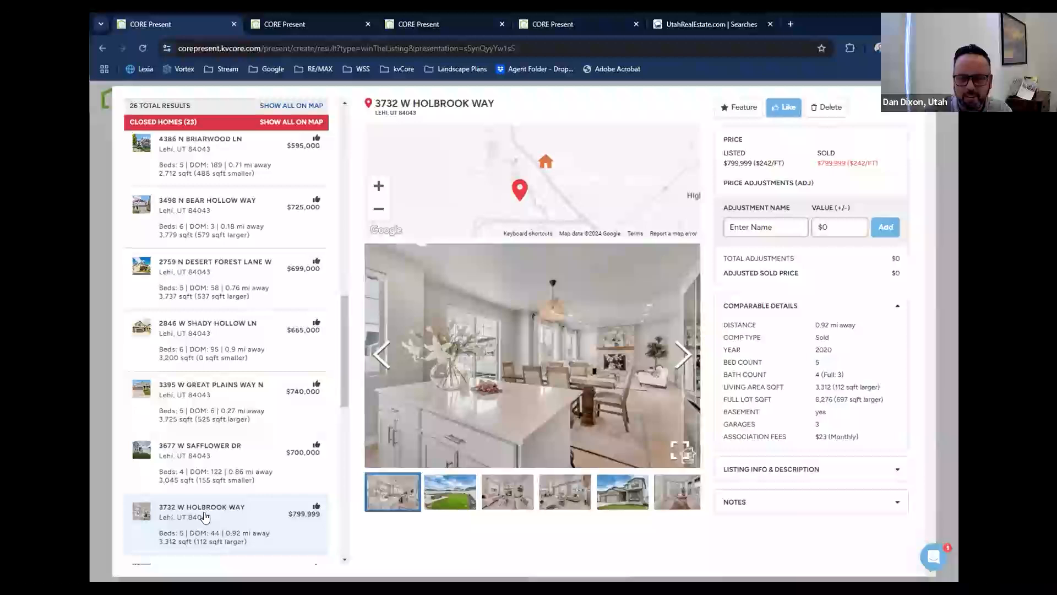
Browse the $799,999 comparable's exterior and kitchen photos, and return to the CMA results.
{"action": "left_click", "coordinate": [681, 358]}
{"action": "left_click", "coordinate": [687, 360]}
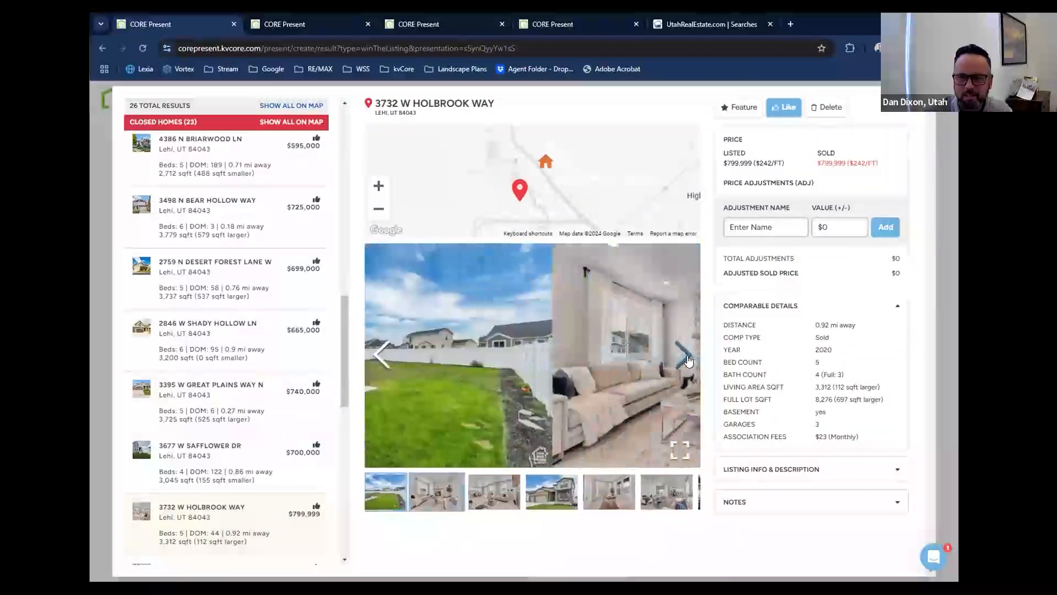
{"action": "left_click", "coordinate": [687, 361]}
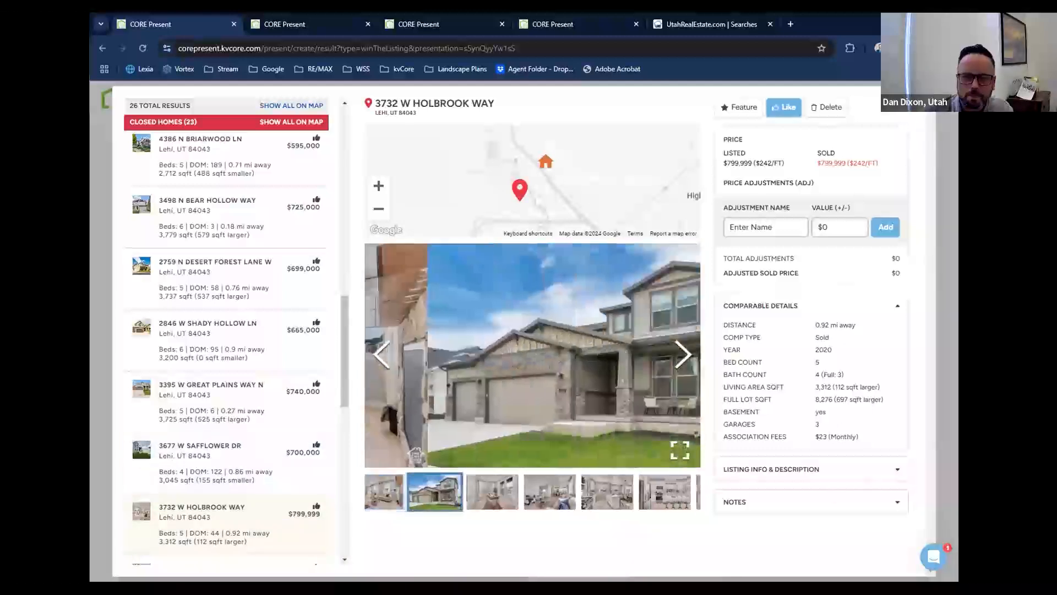
{"action": "scroll", "coordinate": [223, 468], "scroll_direction": "up", "scroll_amount": 1}
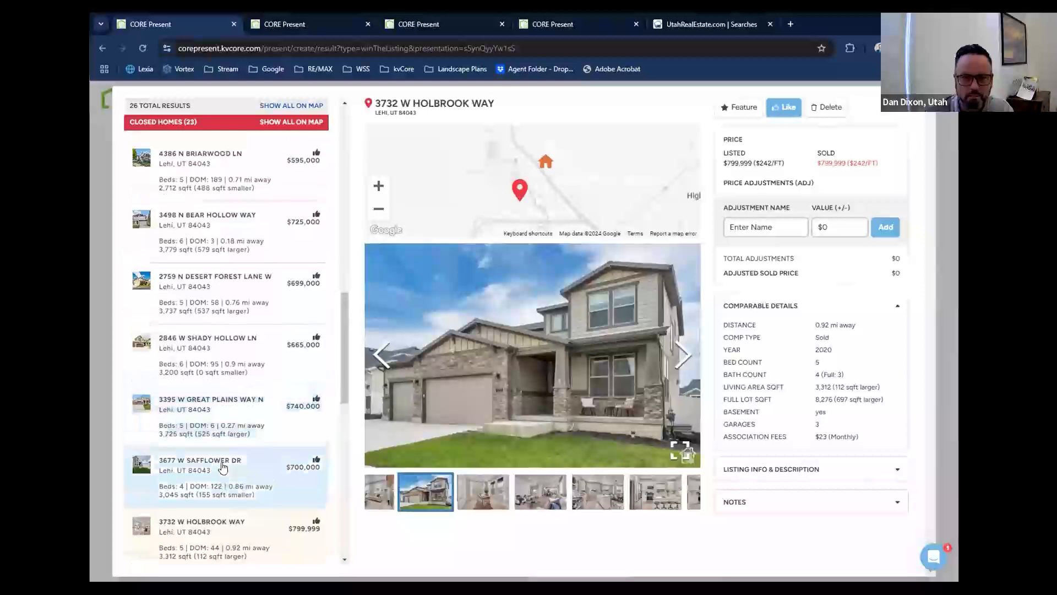
{"action": "scroll", "coordinate": [223, 468], "scroll_direction": "up", "scroll_amount": 5}
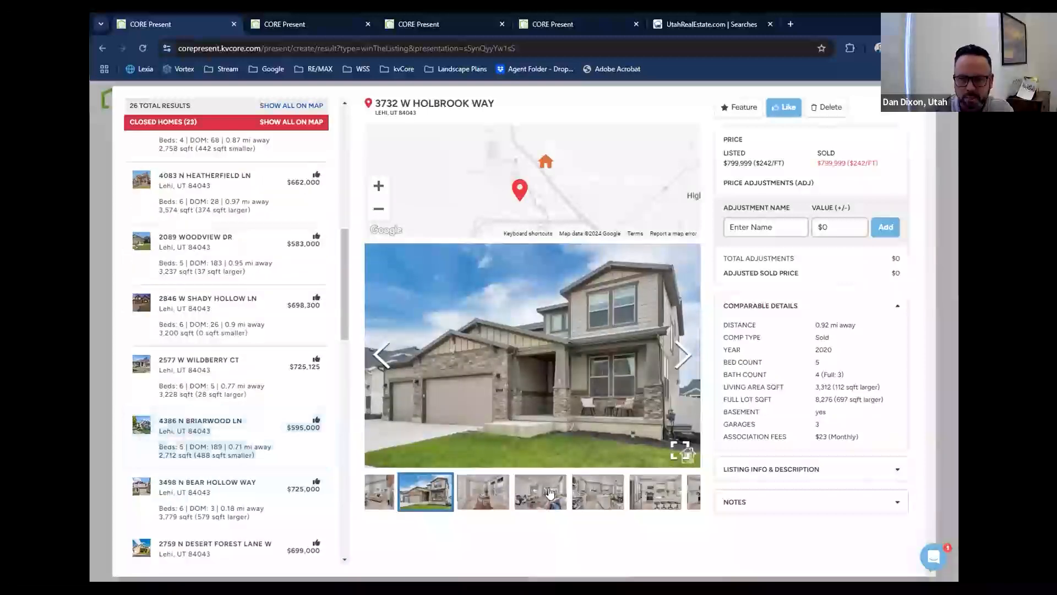
{"action": "left_click", "coordinate": [594, 500]}
{"action": "left_click", "coordinate": [614, 503]}
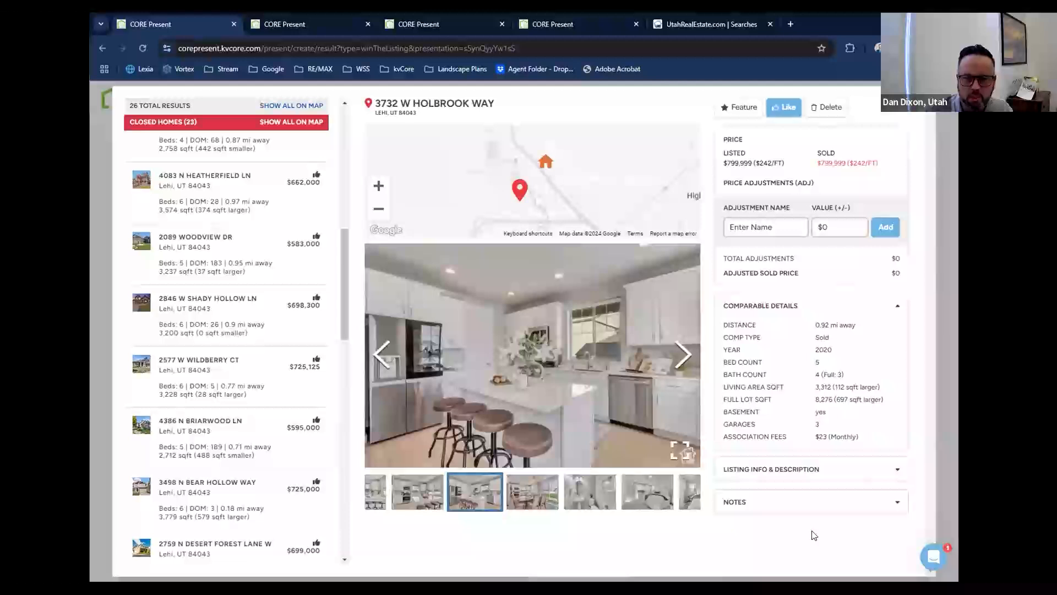
{"action": "left_click", "coordinate": [907, 117]}
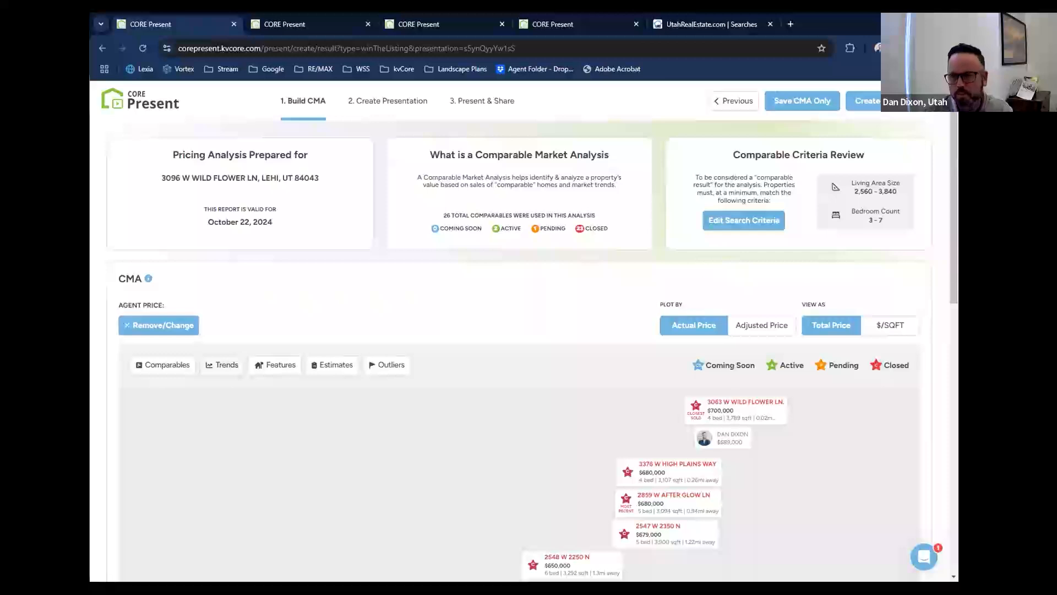
Create the presentation from the CMA and upload Capture - EMM Front.JPG as its cover image.
{"action": "left_click", "coordinate": [897, 102]}
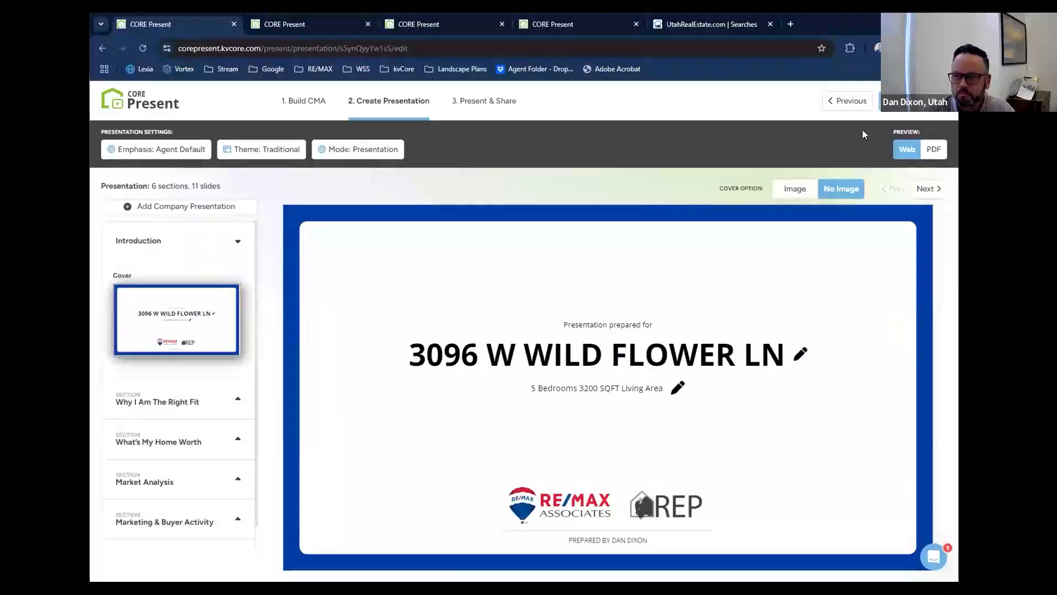
{"action": "left_click", "coordinate": [800, 190]}
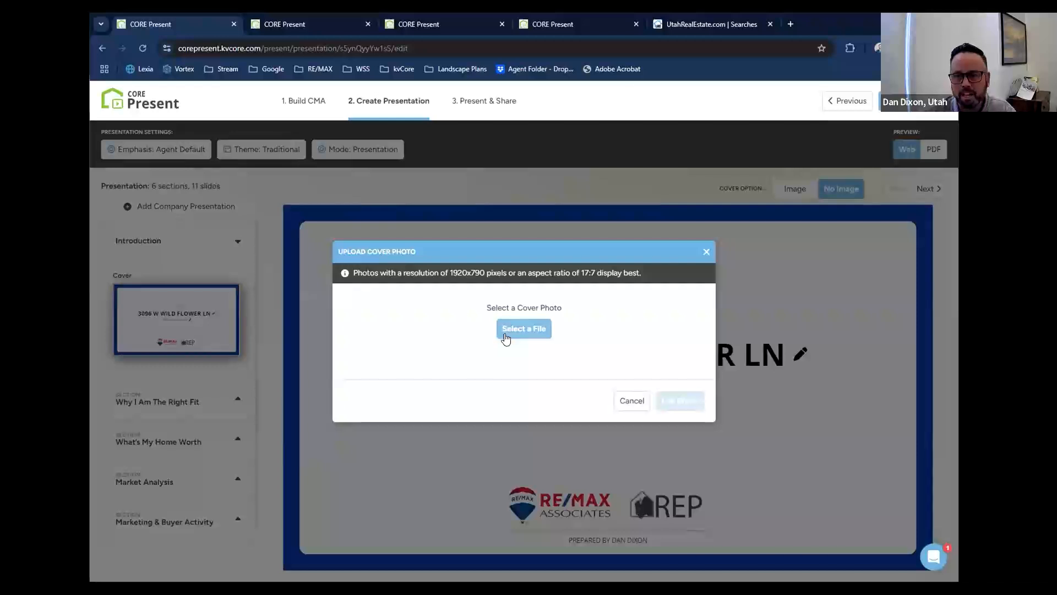
{"action": "left_click", "coordinate": [513, 328]}
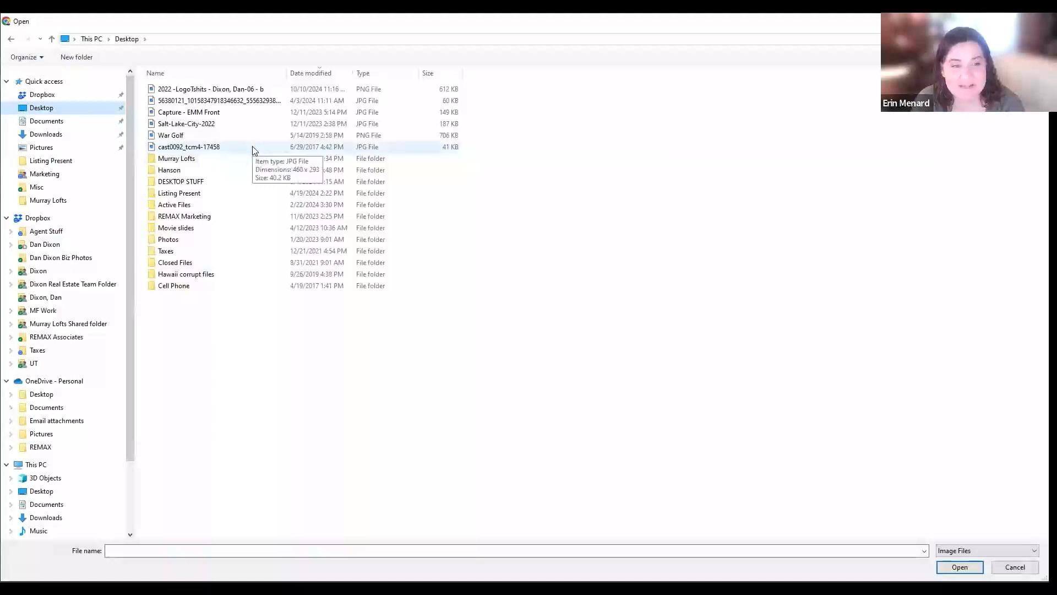
{"action": "left_click", "coordinate": [255, 114]}
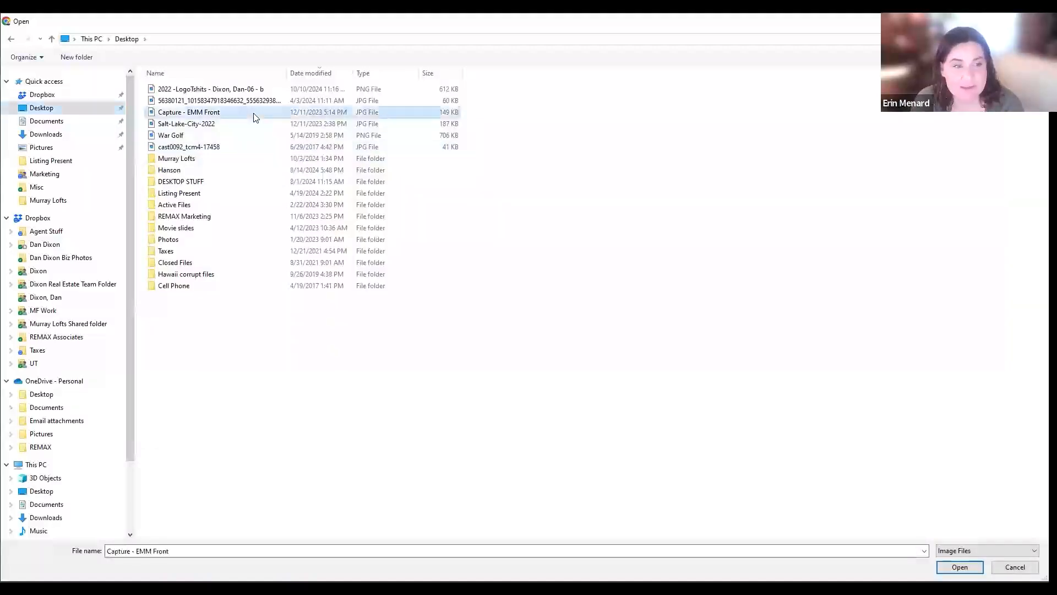
{"action": "left_click", "coordinate": [960, 567]}
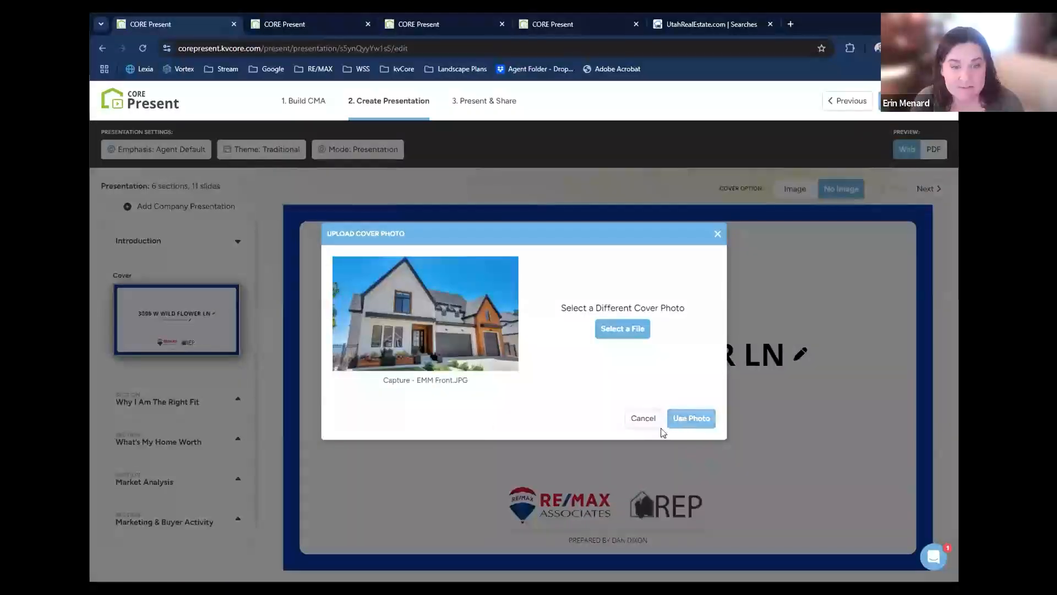
{"action": "left_click", "coordinate": [677, 422]}
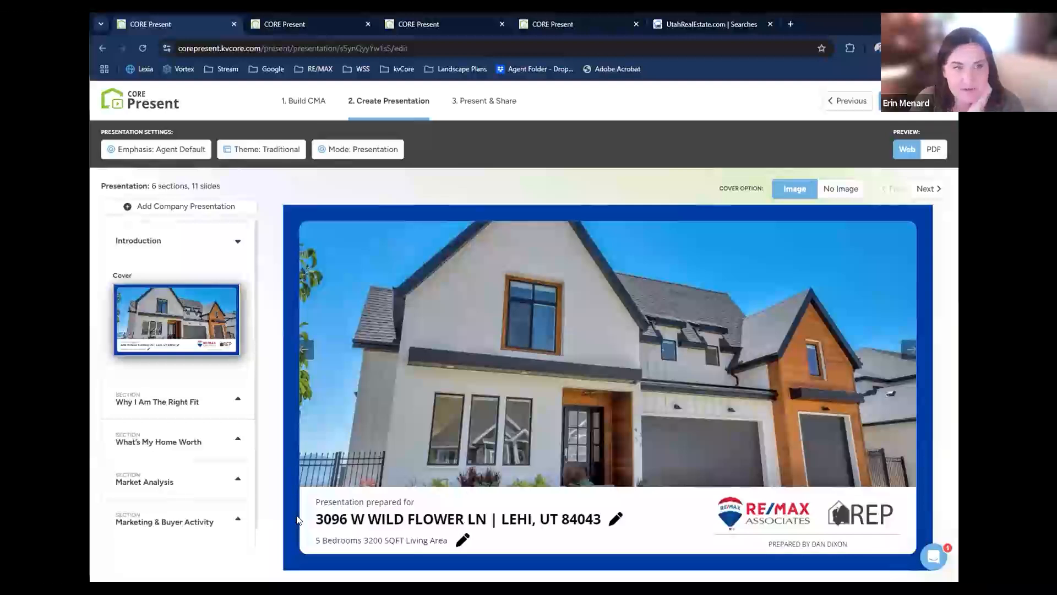
Switch the presentation cover to the No Image option.
{"action": "left_click", "coordinate": [841, 189]}
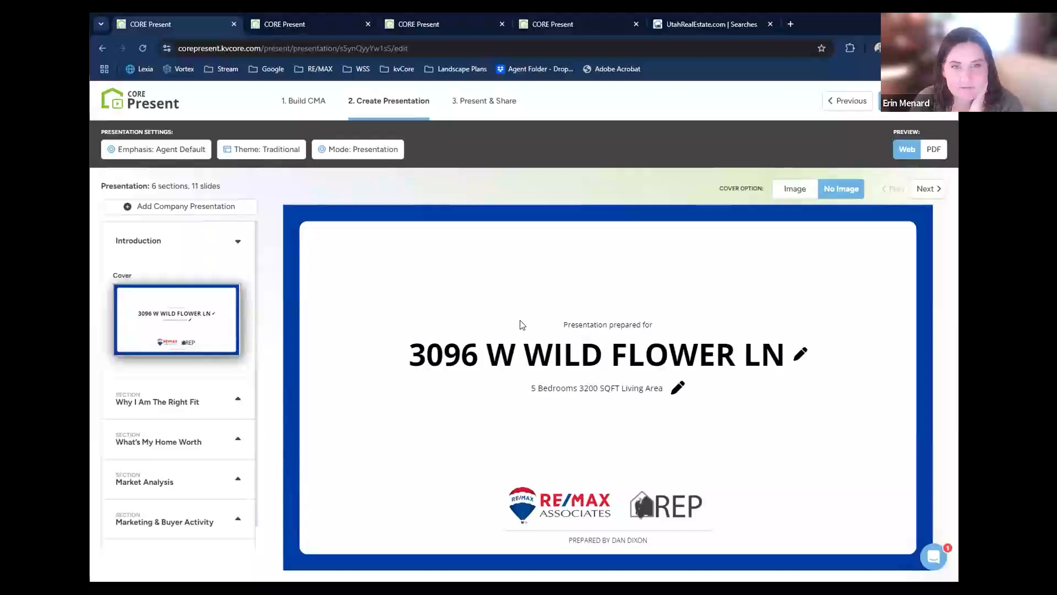
{"action": "left_click", "coordinate": [790, 189]}
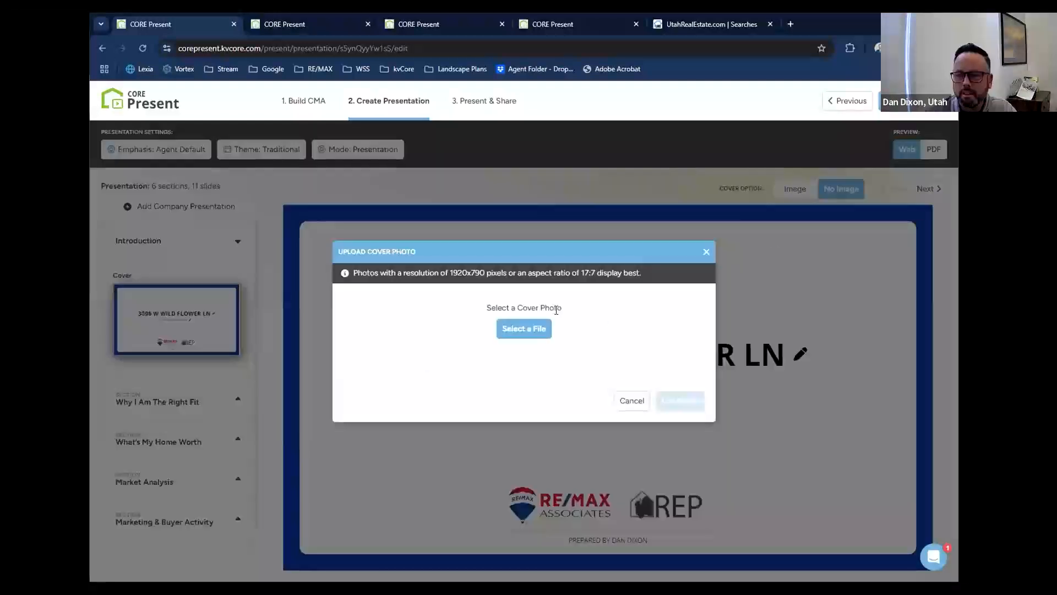
{"action": "left_click", "coordinate": [631, 400]}
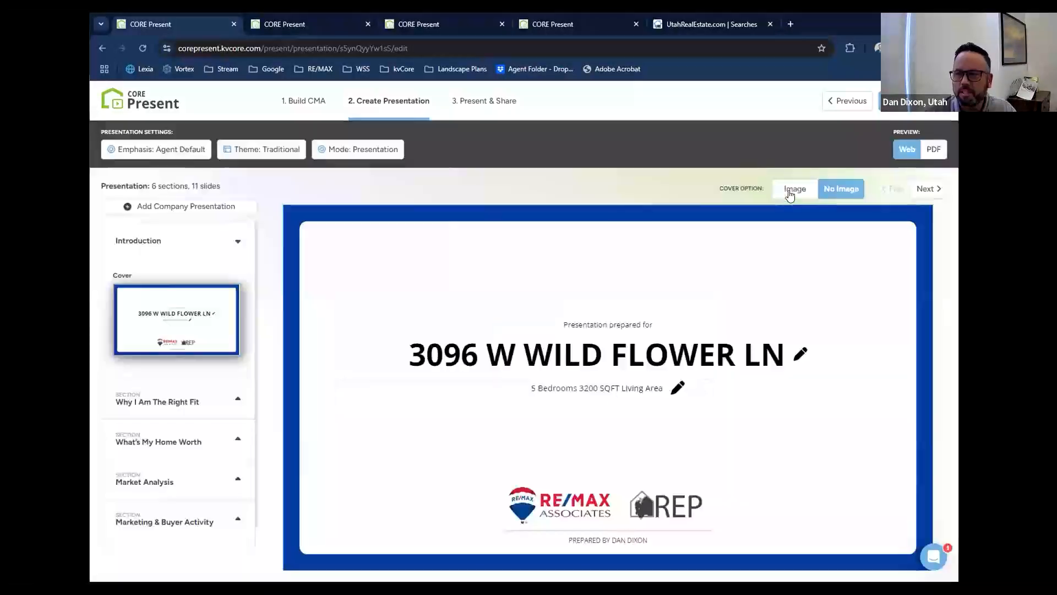
Switch the presentation cover back to the Image option and upload Capture - EMM Front as the cover photo.
{"action": "left_click", "coordinate": [791, 190]}
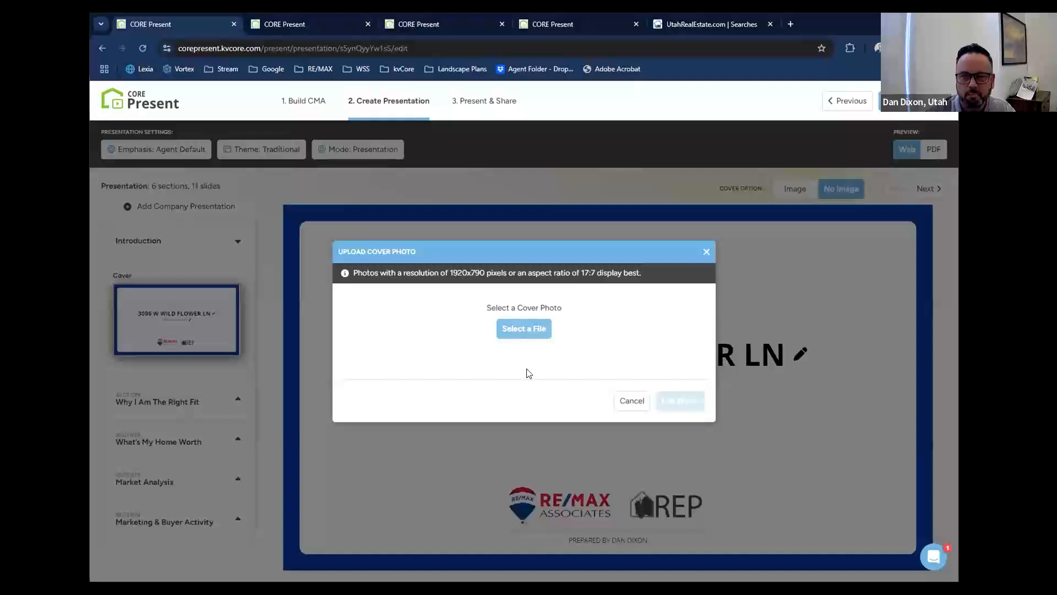
{"action": "left_click", "coordinate": [524, 329]}
{"action": "left_click", "coordinate": [195, 113]}
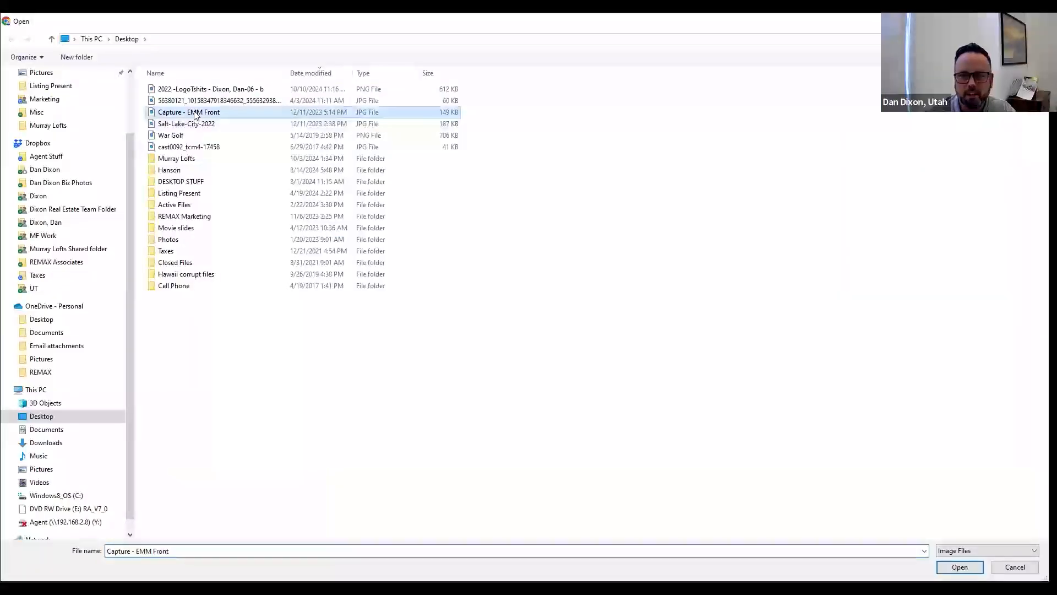
{"action": "double_click", "coordinate": [194, 113]}
{"action": "left_click", "coordinate": [675, 419]}
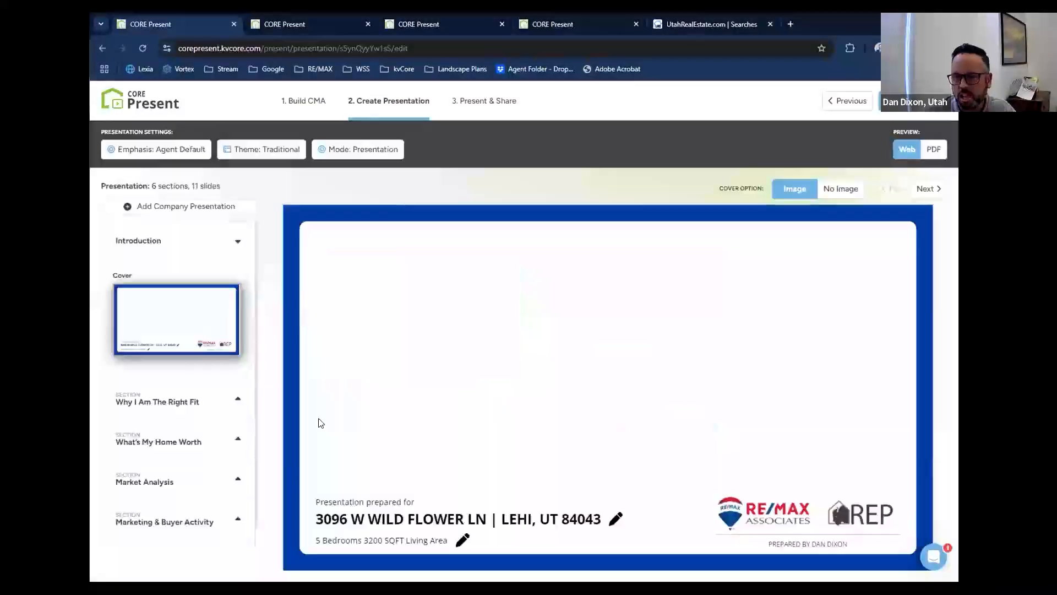
Expand the Why I Am The Right Fit section in the slide list.
{"action": "scroll", "coordinate": [193, 372], "scroll_direction": "down", "scroll_amount": 1}
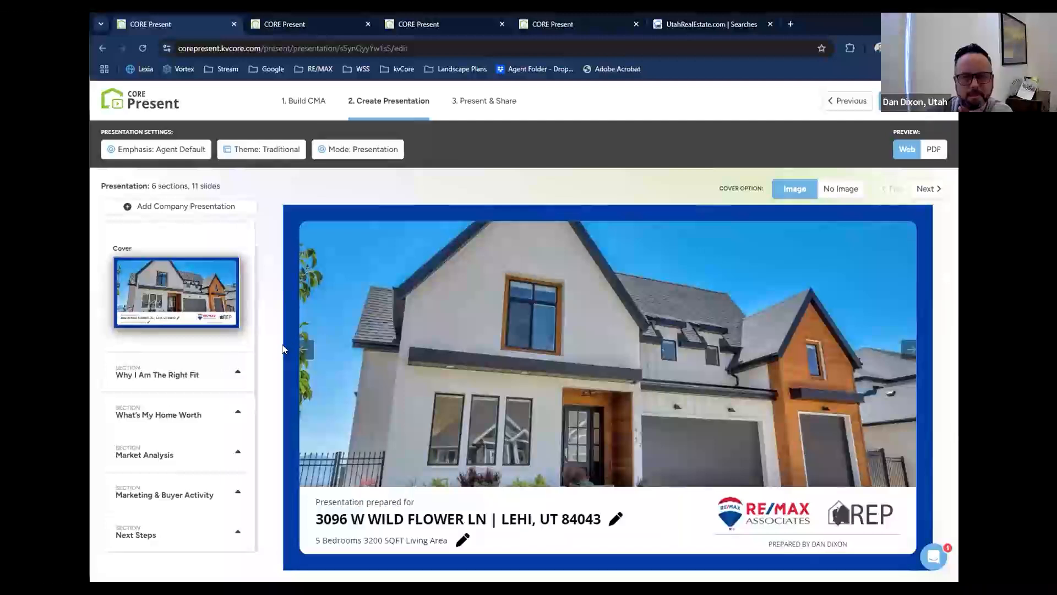
{"action": "left_click", "coordinate": [169, 376]}
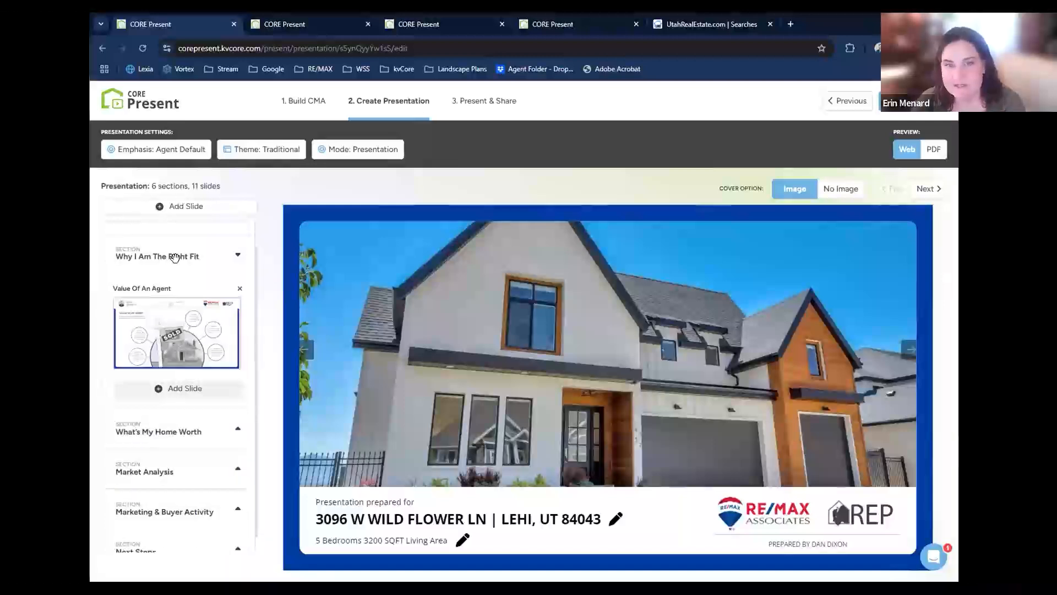
{"action": "scroll", "coordinate": [176, 259], "scroll_direction": "up", "scroll_amount": 1}
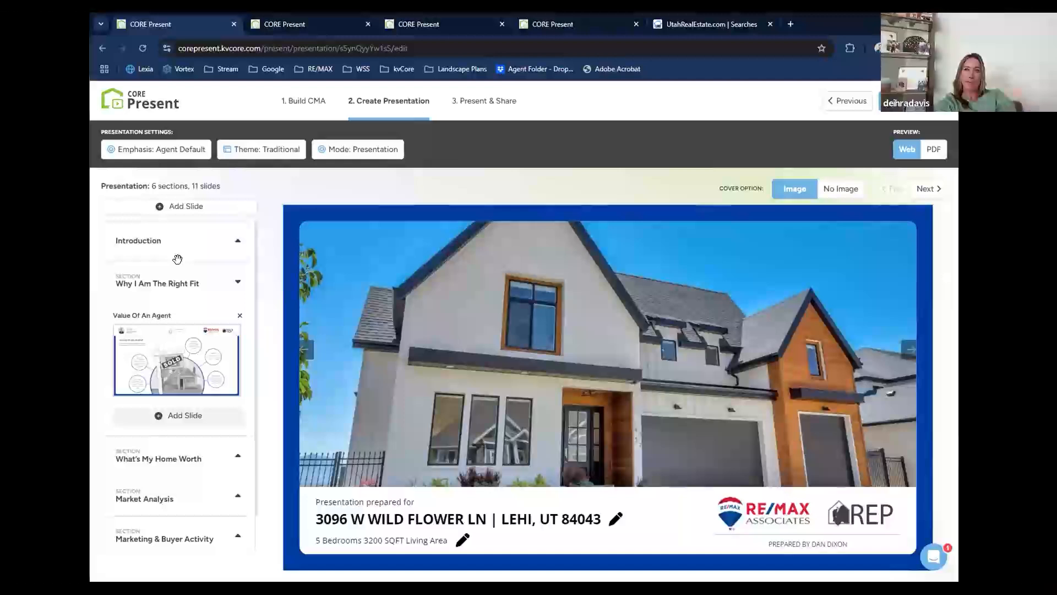
{"action": "left_click", "coordinate": [160, 283]}
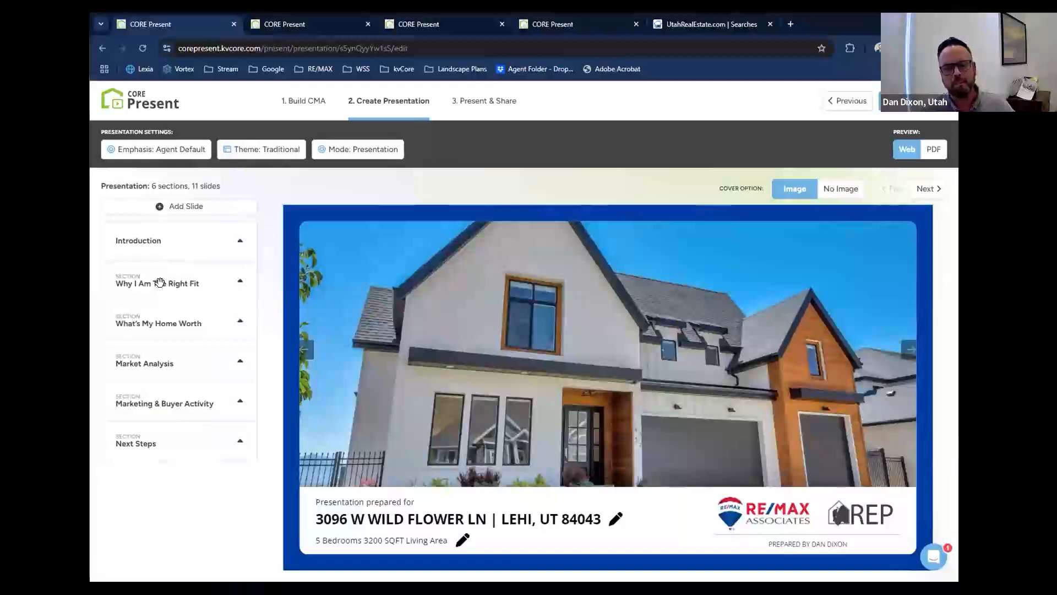
{"action": "left_click", "coordinate": [159, 283]}
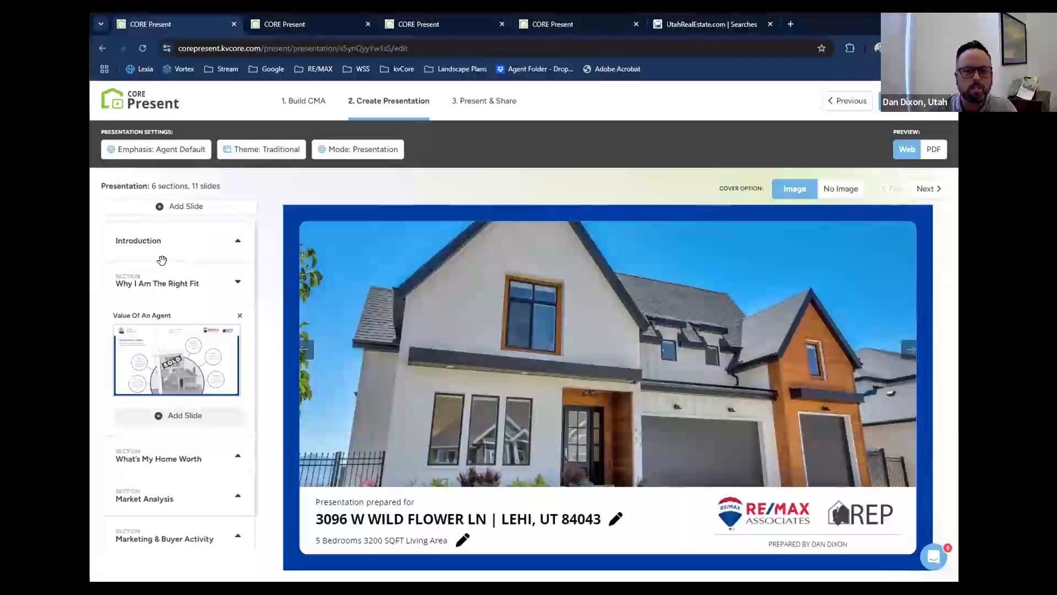
{"action": "left_click", "coordinate": [165, 284]}
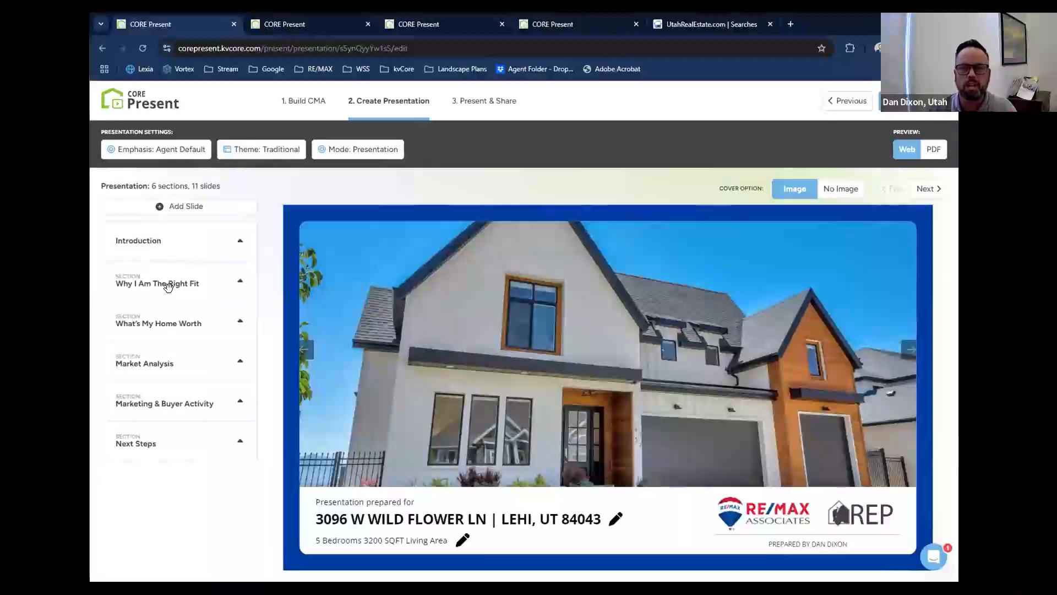
{"action": "left_click", "coordinate": [168, 284]}
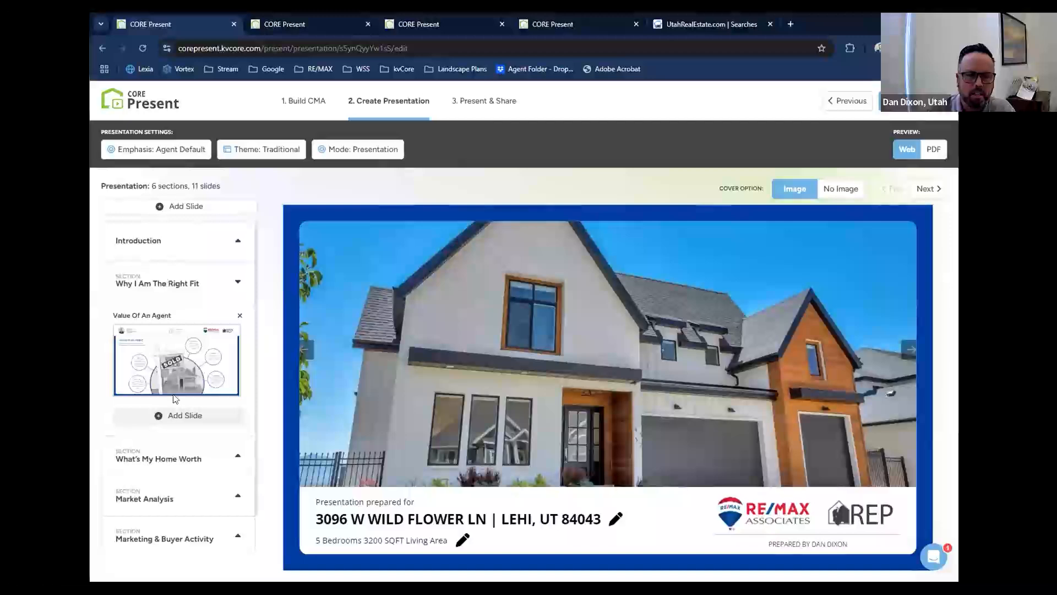
Start adding slides to Why I Am The Right Fit, selecting the For Sale By Owner, Top 20 agents, Listing Packet (11), testimonials and Miracle Home slides.
{"action": "left_click", "coordinate": [172, 417]}
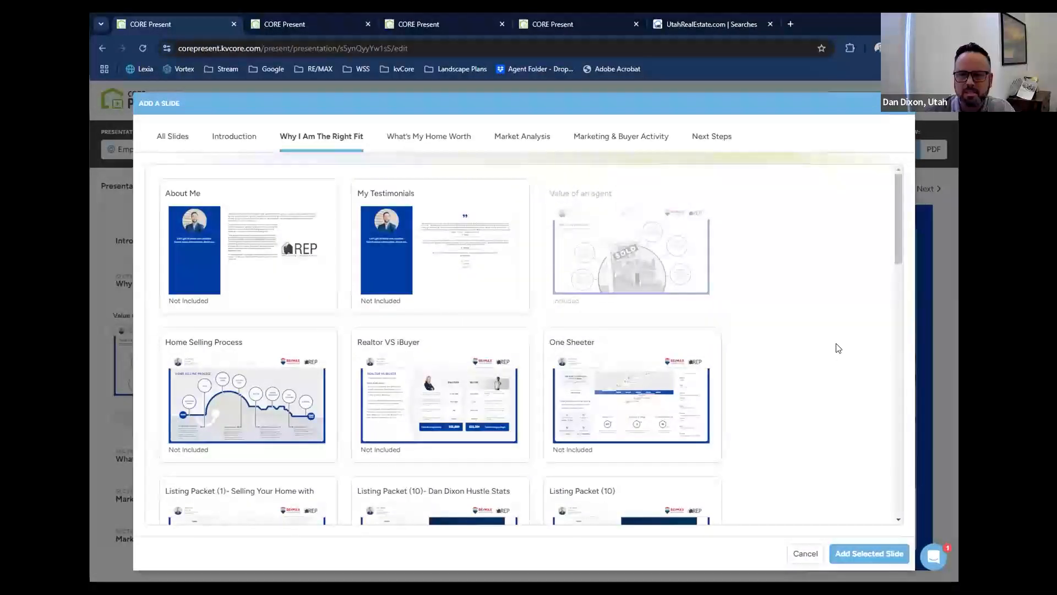
{"action": "scroll", "coordinate": [835, 347], "scroll_direction": "down", "scroll_amount": 1}
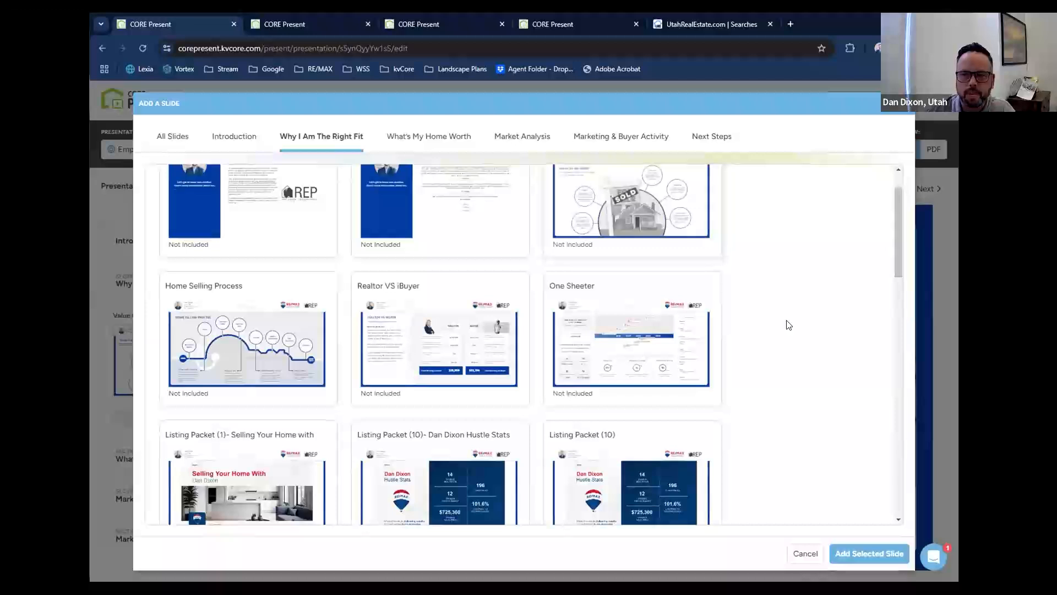
{"action": "scroll", "coordinate": [789, 325], "scroll_direction": "down", "scroll_amount": 3}
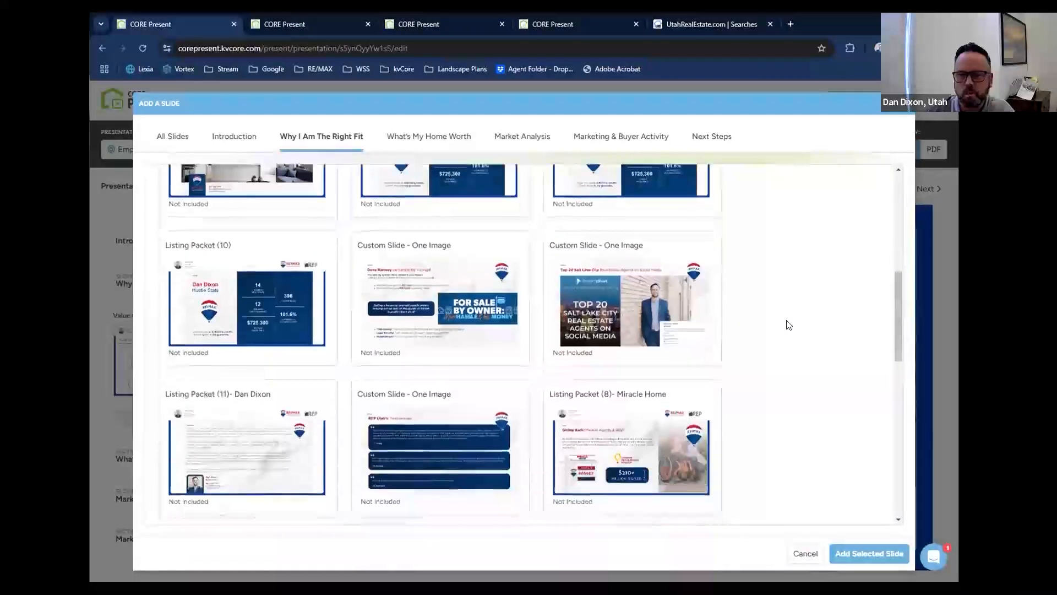
{"action": "left_click", "coordinate": [434, 297]}
{"action": "left_click", "coordinate": [628, 309]}
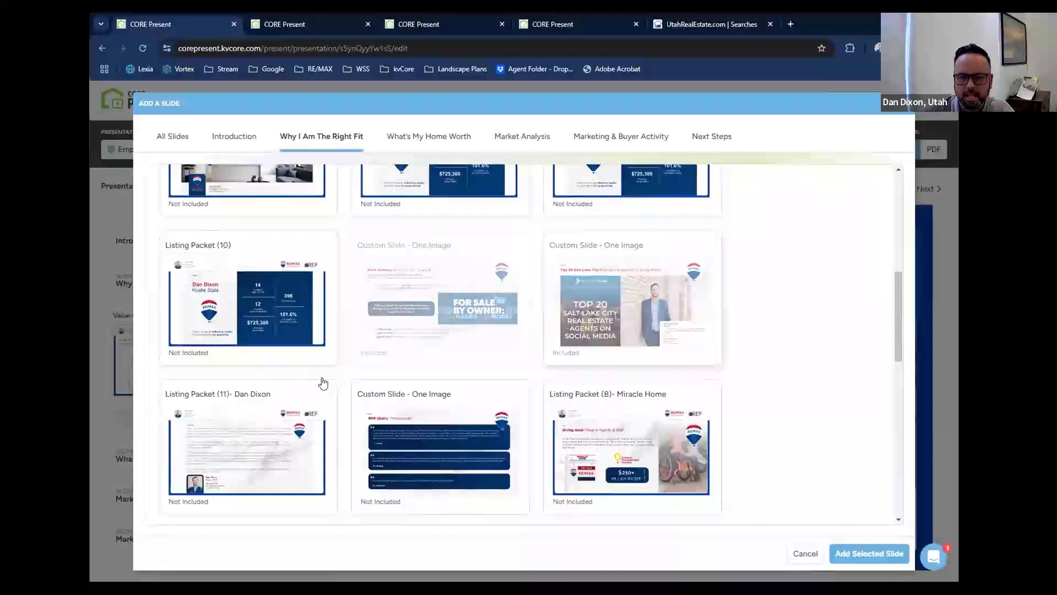
{"action": "left_click", "coordinate": [271, 433]}
{"action": "left_click", "coordinate": [422, 446]}
{"action": "left_click", "coordinate": [630, 446]}
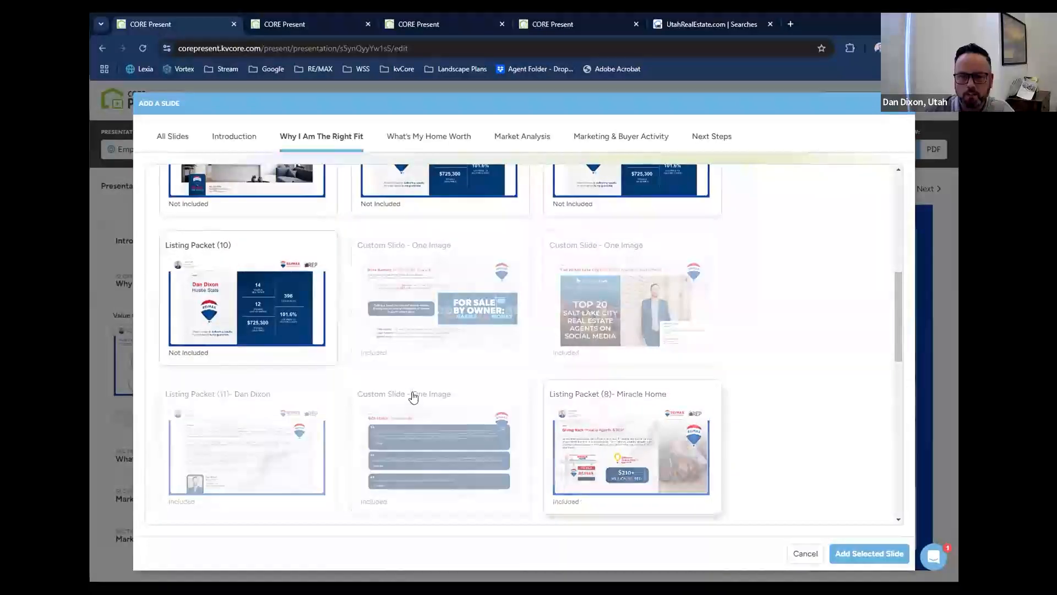
Also select both RE/MAX vs Industry slides, Listing Packet (4) Premier Service and Marketing Plan, and Finding Market Value, and add all selected slides.
{"action": "scroll", "coordinate": [414, 397], "scroll_direction": "down", "scroll_amount": 4}
{"action": "left_click", "coordinate": [281, 364]}
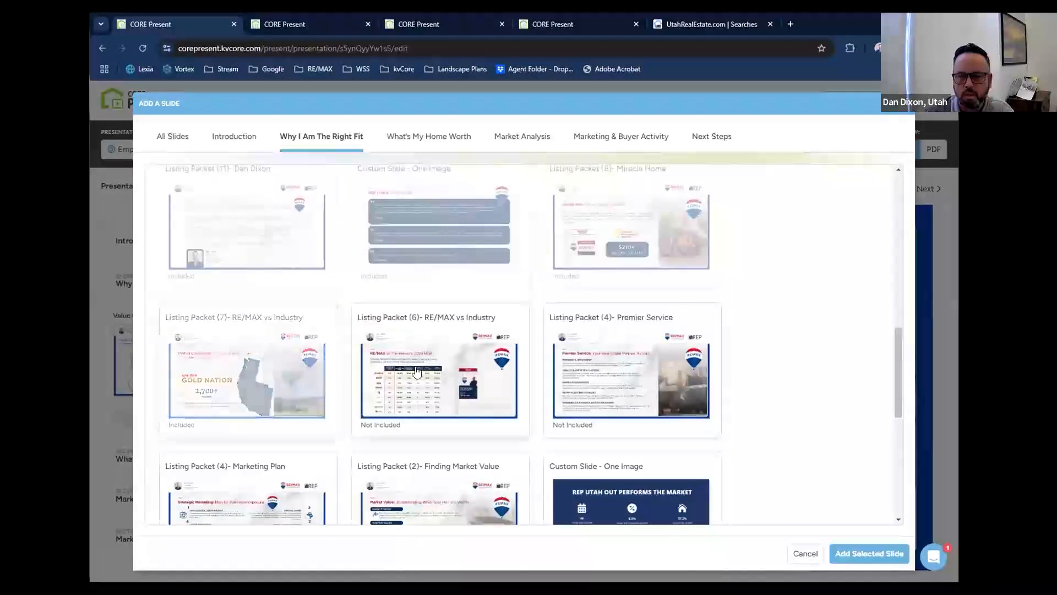
{"action": "left_click", "coordinate": [417, 371]}
{"action": "left_click", "coordinate": [628, 375]}
{"action": "scroll", "coordinate": [551, 385], "scroll_direction": "down", "scroll_amount": 2}
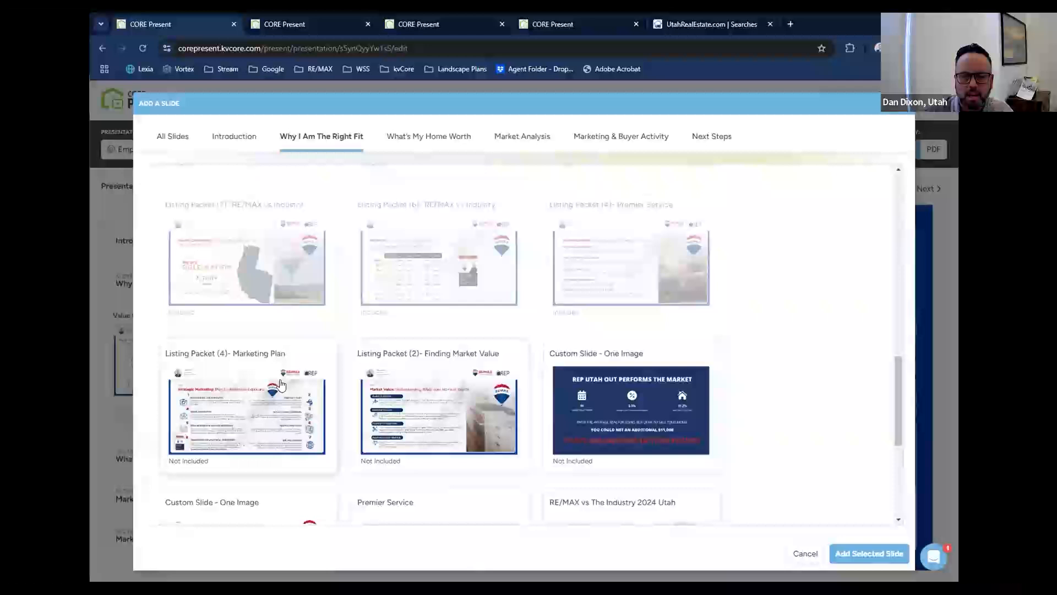
{"action": "left_click", "coordinate": [400, 393]}
{"action": "scroll", "coordinate": [407, 396], "scroll_direction": "down", "scroll_amount": 1}
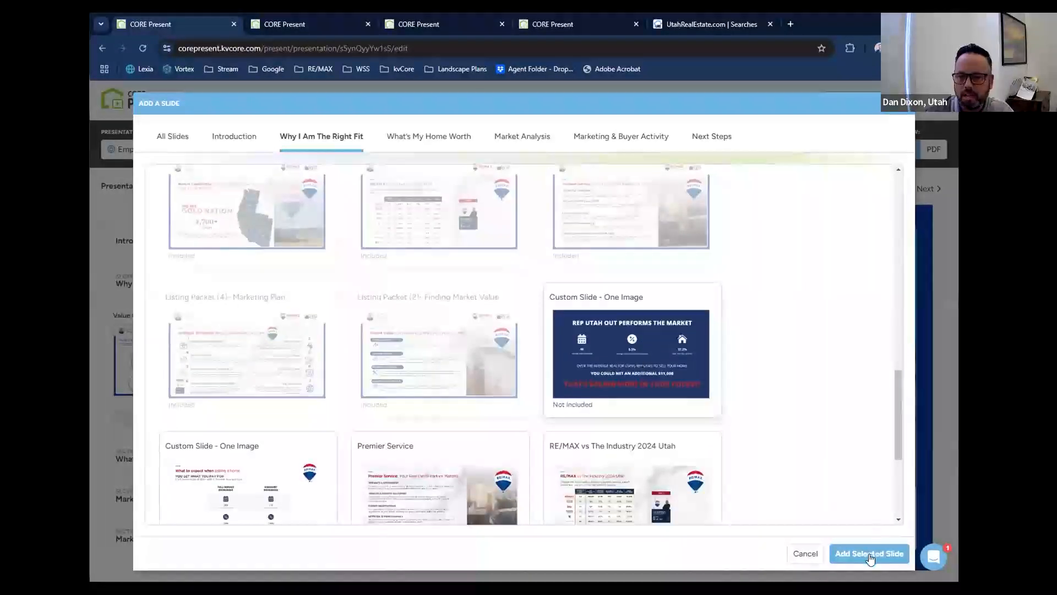
{"action": "left_click", "coordinate": [869, 554]}
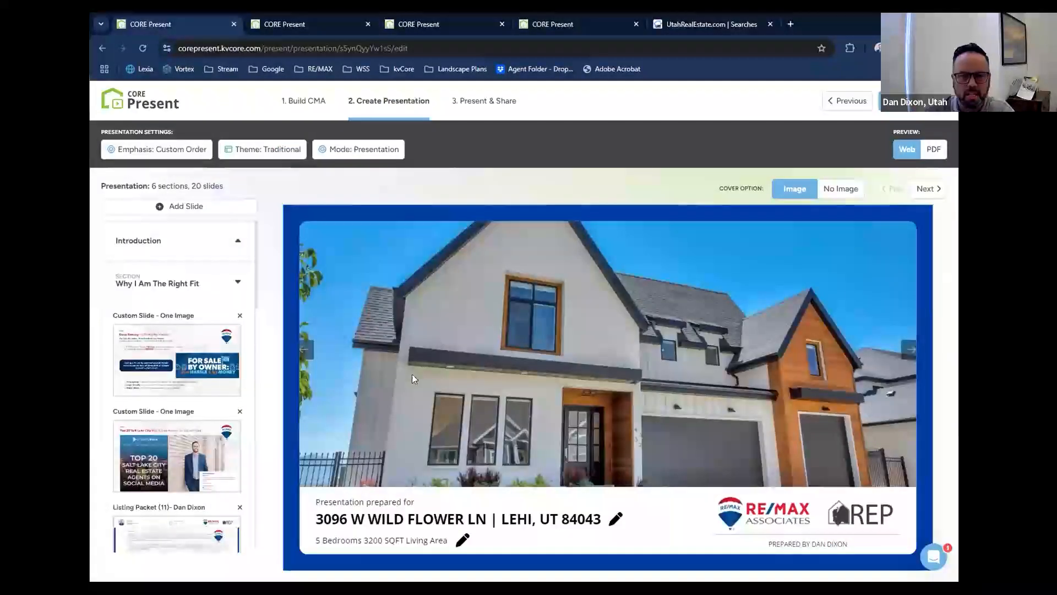
Move the Listing Packet (11) slide to the start of the Why I Am The Right Fit section and open it.
{"action": "scroll", "coordinate": [221, 407], "scroll_direction": "down", "scroll_amount": 1}
{"action": "scroll", "coordinate": [209, 391], "scroll_direction": "down", "scroll_amount": 1}
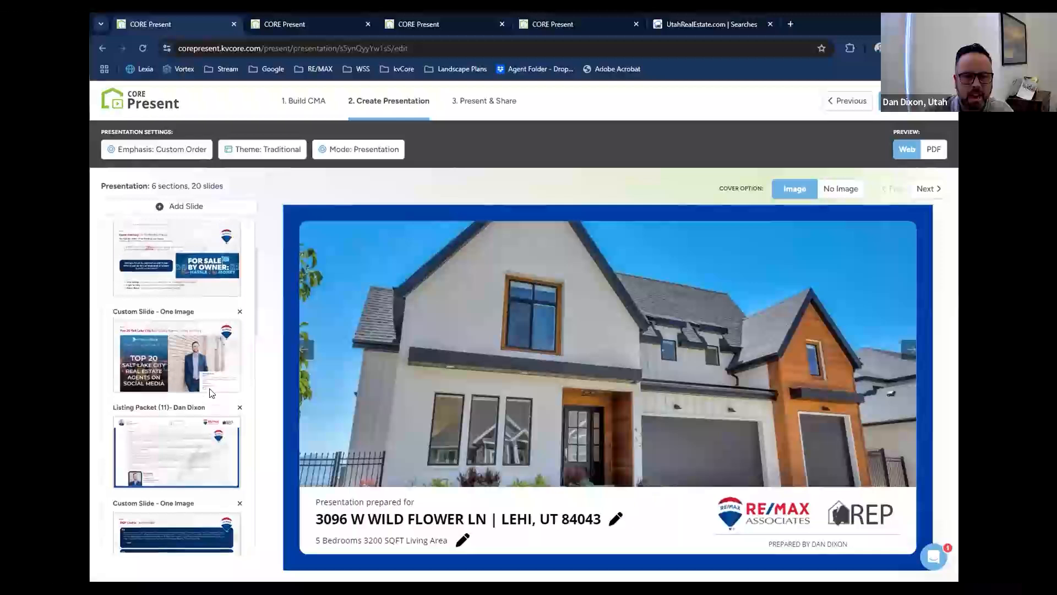
{"action": "scroll", "coordinate": [181, 419], "scroll_direction": "up", "scroll_amount": 1}
{"action": "left_click_drag", "start_coordinate": [159, 507], "coordinate": [151, 292]}
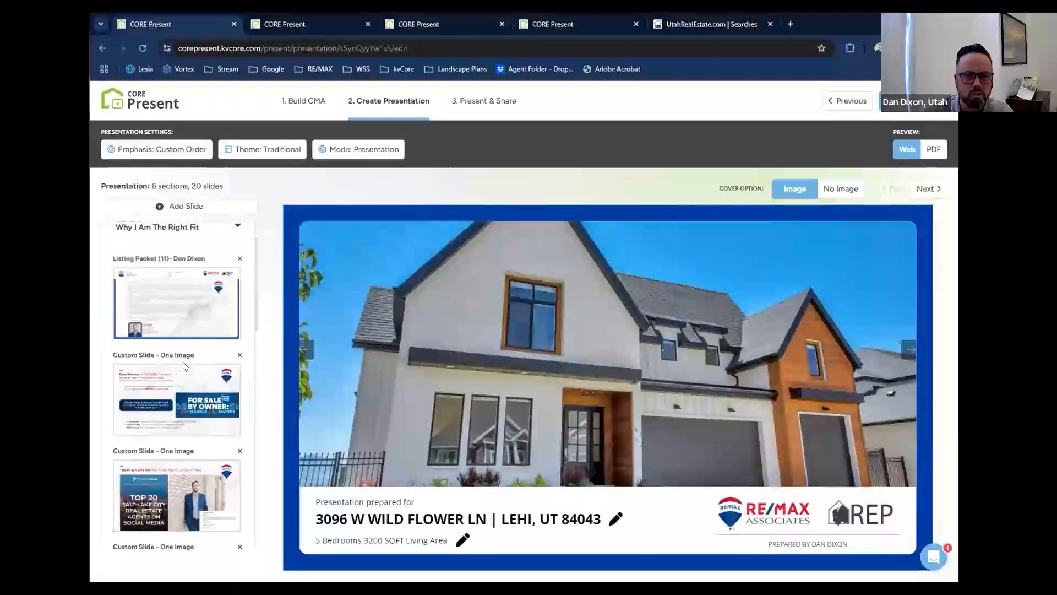
{"action": "left_click", "coordinate": [150, 301]}
Move the Top 20 Salt Lake City agents slide ahead of the For Sale By Owner slide and open it.
{"action": "scroll", "coordinate": [185, 327], "scroll_direction": "down", "scroll_amount": 2}
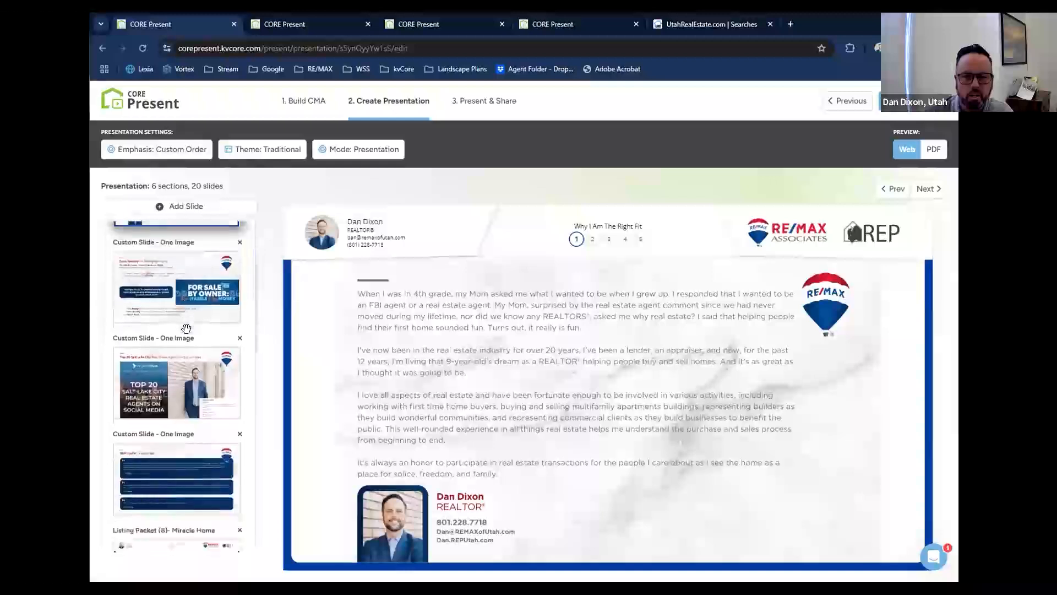
{"action": "left_click_drag", "start_coordinate": [171, 382], "coordinate": [173, 297]}
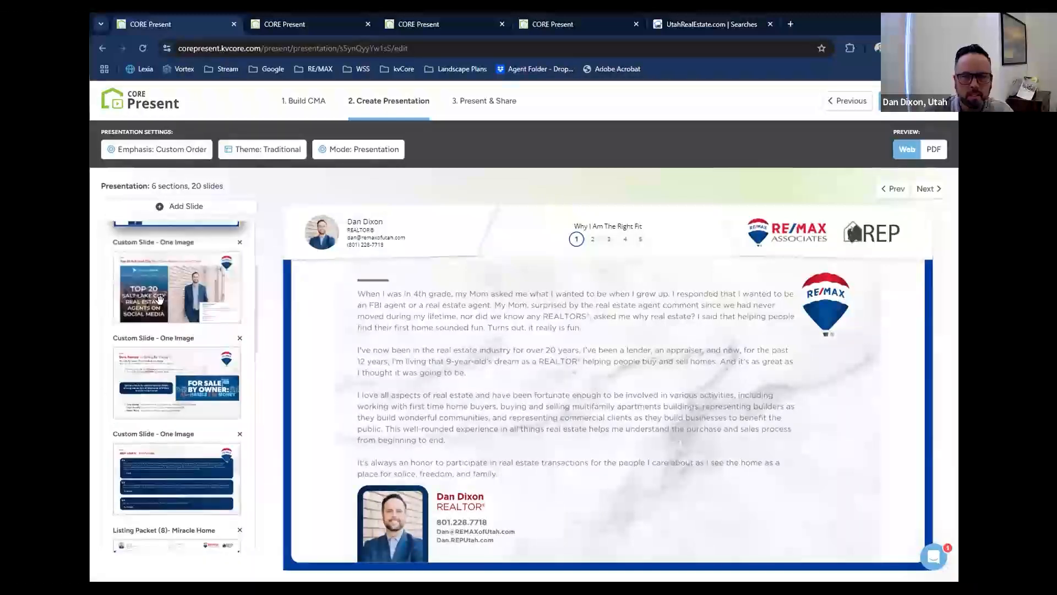
{"action": "left_click", "coordinate": [168, 292]}
Review the remaining added slides and the What's My Home Worth slides, collapse that section, and try moving the Market Analysis section down.
{"action": "scroll", "coordinate": [164, 376], "scroll_direction": "down", "scroll_amount": 2}
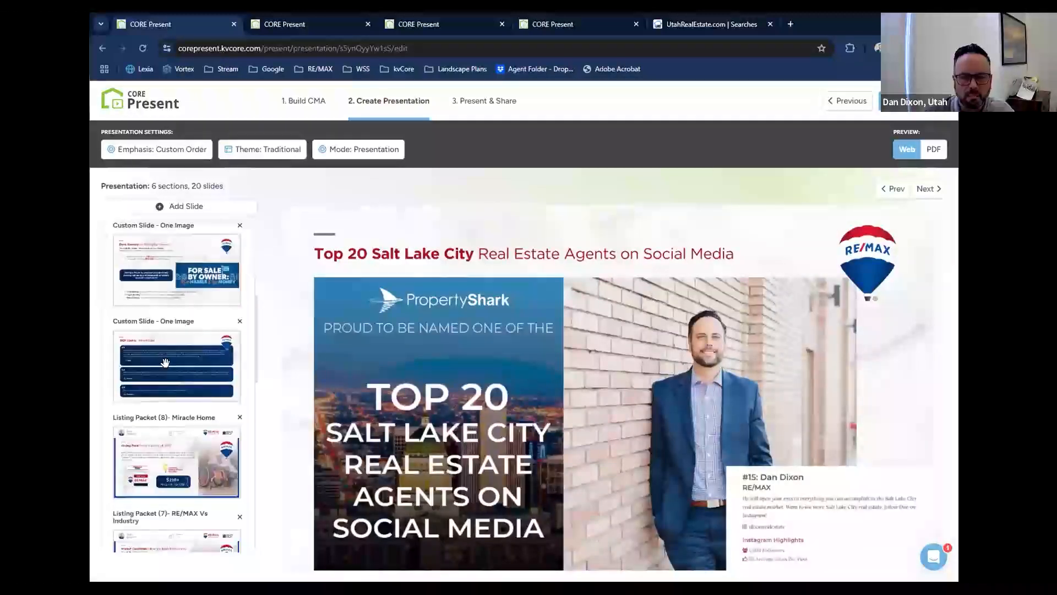
{"action": "scroll", "coordinate": [165, 362], "scroll_direction": "down", "scroll_amount": 5}
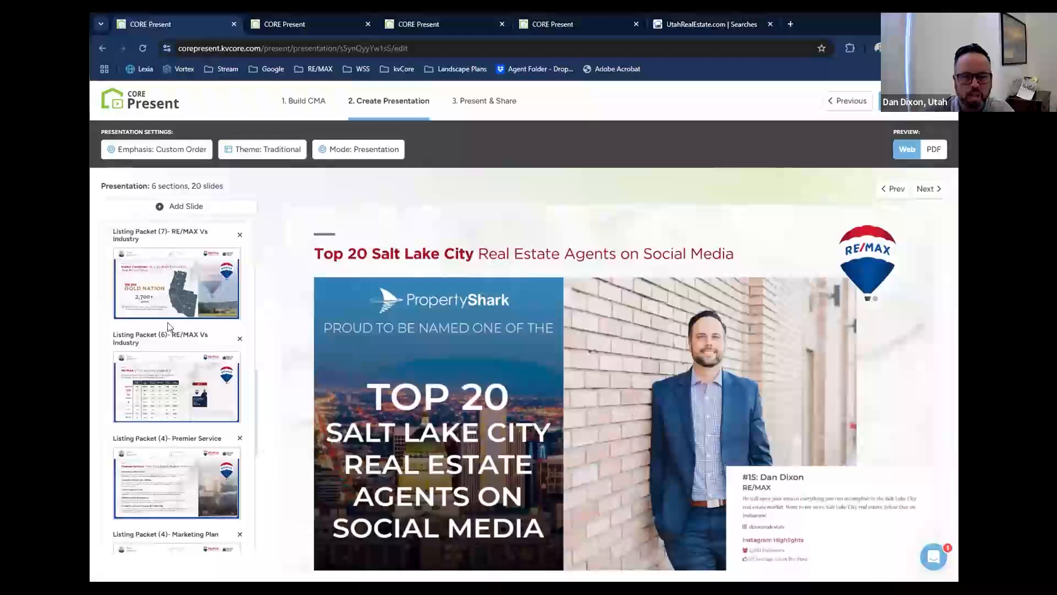
{"action": "scroll", "coordinate": [168, 326], "scroll_direction": "down", "scroll_amount": 7}
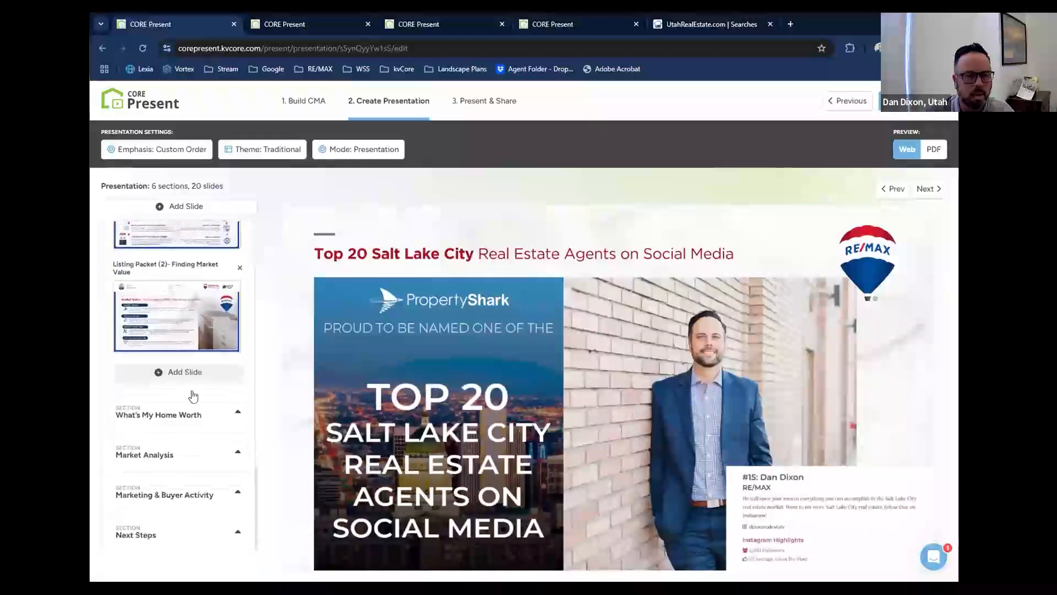
{"action": "left_click", "coordinate": [192, 414]}
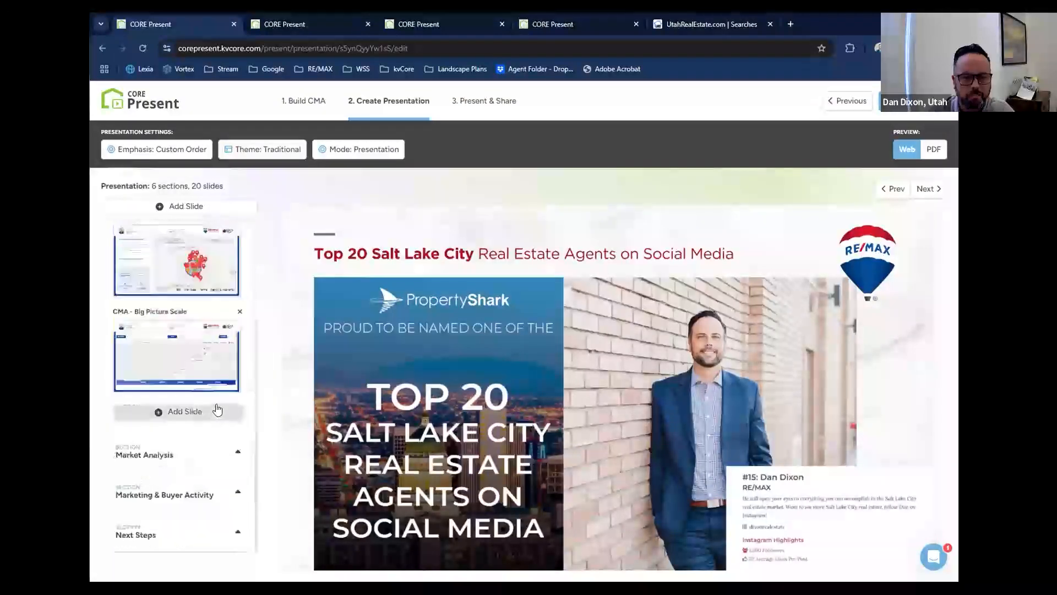
{"action": "scroll", "coordinate": [217, 381], "scroll_direction": "up", "scroll_amount": 3}
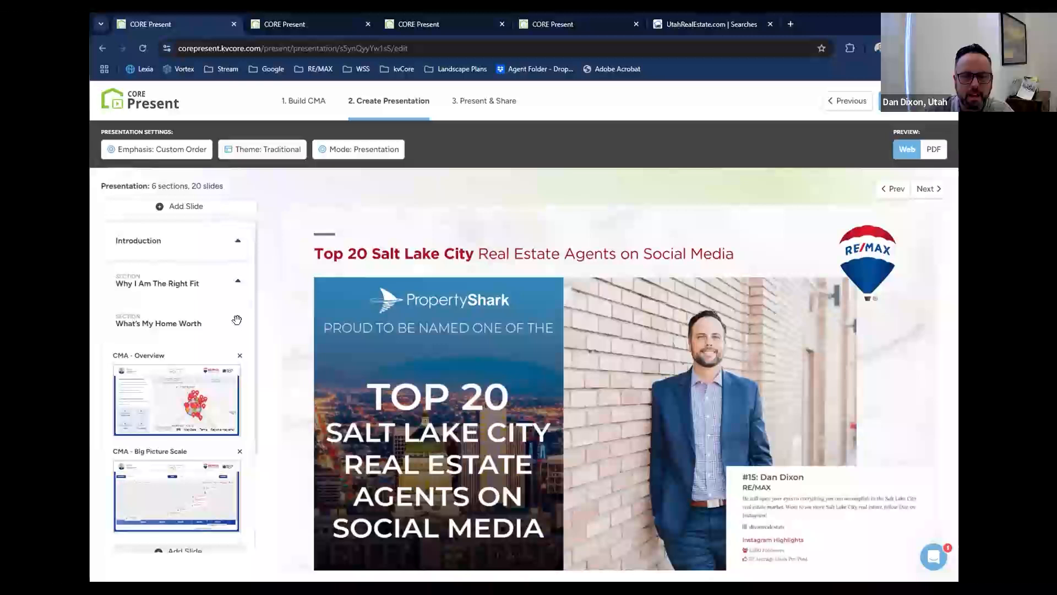
{"action": "left_click", "coordinate": [236, 319]}
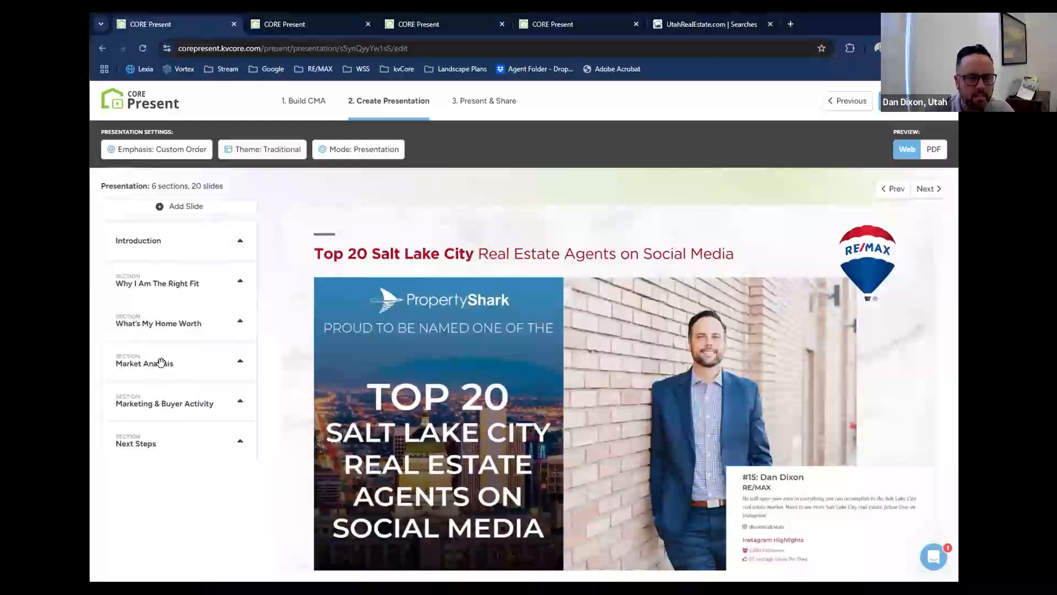
{"action": "left_click_drag", "start_coordinate": [153, 366], "coordinate": [156, 397]}
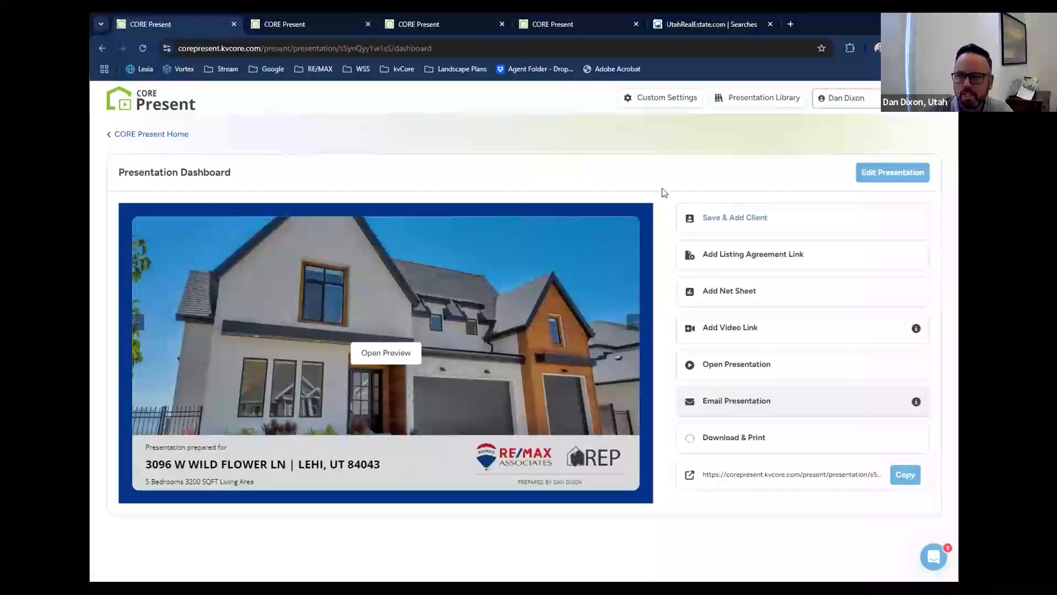
Search for the client by name and add the matching kvCORE contact to the presentation.
{"action": "left_click", "coordinate": [720, 217]}
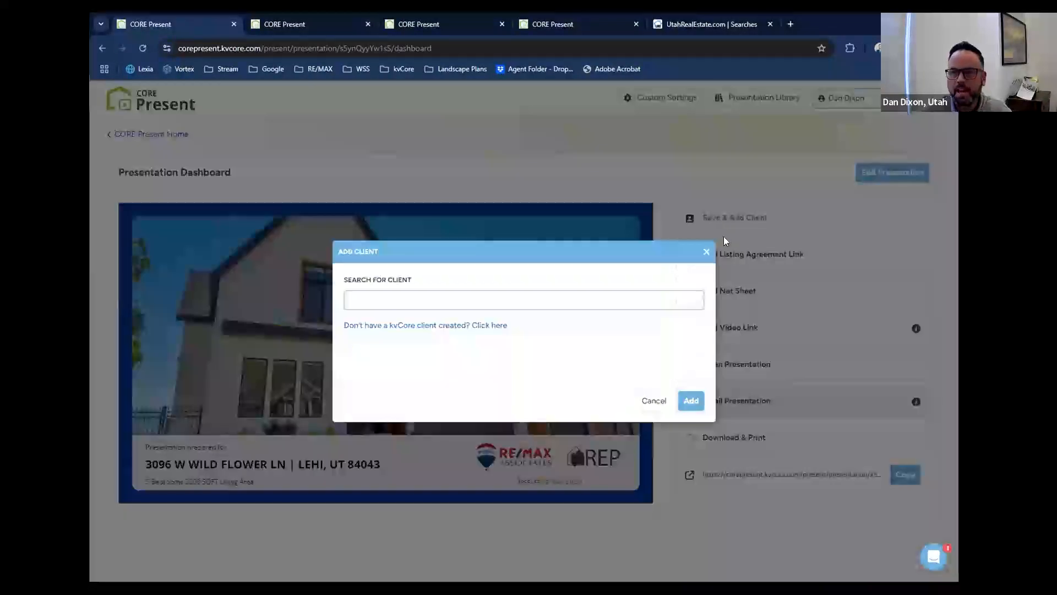
{"action": "left_click", "coordinate": [559, 292]}
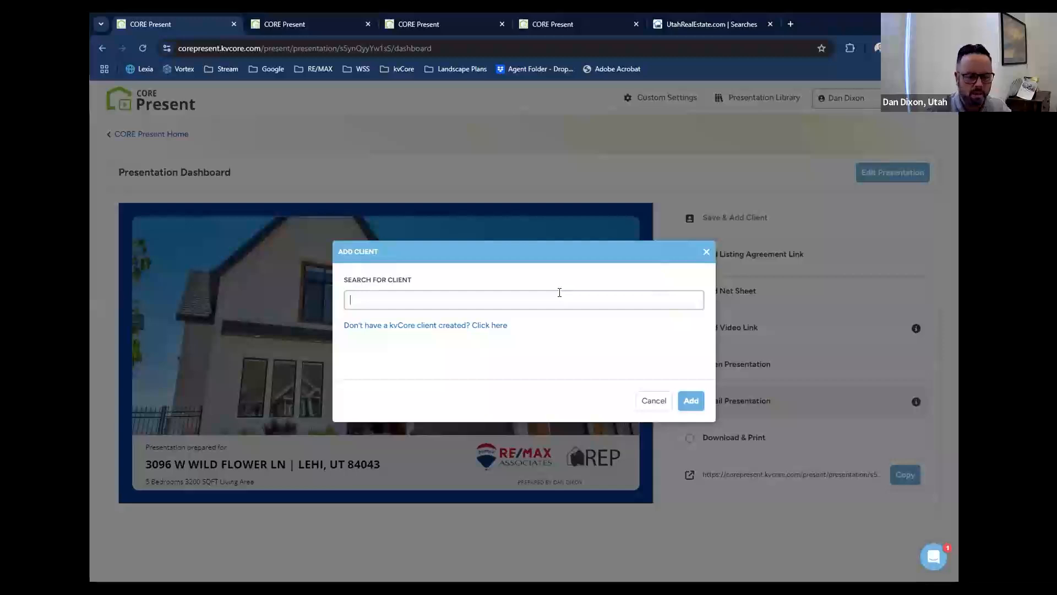
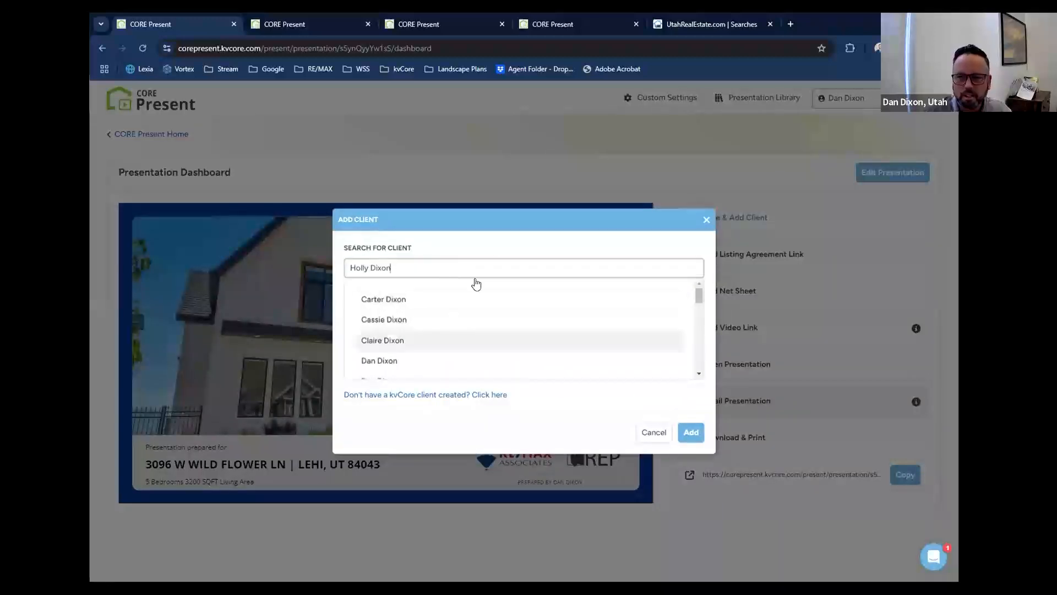
{"action": "left_click", "coordinate": [493, 255]}
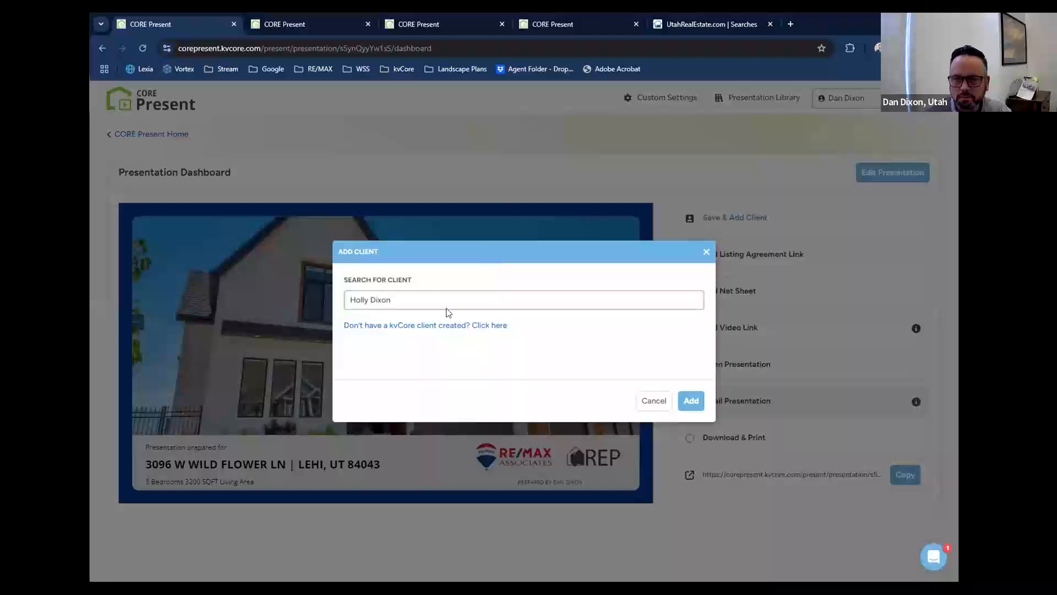
{"action": "left_click", "coordinate": [432, 297]}
{"action": "triple_click", "coordinate": [431, 297]}
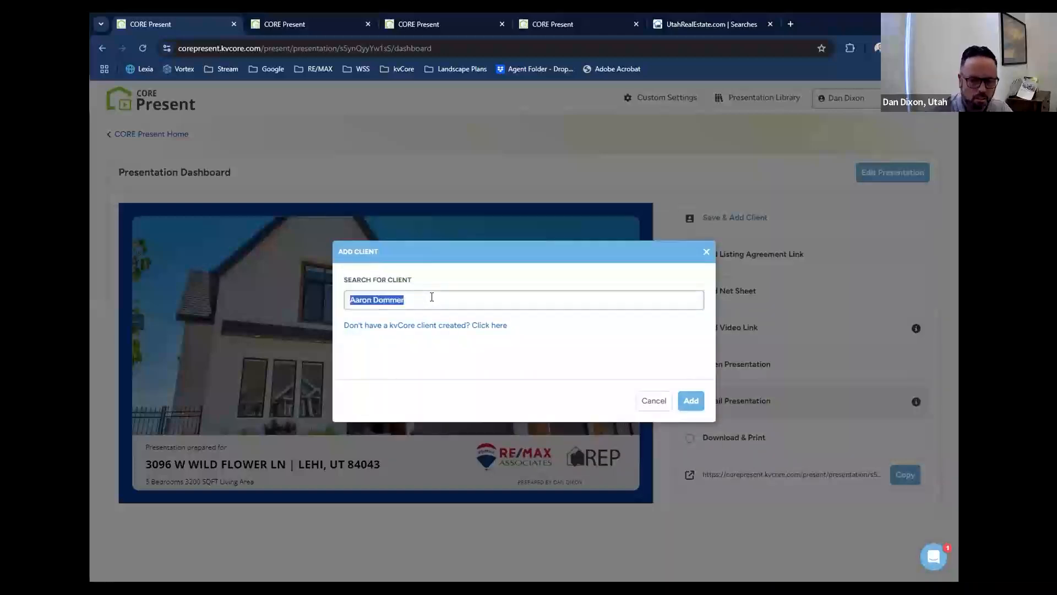
{"action": "type", "text": "holly"}
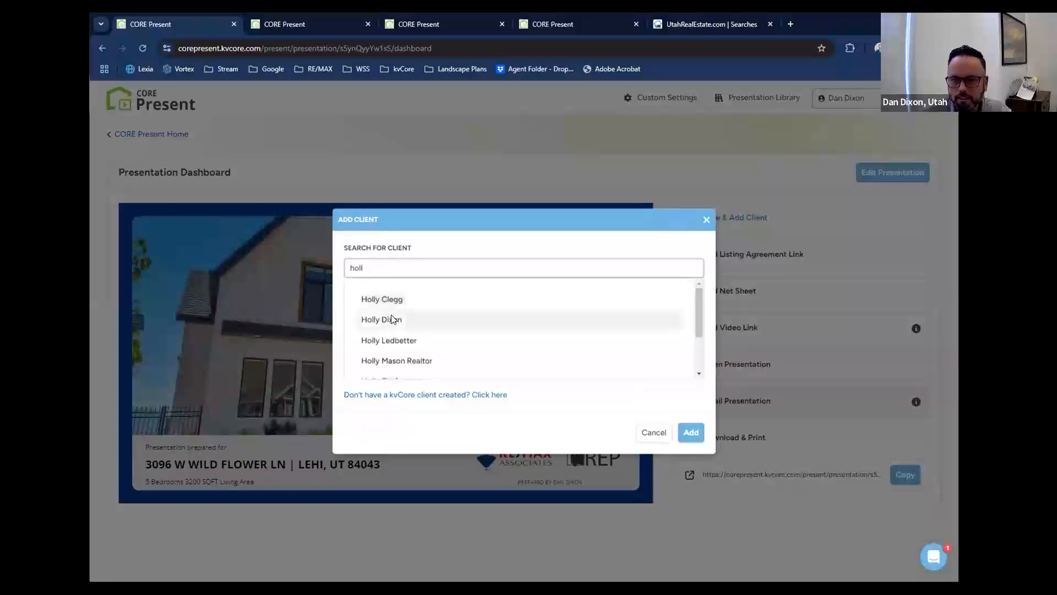
{"action": "left_click", "coordinate": [391, 321]}
{"action": "left_click", "coordinate": [687, 400]}
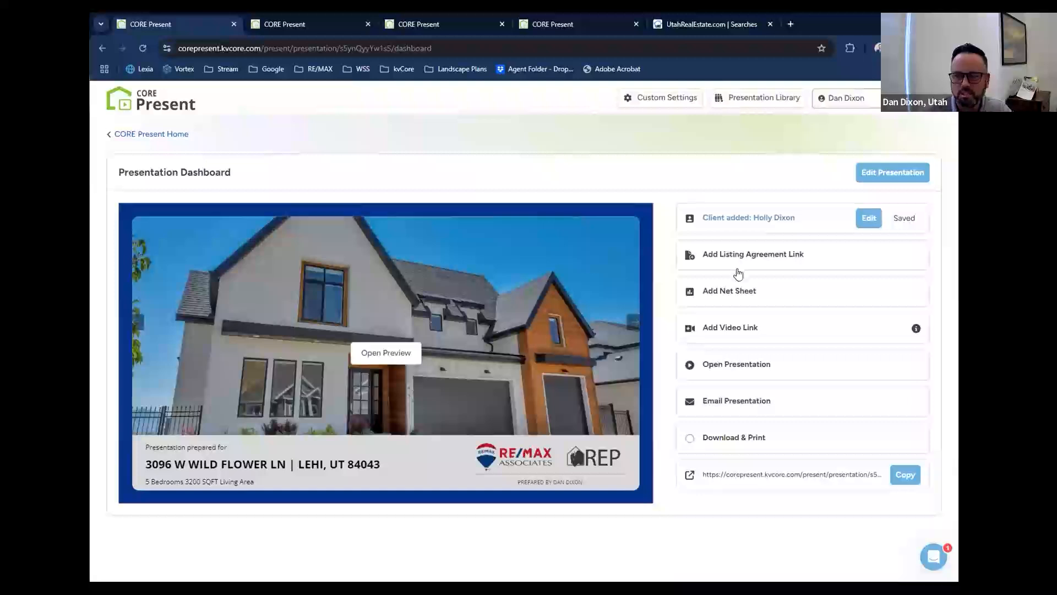
Start a net sheet with list prices of $675,000 for Price 1 and $689,900 for Price 2.
{"action": "left_click", "coordinate": [731, 293]}
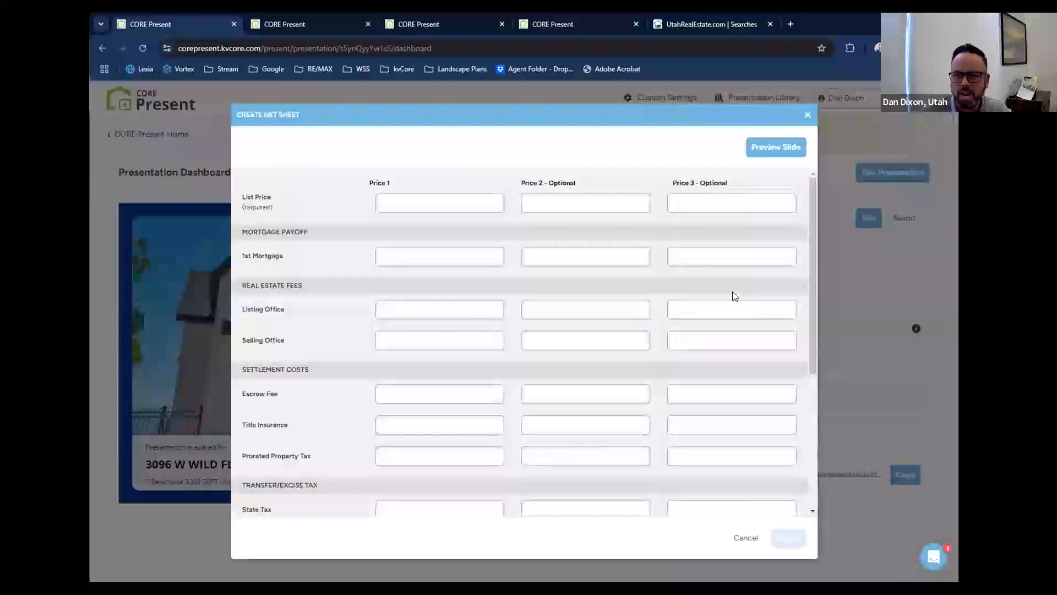
{"action": "left_click", "coordinate": [415, 206]}
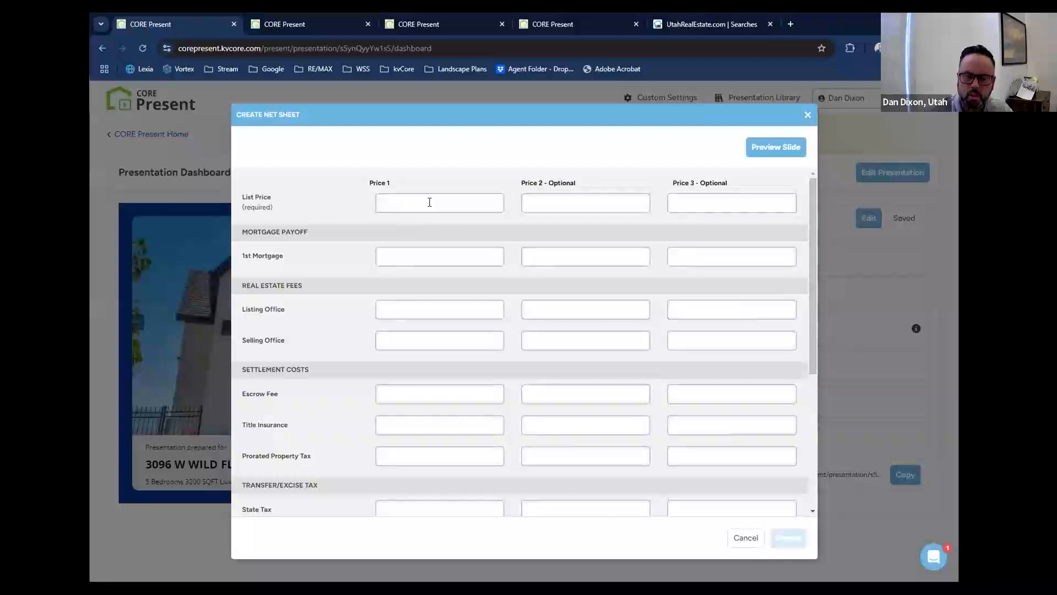
{"action": "type", "text": "689,000"}
{"action": "key", "text": "Tab"}
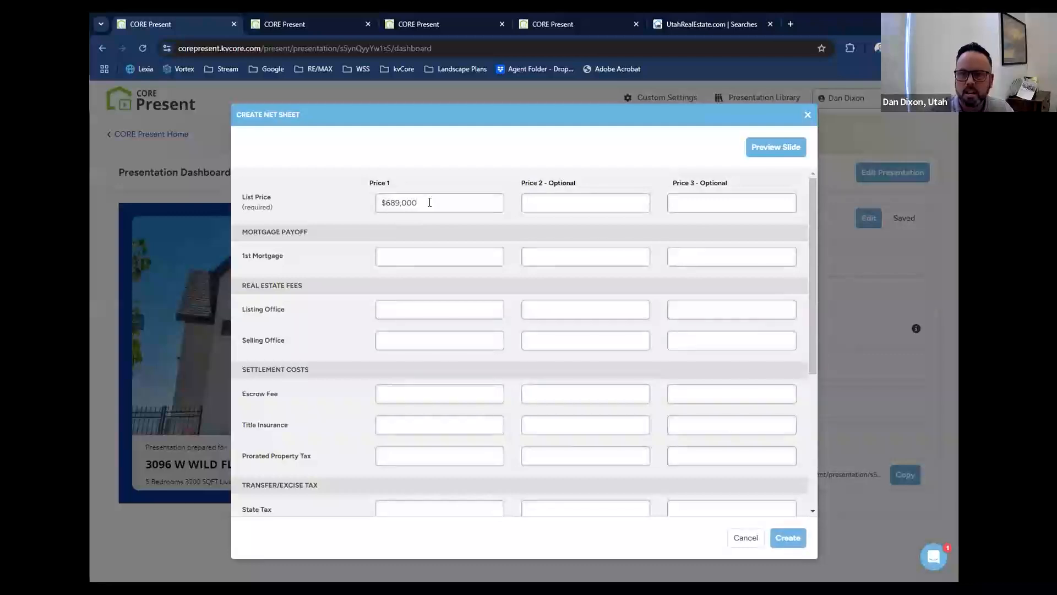
{"action": "triple_click", "coordinate": [430, 202]}
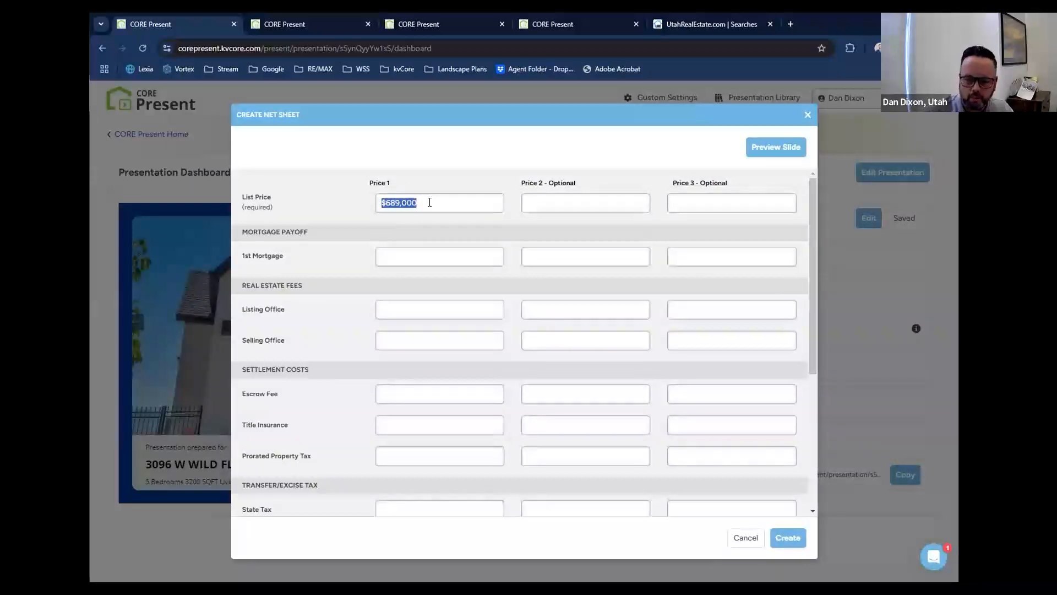
{"action": "type", "text": "675"}
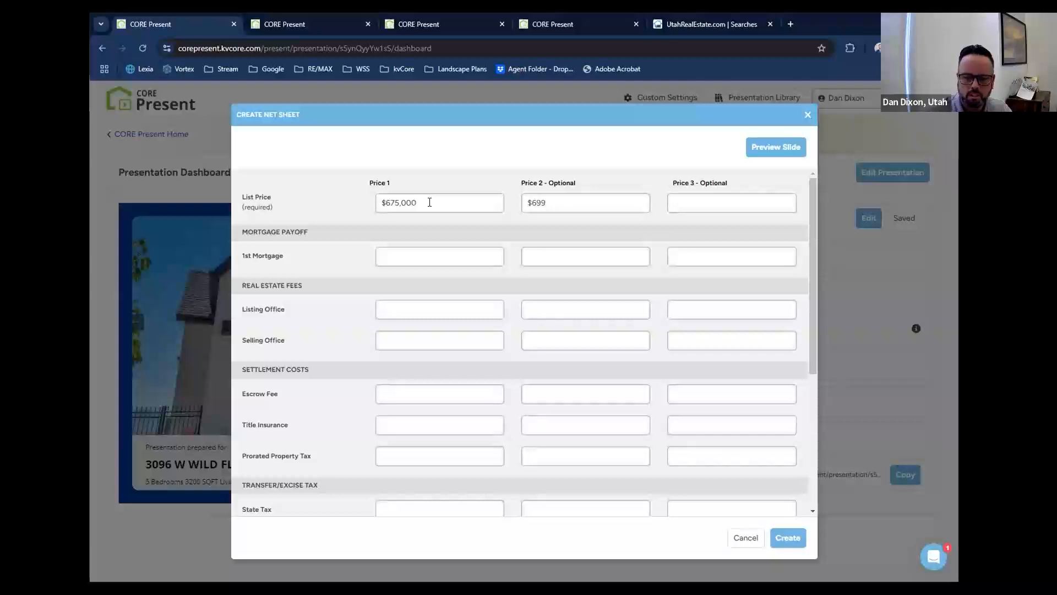
{"action": "type", "text": "689900"}
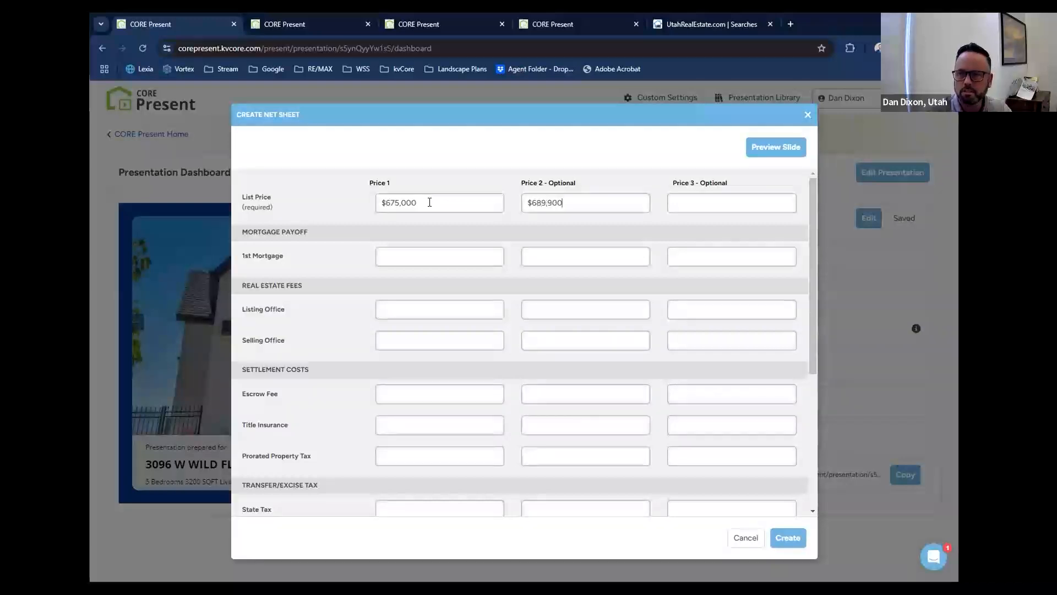
{"action": "key", "text": "Tab"}
{"action": "key", "text": "Tab"}
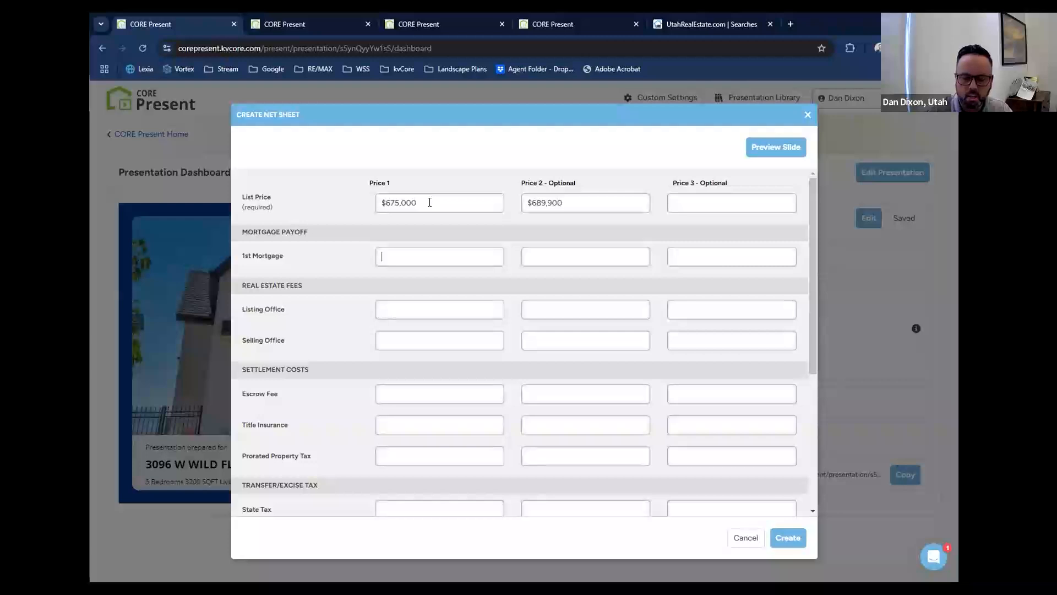
Set the 1st Mortgage payoff to $500,000 for both Price 1 and Price 2.
{"action": "type", "text": "500,000"}
{"action": "key", "text": "Tab"}
{"action": "type", "text": "50000"}
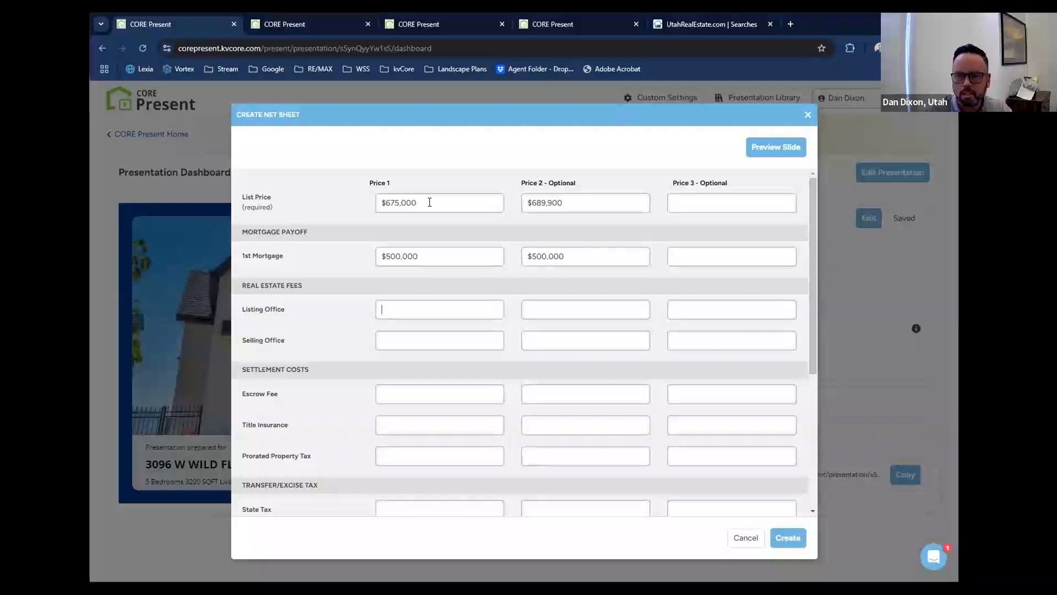
Set the Listing Office and Selling Office fees to $12,000 each for both prices.
{"action": "type", "text": "120000"}
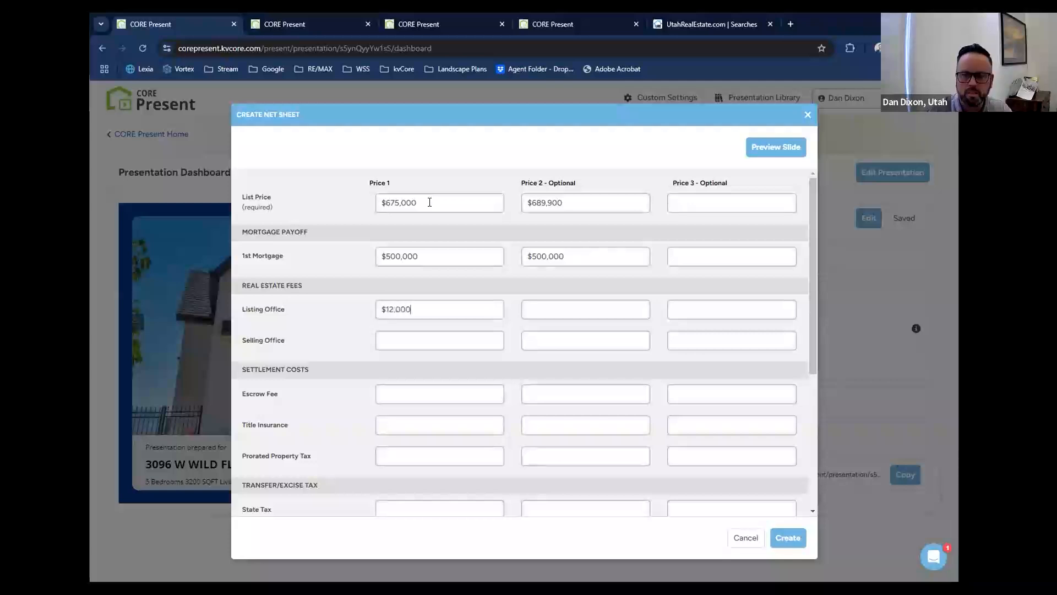
{"action": "key", "text": "Tab"}
{"action": "type", "text": "12000"}
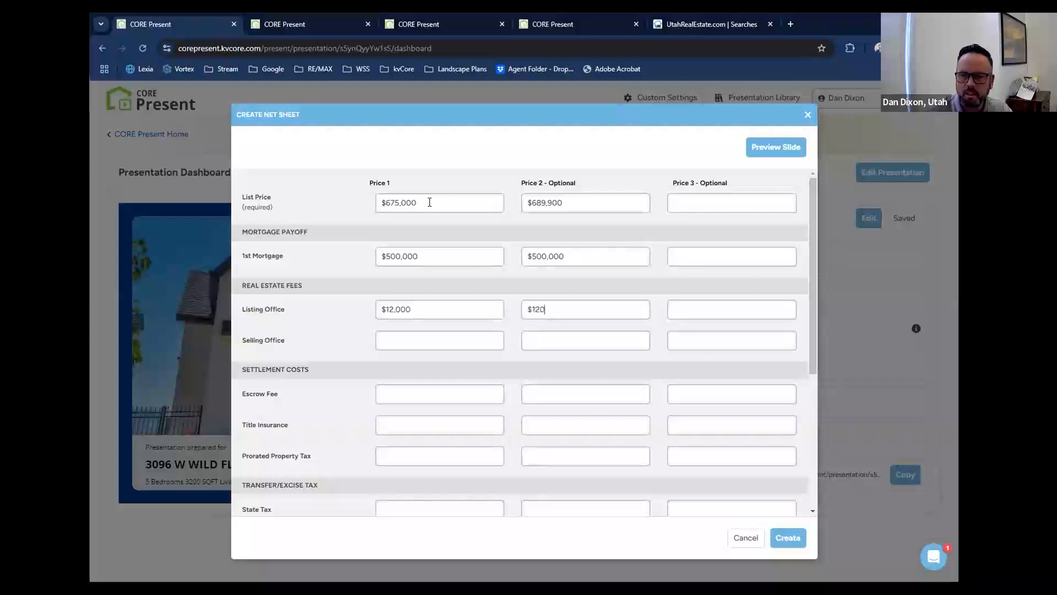
{"action": "key", "text": "Tab"}
{"action": "key", "text": "Tab"}
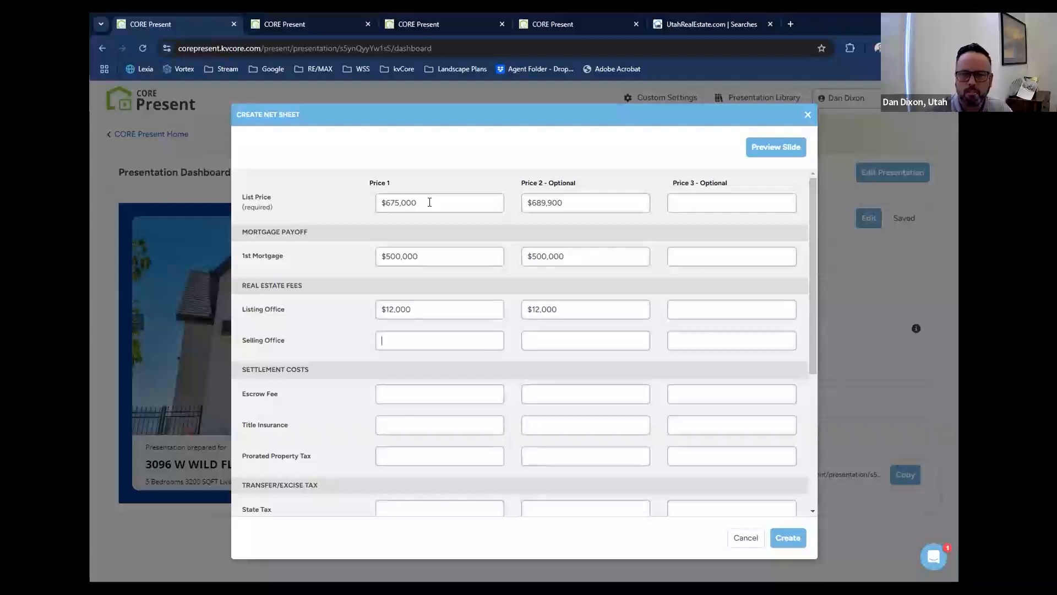
{"action": "type", "text": "12000"}
{"action": "type", "text": "120"}
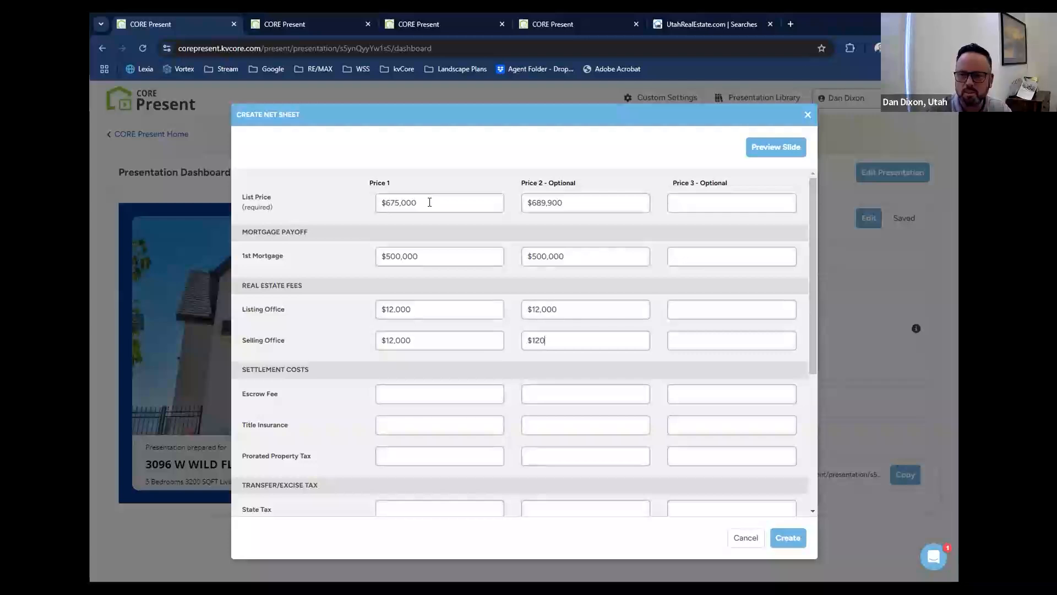
{"action": "type", "text": "00"}
{"action": "key", "text": "Tab"}
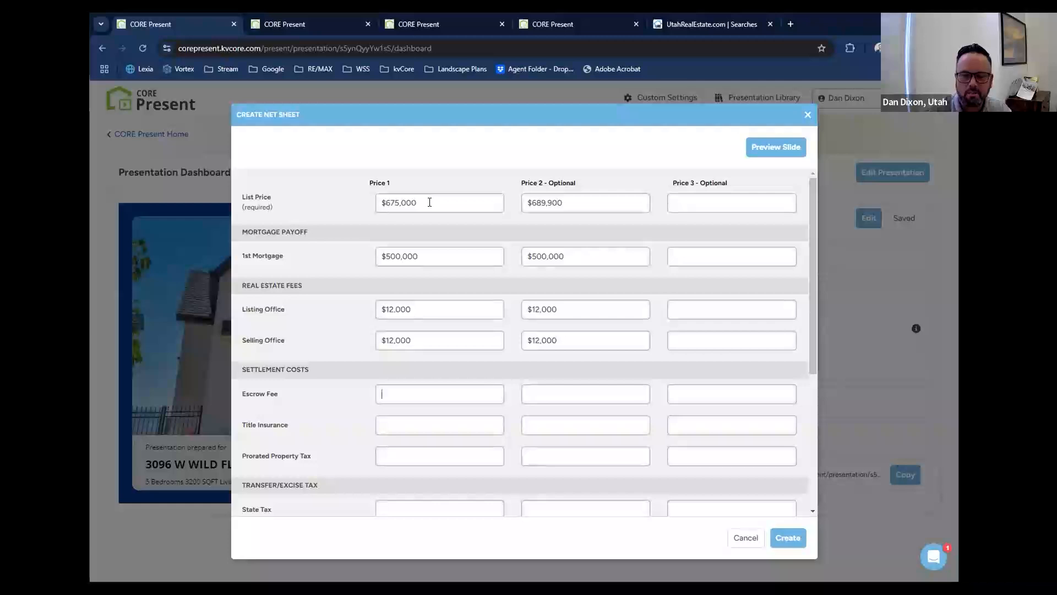
Set the Escrow Fee to $400 for both Price 1 and Price 2.
{"action": "type", "text": "4000"}
{"action": "key", "text": "BackSpace"}
{"action": "key", "text": "Tab"}
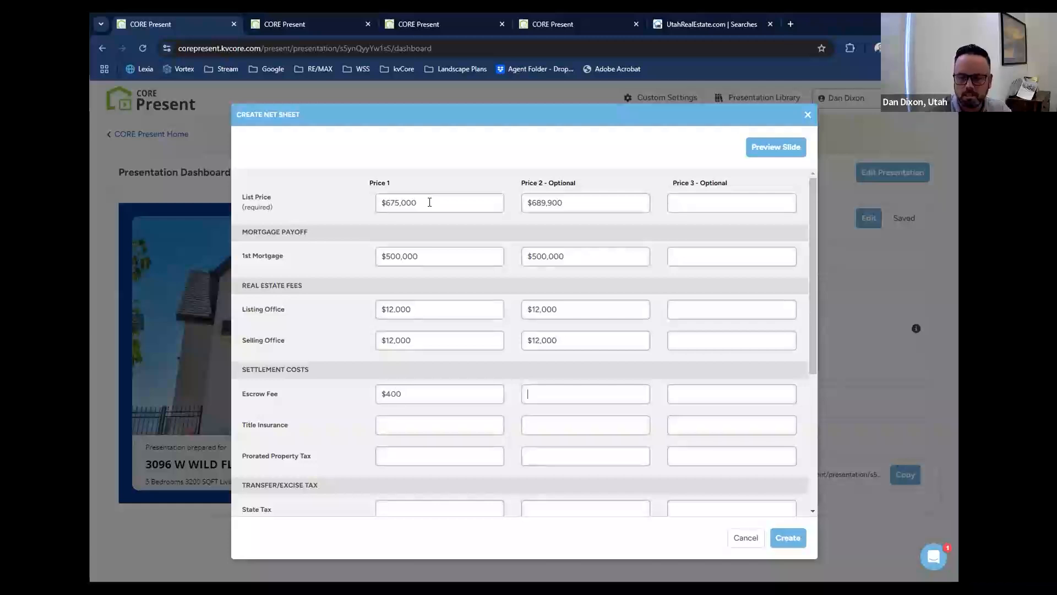
{"action": "type", "text": "400"}
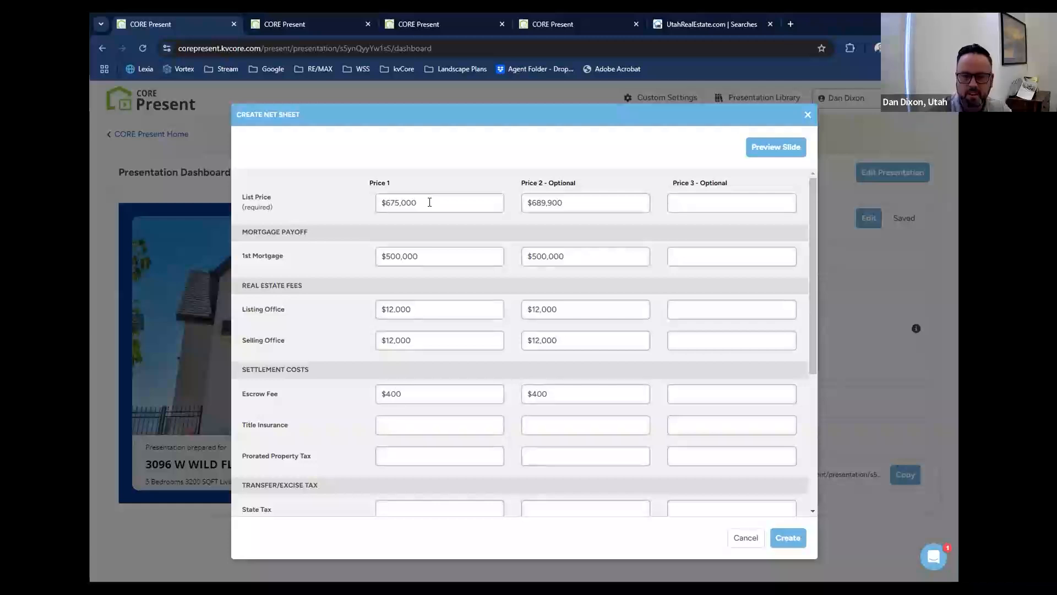
{"action": "type", "text": "2250"}
Set Title Insurance to $2,250 for Price 1 and $2,275 for Price 2.
{"action": "key", "text": "Tab"}
{"action": "type", "text": "2,2"}
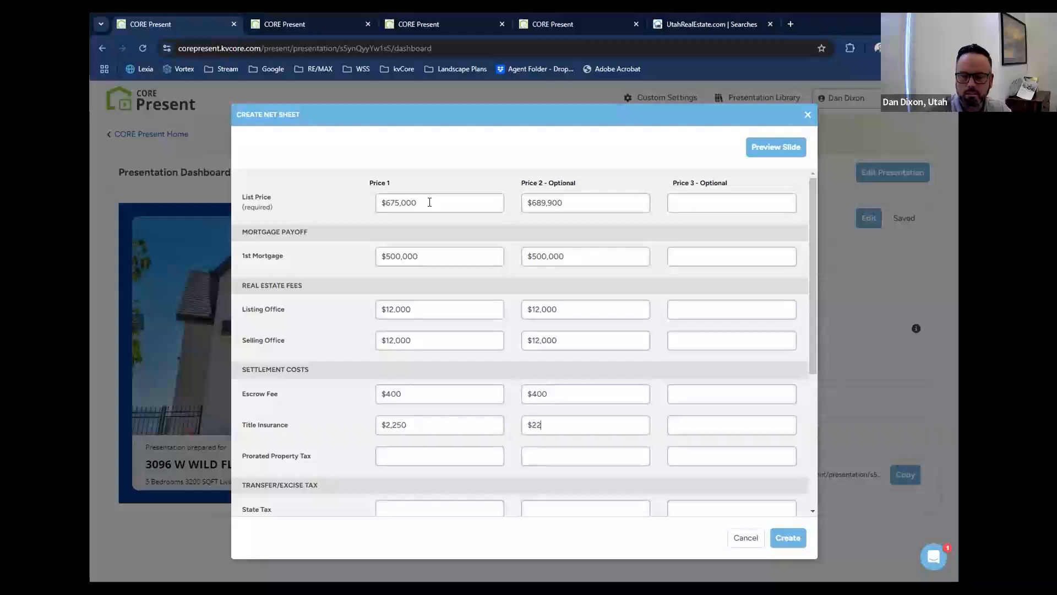
{"action": "type", "text": "75"}
{"action": "key", "text": "Tab"}
Set the Prorated Property Tax to $3,500 for both Price 1 and Price 2.
{"action": "key", "text": "Tab"}
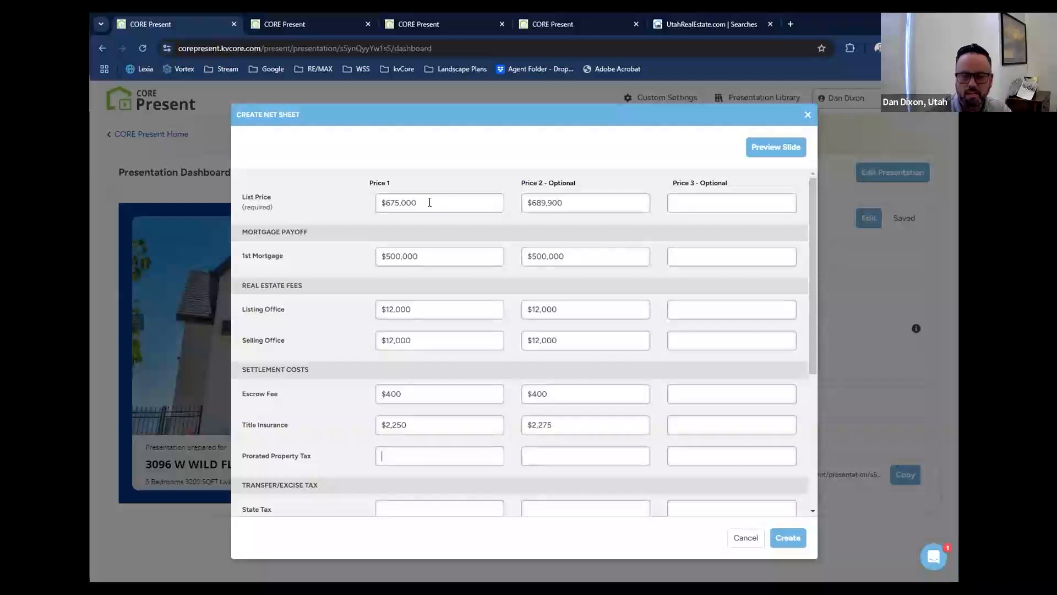
{"action": "type", "text": "3500"}
{"action": "key", "text": "Tab"}
{"action": "type", "text": "3500"}
{"action": "key", "text": "Tab"}
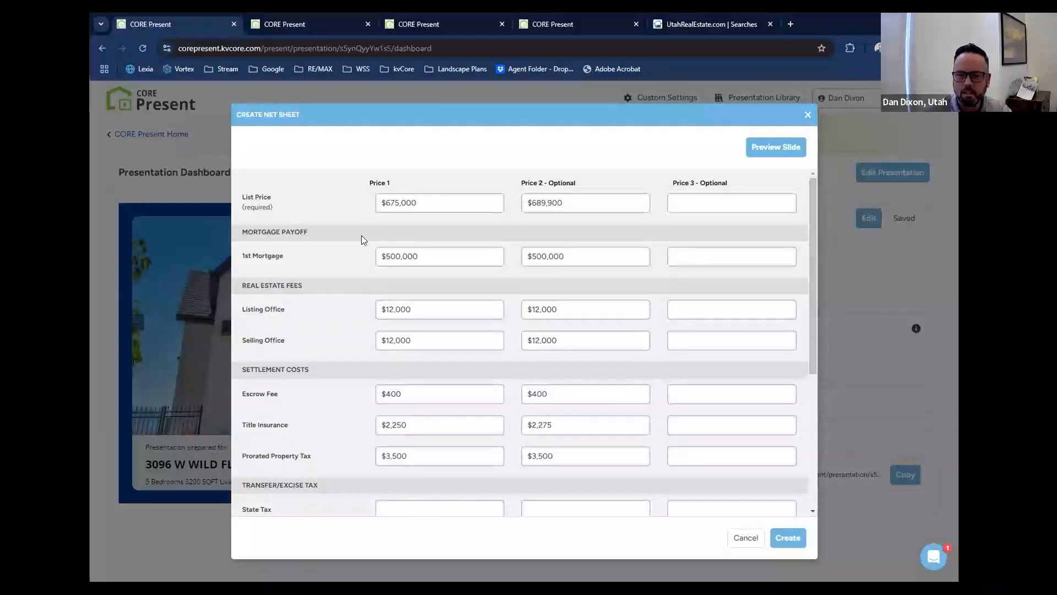
Under Other Costs, set HOA Fees to $400 and the Administrative Fee to $295 for both prices.
{"action": "scroll", "coordinate": [362, 236], "scroll_direction": "down", "scroll_amount": 4}
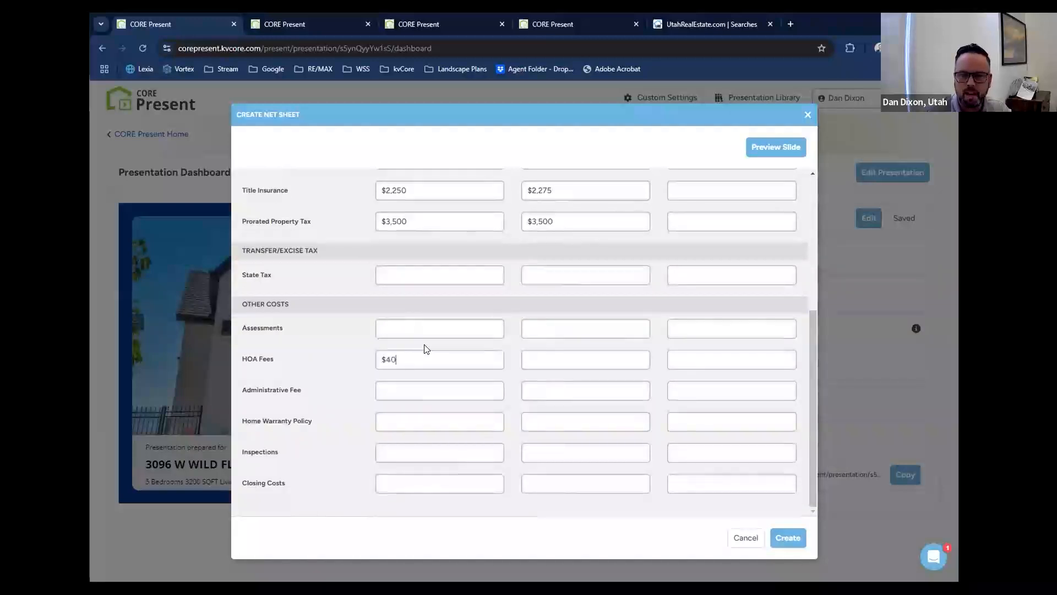
{"action": "type", "text": "0"}
{"action": "key", "text": "Tab"}
{"action": "type", "text": "$400"}
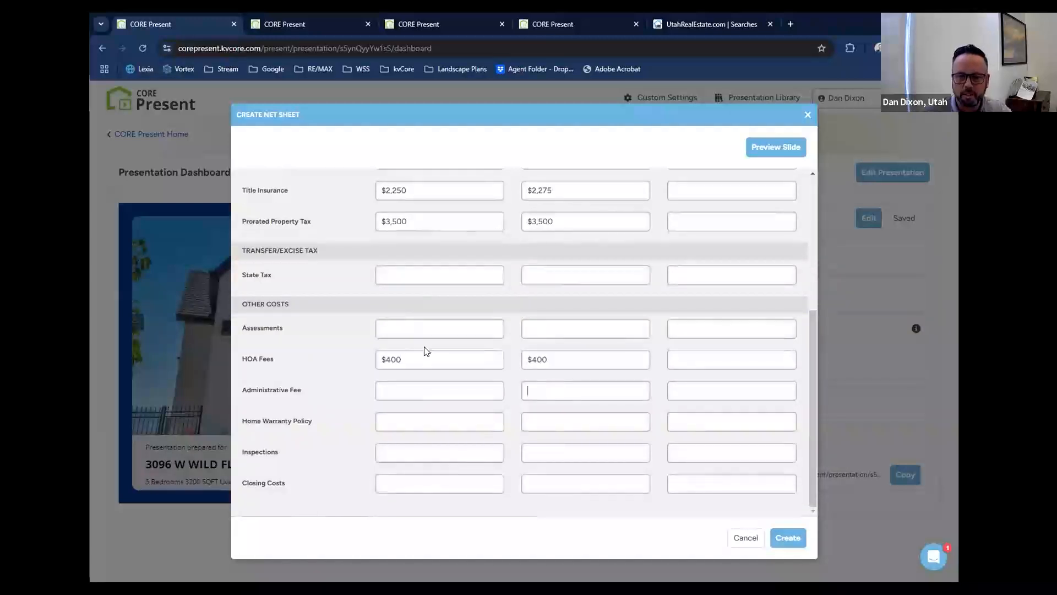
{"action": "type", "text": "$295"}
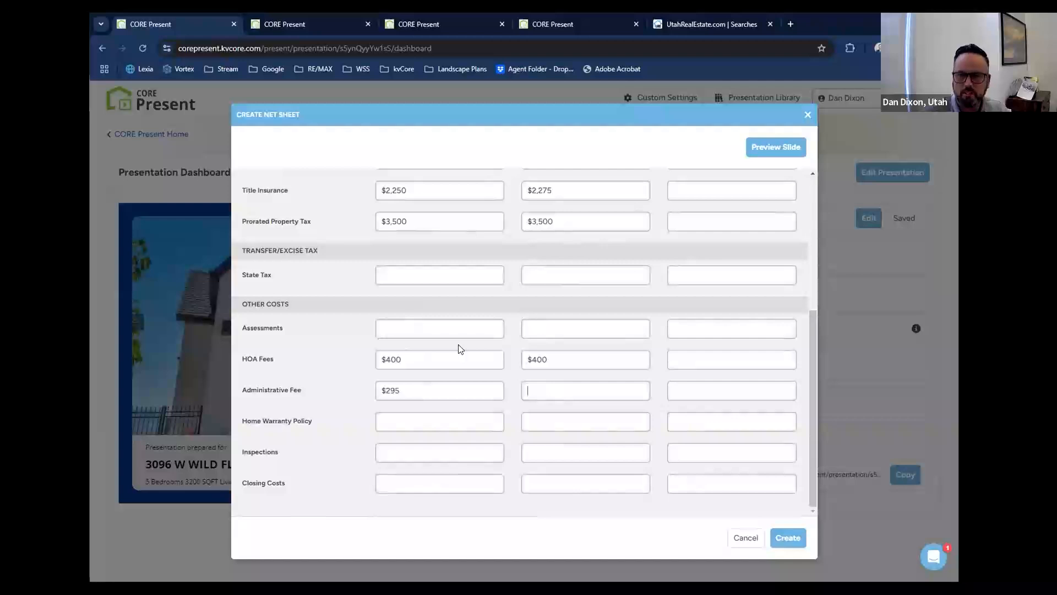
{"action": "type", "text": "$295"}
{"action": "key", "text": "Tab"}
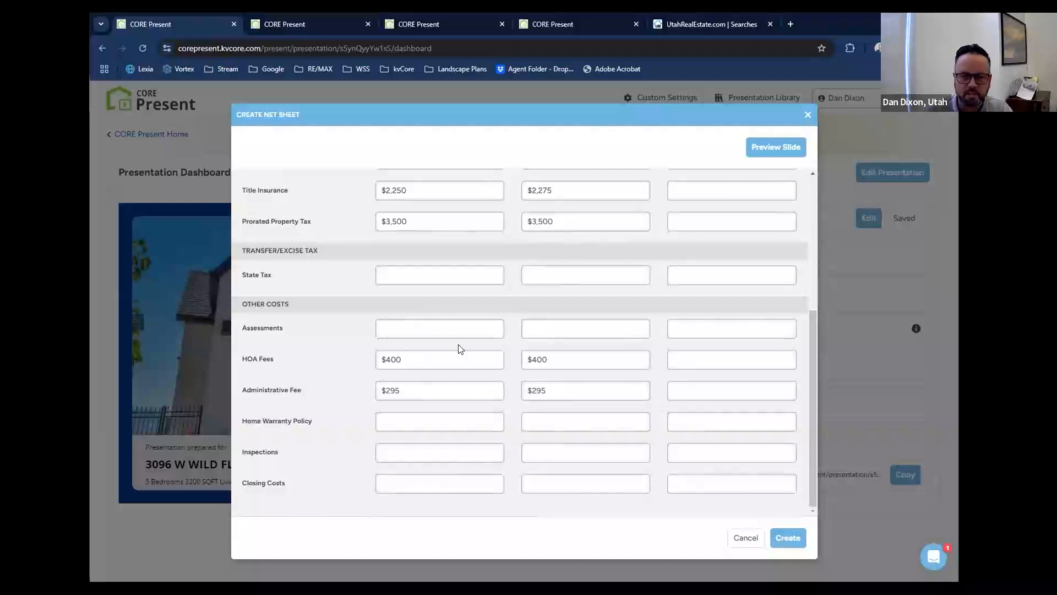
Review the entered costs, preview the net sheet slide, and create the net sheet.
{"action": "left_click", "coordinate": [427, 482]}
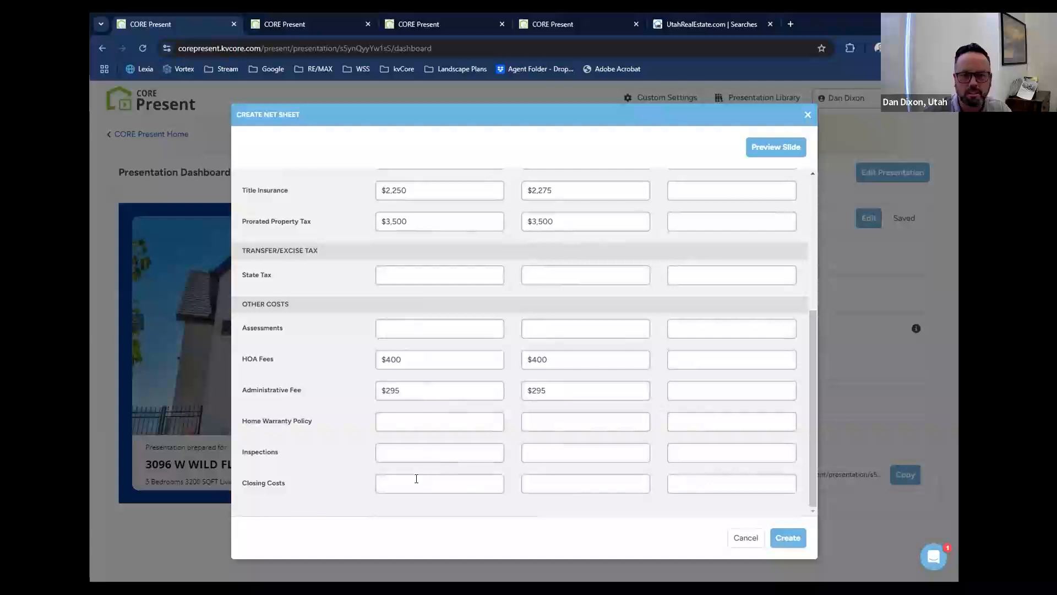
{"action": "scroll", "coordinate": [438, 442], "scroll_direction": "up", "scroll_amount": 5}
{"action": "scroll", "coordinate": [438, 443], "scroll_direction": "down", "scroll_amount": 5}
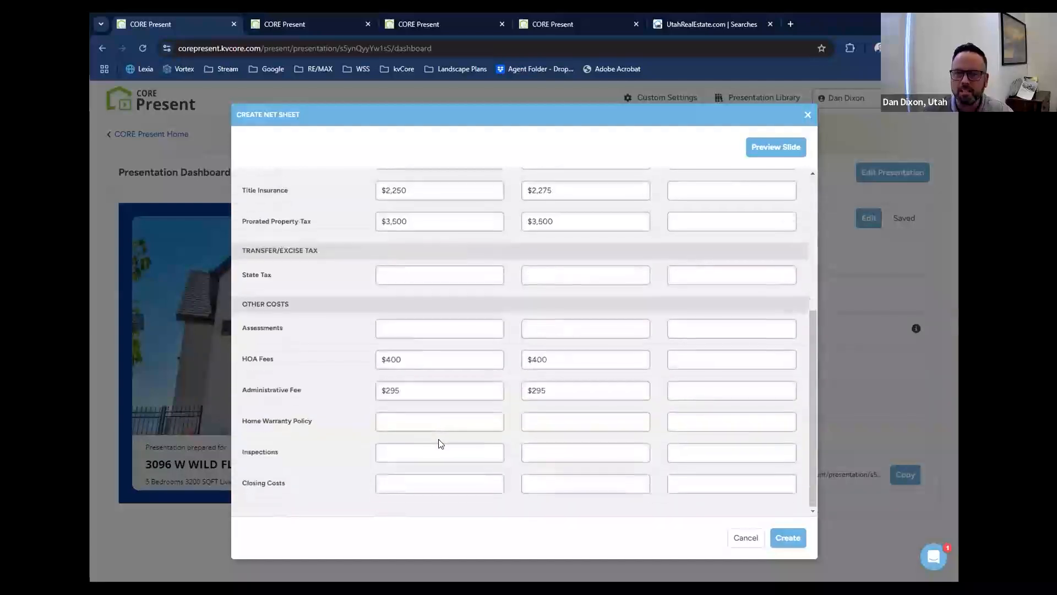
{"action": "scroll", "coordinate": [438, 442], "scroll_direction": "up", "scroll_amount": 5}
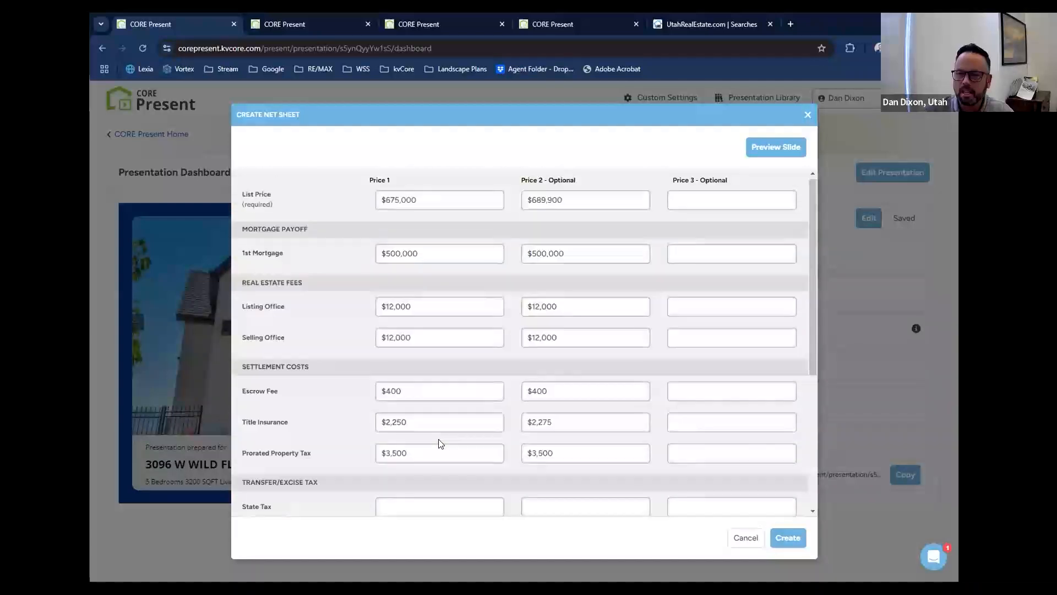
{"action": "left_click", "coordinate": [772, 147]}
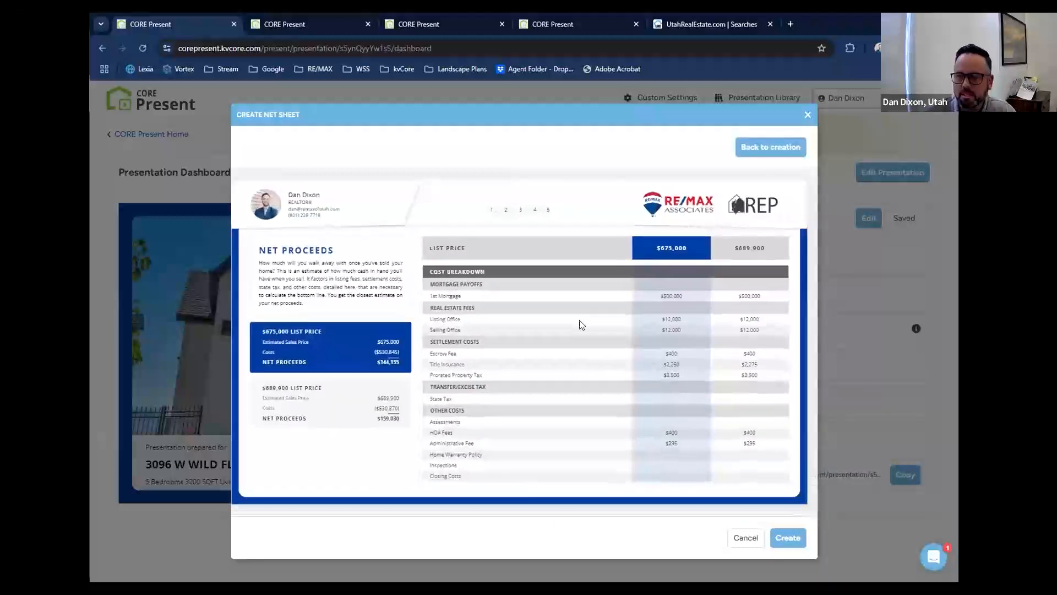
{"action": "left_click", "coordinate": [782, 537]}
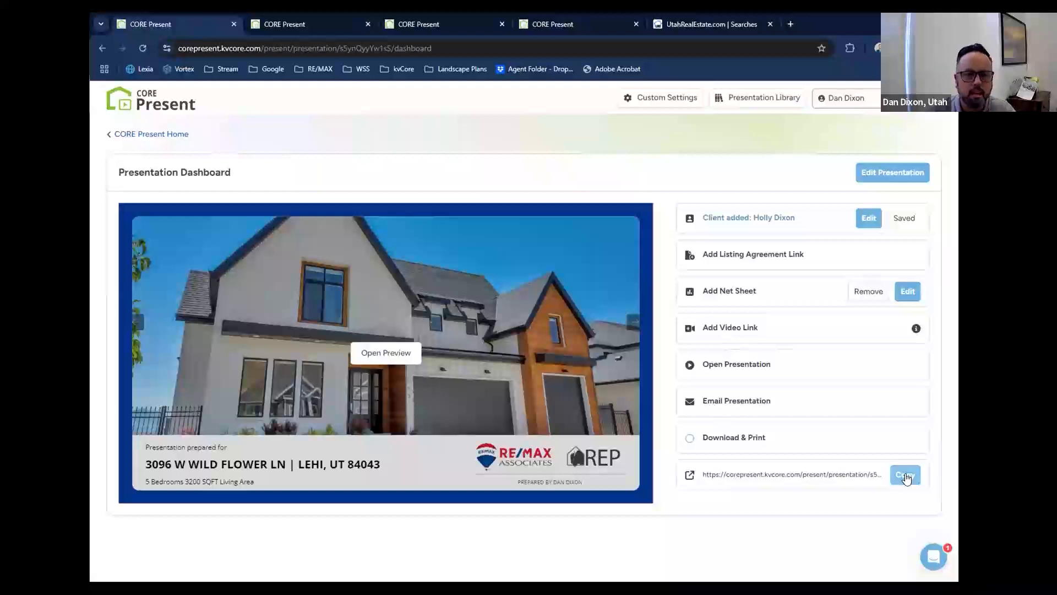
Open the finished listing presentation from its dashboard.
{"action": "left_click", "coordinate": [737, 368]}
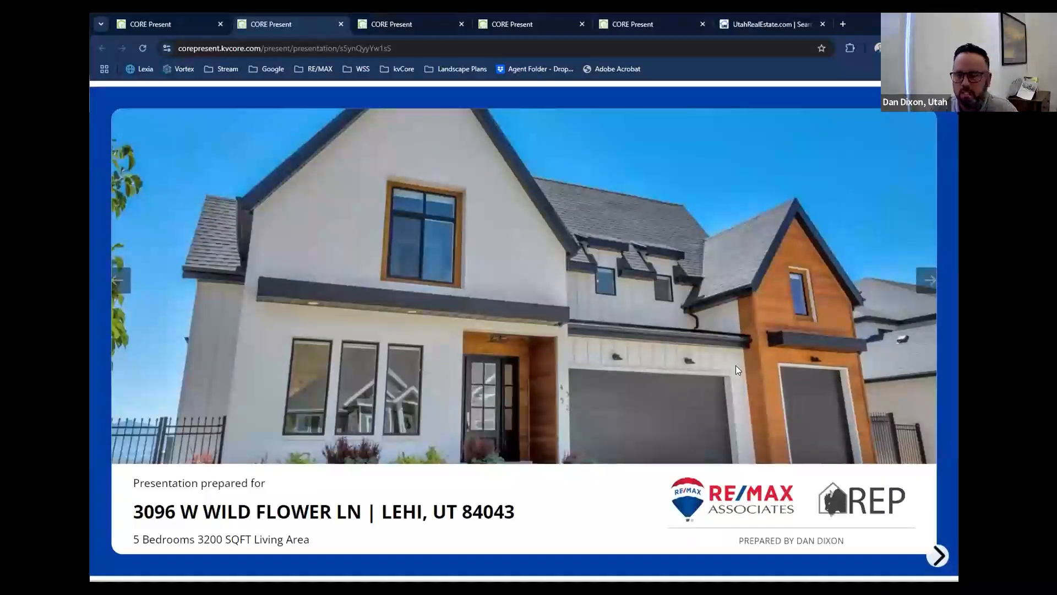
Page through the opening Why I Am The Right Fit slides, from the agent bio to the Gold Nation market conditions slide.
{"action": "key", "text": "Right"}
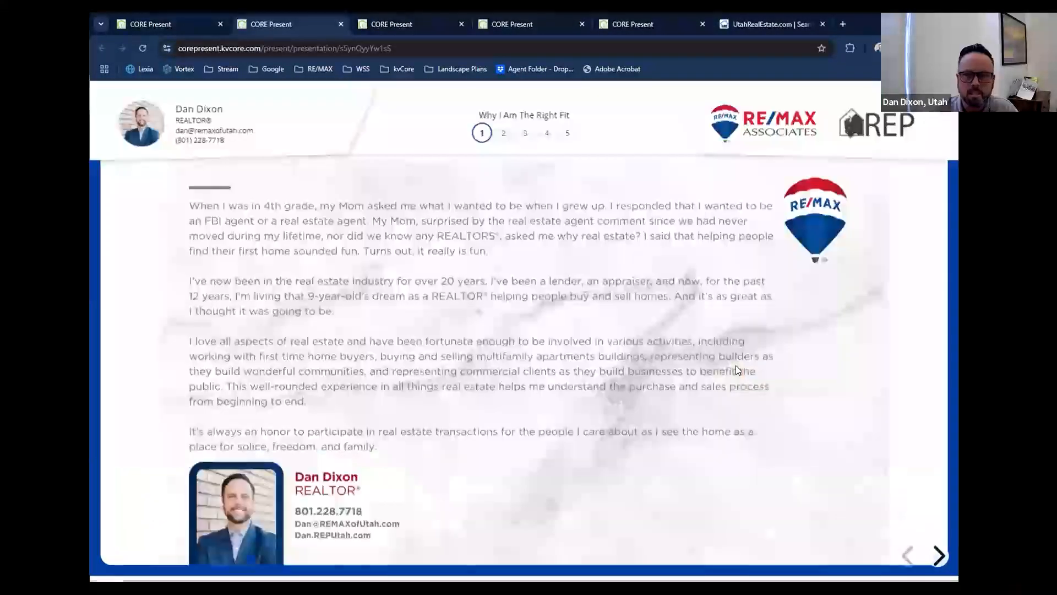
{"action": "key", "text": "Right"}
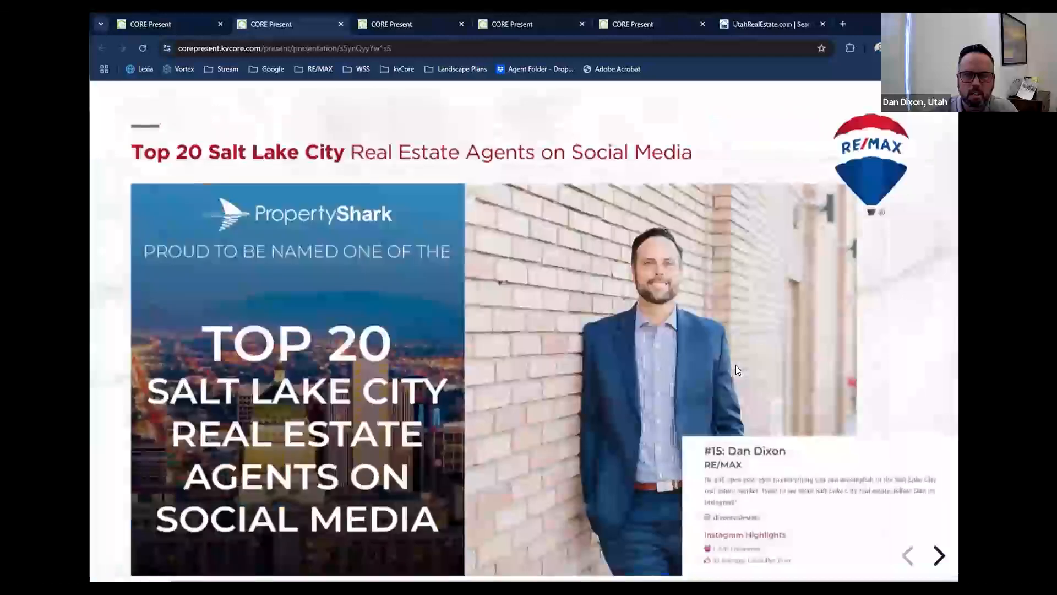
{"action": "key", "text": "Right"}
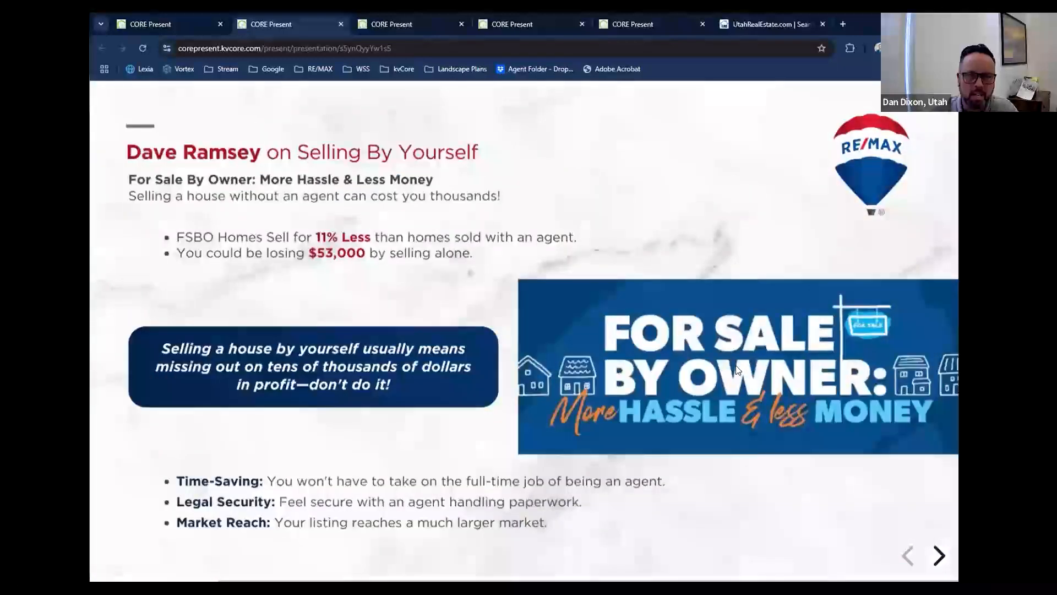
{"action": "key", "text": "Right"}
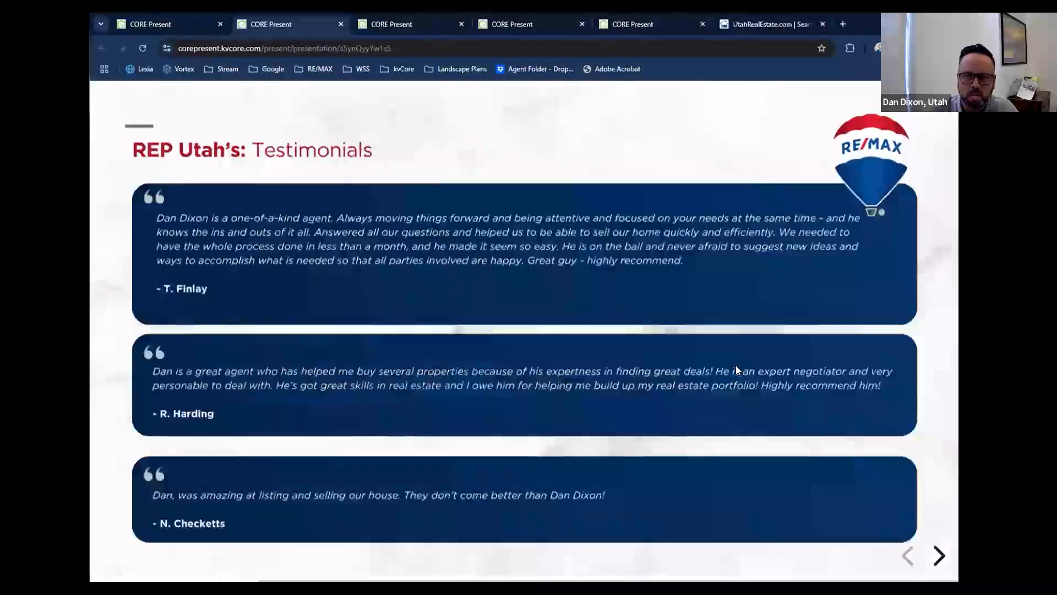
{"action": "key", "text": "Right"}
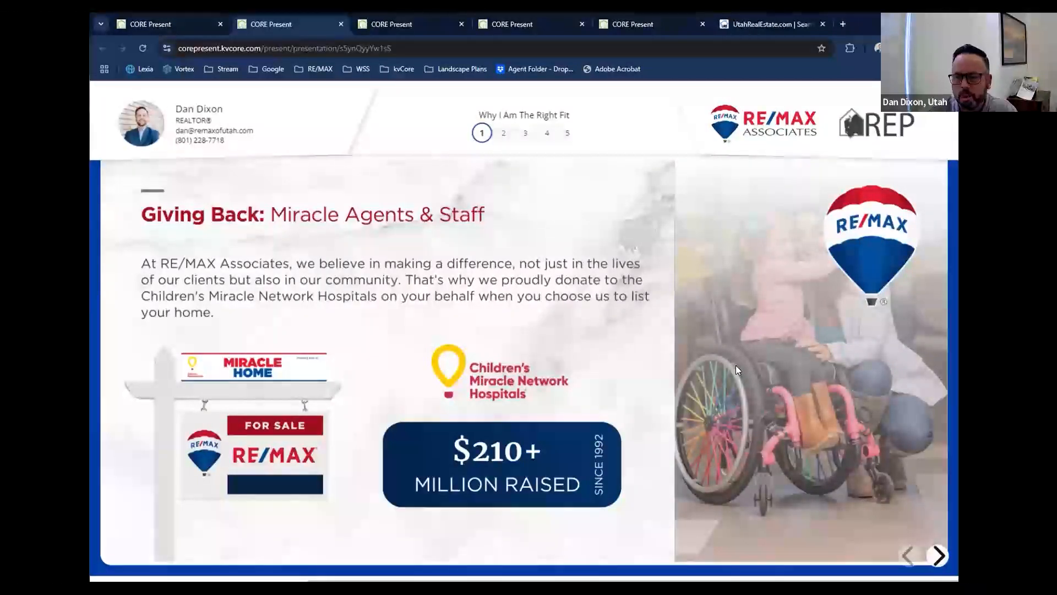
{"action": "key", "text": "Right"}
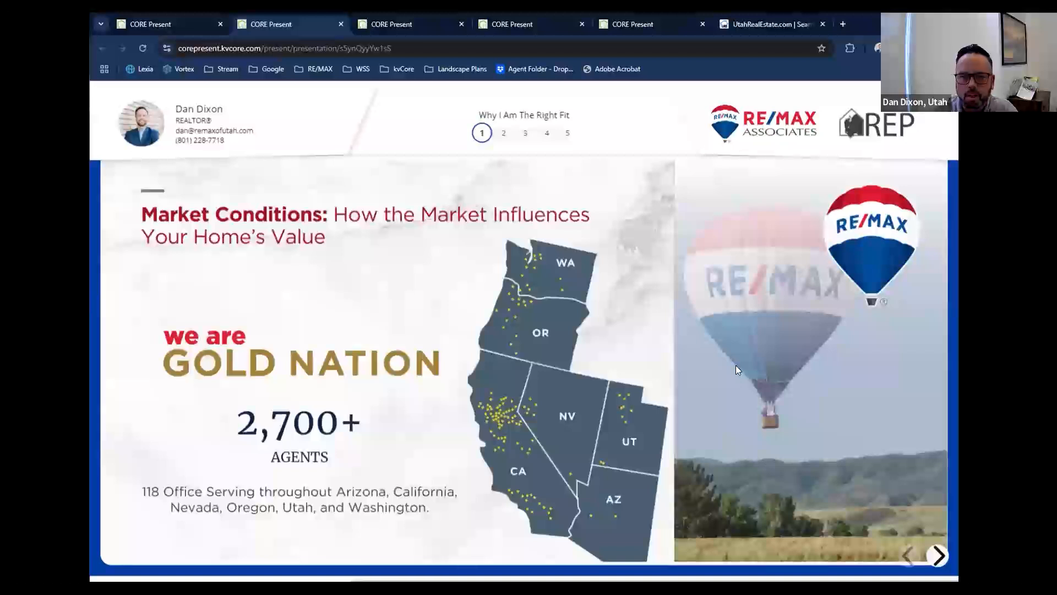
Jump to the CMA - Overview slide and on to the Market Overview slide of the presentation.
{"action": "mouse_move", "coordinate": [493, 141]}
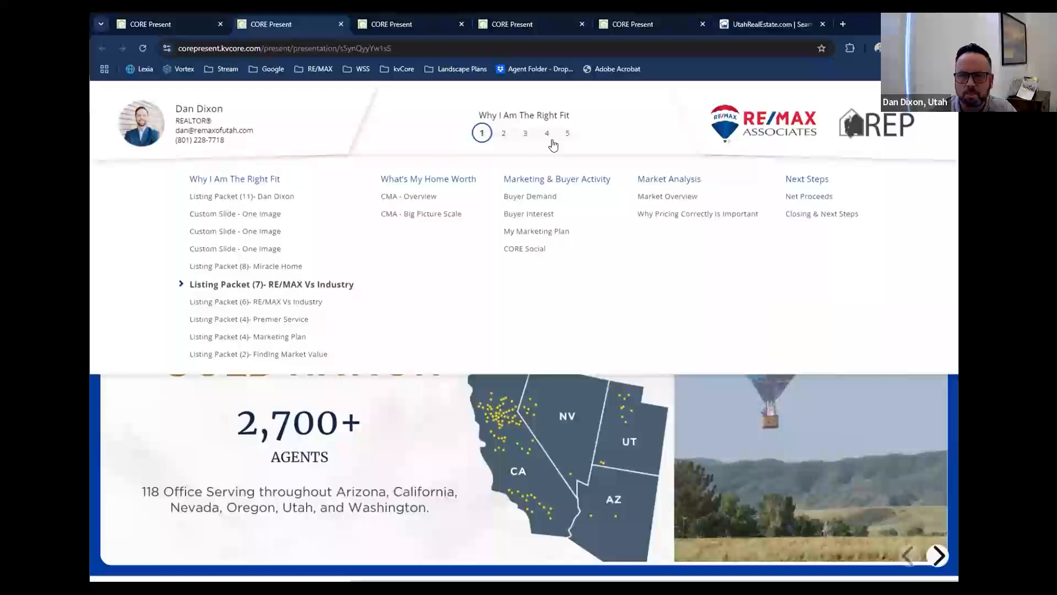
{"action": "left_click", "coordinate": [407, 199]}
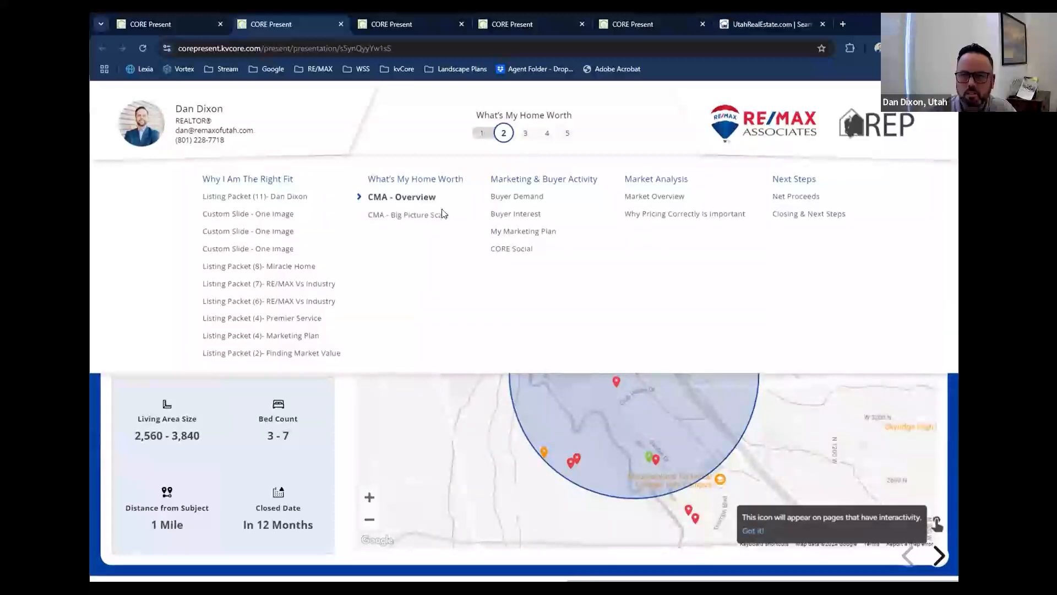
{"action": "left_click", "coordinate": [661, 203]}
View the CMA - Big Picture Scale slide, open its comparables list, and close the list again.
{"action": "mouse_move", "coordinate": [560, 132]}
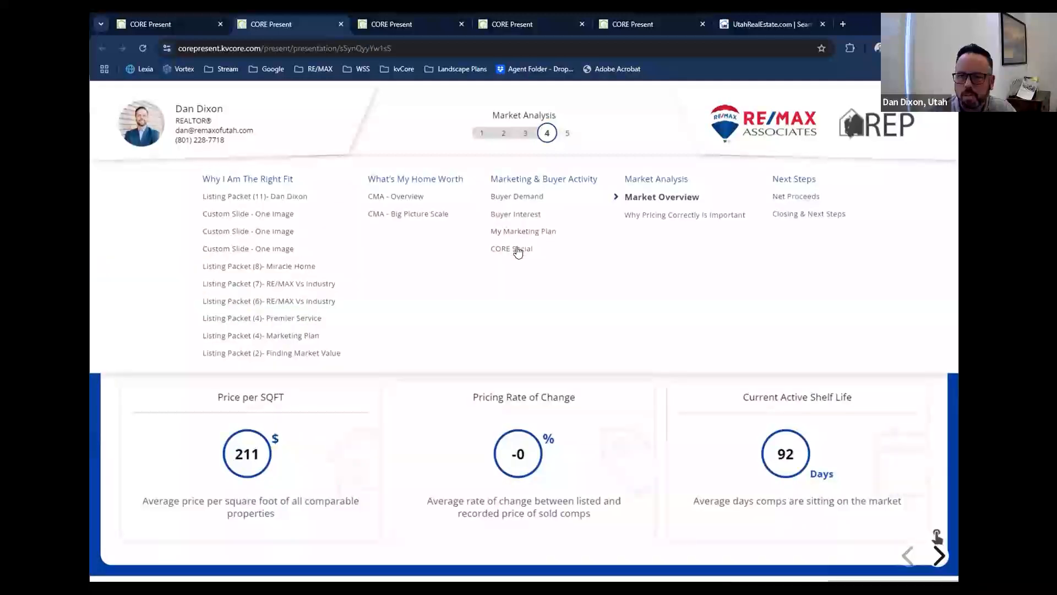
{"action": "left_click", "coordinate": [433, 215]}
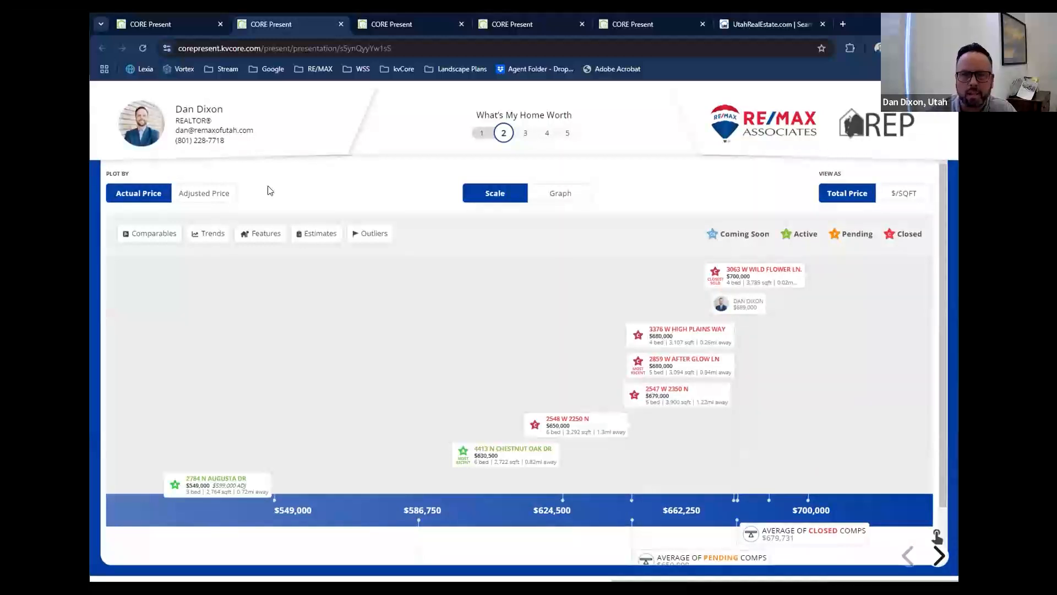
{"action": "scroll", "coordinate": [269, 190], "scroll_direction": "down", "scroll_amount": 1}
{"action": "scroll", "coordinate": [269, 190], "scroll_direction": "up", "scroll_amount": 1}
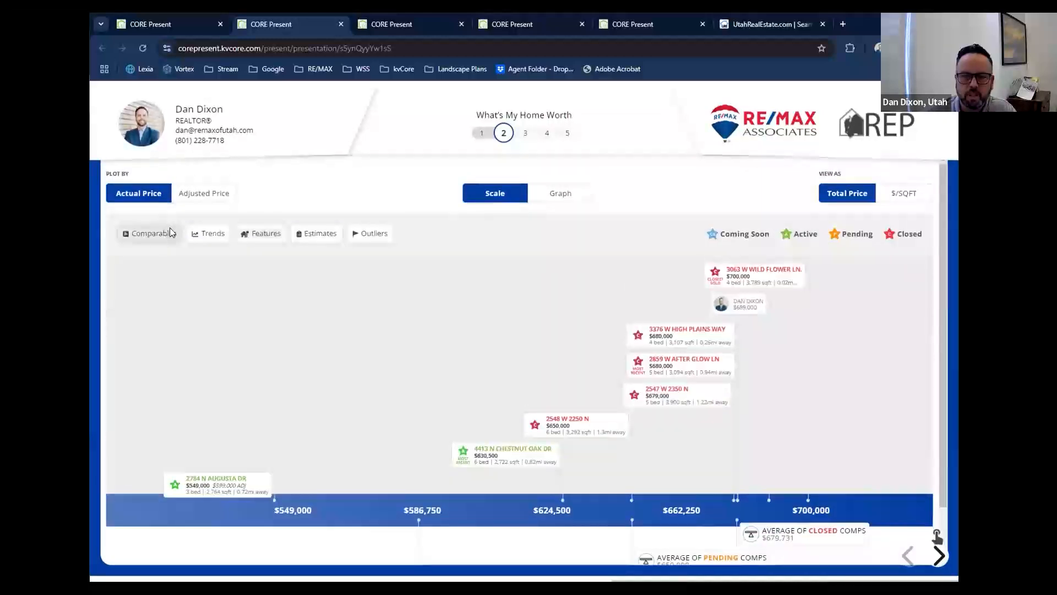
{"action": "left_click", "coordinate": [152, 234]}
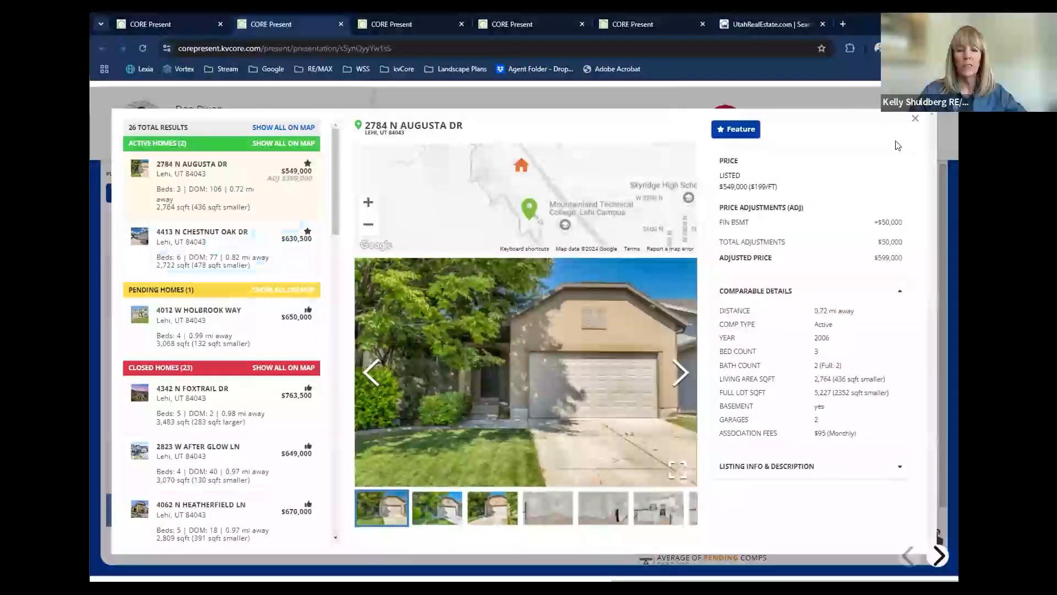
{"action": "left_click", "coordinate": [915, 118]}
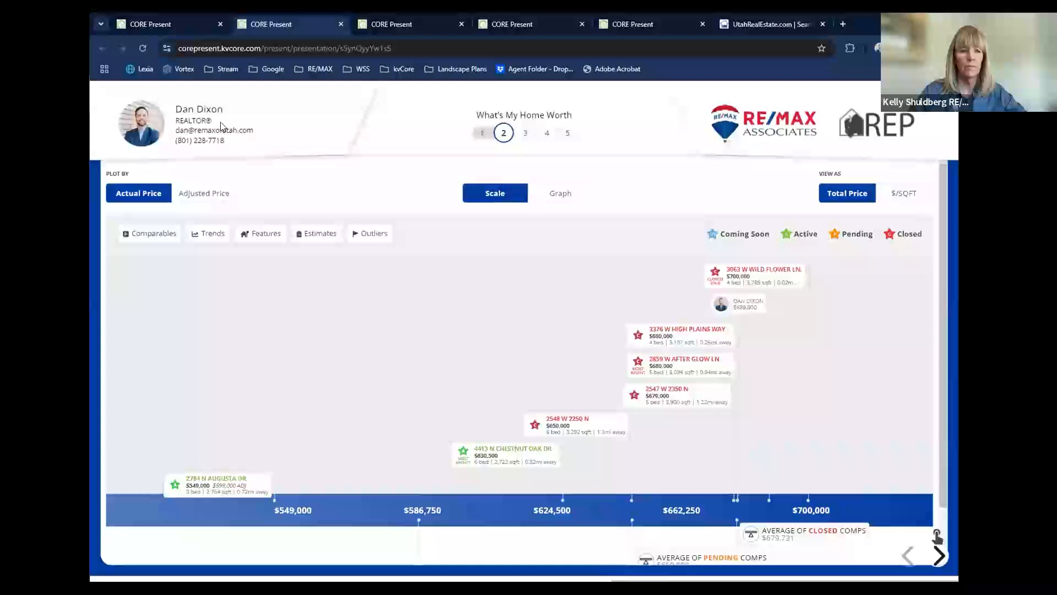
Close the live presentation, open the downloaded presentation PDF in Adobe Acrobat, and hide the All tools pane.
{"action": "left_click", "coordinate": [341, 24]}
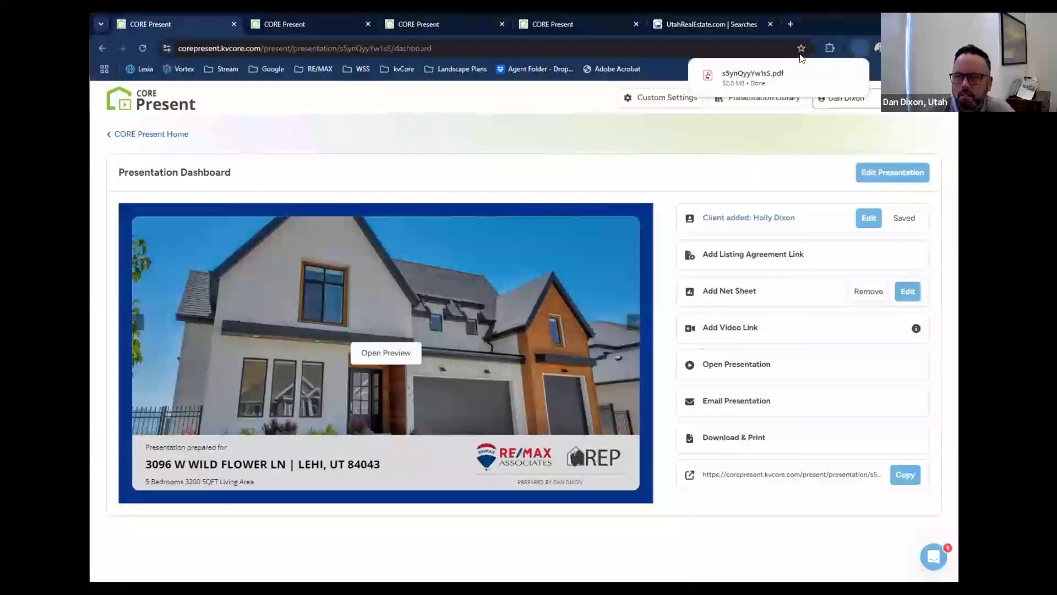
{"action": "left_click", "coordinate": [849, 76]}
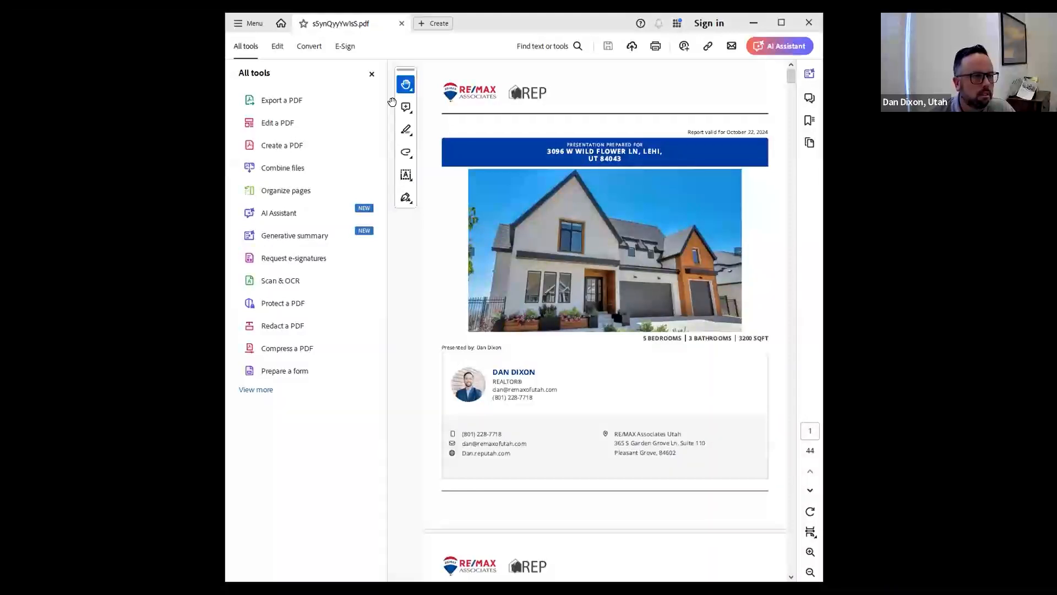
{"action": "left_click", "coordinate": [372, 76]}
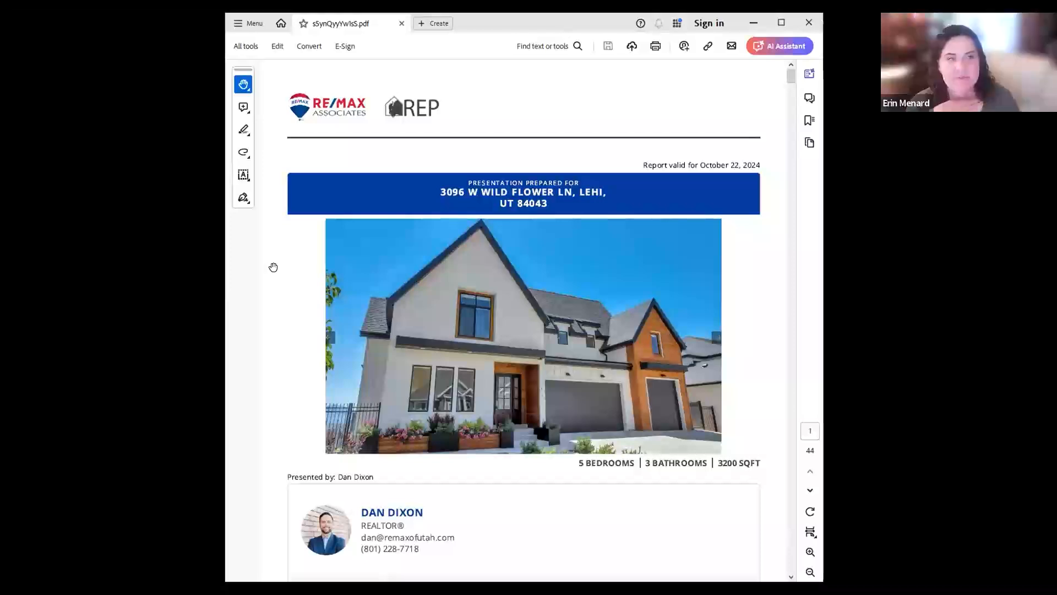
Look through the first pages of the presentation PDF, from the cover page past the section overview.
{"action": "scroll", "coordinate": [272, 268], "scroll_direction": "down", "scroll_amount": 3}
{"action": "scroll", "coordinate": [273, 267], "scroll_direction": "down", "scroll_amount": 5}
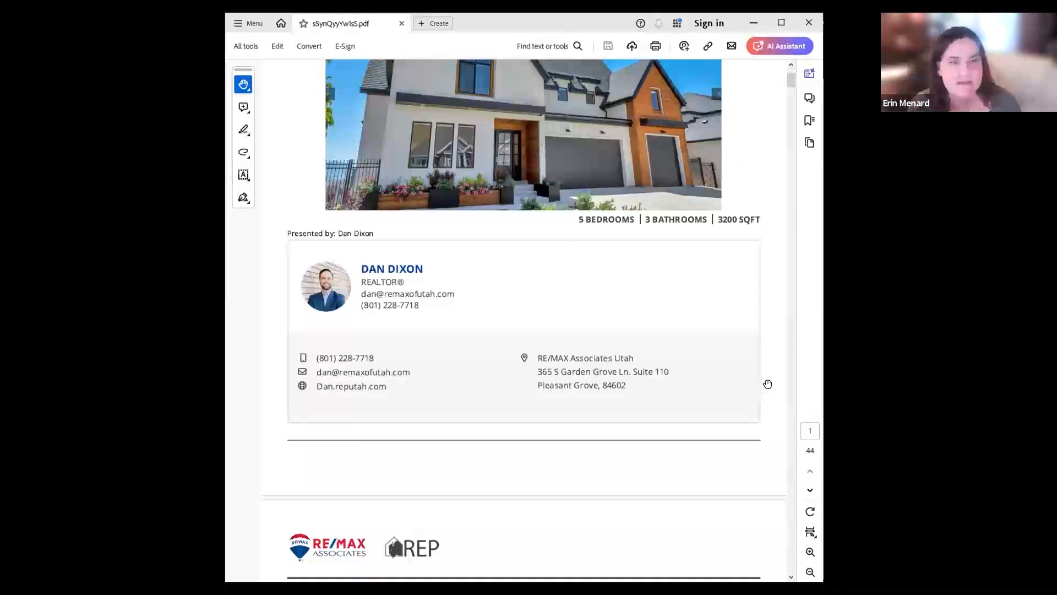
{"action": "scroll", "coordinate": [768, 383], "scroll_direction": "down", "scroll_amount": 2}
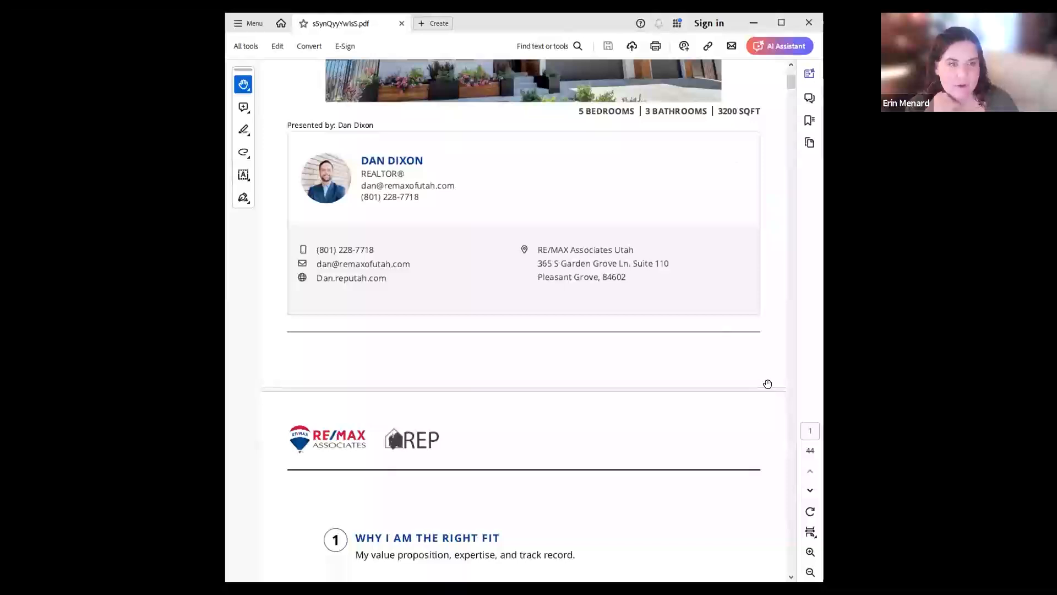
{"action": "scroll", "coordinate": [768, 384], "scroll_direction": "down", "scroll_amount": 6}
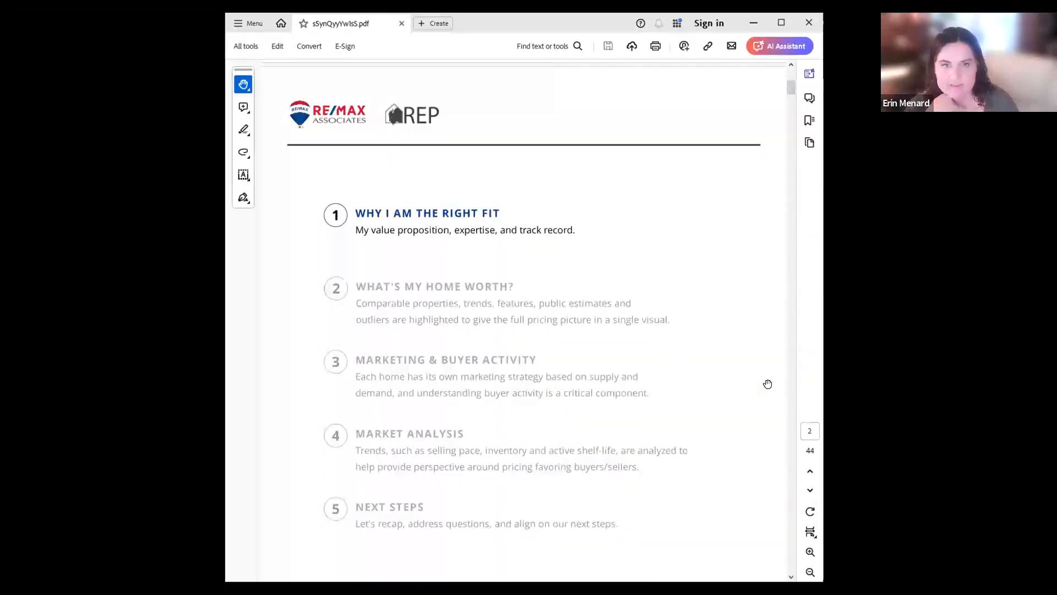
{"action": "scroll", "coordinate": [768, 384], "scroll_direction": "down", "scroll_amount": 5}
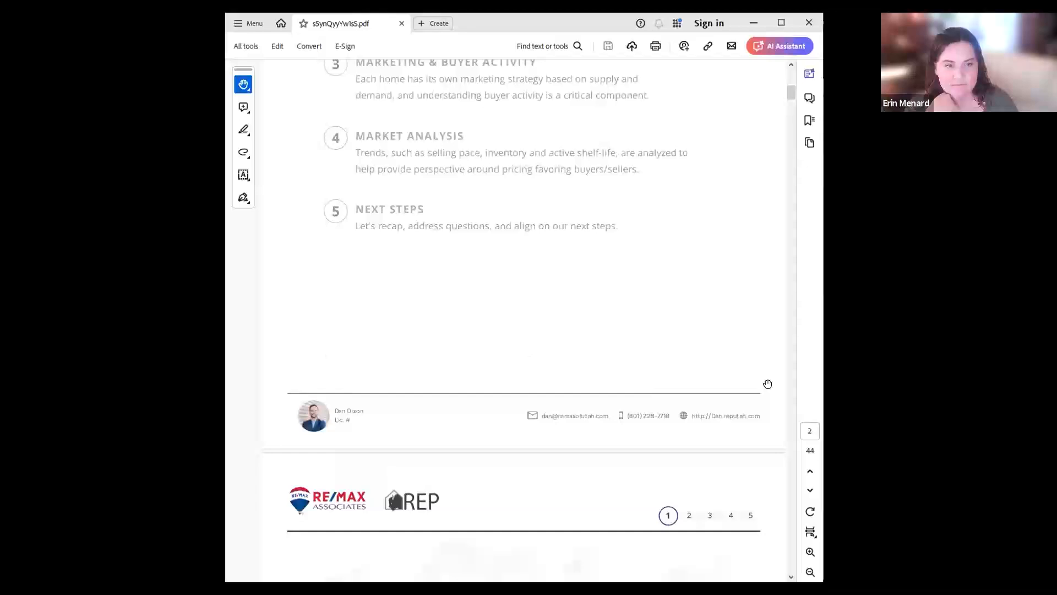
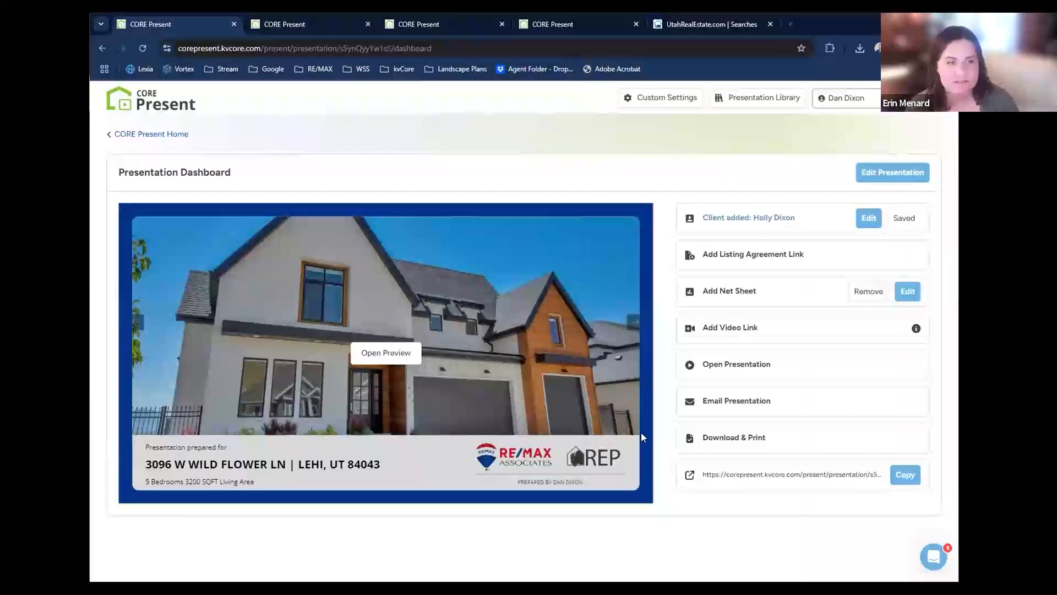
Return to the presentation dashboard and open the live Win the Listing presentation.
{"action": "left_click", "coordinate": [300, 32]}
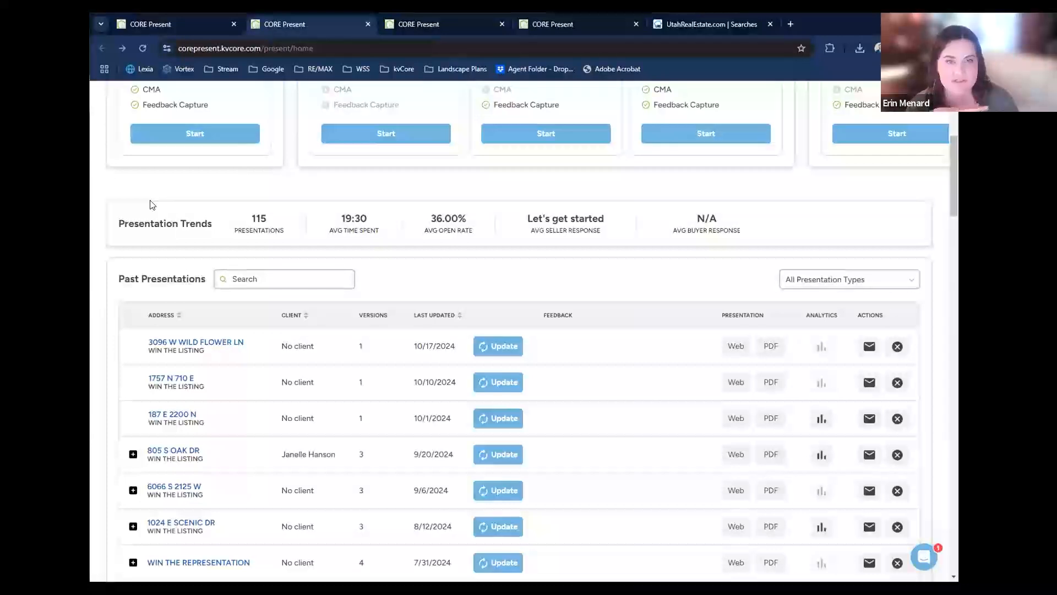
{"action": "left_click", "coordinate": [141, 29]}
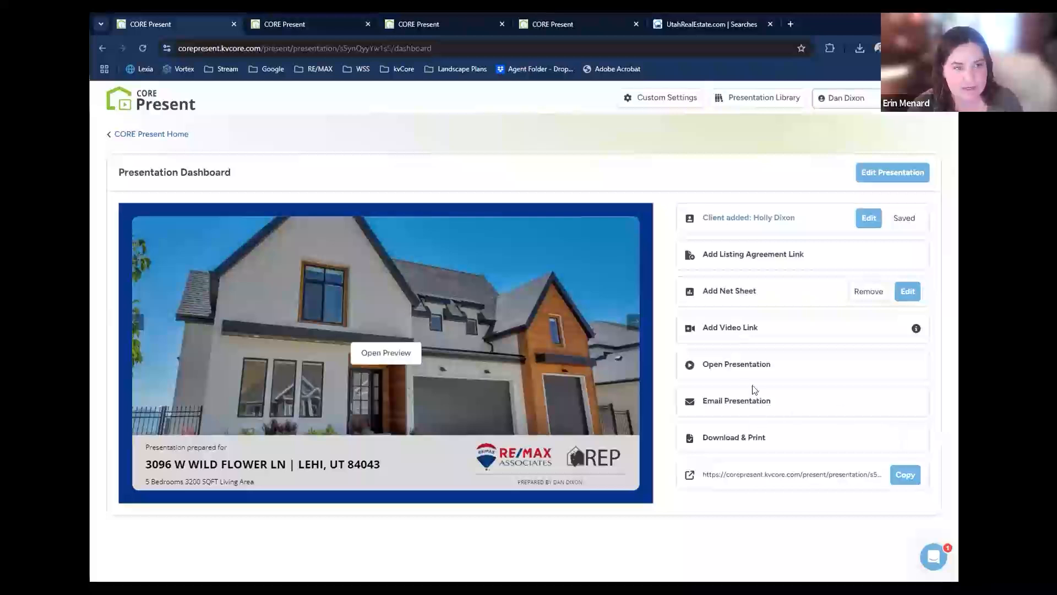
{"action": "left_click", "coordinate": [750, 367]}
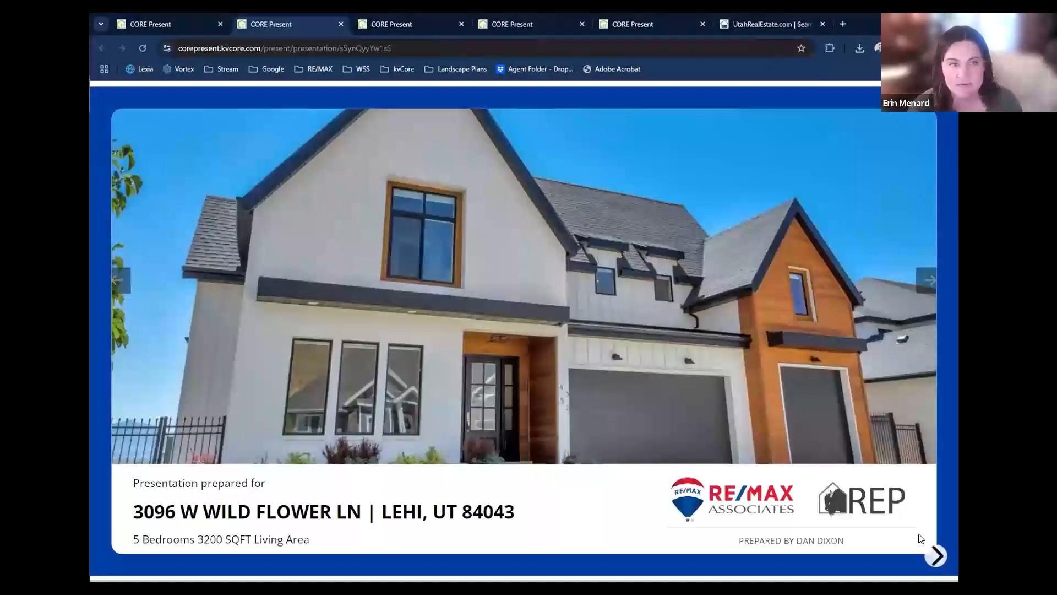
Advance the presentation from the cover through the market and marketing slides to the CMA price scale slide.
{"action": "left_click", "coordinate": [937, 555]}
{"action": "left_click", "coordinate": [938, 555]}
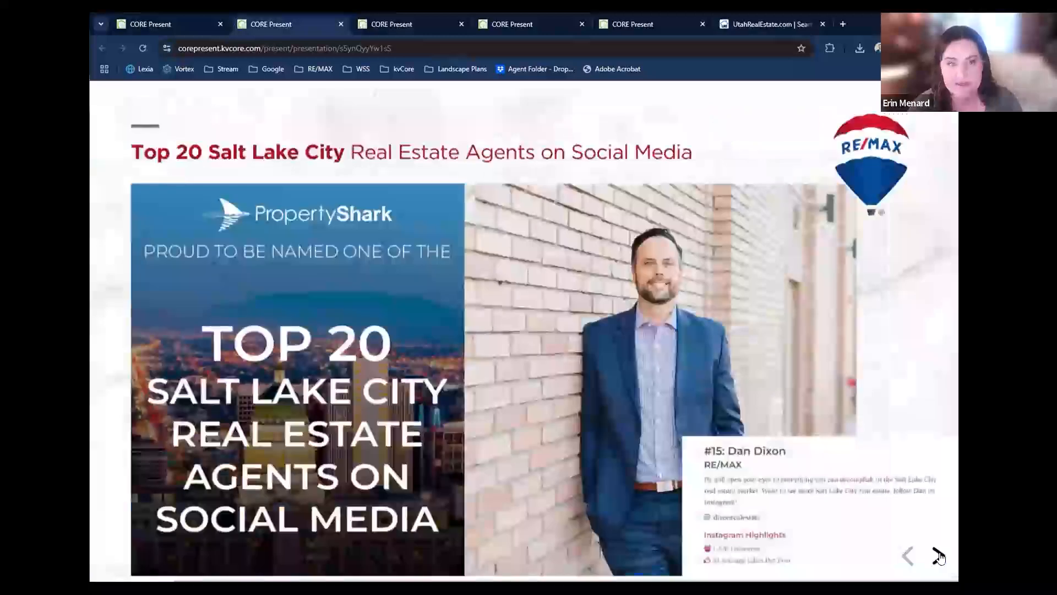
{"action": "left_click", "coordinate": [938, 555]}
{"action": "left_click", "coordinate": [938, 555]}
{"action": "left_click", "coordinate": [938, 555]}
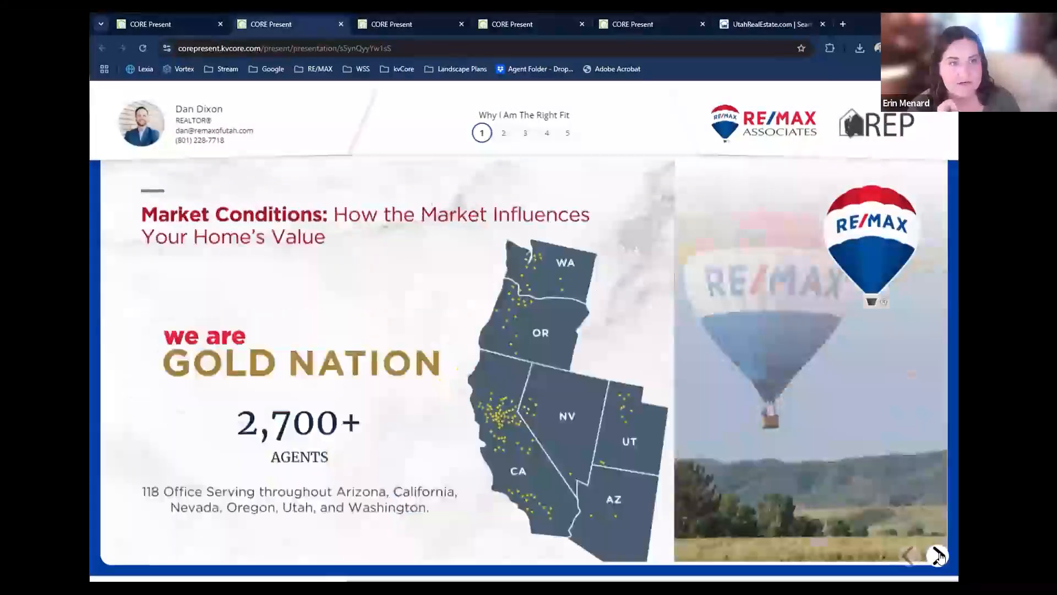
{"action": "left_click", "coordinate": [938, 556]}
{"action": "left_click", "coordinate": [938, 555]}
{"action": "left_click", "coordinate": [938, 555]}
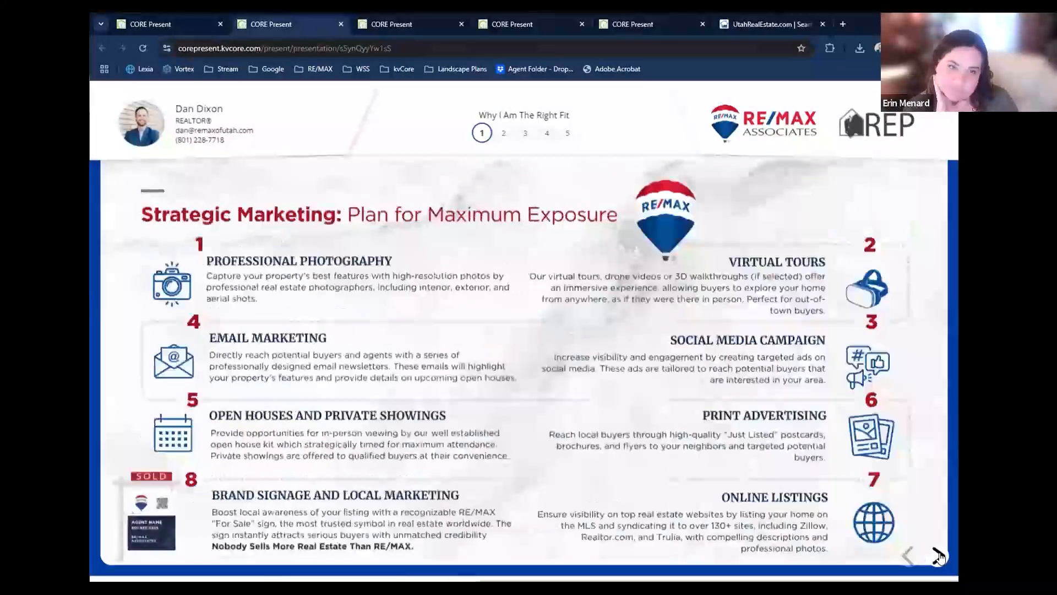
{"action": "left_click", "coordinate": [938, 555]}
{"action": "left_click", "coordinate": [938, 556]}
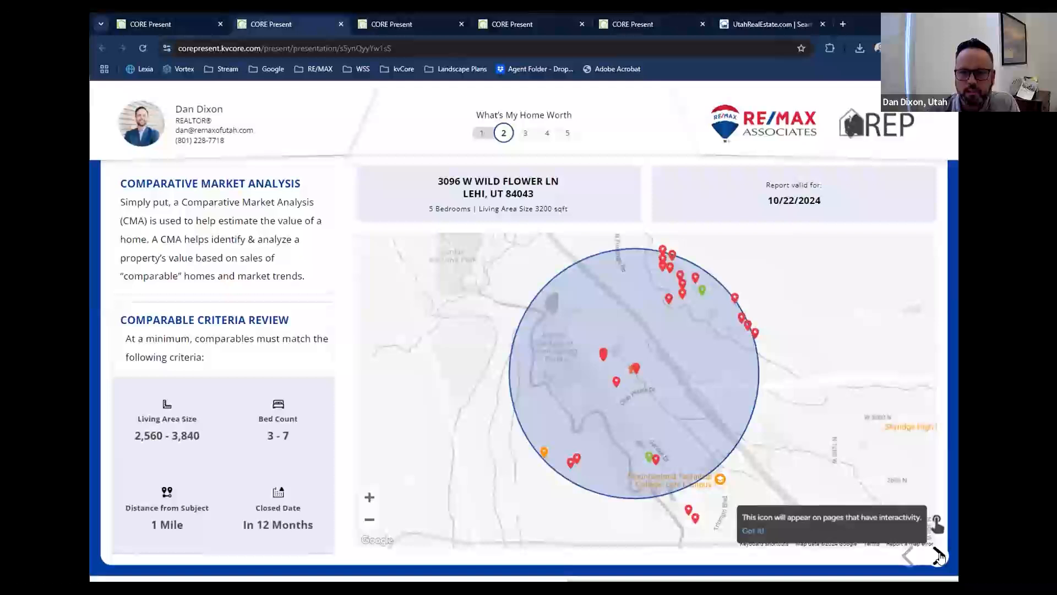
{"action": "left_click", "coordinate": [938, 555]}
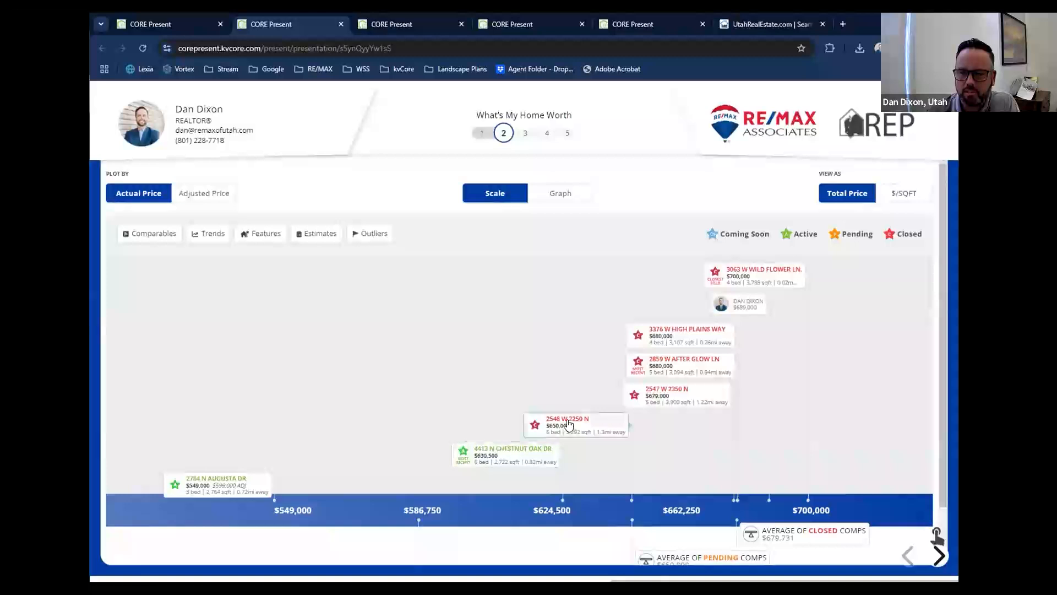
Open the closed $680,000 comparable 0.26 mi away from the price scale and browse its first photos.
{"action": "scroll", "coordinate": [569, 425], "scroll_direction": "down", "scroll_amount": 1}
{"action": "scroll", "coordinate": [569, 425], "scroll_direction": "up", "scroll_amount": 1}
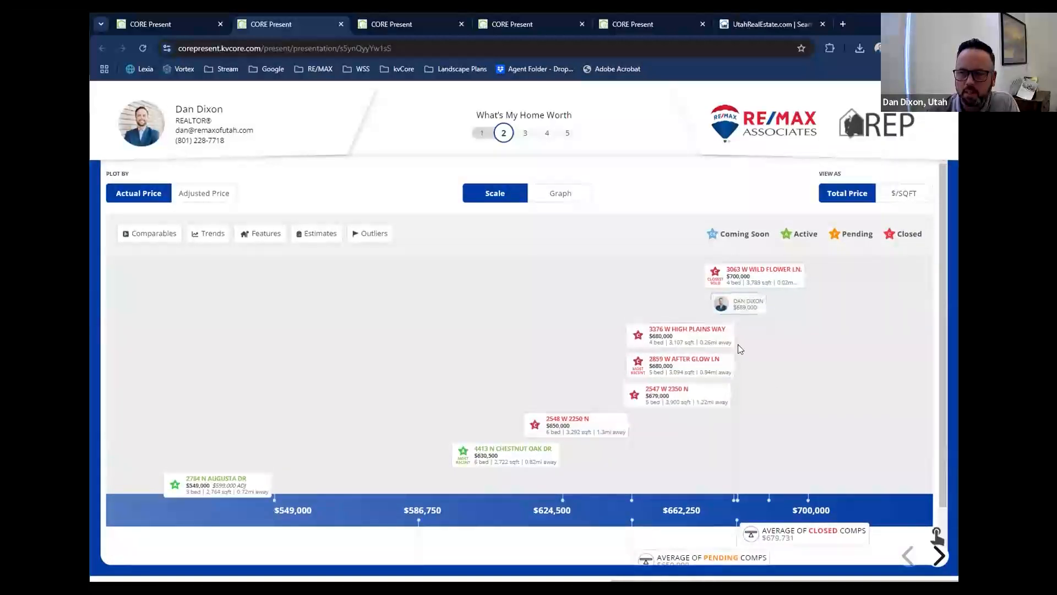
{"action": "scroll", "coordinate": [667, 275], "scroll_direction": "down", "scroll_amount": 1}
{"action": "left_click", "coordinate": [668, 276]}
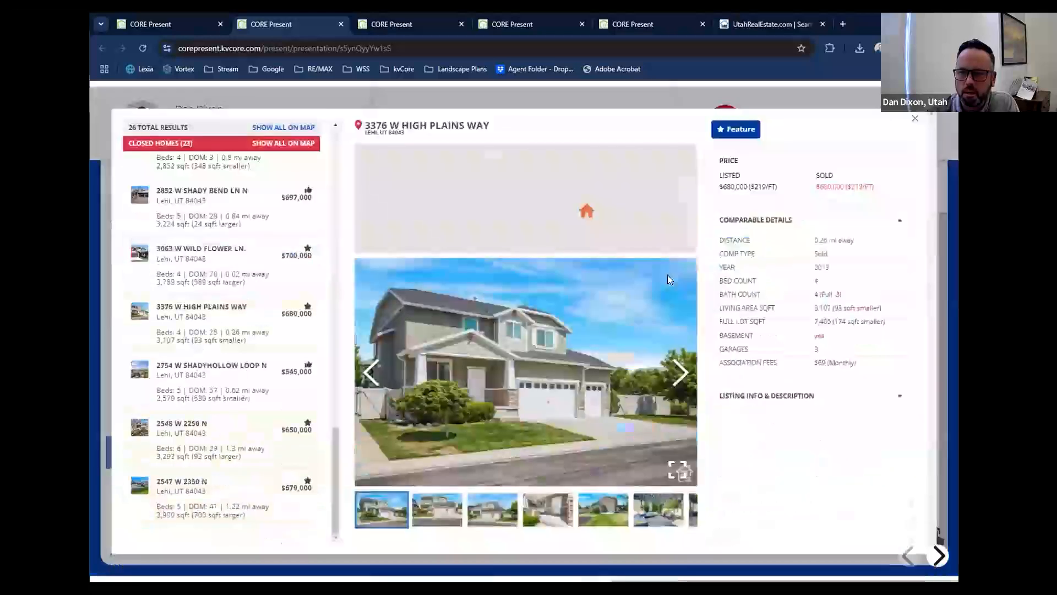
{"action": "left_click", "coordinate": [683, 379]}
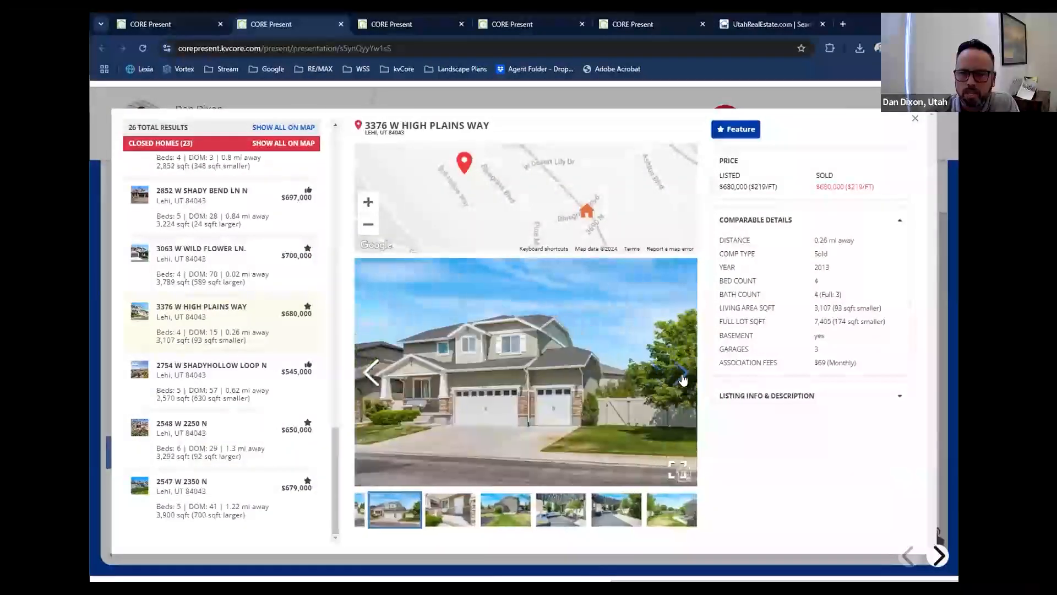
{"action": "left_click", "coordinate": [683, 379]}
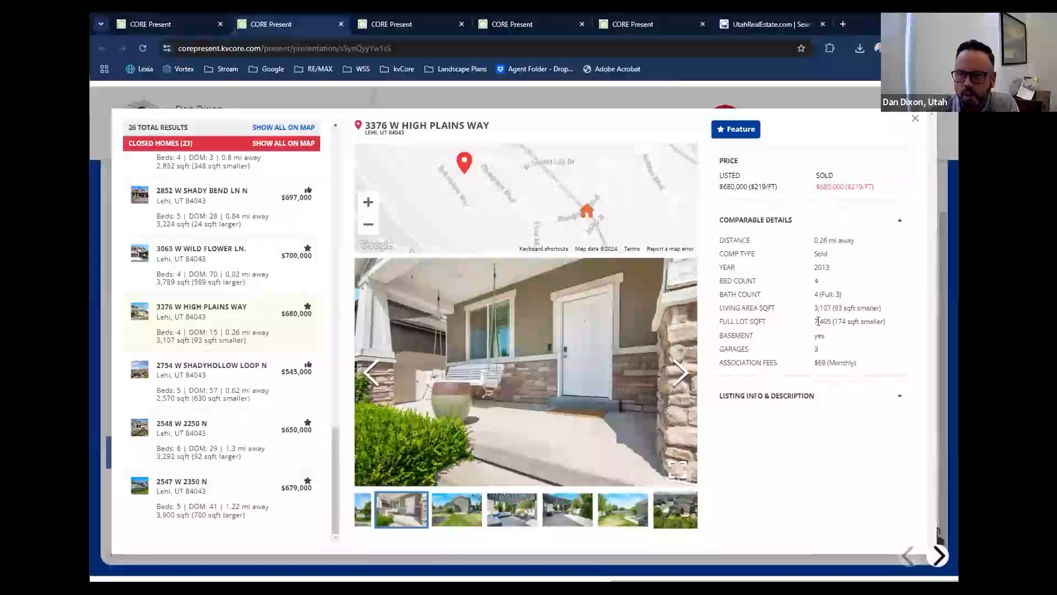
Review the comparable's Listing Info & Description and its next photo, and close the comparable details.
{"action": "left_click", "coordinate": [795, 396]}
{"action": "scroll", "coordinate": [797, 383], "scroll_direction": "down", "scroll_amount": 1}
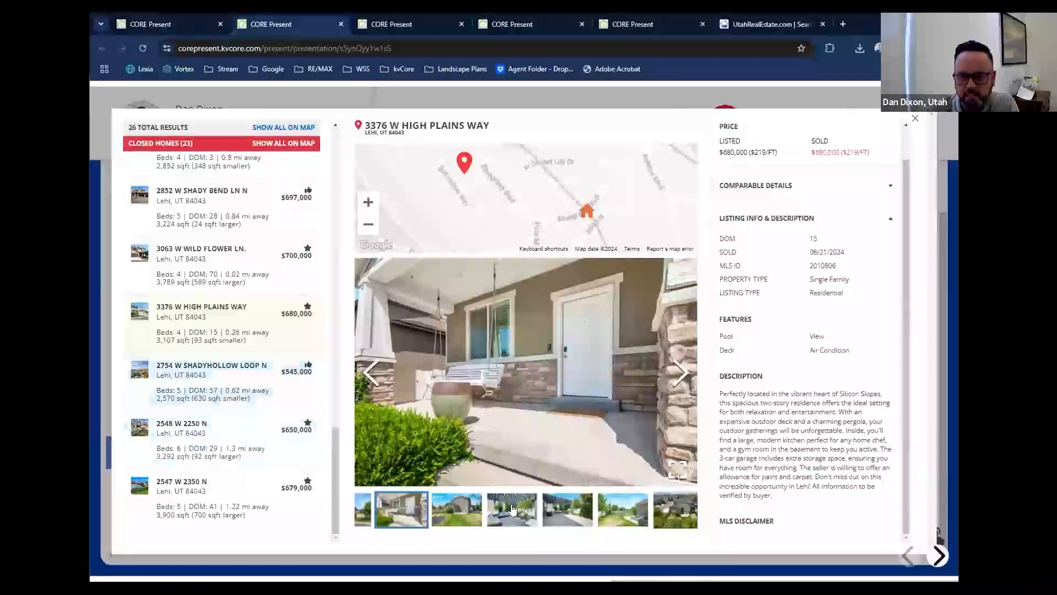
{"action": "left_click", "coordinate": [682, 372]}
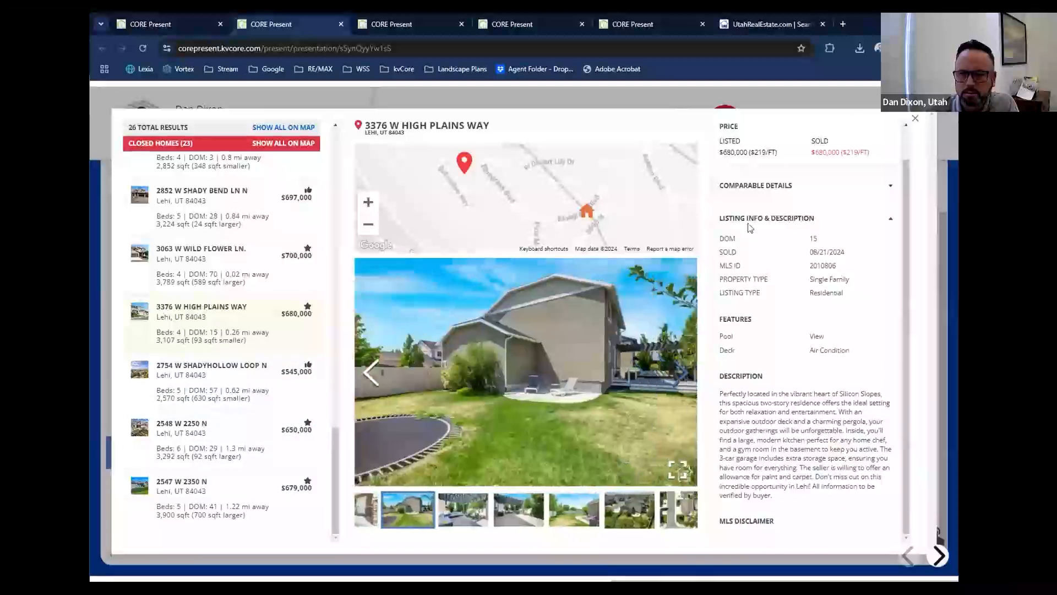
{"action": "left_click", "coordinate": [915, 118]}
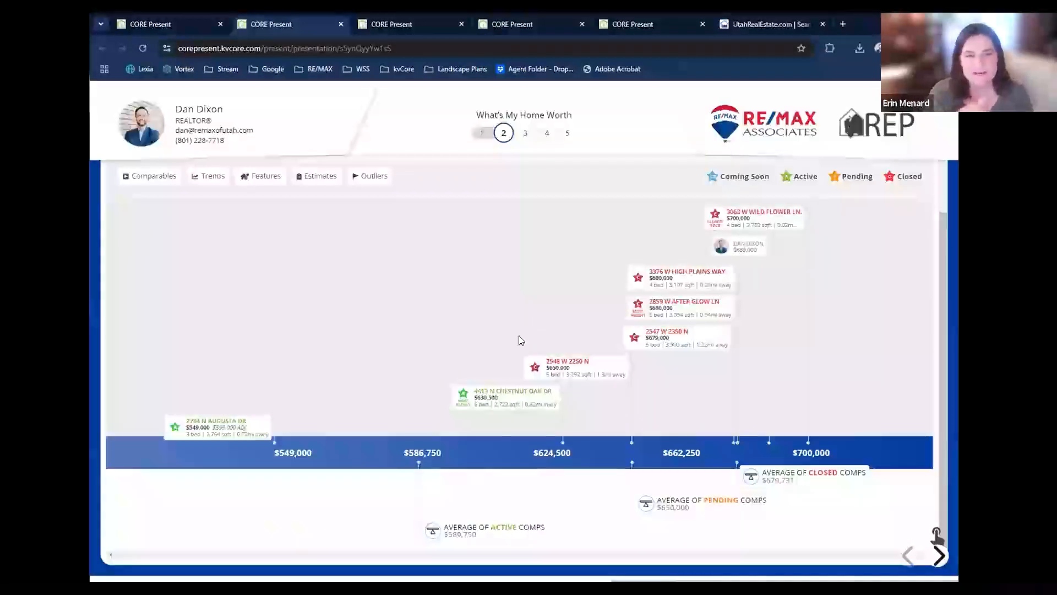
Open the comparables list, view the second active home, the pending home and the first closed home, and close the list.
{"action": "left_click", "coordinate": [154, 176]}
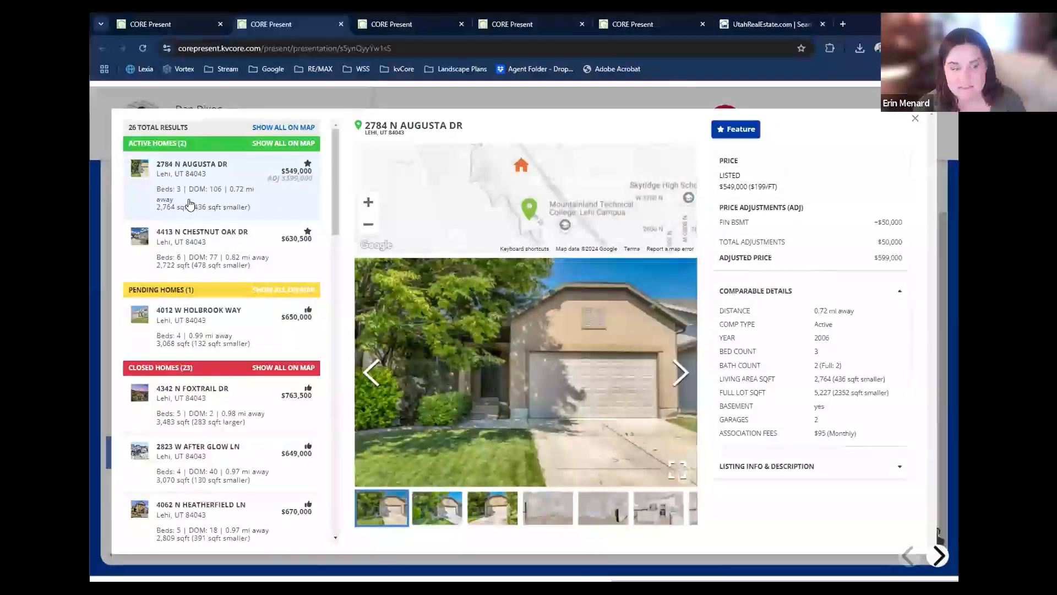
{"action": "left_click", "coordinate": [206, 242]}
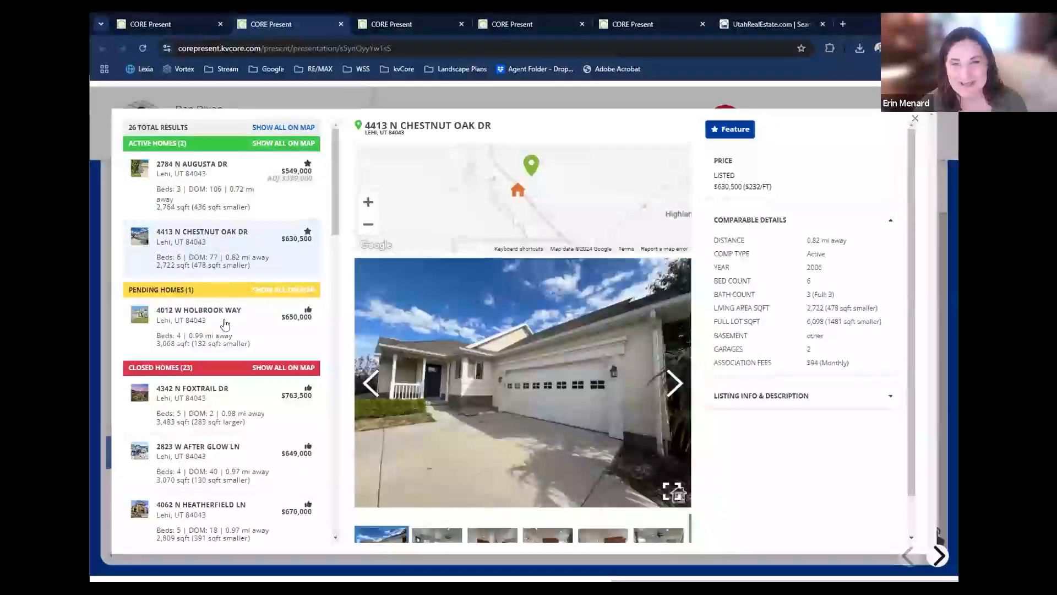
{"action": "left_click", "coordinate": [226, 324]}
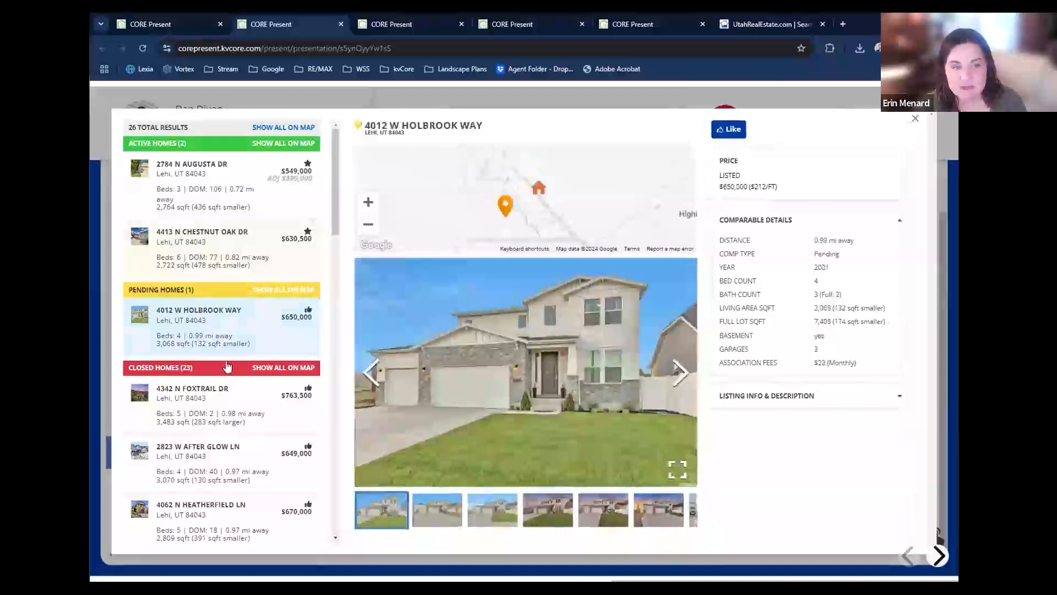
{"action": "left_click", "coordinate": [228, 393]}
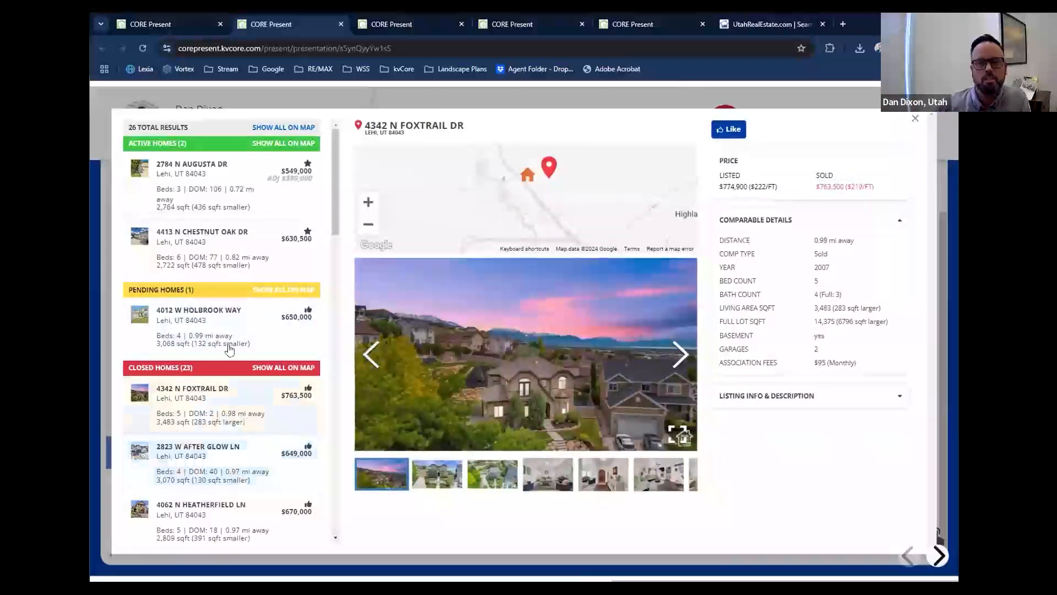
{"action": "left_click", "coordinate": [915, 119]}
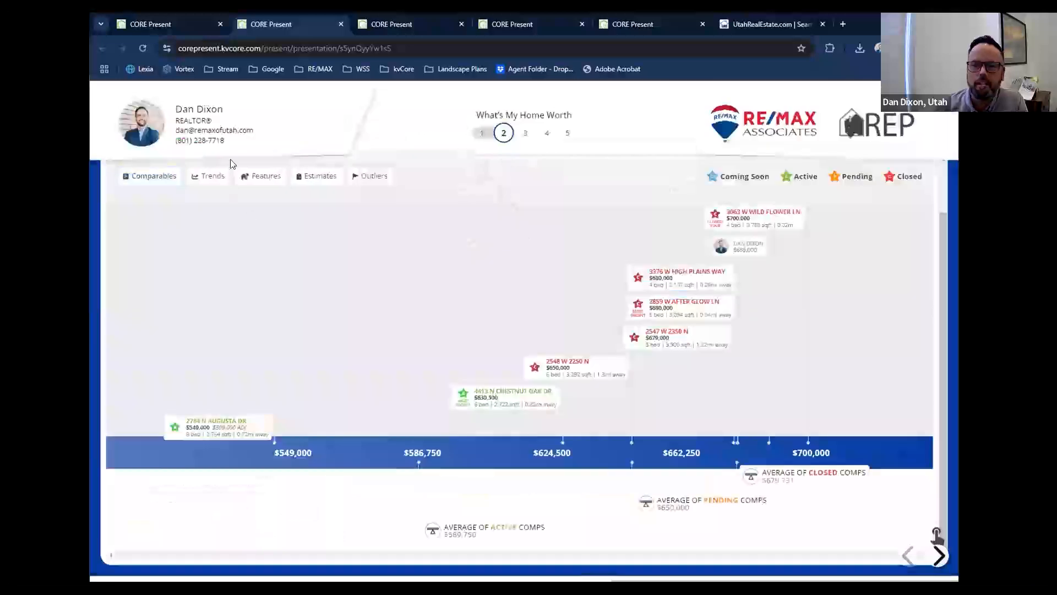
Go back to the CORE Present home page and expand the versions of the newest entry in Past Presentations.
{"action": "left_click", "coordinate": [187, 27]}
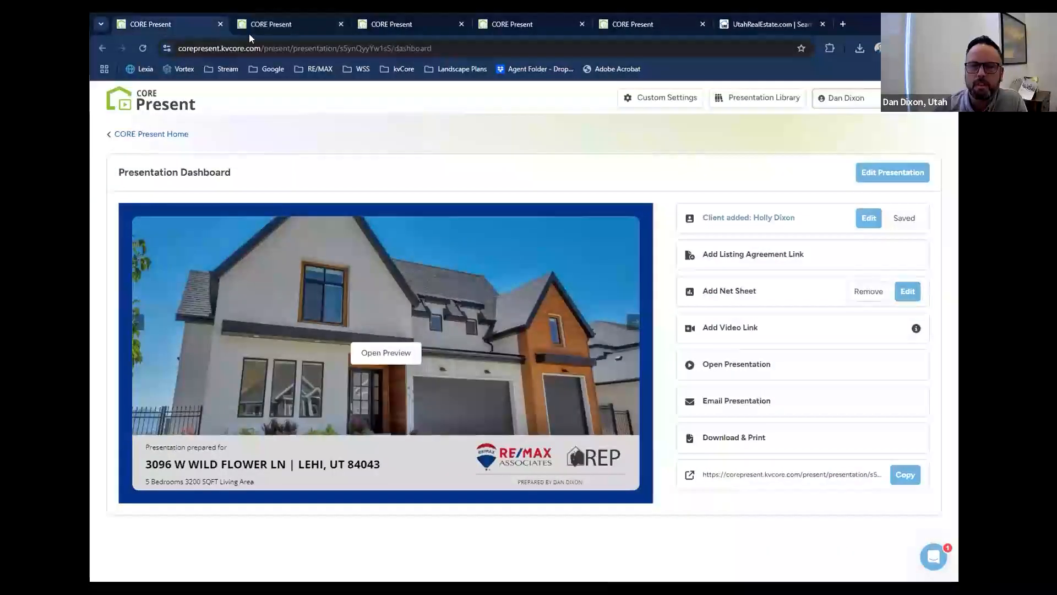
{"action": "left_click", "coordinate": [158, 135]}
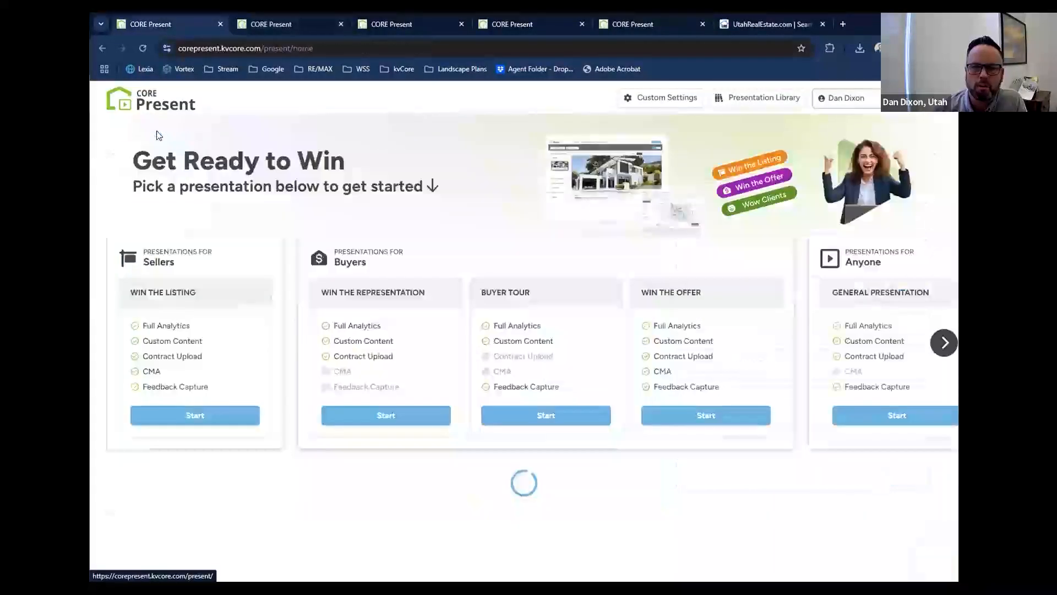
{"action": "scroll", "coordinate": [107, 298], "scroll_direction": "down", "scroll_amount": 4}
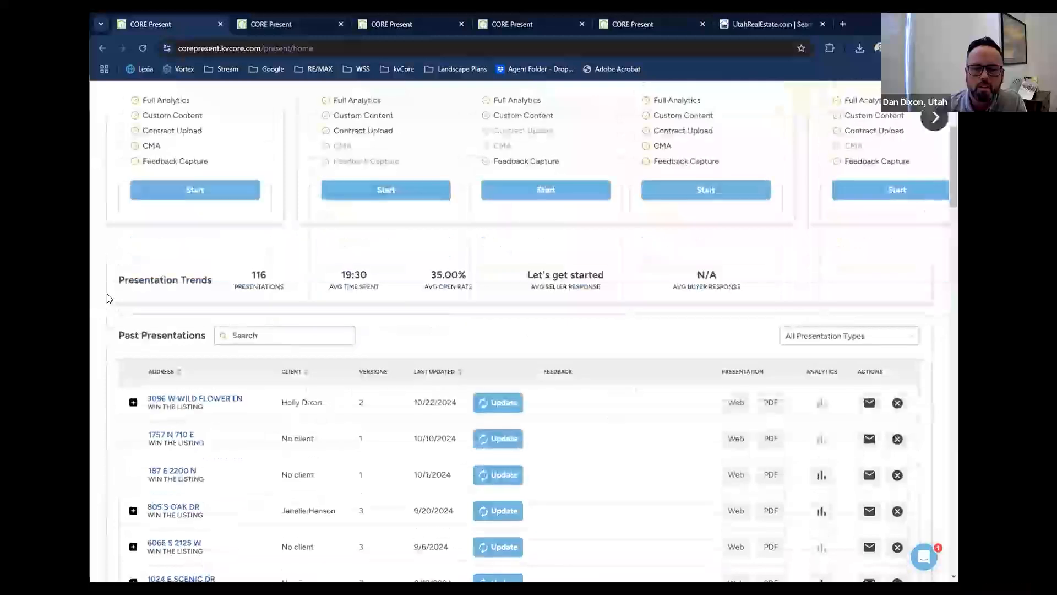
{"action": "scroll", "coordinate": [120, 325], "scroll_direction": "down", "scroll_amount": 1}
{"action": "left_click", "coordinate": [134, 347]}
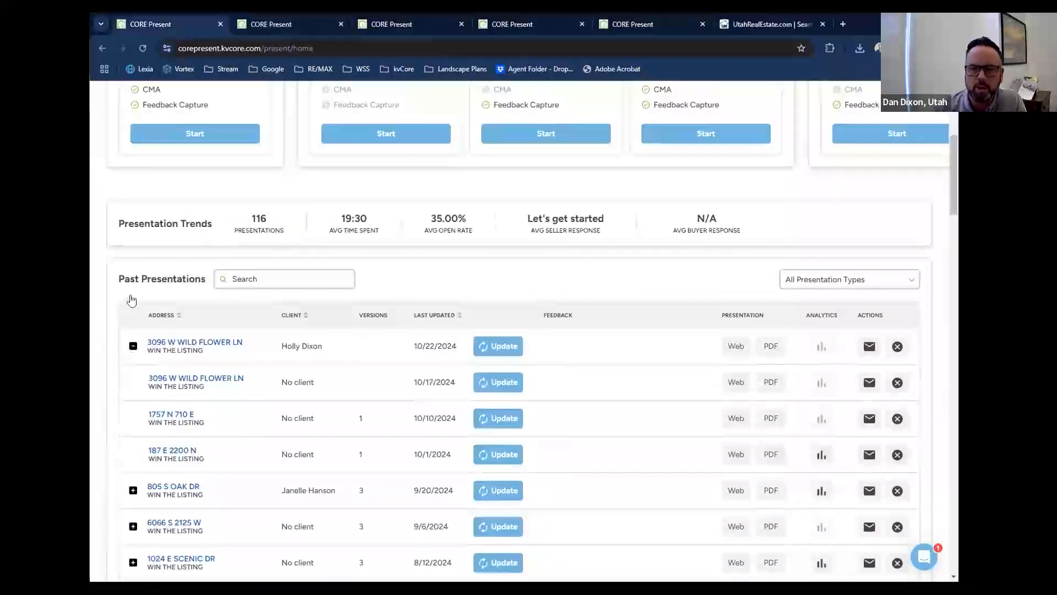
Find the Win the Listing presentation with six versions, last updated 12/11/2023, and expand its versions.
{"action": "scroll", "coordinate": [168, 243], "scroll_direction": "down", "scroll_amount": 2}
{"action": "scroll", "coordinate": [110, 268], "scroll_direction": "down", "scroll_amount": 1}
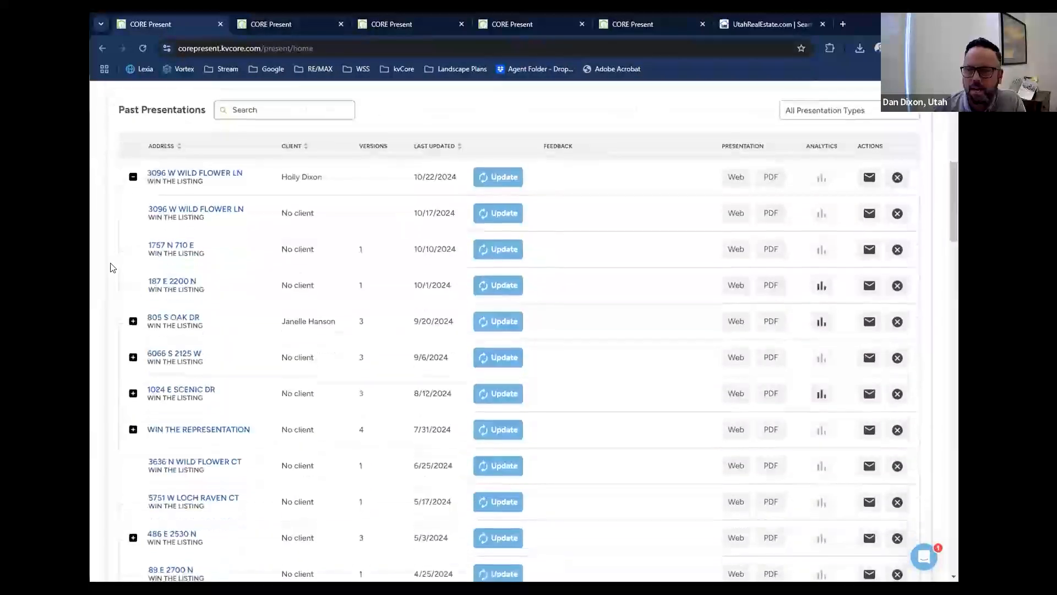
{"action": "scroll", "coordinate": [100, 261], "scroll_direction": "down", "scroll_amount": 3}
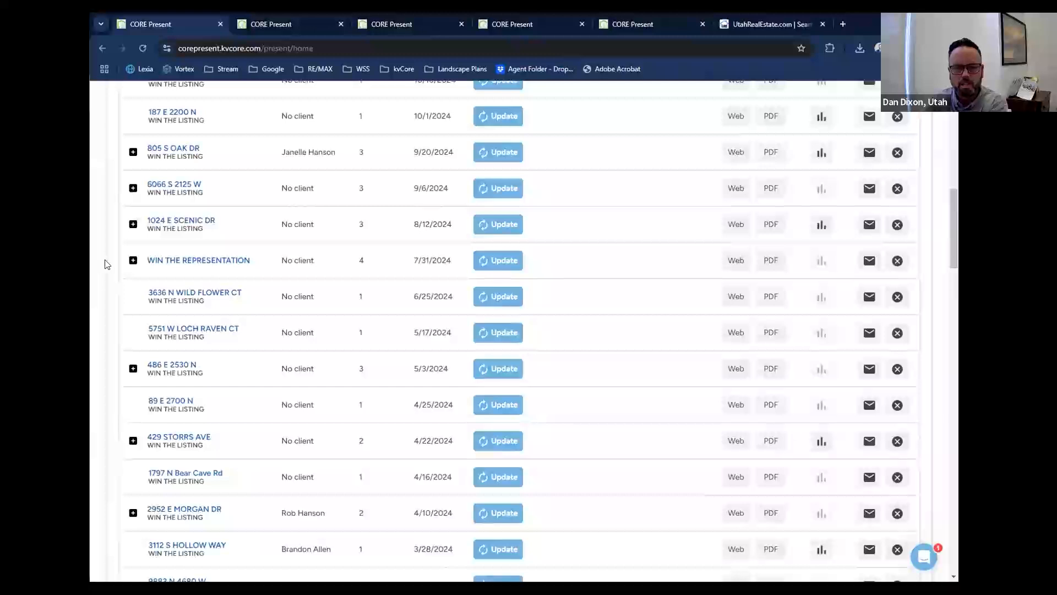
{"action": "scroll", "coordinate": [105, 263], "scroll_direction": "down", "scroll_amount": 3}
{"action": "scroll", "coordinate": [105, 264], "scroll_direction": "down", "scroll_amount": 5}
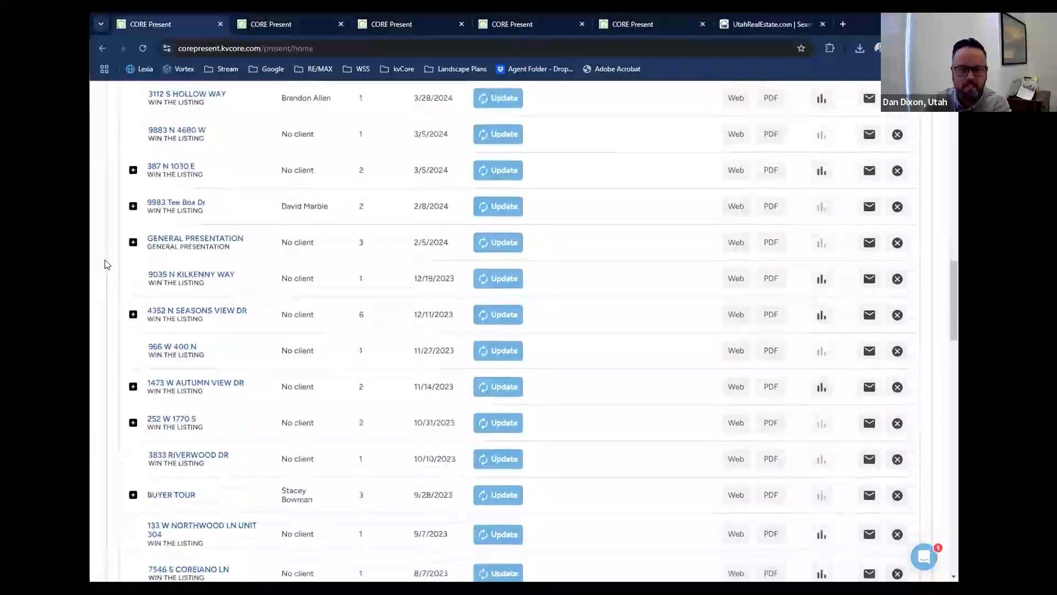
{"action": "left_click", "coordinate": [134, 316]}
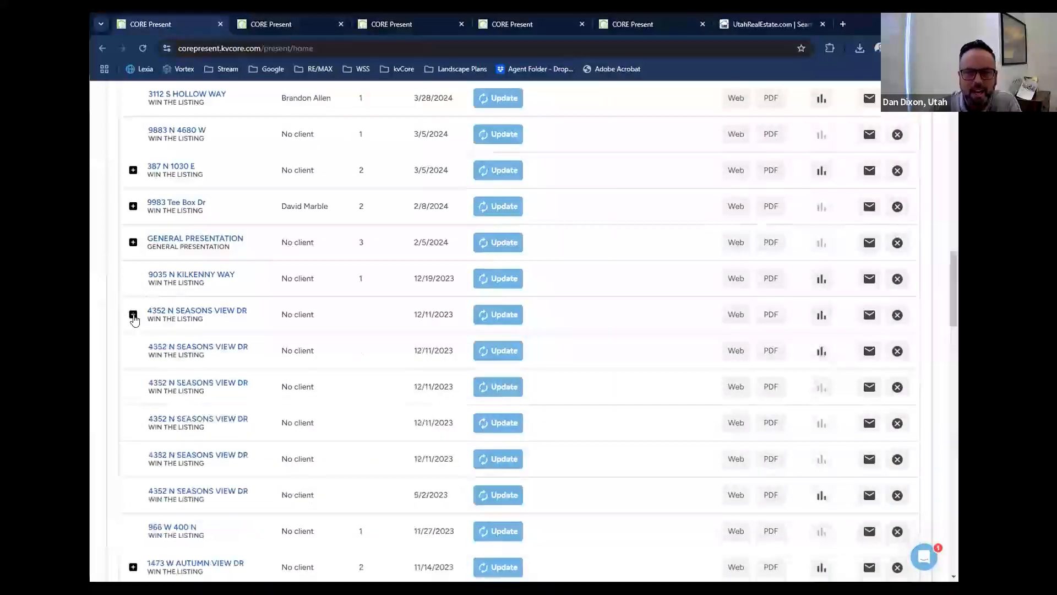
{"action": "scroll", "coordinate": [135, 319], "scroll_direction": "down", "scroll_amount": 1}
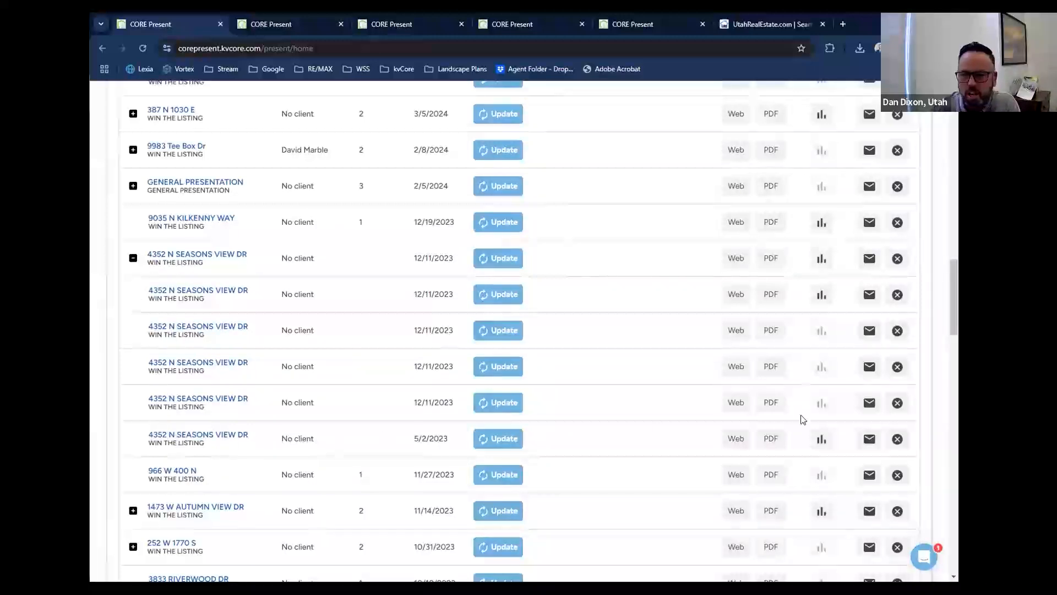
Open the analytics of the version dated 5/2/2023 and look through its viewing sessions up to 05/03/2023, 09:51 PM.
{"action": "left_click", "coordinate": [820, 439]}
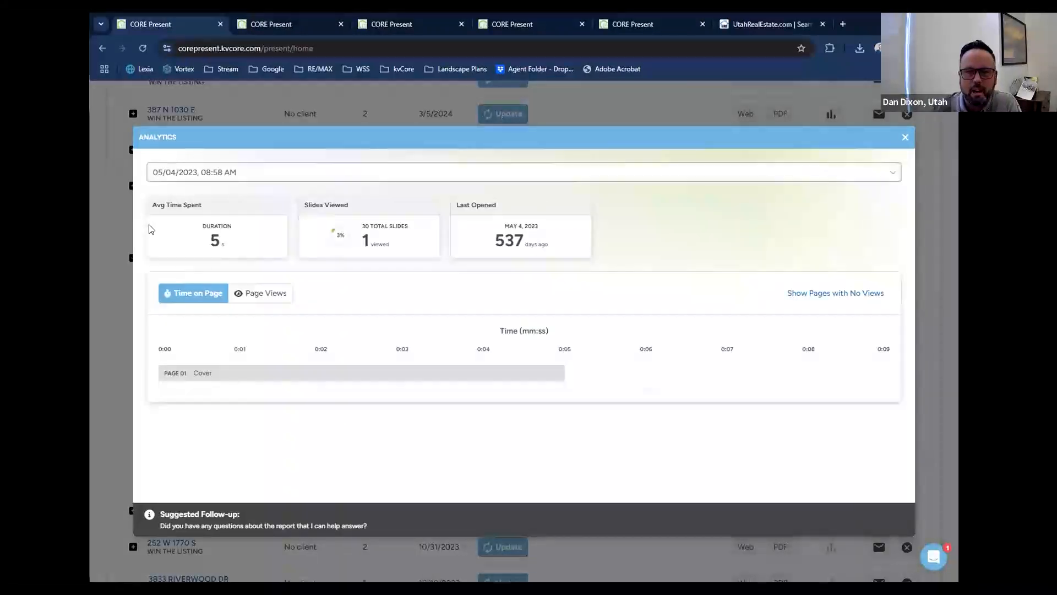
{"action": "left_click", "coordinate": [258, 172]}
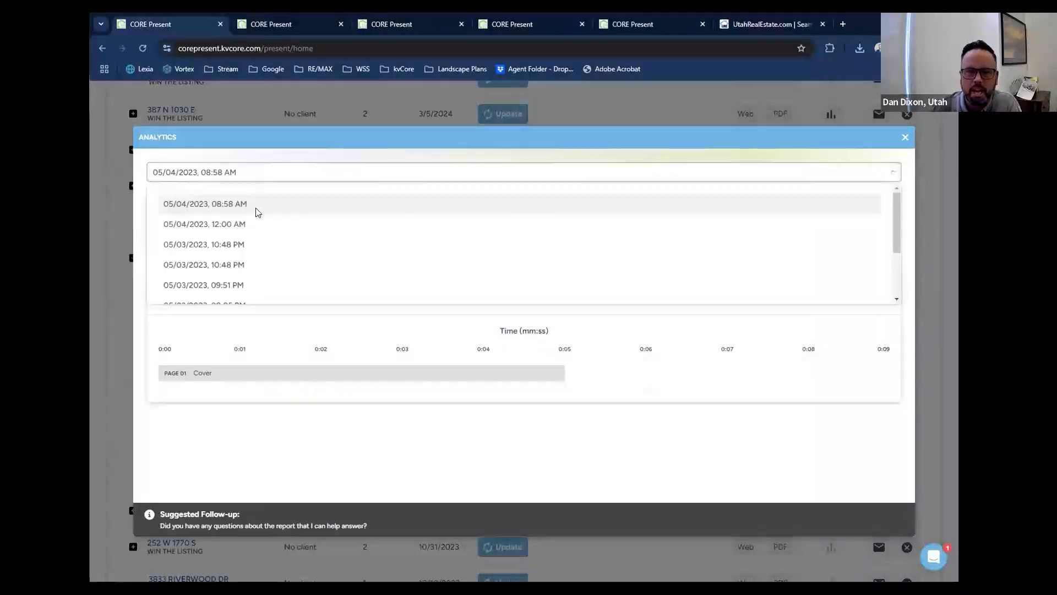
{"action": "left_click", "coordinate": [259, 224]}
{"action": "left_click", "coordinate": [279, 172]}
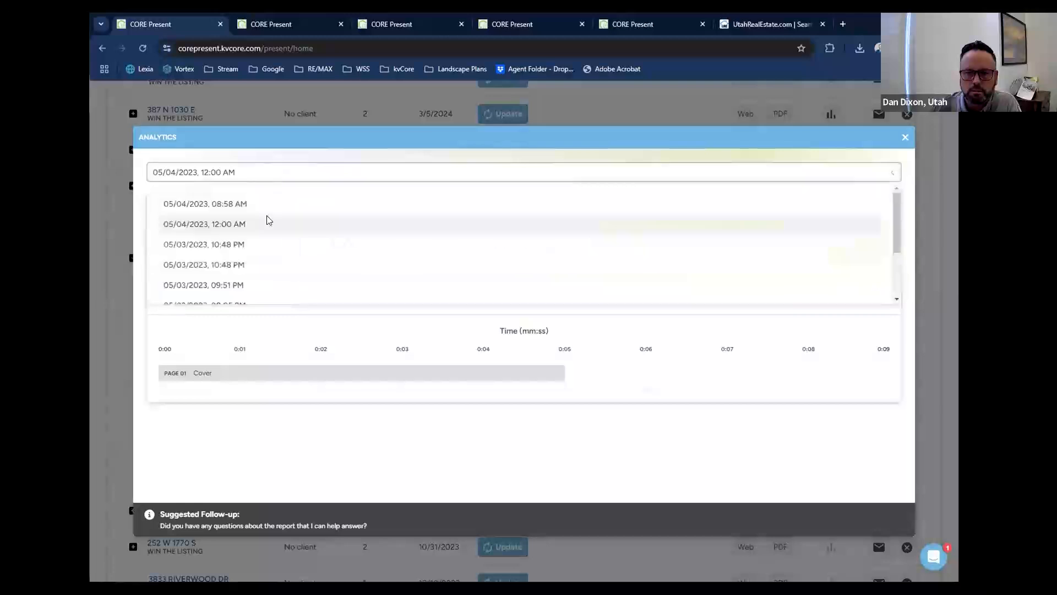
{"action": "left_click", "coordinate": [262, 244]}
{"action": "left_click", "coordinate": [272, 171]}
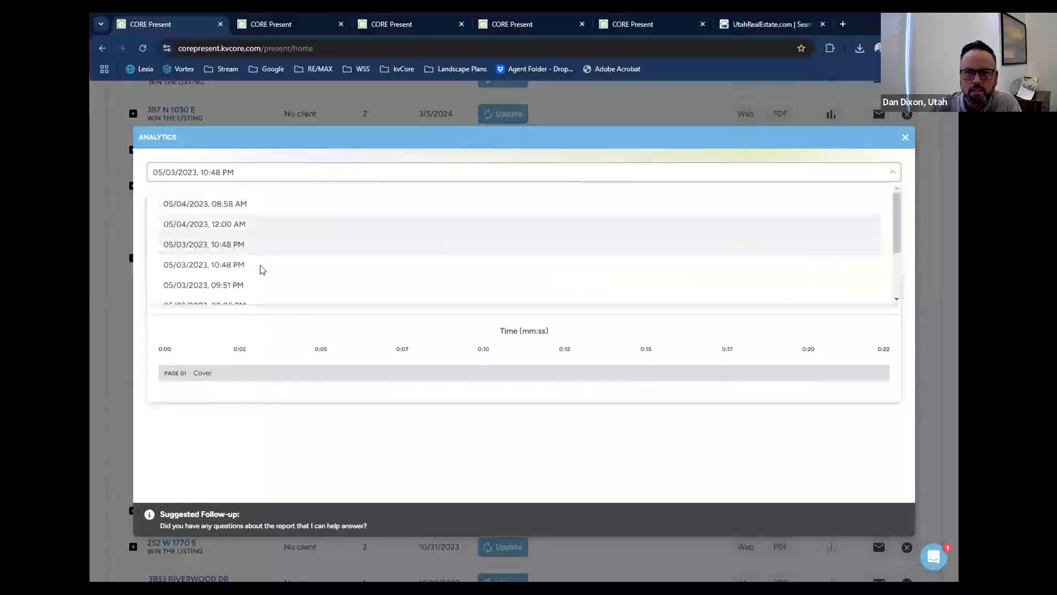
{"action": "left_click", "coordinate": [263, 203]}
{"action": "left_click", "coordinate": [267, 177]}
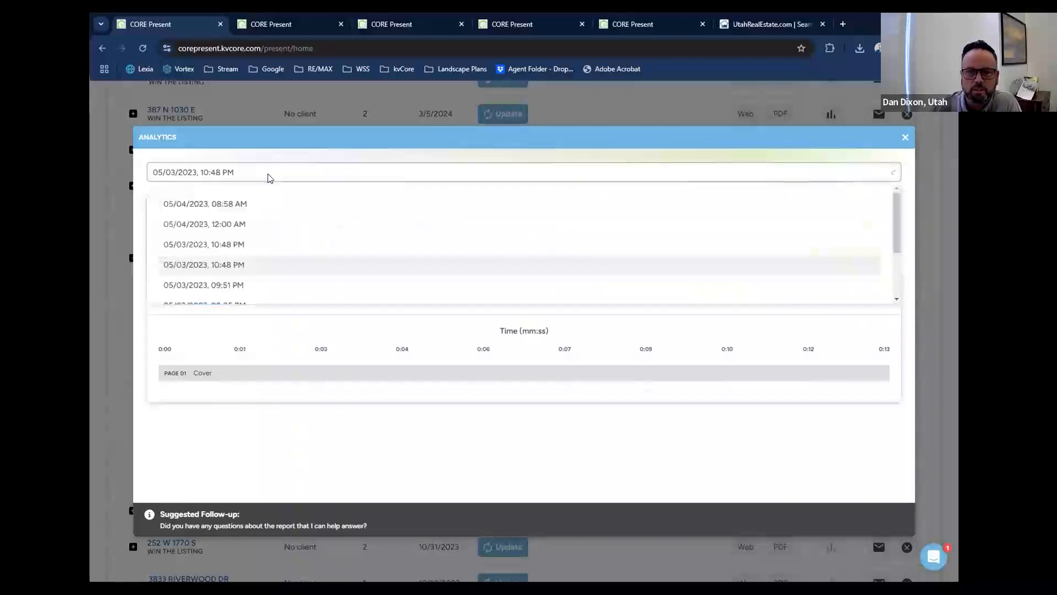
{"action": "scroll", "coordinate": [272, 231], "scroll_direction": "down", "scroll_amount": 1}
{"action": "left_click", "coordinate": [269, 232]}
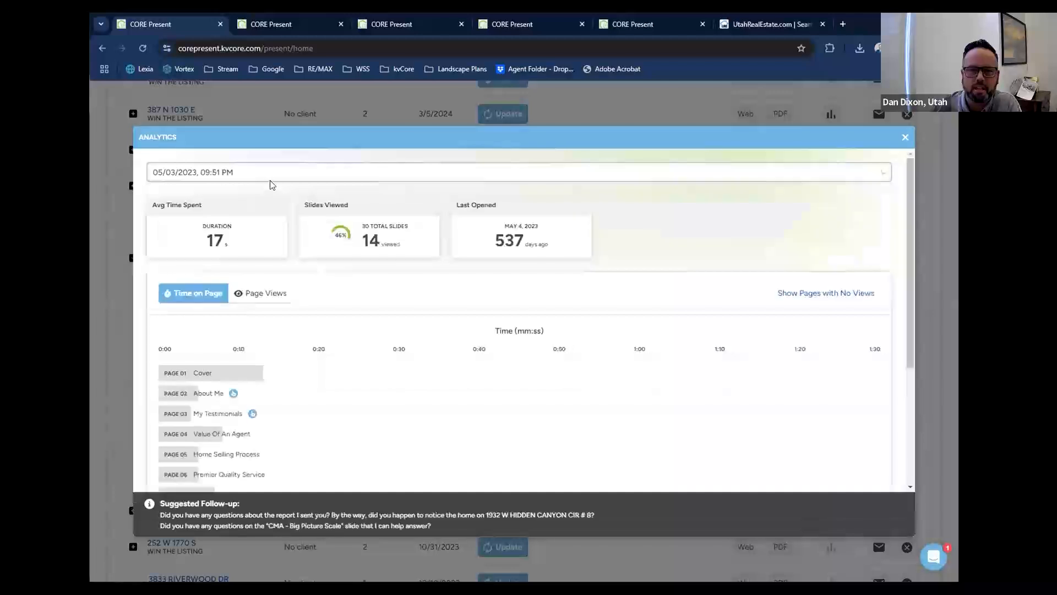
Switch the analytics to the 05/03/2023, 08:05 PM viewing session and return to the 05/03/2023, 09:51 PM session.
{"action": "scroll", "coordinate": [253, 199], "scroll_direction": "down", "scroll_amount": 3}
{"action": "scroll", "coordinate": [251, 204], "scroll_direction": "up", "scroll_amount": 3}
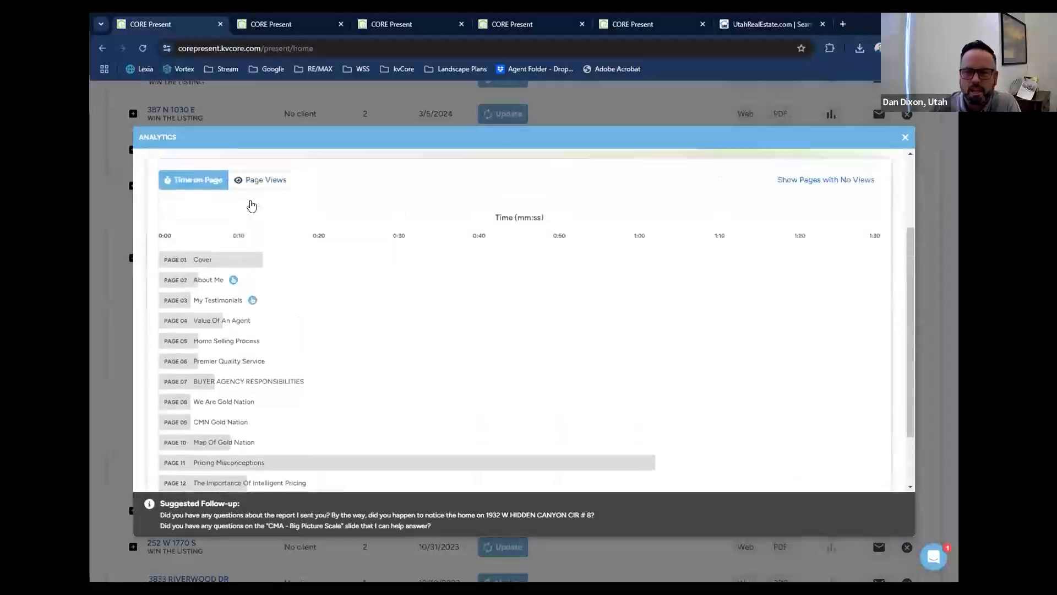
{"action": "left_click", "coordinate": [248, 173]}
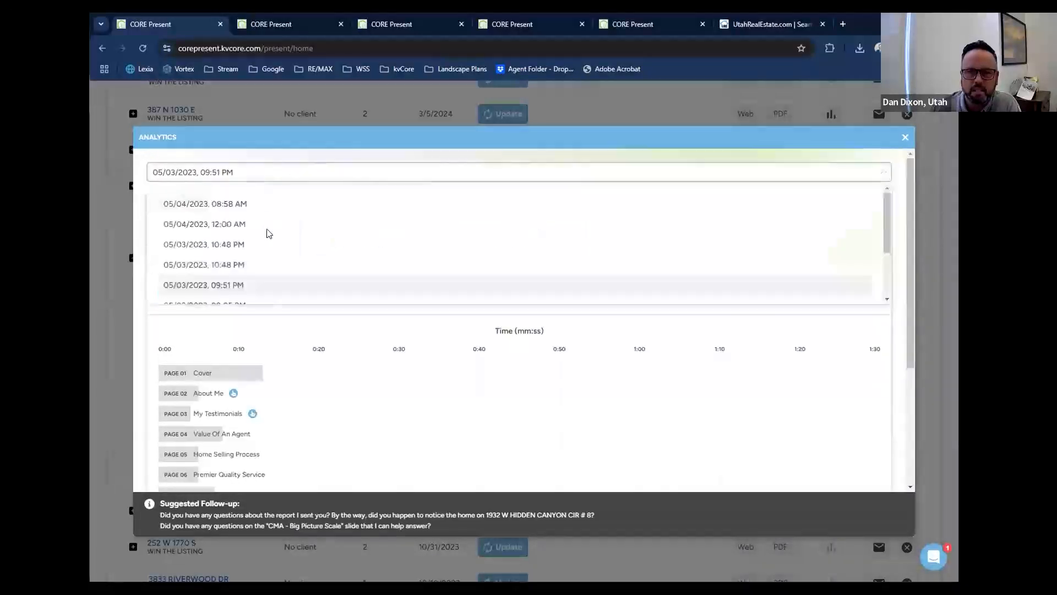
{"action": "scroll", "coordinate": [266, 234], "scroll_direction": "down", "scroll_amount": 2}
{"action": "left_click", "coordinate": [265, 249]}
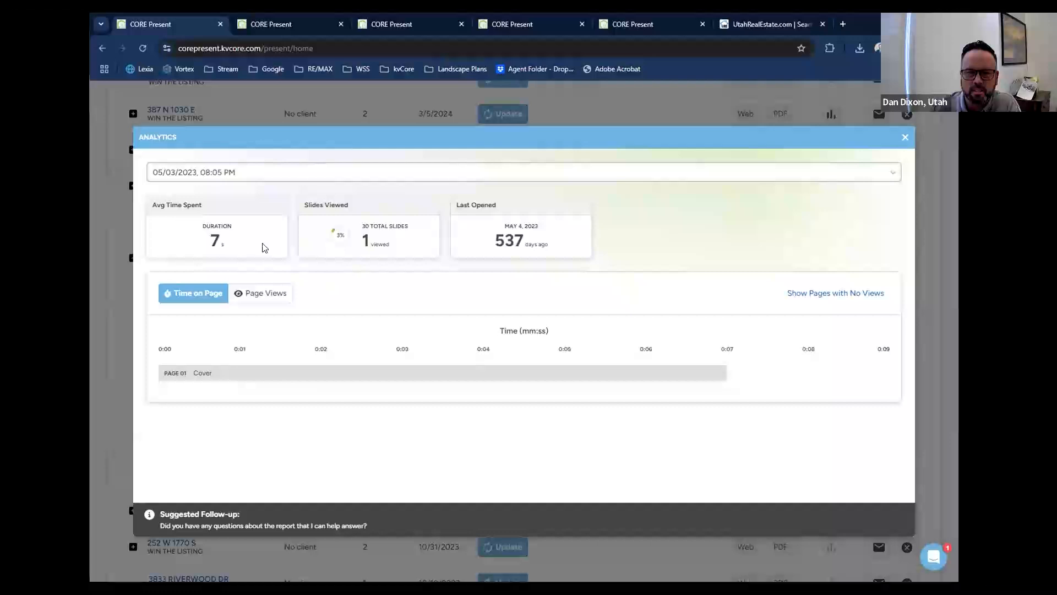
{"action": "left_click", "coordinate": [242, 175]}
{"action": "left_click", "coordinate": [238, 266]}
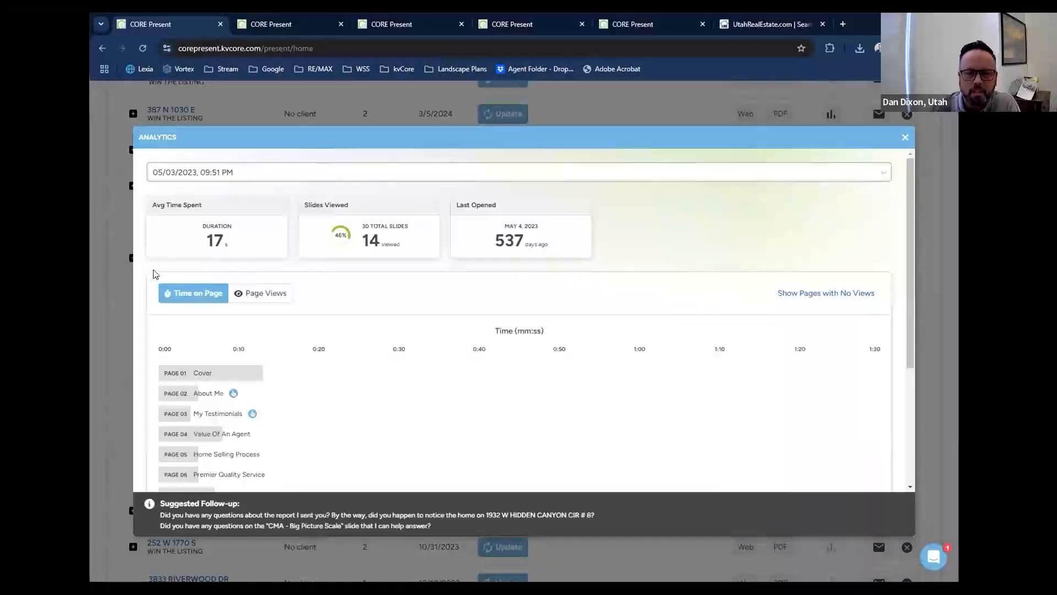
Examine the time spent on each page in this session and open the details of the CMA - Big Picture Scale page.
{"action": "scroll", "coordinate": [155, 274], "scroll_direction": "down", "scroll_amount": 3}
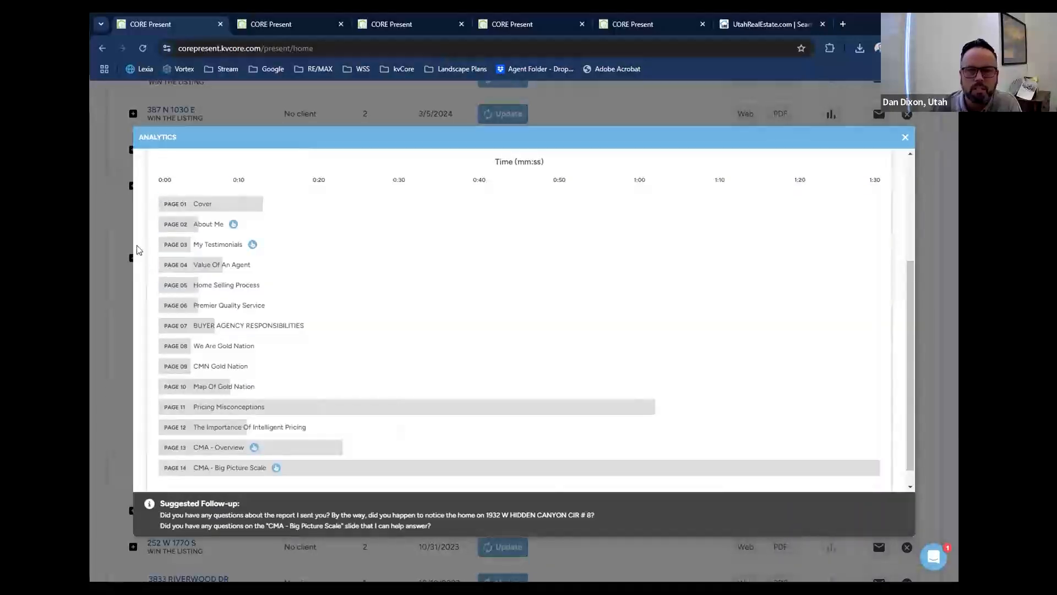
{"action": "scroll", "coordinate": [139, 249], "scroll_direction": "up", "scroll_amount": 3}
{"action": "scroll", "coordinate": [140, 248], "scroll_direction": "down", "scroll_amount": 1}
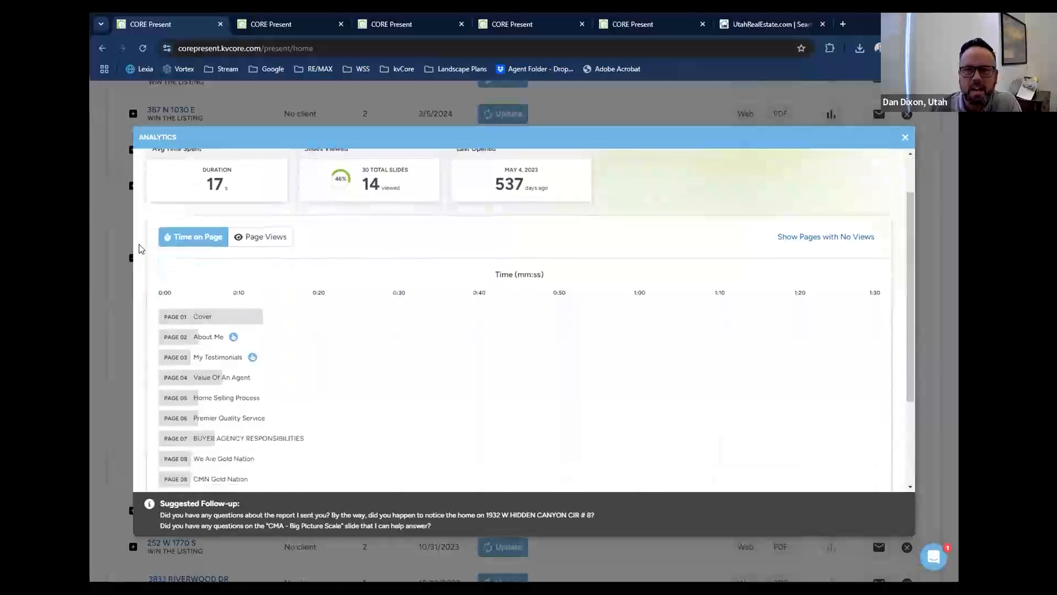
{"action": "scroll", "coordinate": [141, 222], "scroll_direction": "down", "scroll_amount": 2}
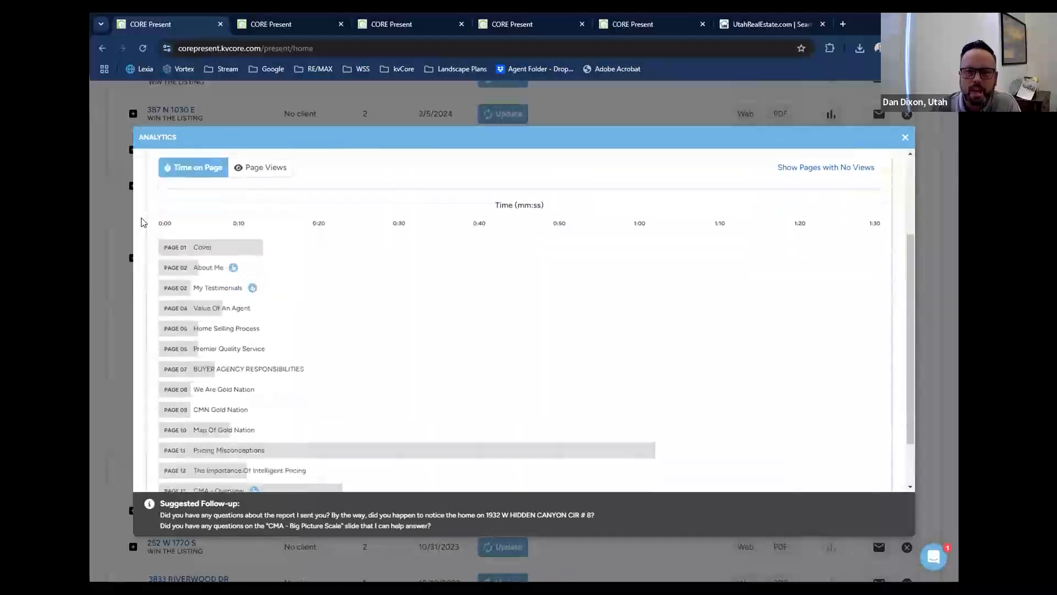
{"action": "scroll", "coordinate": [141, 222], "scroll_direction": "down", "scroll_amount": 1}
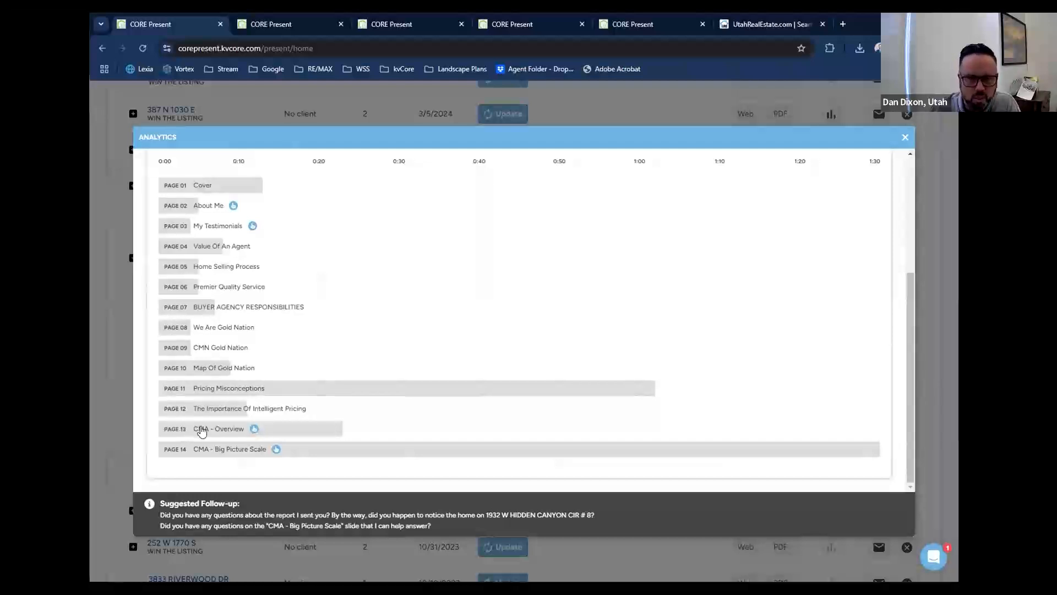
{"action": "left_click", "coordinate": [277, 450]}
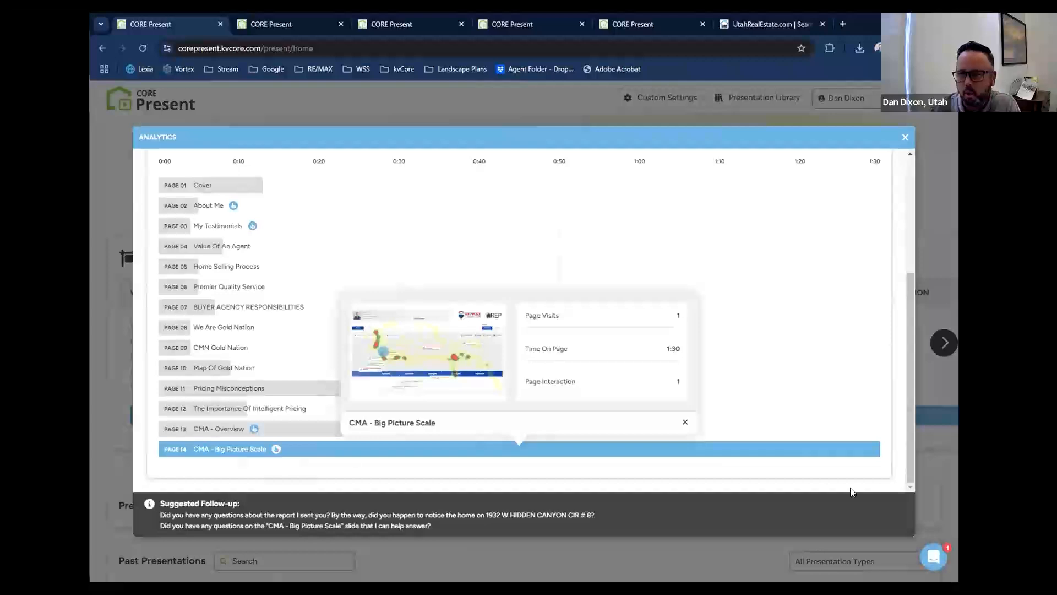
{"action": "scroll", "coordinate": [429, 317], "scroll_direction": "up", "scroll_amount": 3}
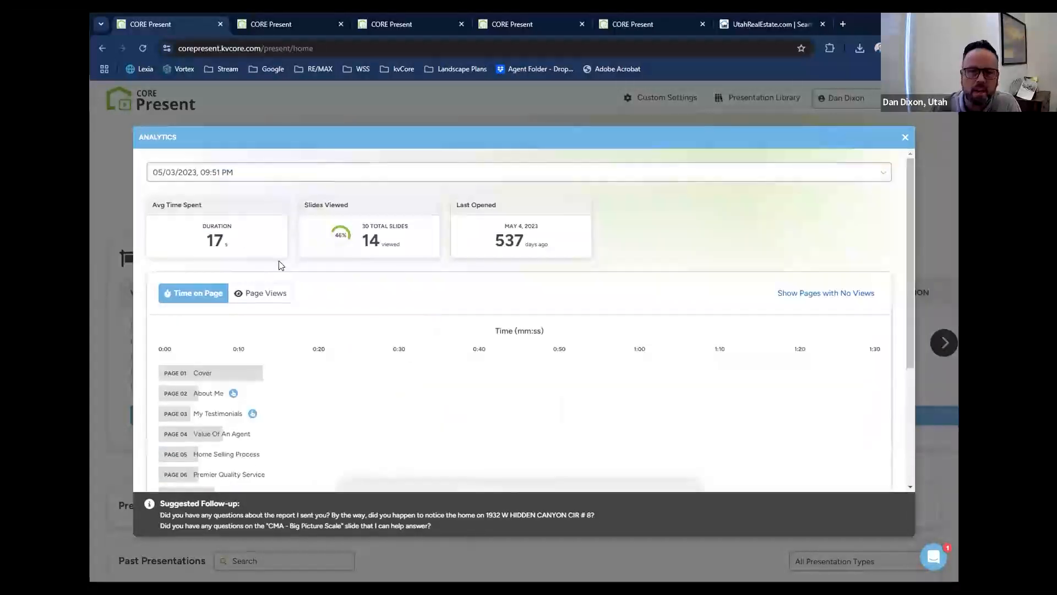
{"action": "scroll", "coordinate": [826, 257], "scroll_direction": "down", "scroll_amount": 3}
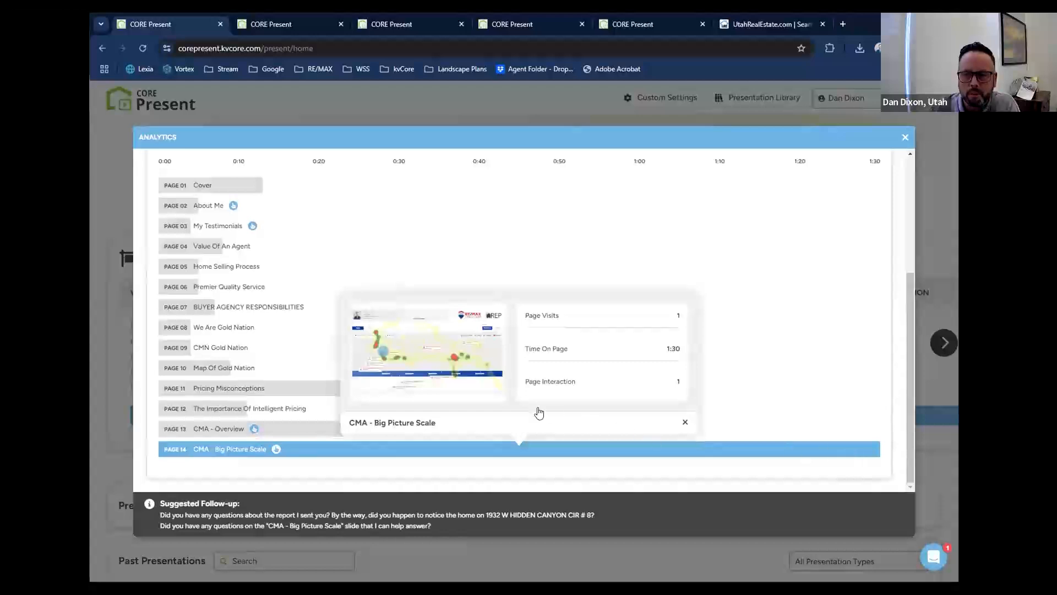
{"action": "mouse_move", "coordinate": [418, 375]}
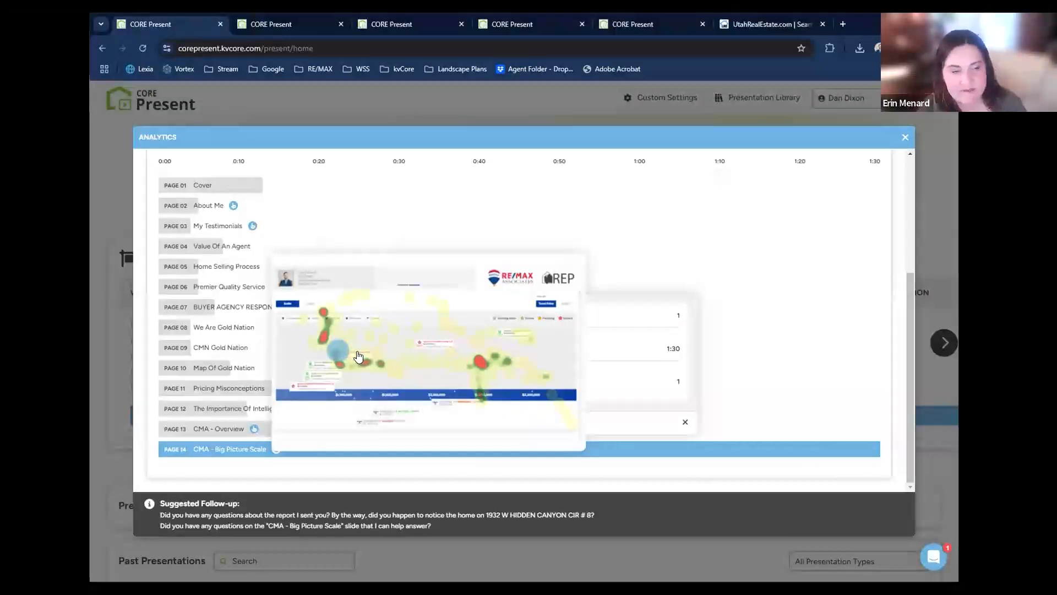
View the details of the CMA - Overview page, reopen those of CMA - Big Picture Scale, and close the analytics.
{"action": "left_click", "coordinate": [685, 422]}
{"action": "left_click", "coordinate": [256, 428]}
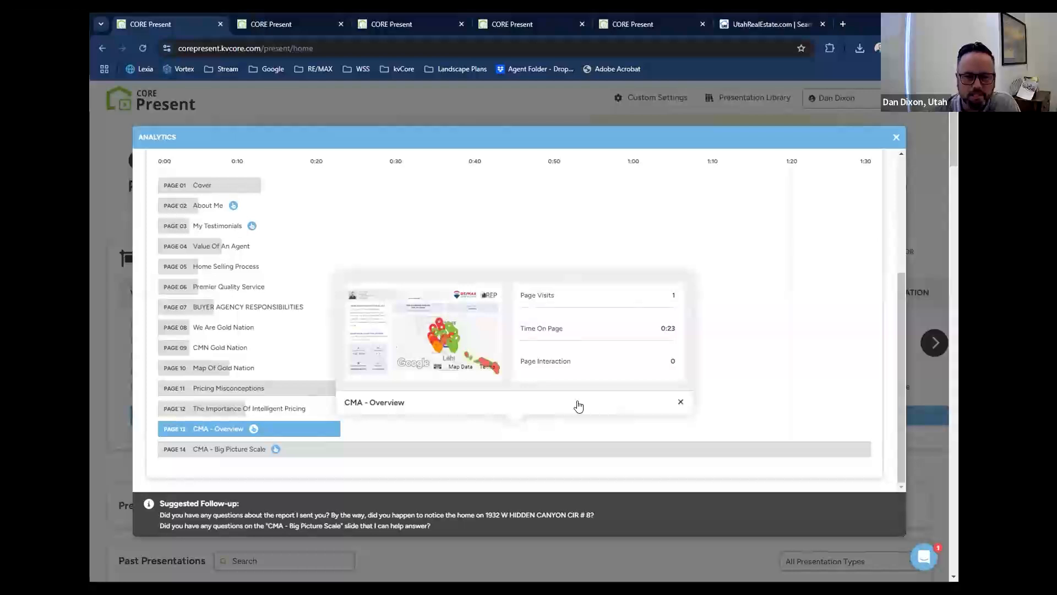
{"action": "left_click", "coordinate": [251, 226]}
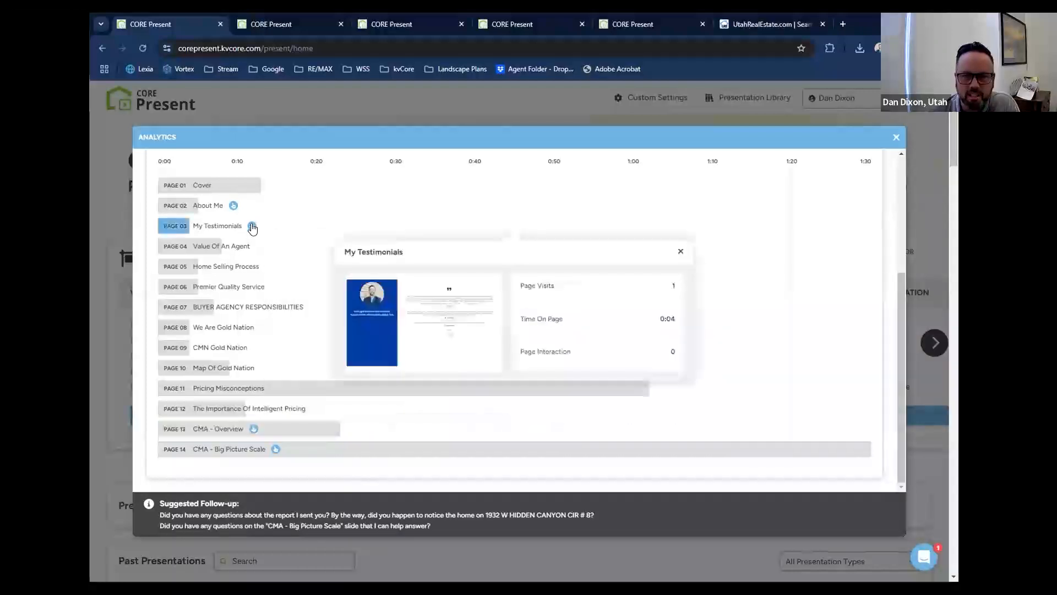
{"action": "left_click", "coordinate": [274, 450]}
{"action": "mouse_move", "coordinate": [444, 391]}
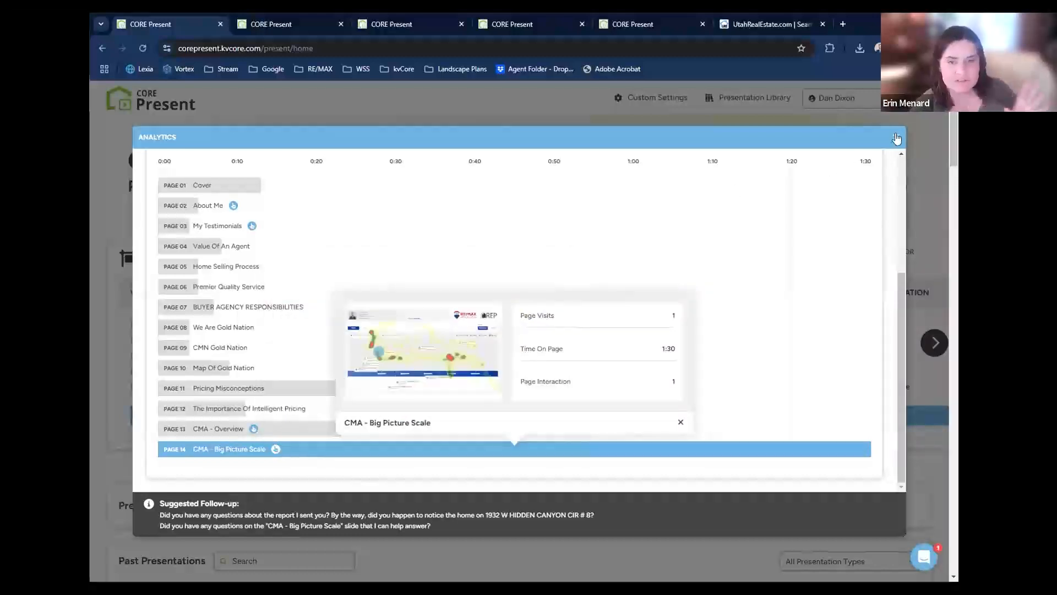
{"action": "left_click", "coordinate": [897, 139]}
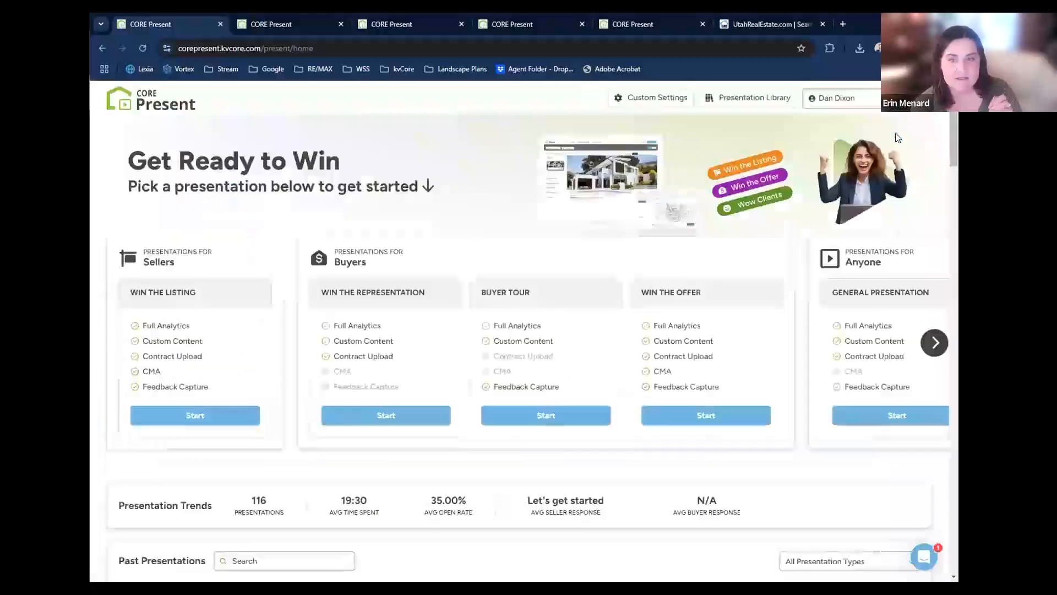
Look through the Past Presentations list, collapsing and re-expanding the versions of the newest entry.
{"action": "scroll", "coordinate": [459, 322], "scroll_direction": "down", "scroll_amount": 2}
{"action": "scroll", "coordinate": [462, 321], "scroll_direction": "down", "scroll_amount": 5}
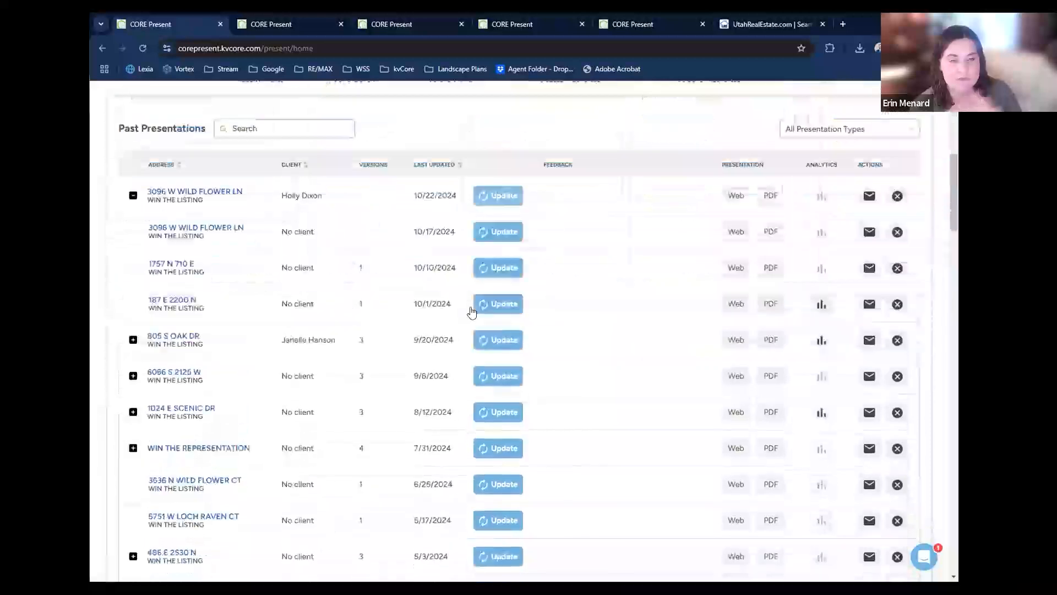
{"action": "scroll", "coordinate": [175, 274], "scroll_direction": "up", "scroll_amount": 8}
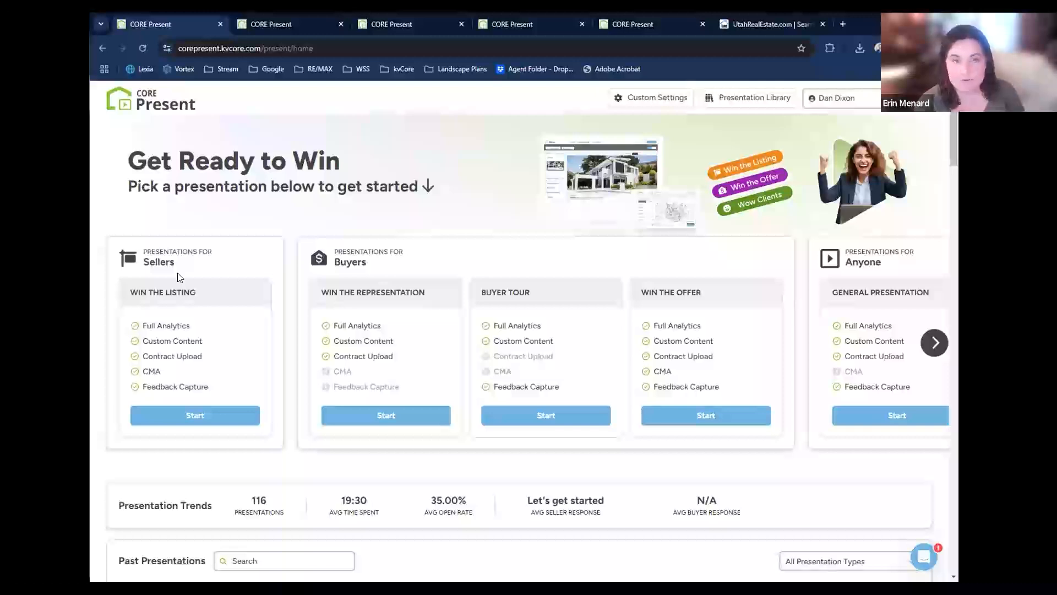
{"action": "scroll", "coordinate": [178, 277], "scroll_direction": "down", "scroll_amount": 5}
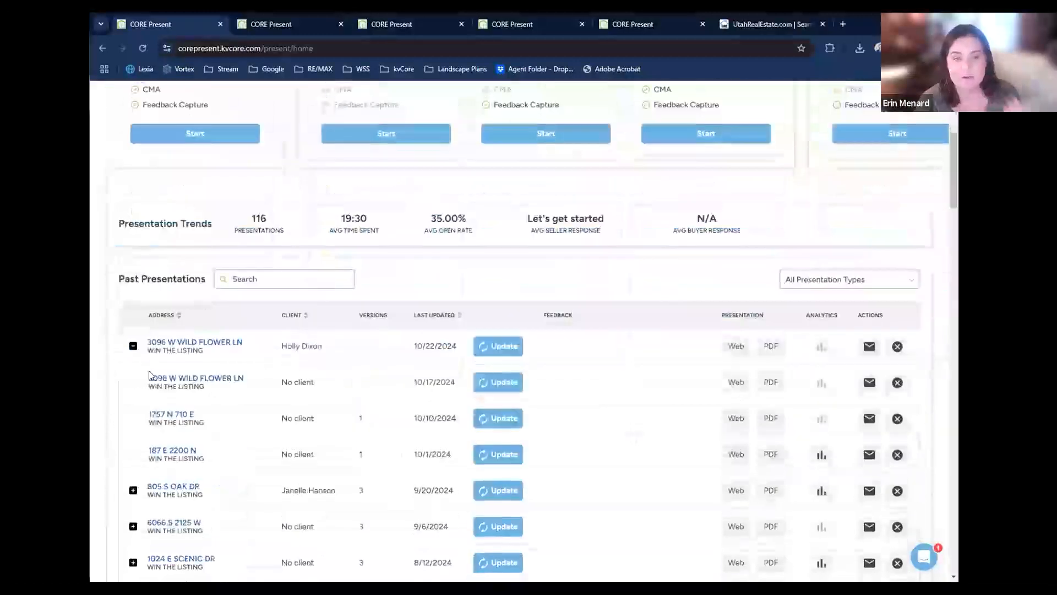
{"action": "left_click", "coordinate": [133, 347]}
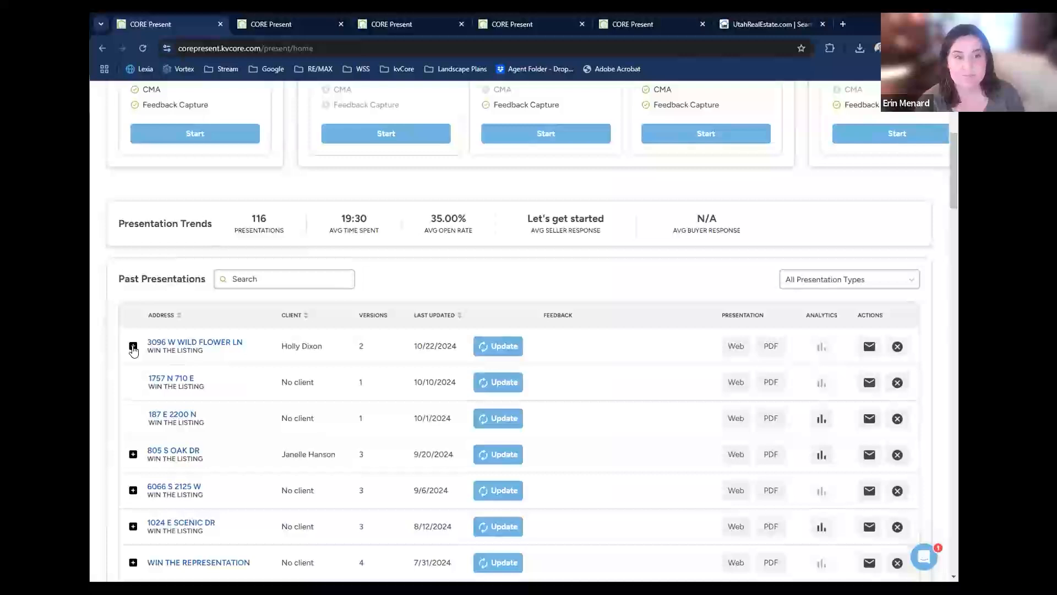
{"action": "left_click", "coordinate": [133, 346]}
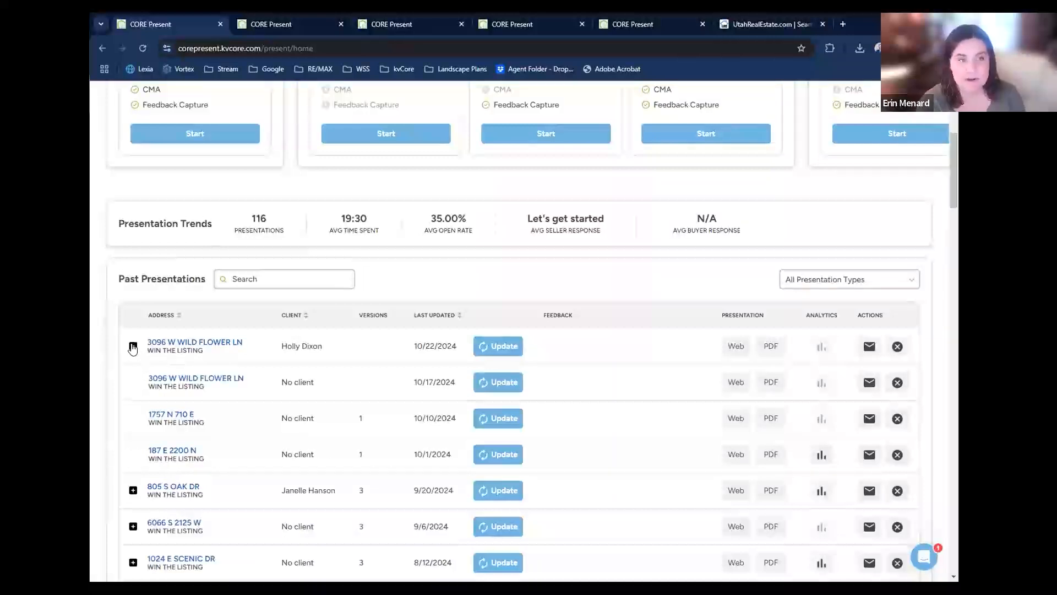
{"action": "scroll", "coordinate": [117, 355], "scroll_direction": "down", "scroll_amount": 1}
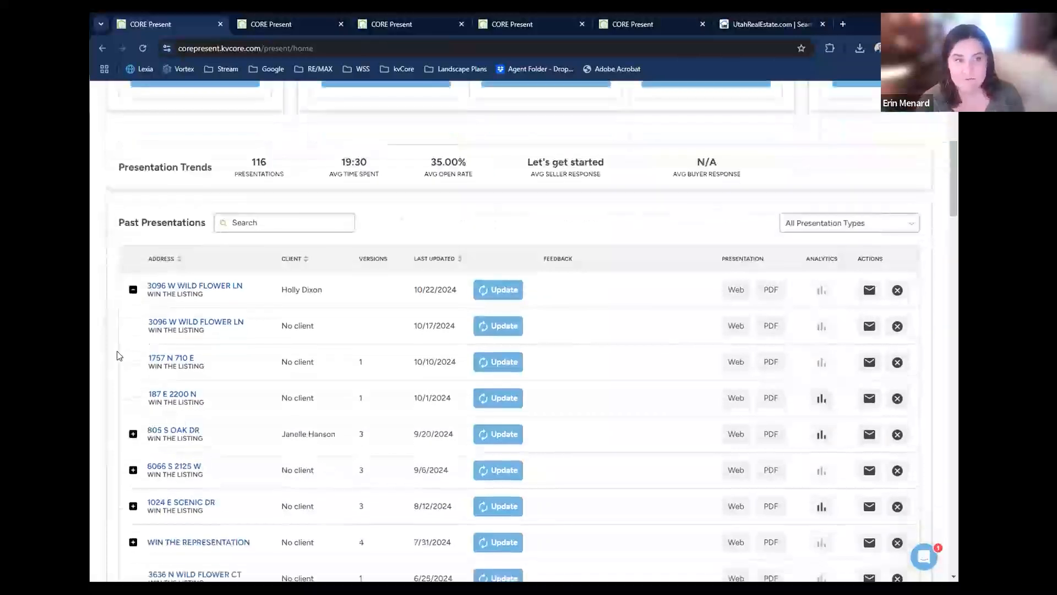
Open the web version of the presentation dated 10/17/2024 and view its price per square foot chart.
{"action": "left_click", "coordinate": [728, 330]}
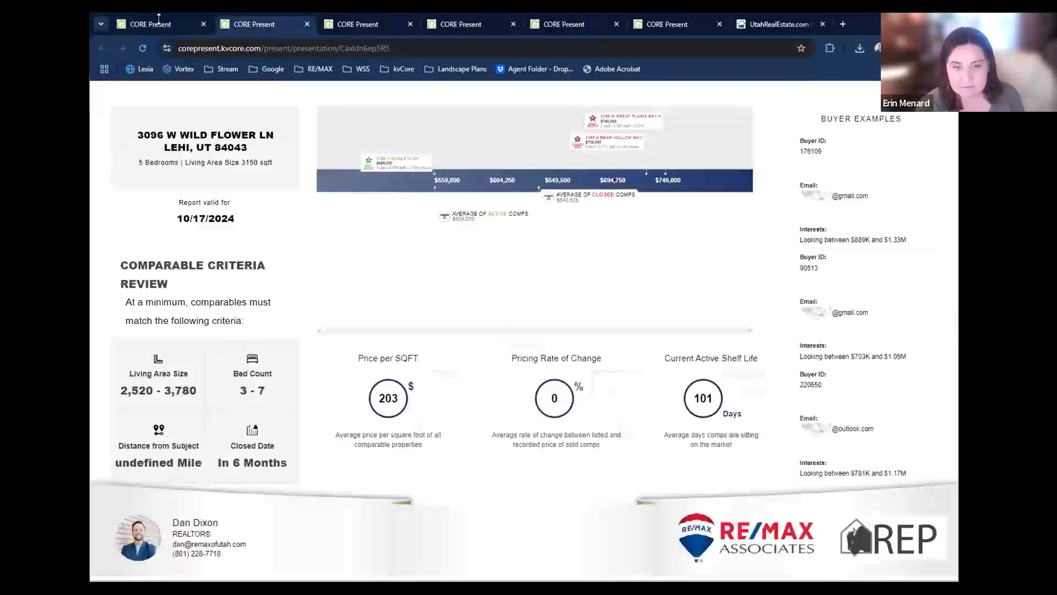
{"action": "left_click", "coordinate": [307, 25]}
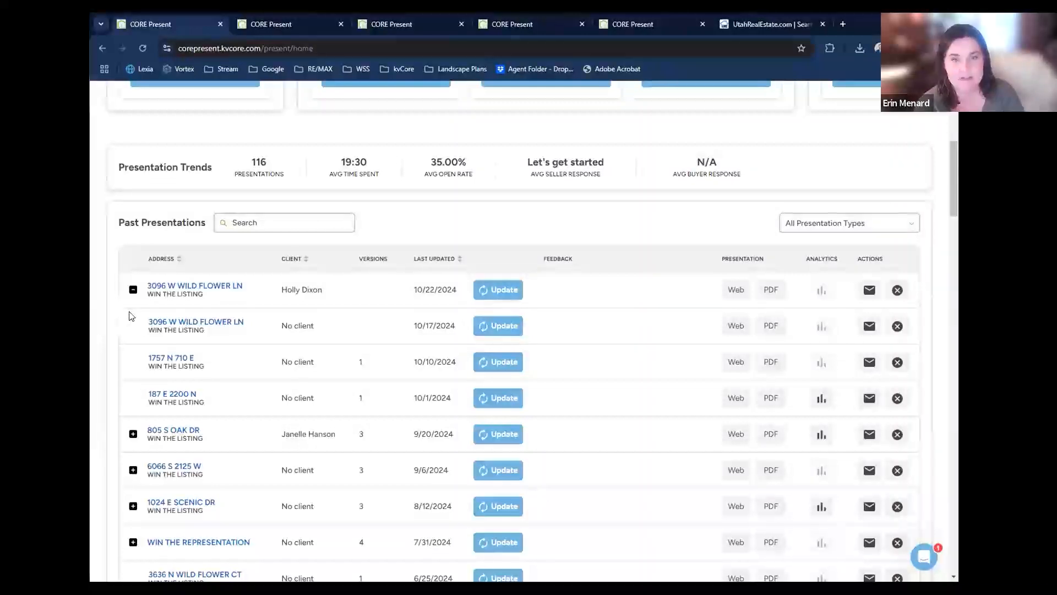
{"action": "left_click", "coordinate": [736, 326]}
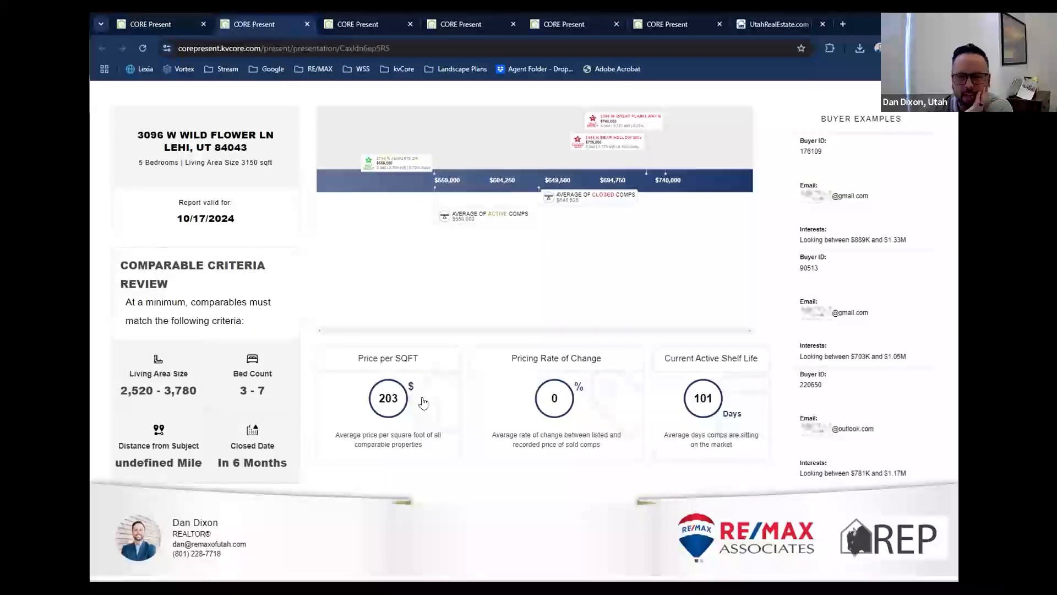
{"action": "left_click", "coordinate": [327, 401]}
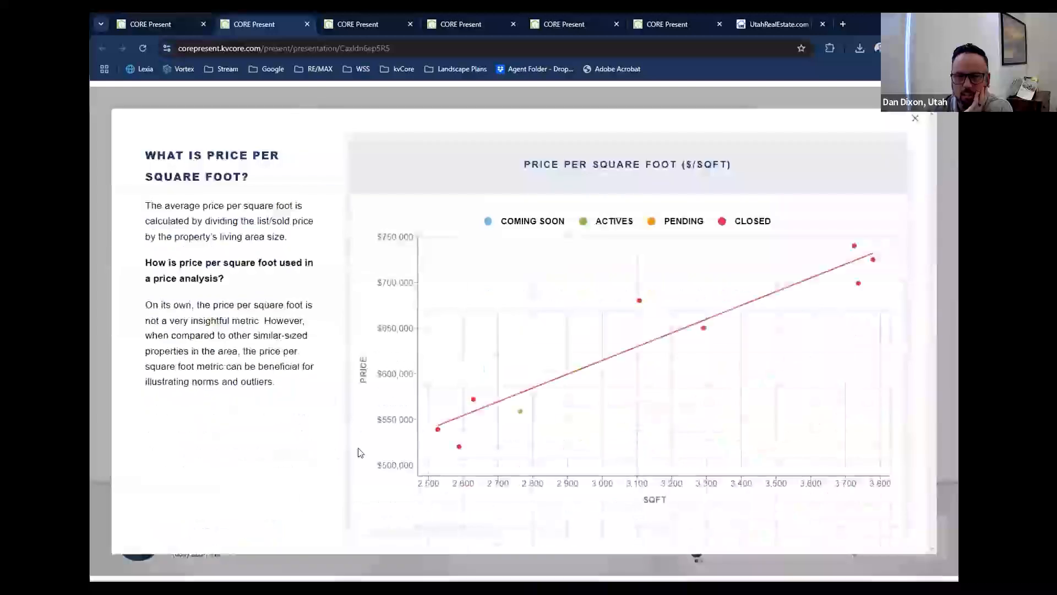
{"action": "left_click", "coordinate": [916, 118]}
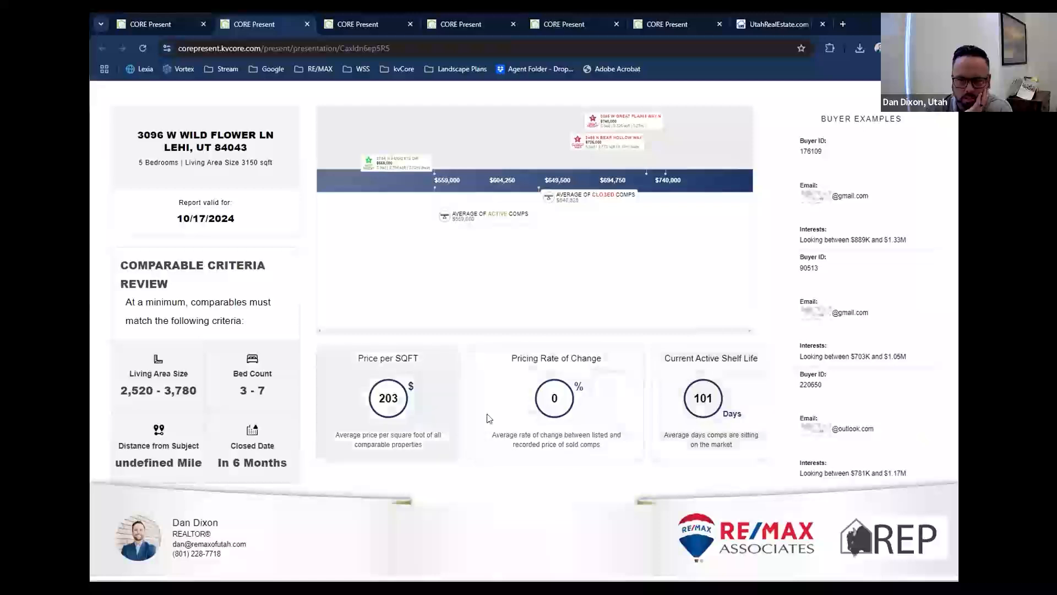
Open the active comparable from the price scale, browse its photos, and look through the comparables list.
{"action": "left_click", "coordinate": [389, 163]}
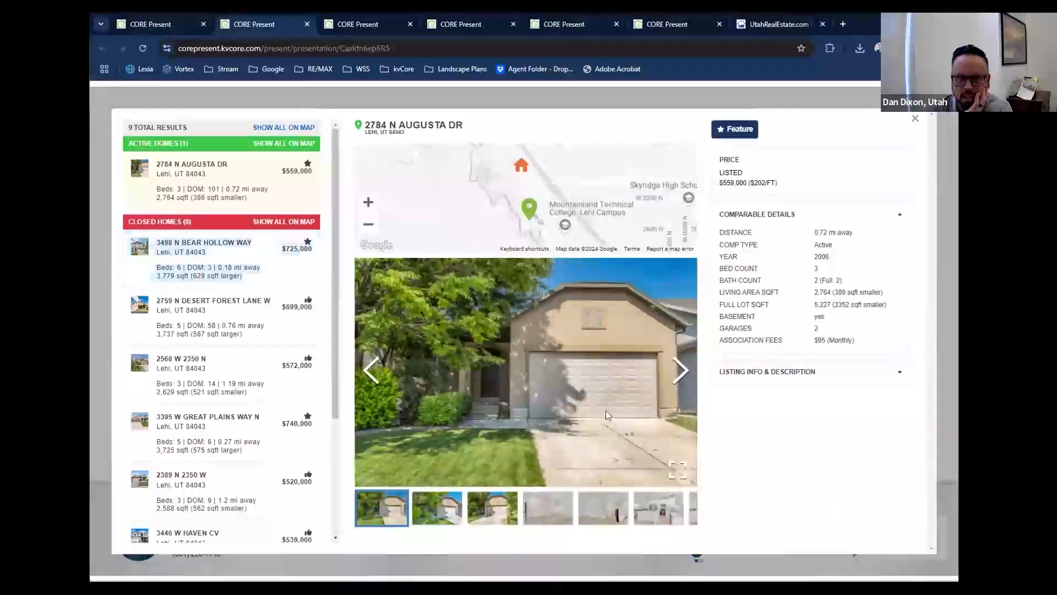
{"action": "left_click", "coordinate": [681, 380]}
{"action": "left_click", "coordinate": [682, 380]}
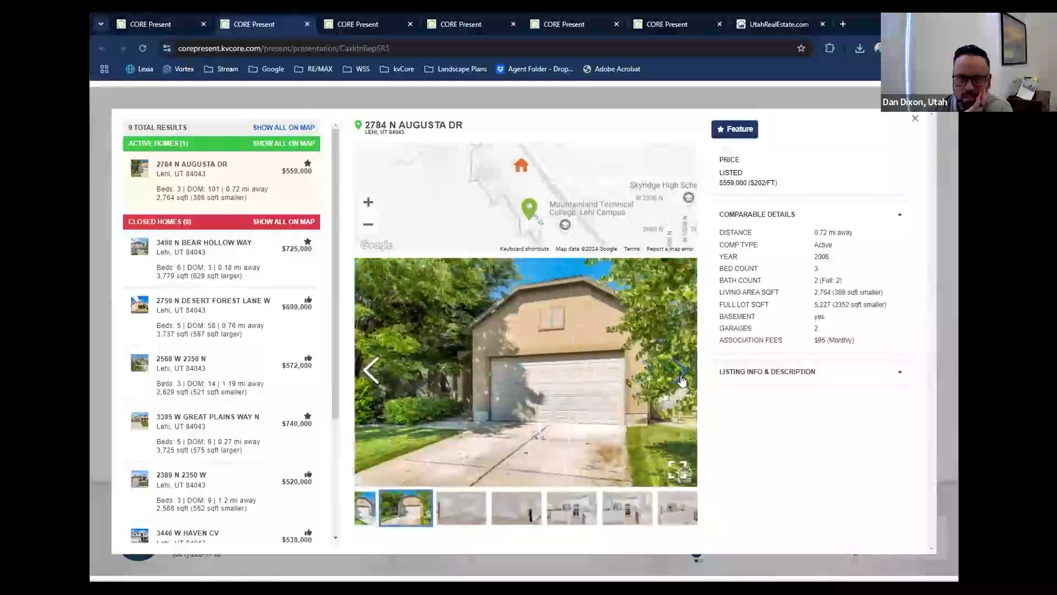
{"action": "scroll", "coordinate": [212, 374], "scroll_direction": "down", "scroll_amount": 3}
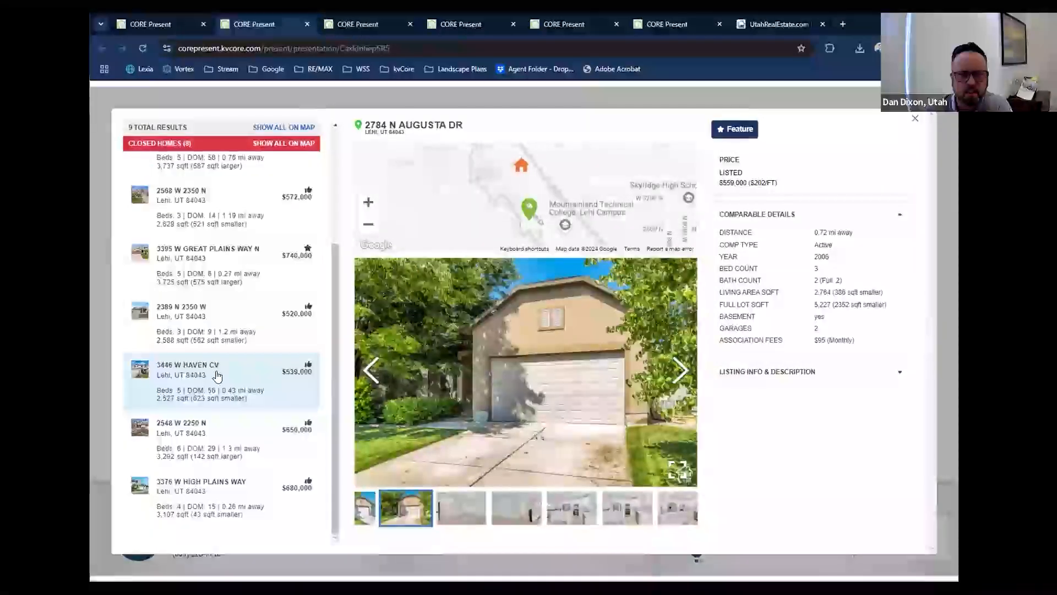
{"action": "scroll", "coordinate": [216, 376], "scroll_direction": "up", "scroll_amount": 3}
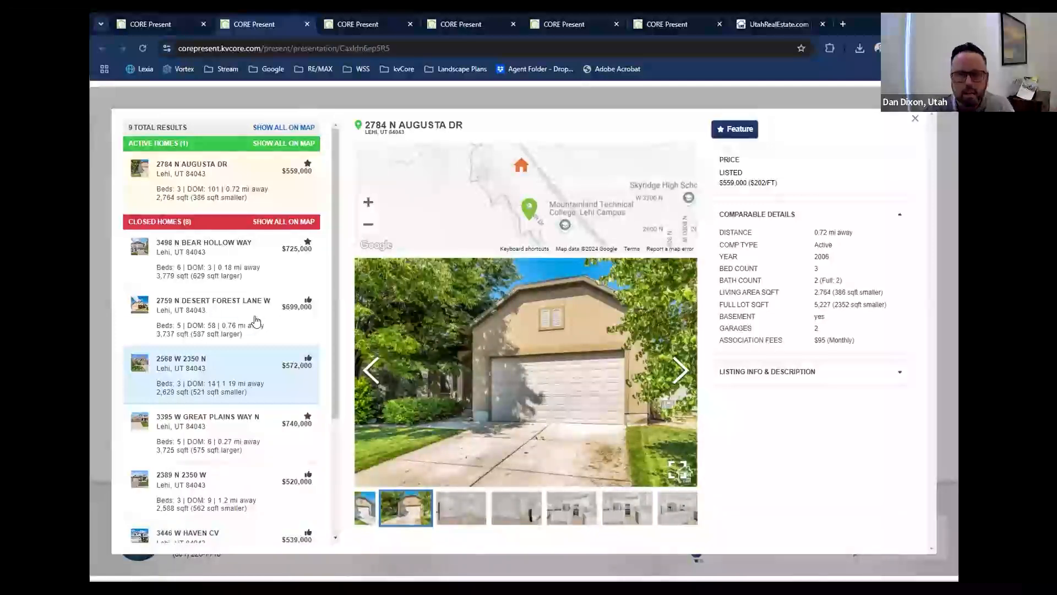
View the details of the first four closed homes in the comparables list.
{"action": "left_click", "coordinate": [253, 284]}
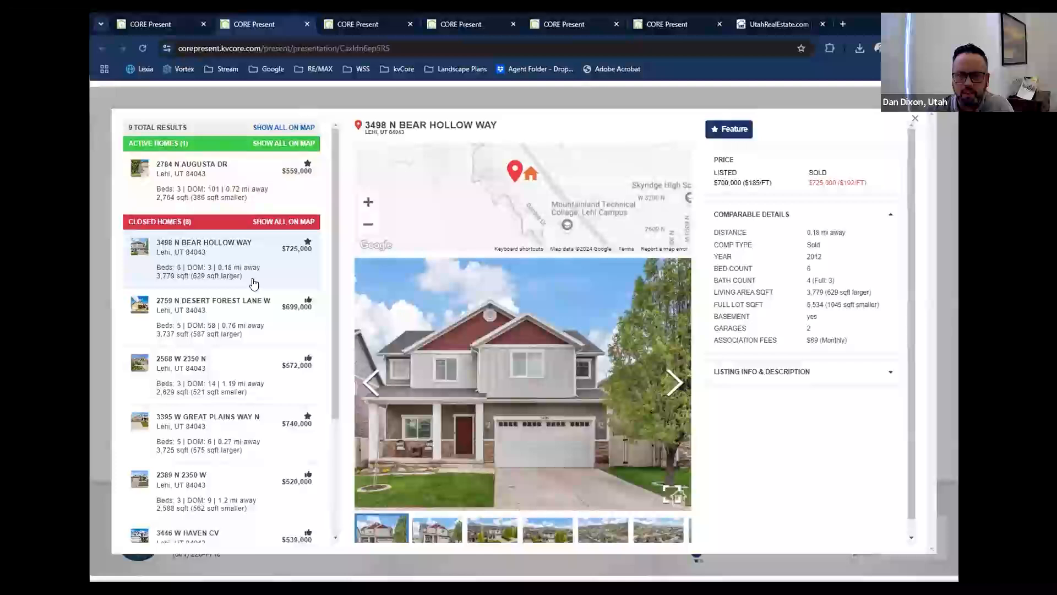
{"action": "left_click", "coordinate": [207, 339]}
{"action": "left_click", "coordinate": [208, 364]}
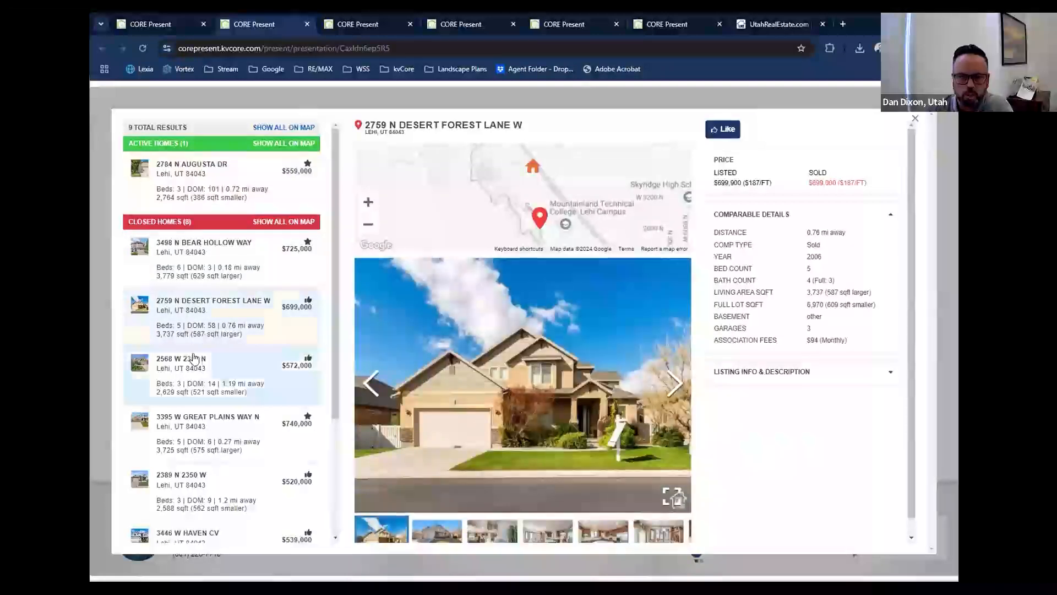
{"action": "left_click", "coordinate": [207, 424]}
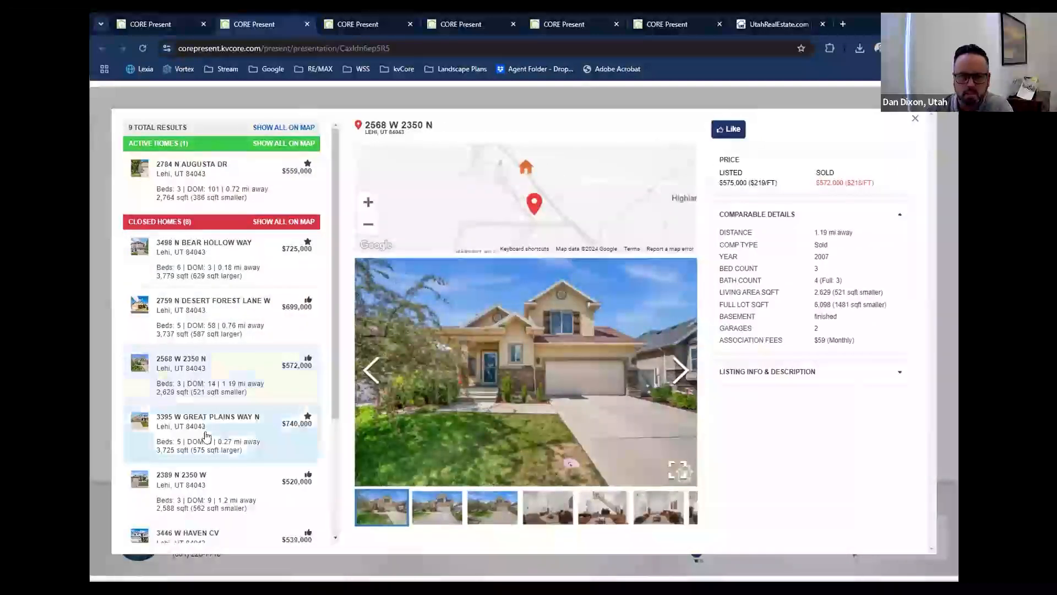
View the details of the fifth, sixth and seventh closed homes and close the comparables list.
{"action": "left_click", "coordinate": [224, 484]}
{"action": "scroll", "coordinate": [224, 483], "scroll_direction": "down", "scroll_amount": 1}
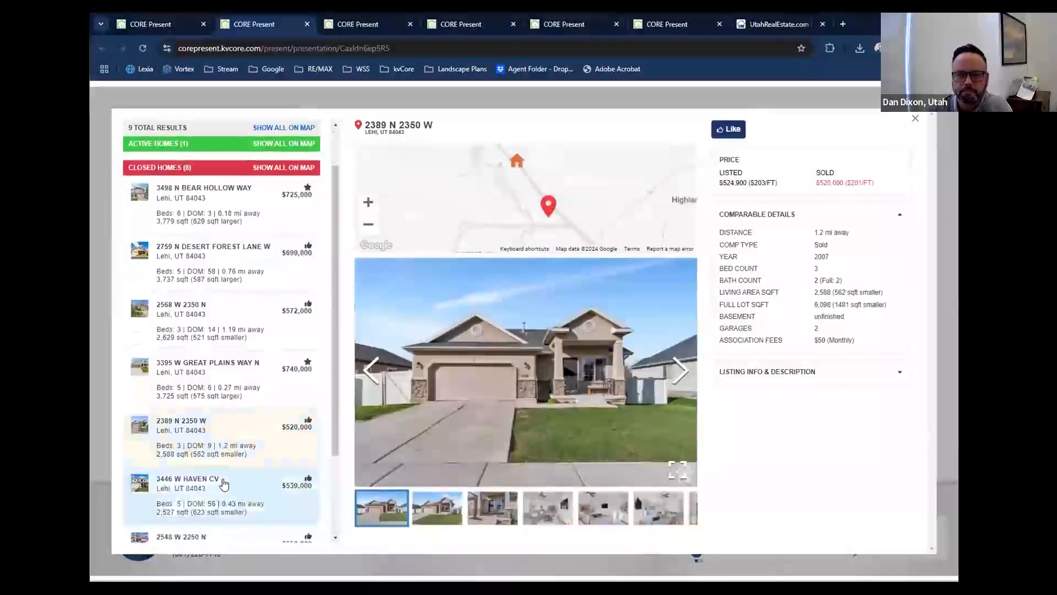
{"action": "left_click", "coordinate": [223, 483]}
{"action": "scroll", "coordinate": [225, 483], "scroll_direction": "down", "scroll_amount": 1}
{"action": "scroll", "coordinate": [225, 483], "scroll_direction": "down", "scroll_amount": 1}
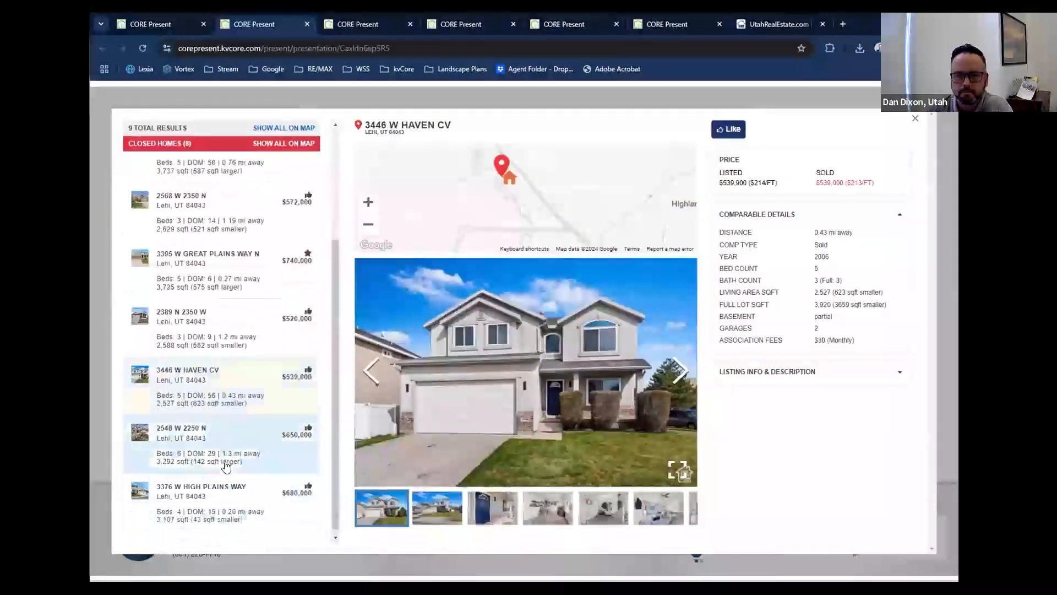
{"action": "left_click", "coordinate": [226, 465]}
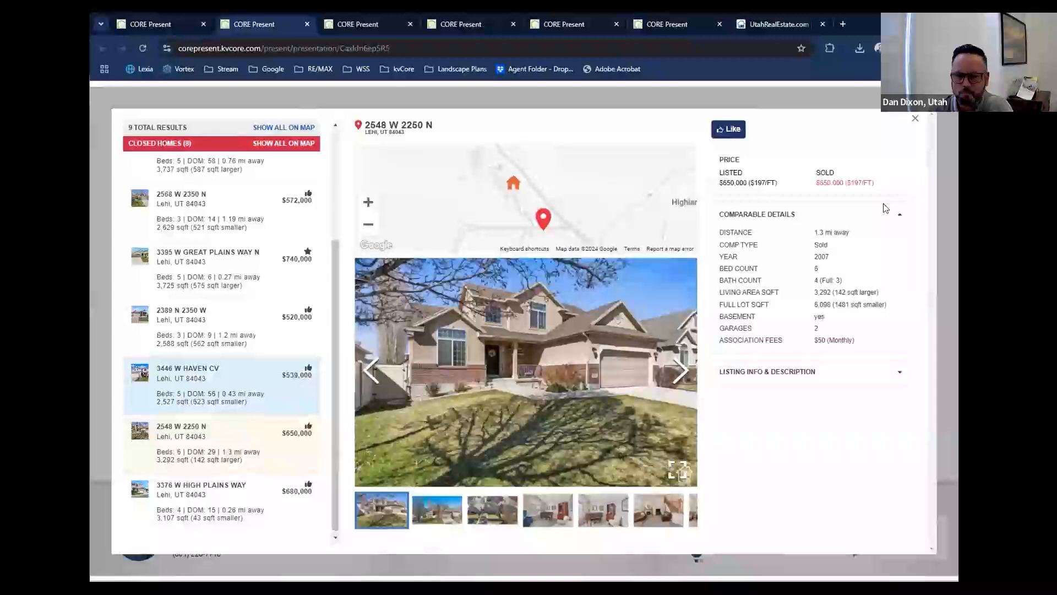
{"action": "left_click", "coordinate": [916, 119]}
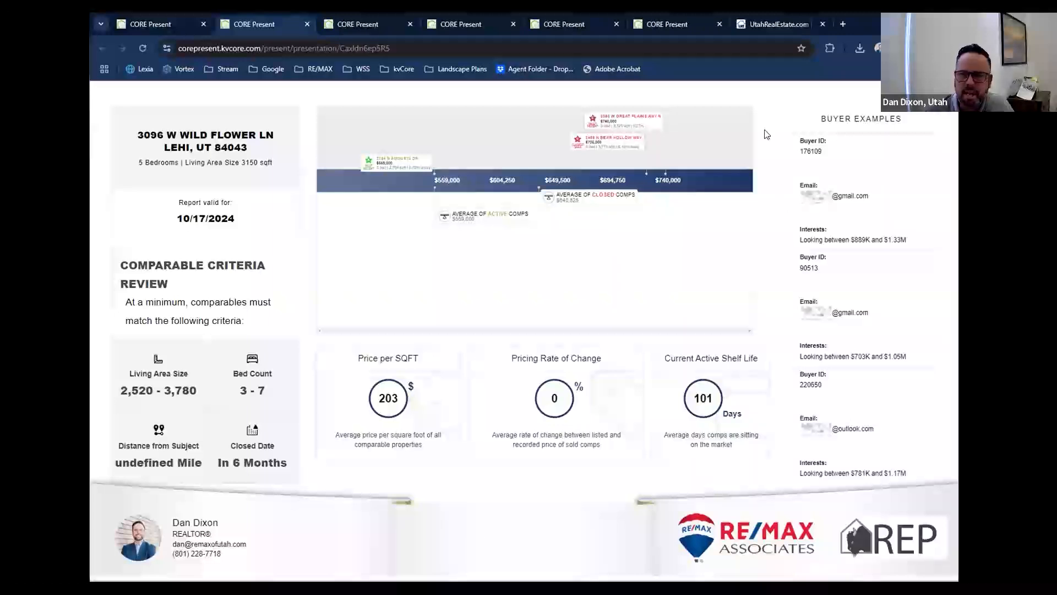
{"action": "mouse_move", "coordinate": [786, 27]}
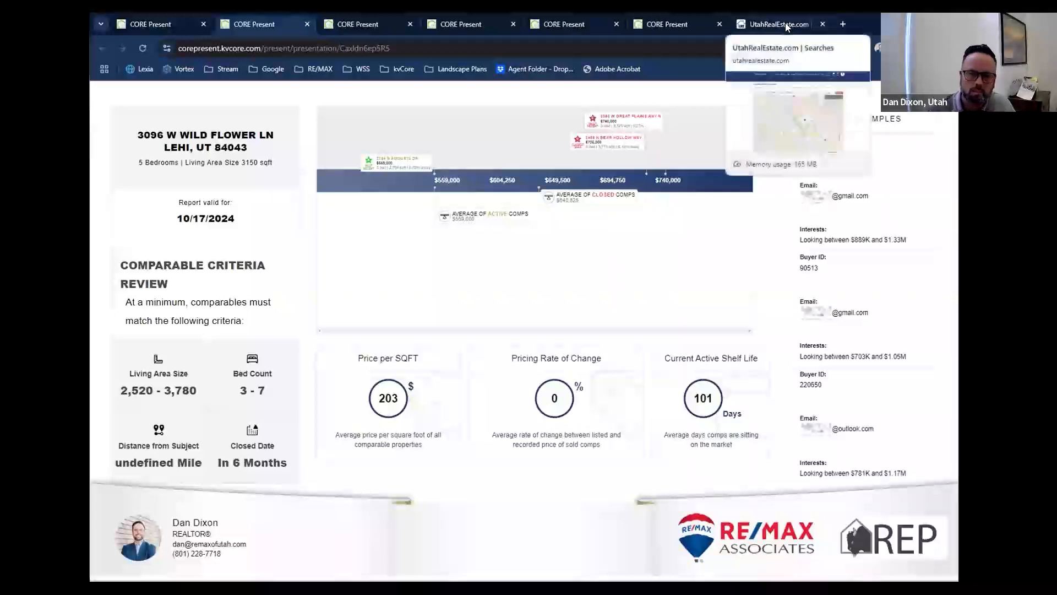